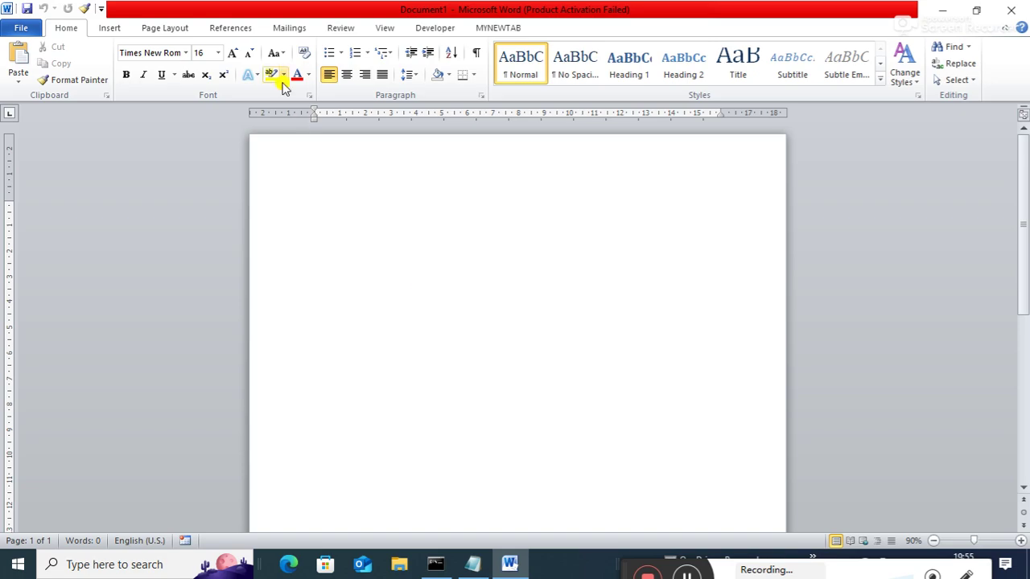
{"action": "left_click", "coordinate": [109, 27]}
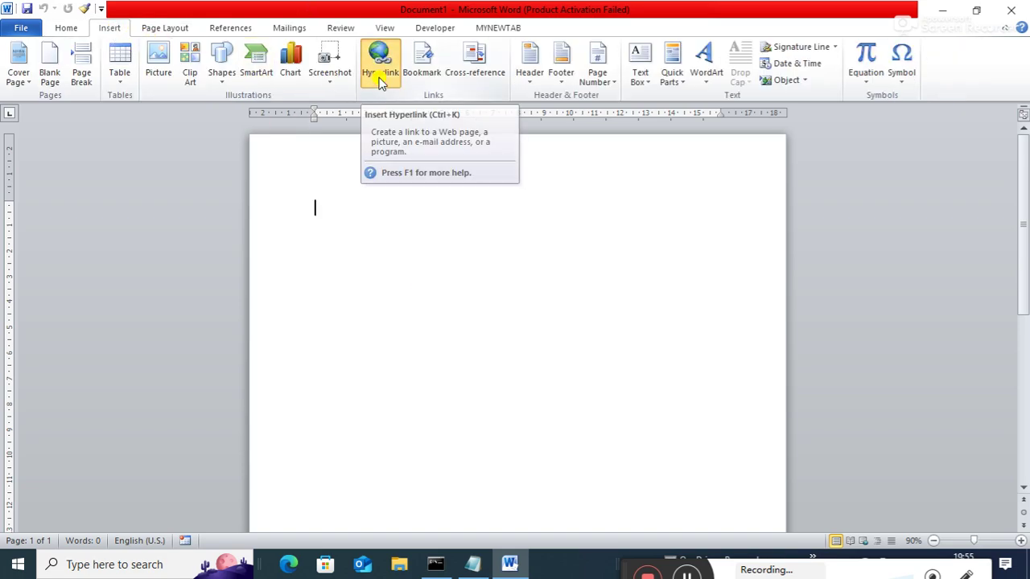
{"action": "left_click", "coordinate": [380, 78]}
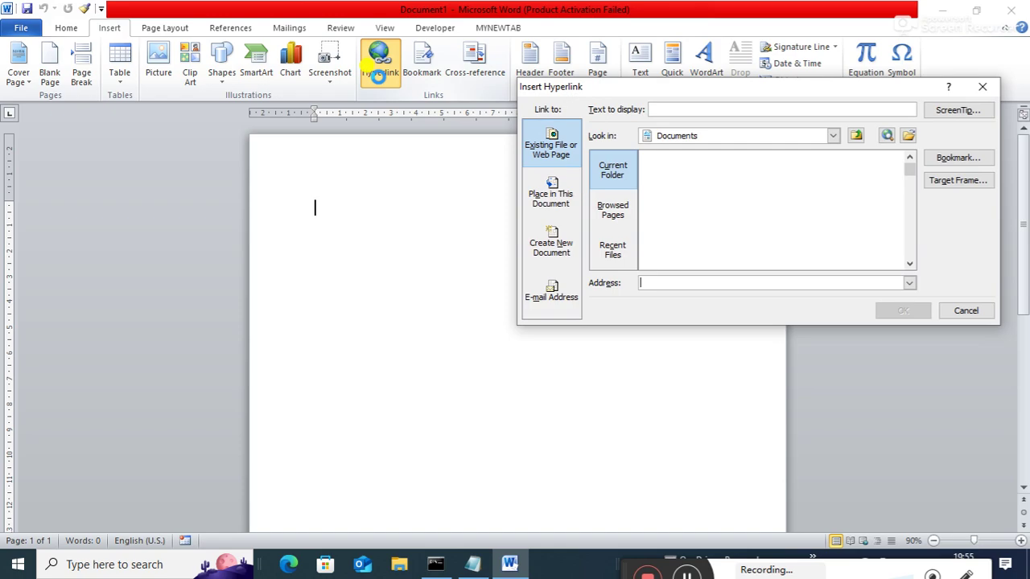
{"action": "left_click", "coordinate": [993, 86]}
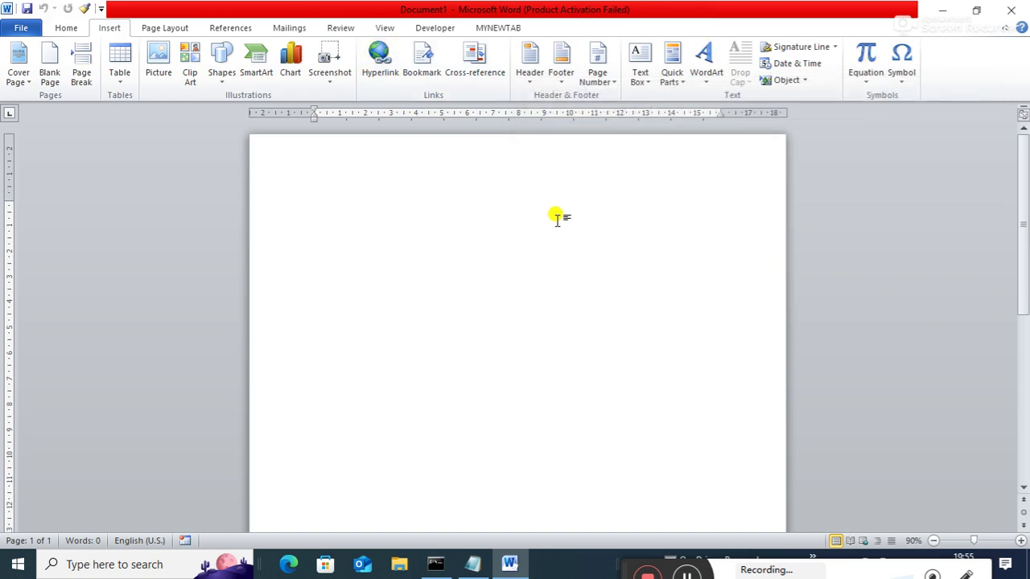
{"action": "key", "text": "ctrl+k"}
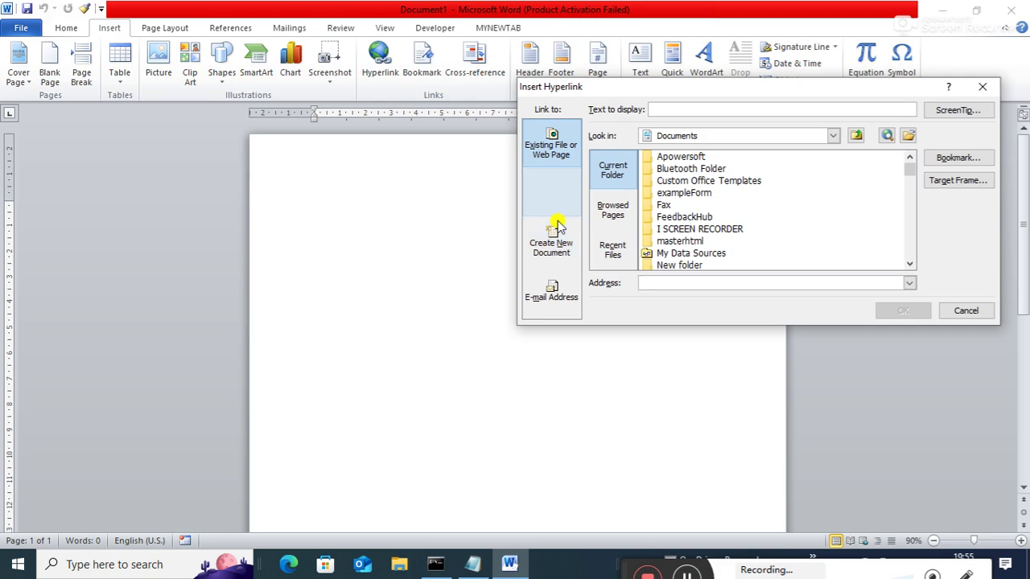
{"action": "left_click", "coordinate": [982, 86]}
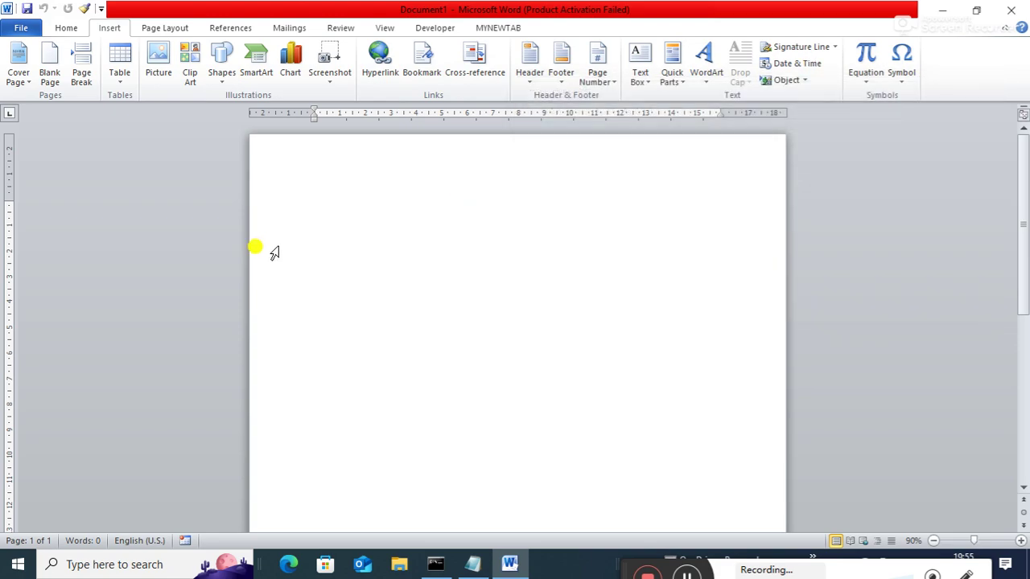
Write "Hubnet." on the first line of the blank document and start a new line below it
{"action": "type", "text": "hubnet"}
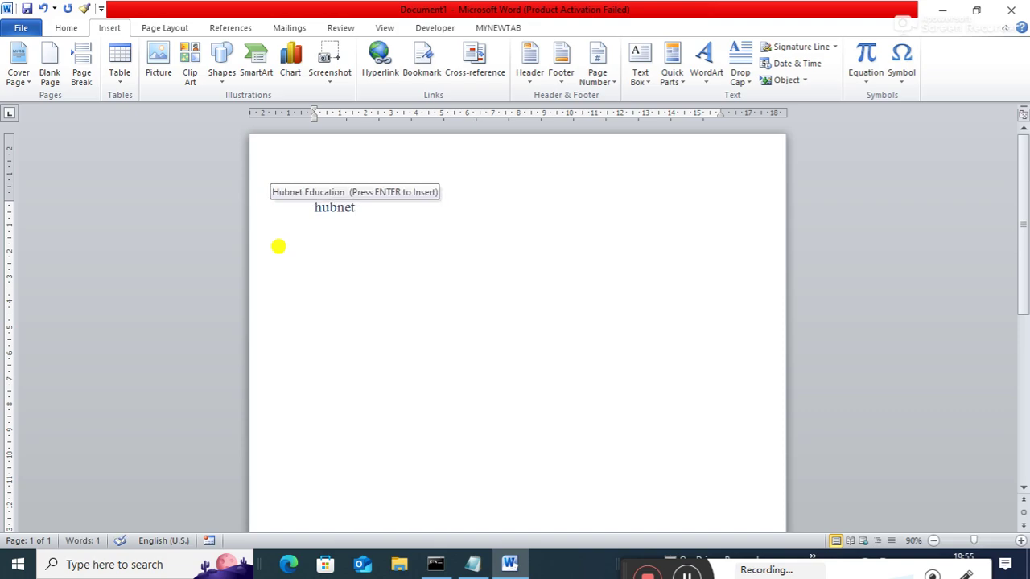
{"action": "type", "text": "."}
{"action": "key", "text": "Return"}
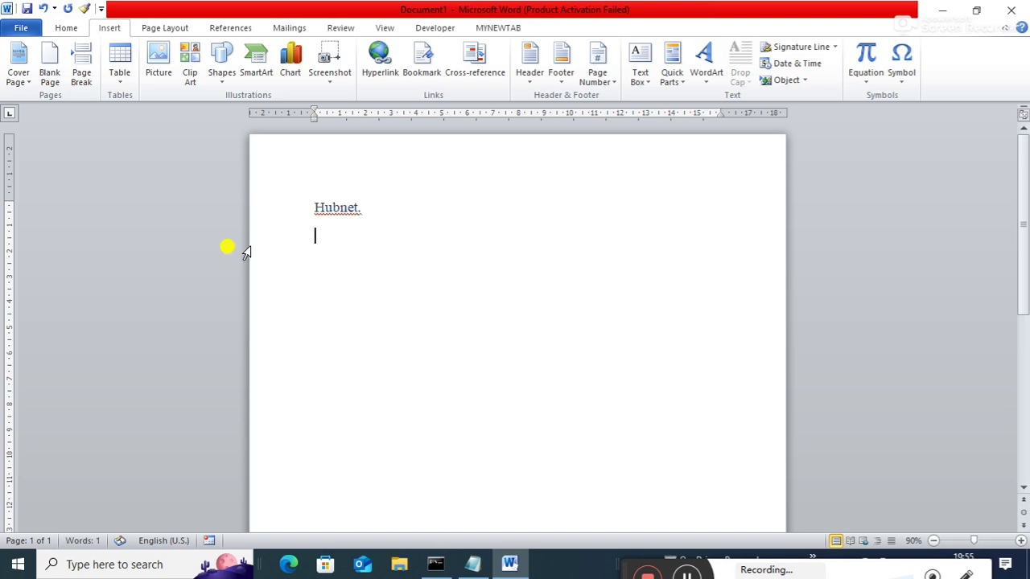
{"action": "left_click_drag", "start_coordinate": [310, 207], "coordinate": [363, 216]}
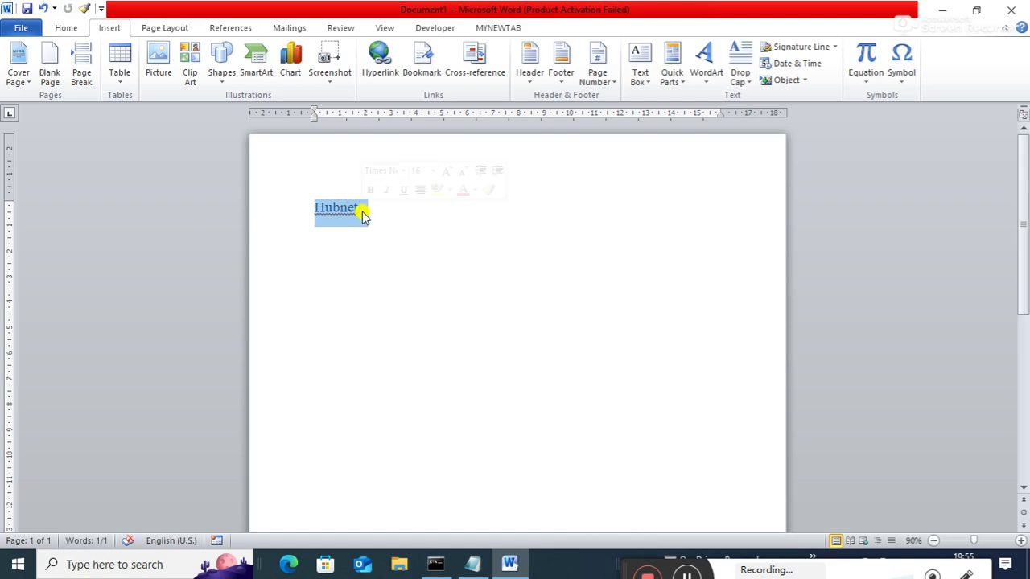
{"action": "left_click", "coordinate": [256, 326]}
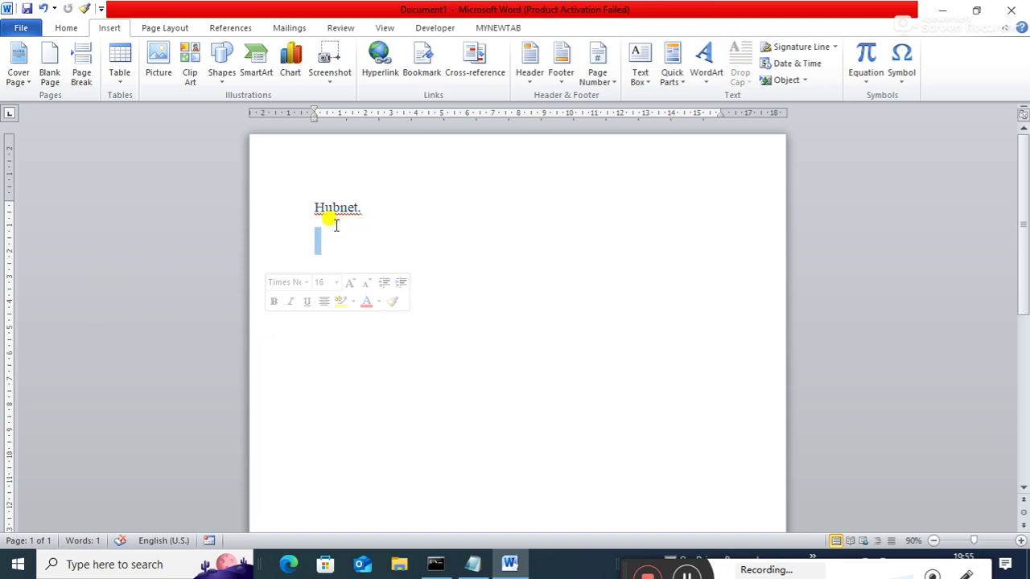
{"action": "left_click_drag", "start_coordinate": [316, 207], "coordinate": [365, 207]}
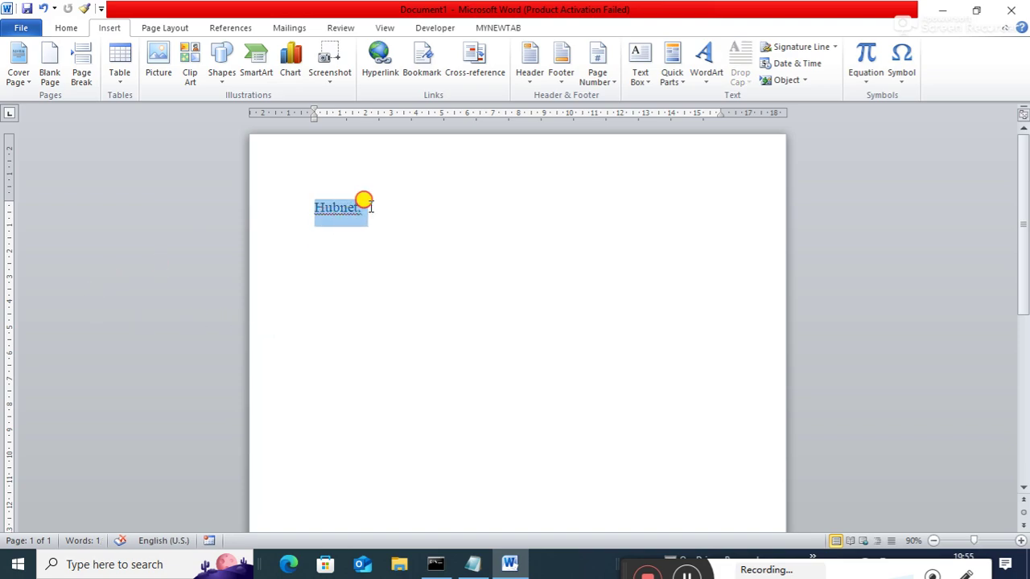
{"action": "left_click", "coordinate": [324, 298]}
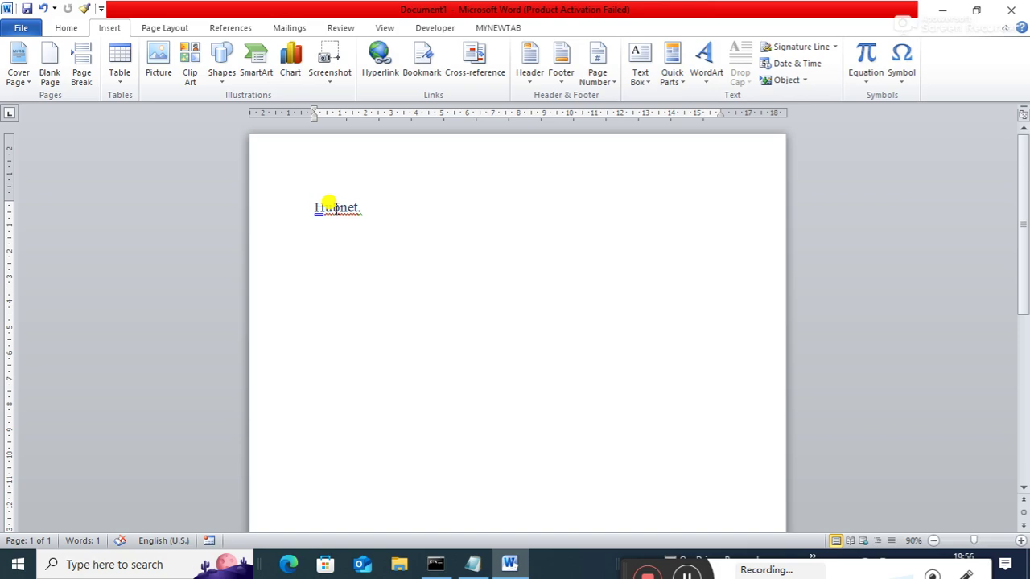
Start a hyperlink on the text "Hubnet." and set its ScreenTip text to "Bihar No-1 Computer Institute"
{"action": "left_click_drag", "start_coordinate": [313, 208], "coordinate": [370, 206]}
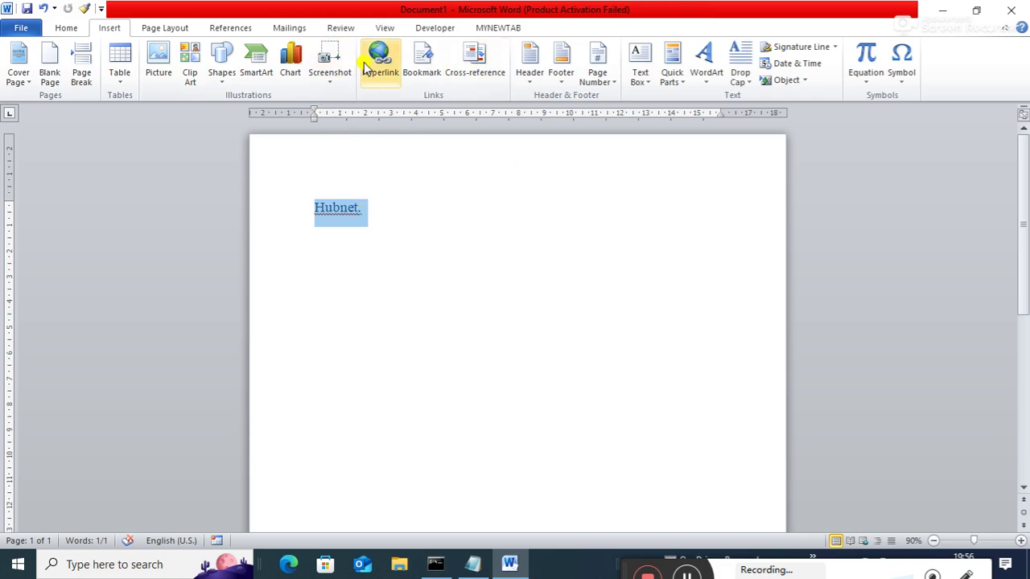
{"action": "left_click", "coordinate": [369, 66]}
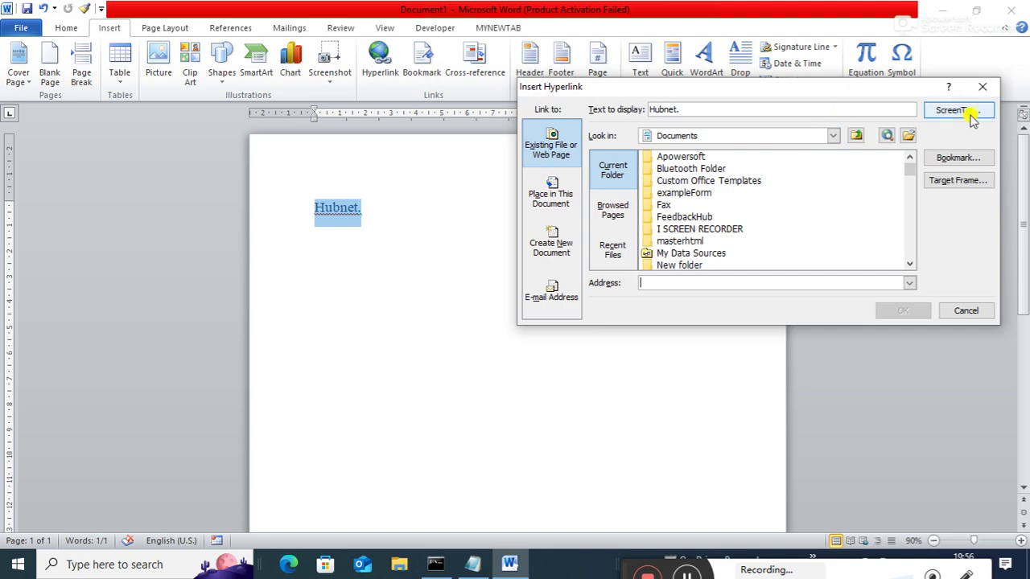
{"action": "left_click", "coordinate": [954, 114]}
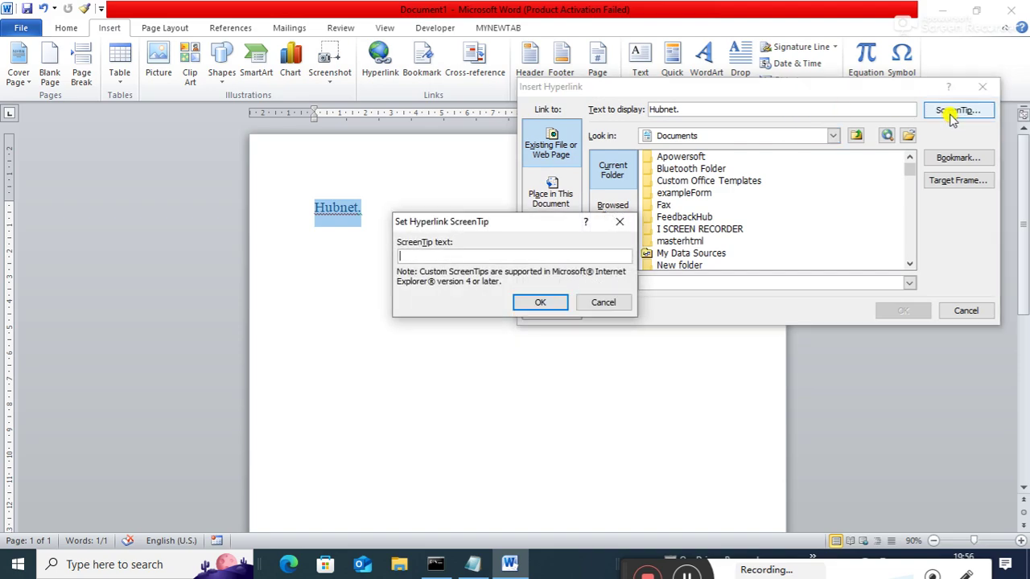
{"action": "left_click_drag", "start_coordinate": [494, 224], "coordinate": [512, 260]}
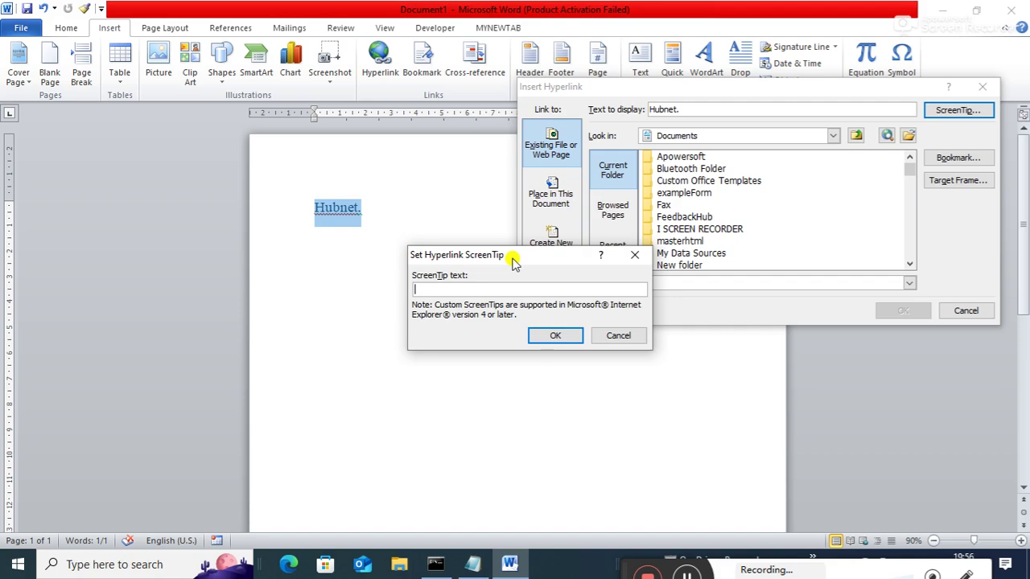
{"action": "type", "text": "Bihar No-1 Computer Inst"}
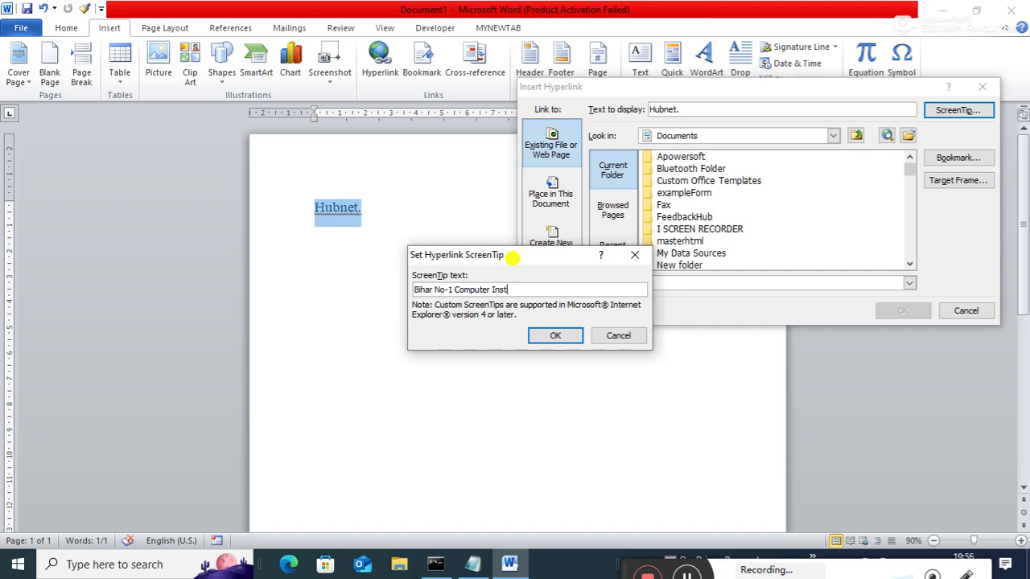
{"action": "type", "text": "iture"}
{"action": "left_click", "coordinate": [549, 338]}
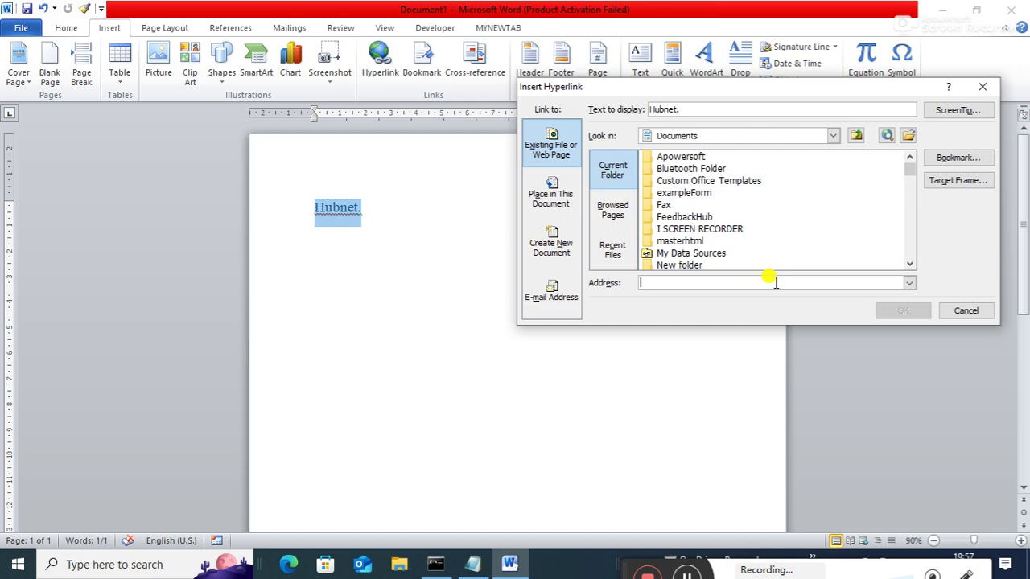
{"action": "type", "text": "htt"}
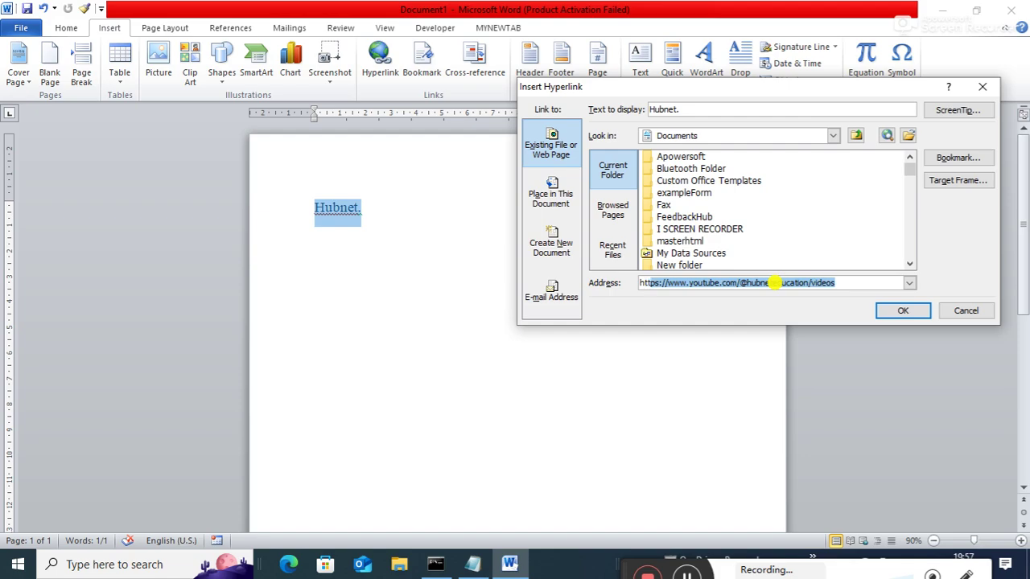
{"action": "type", "text": "ps:"}
{"action": "type", "text": "/"}
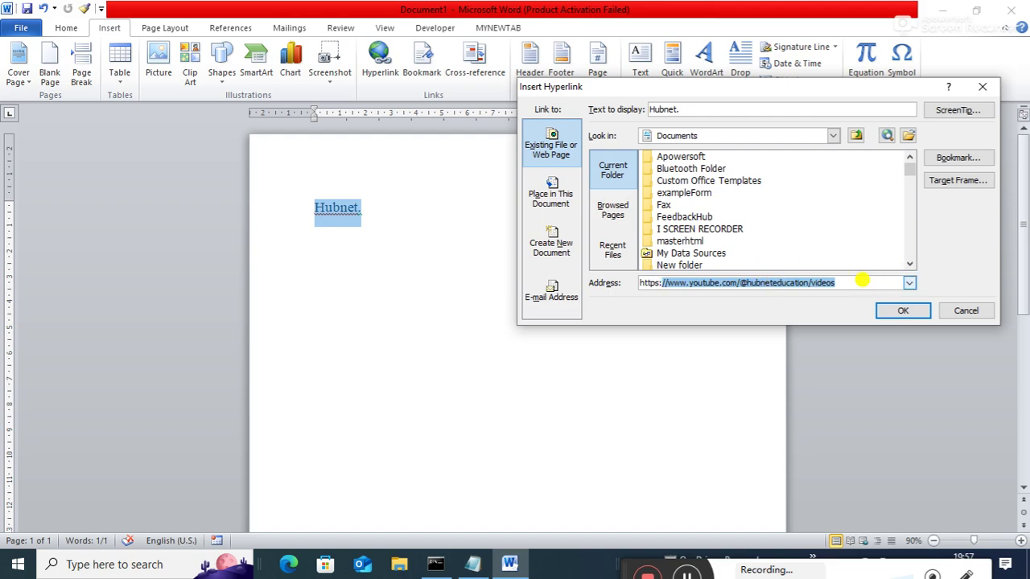
{"action": "type", "text": "/"}
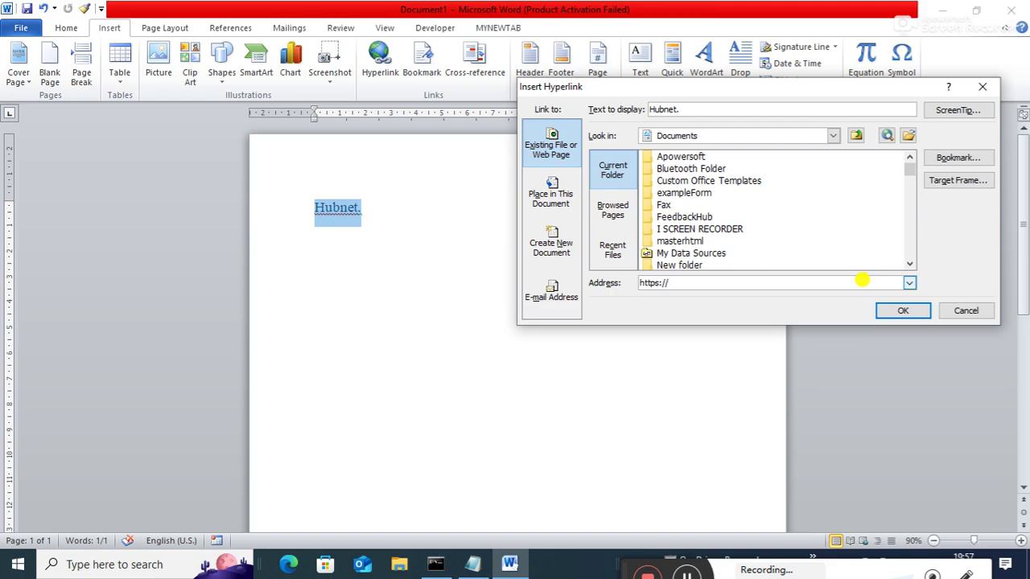
{"action": "type", "text": "www"}
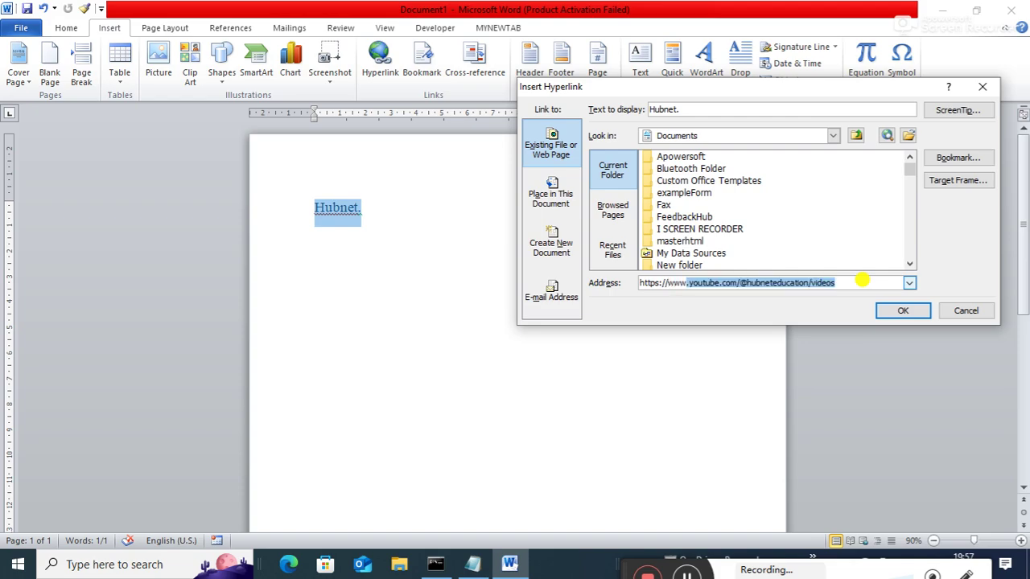
{"action": "type", "text": ".hubnettech.net"}
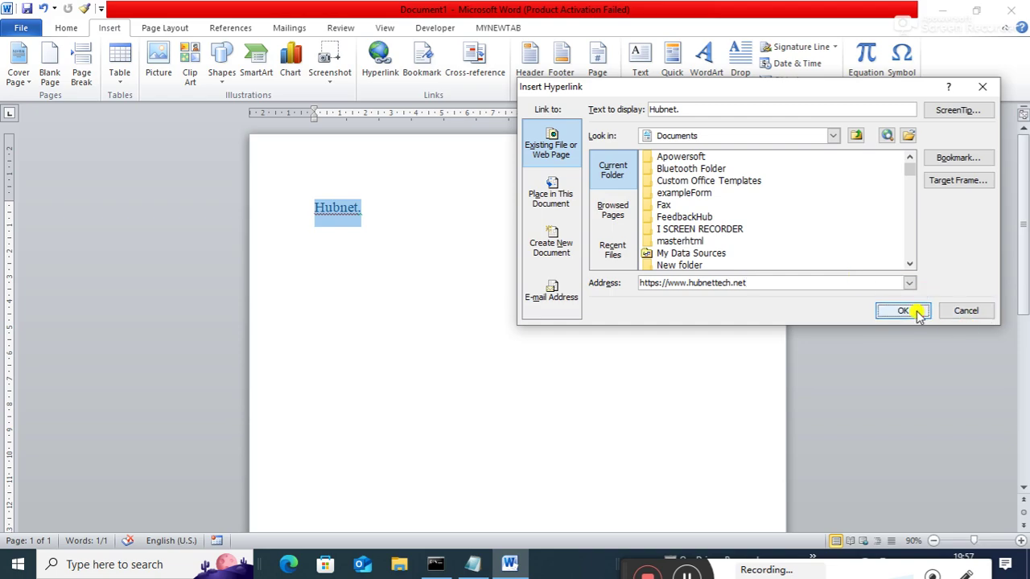
{"action": "left_click", "coordinate": [917, 312]}
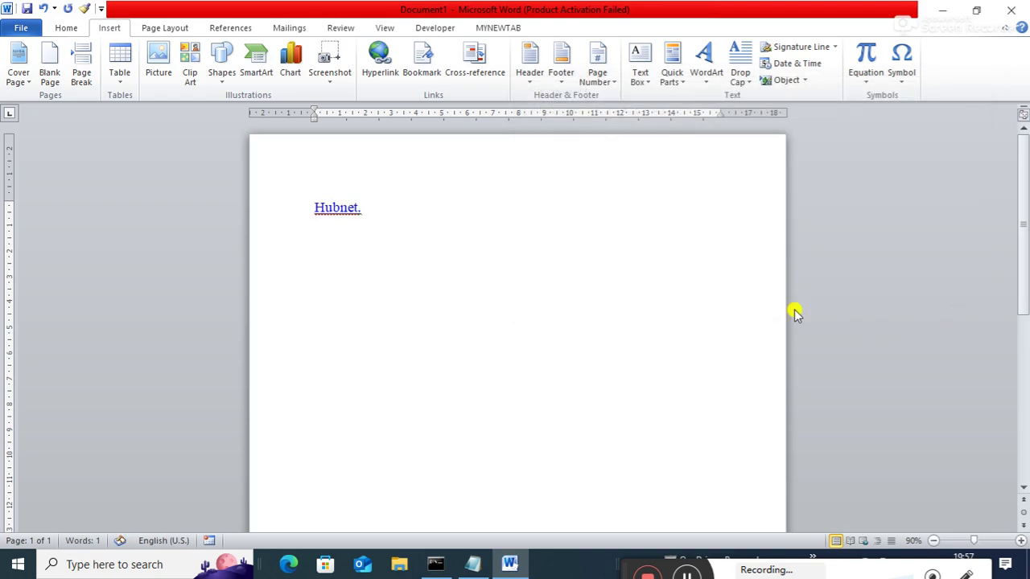
{"action": "left_click", "coordinate": [591, 271]}
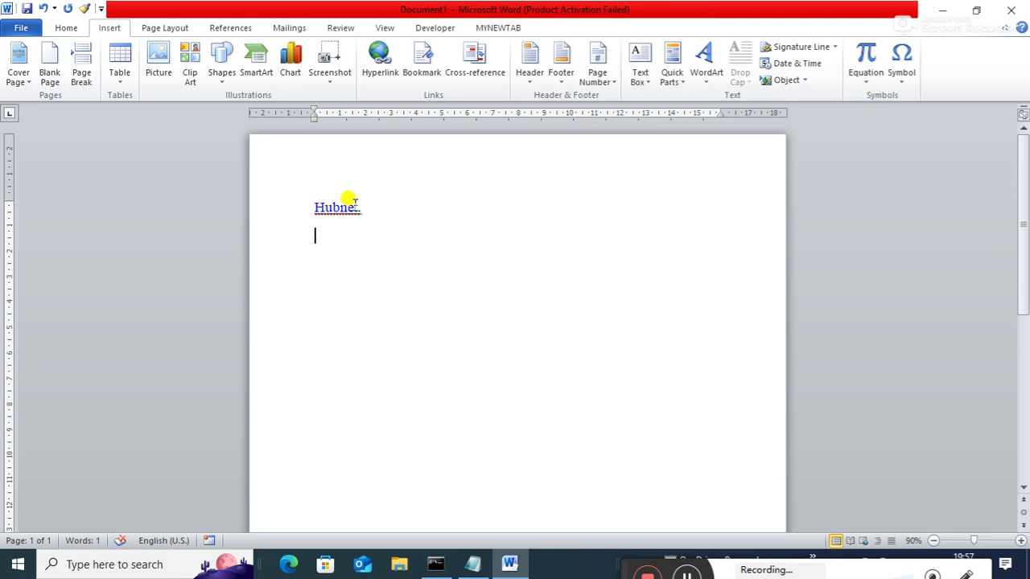
Check the ScreenTip of the "Hubnet." link, follow the link to its website in the browser, and return to the document
{"action": "mouse_move", "coordinate": [333, 203]}
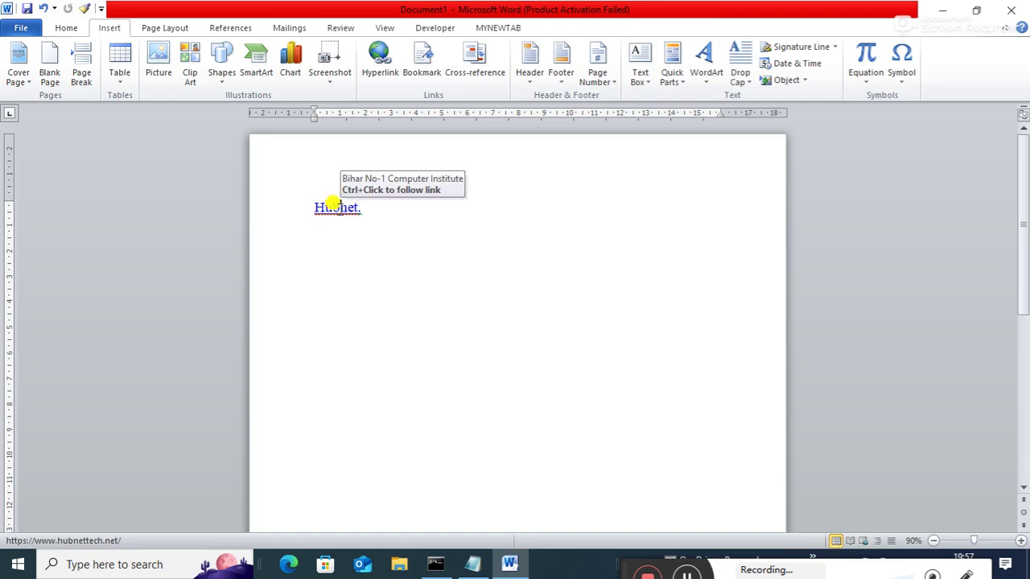
{"action": "left_click", "coordinate": [333, 206], "text": "ctrl"}
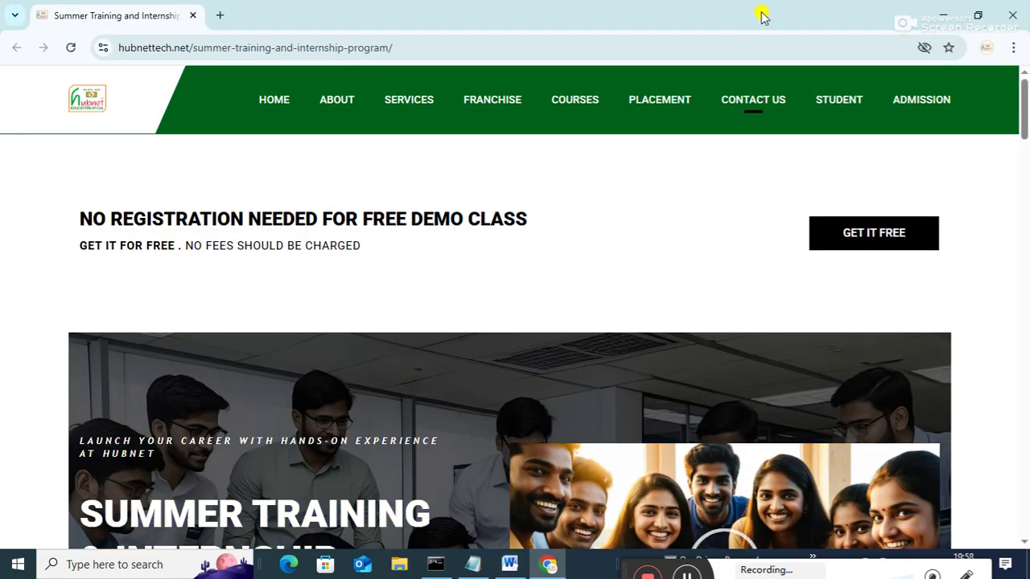
{"action": "left_click", "coordinate": [945, 12]}
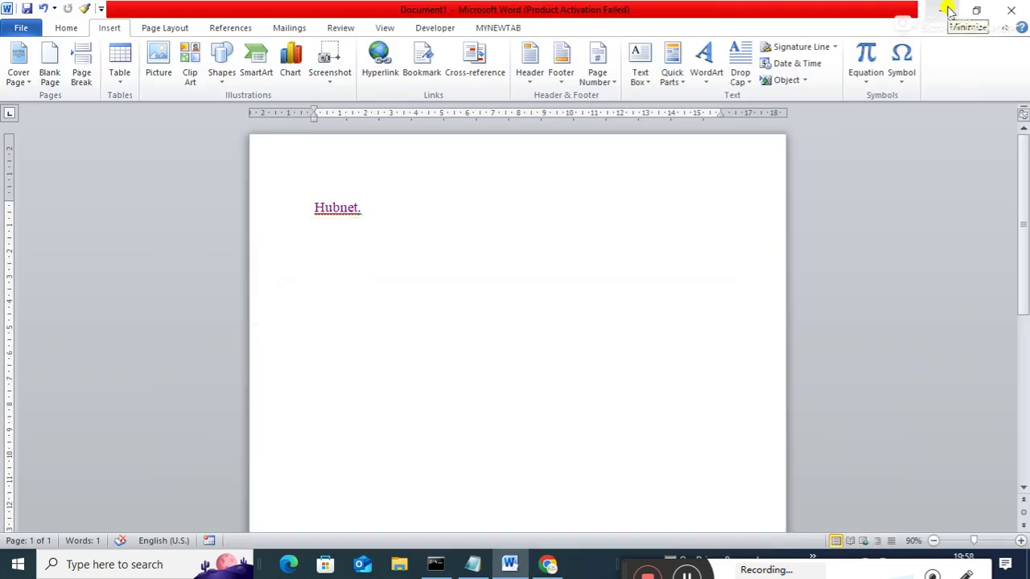
Switch to Notepad to review the numbered list of hyperlink uses, and return to the Word document
{"action": "left_click", "coordinate": [473, 565]}
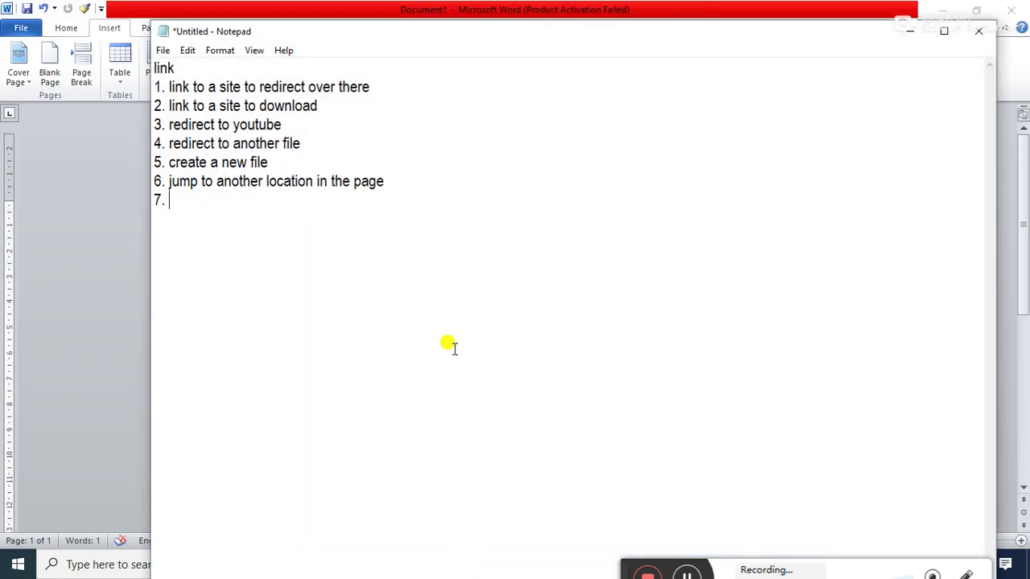
{"action": "left_click_drag", "start_coordinate": [175, 87], "coordinate": [385, 78]}
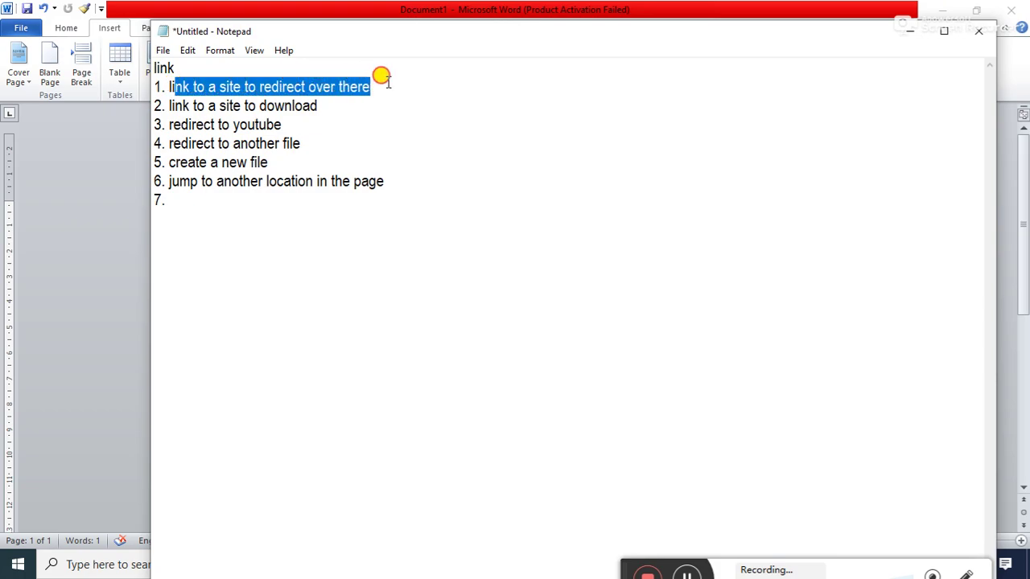
{"action": "left_click", "coordinate": [905, 30]}
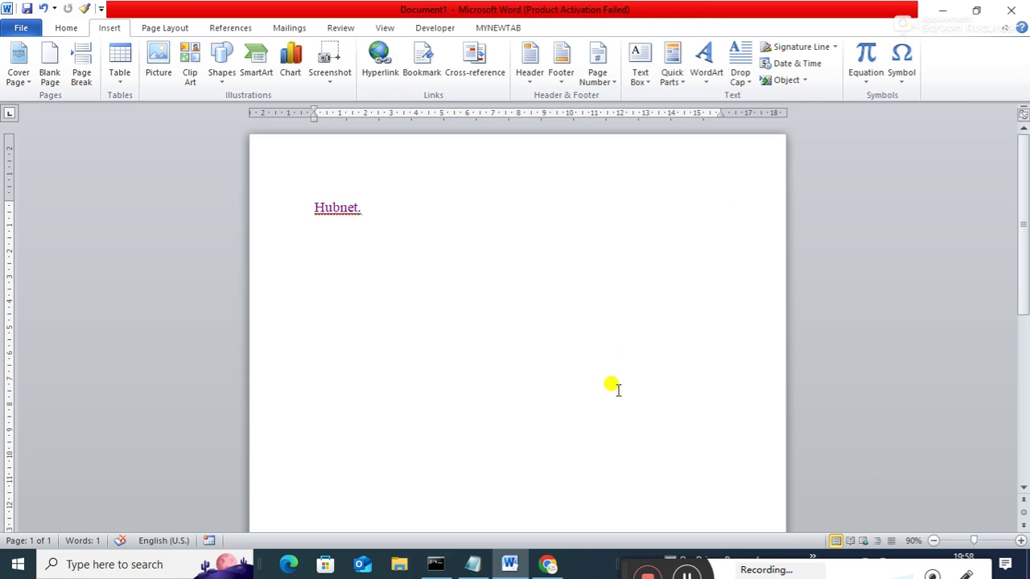
{"action": "left_click", "coordinate": [472, 563]}
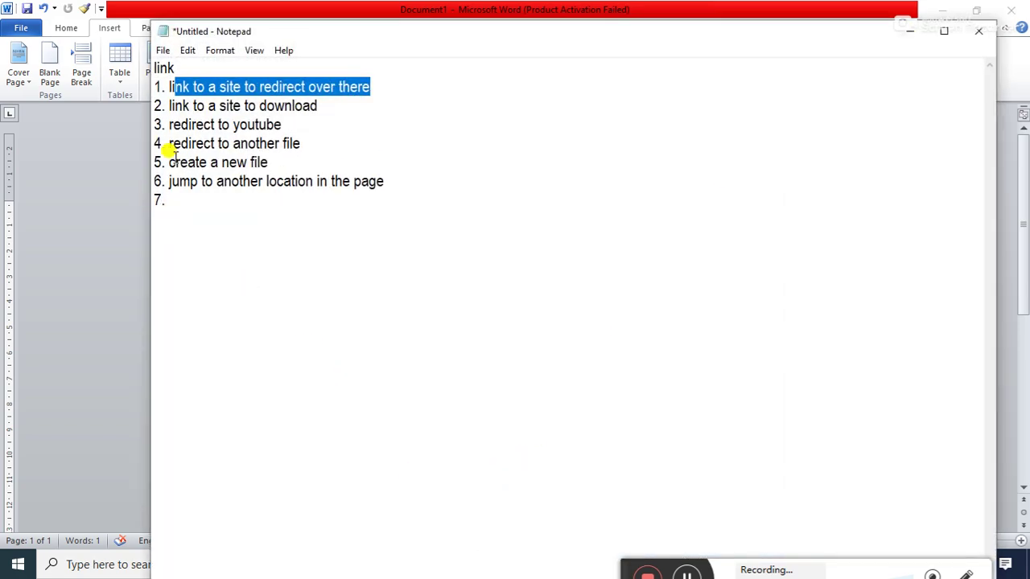
{"action": "left_click", "coordinate": [908, 32]}
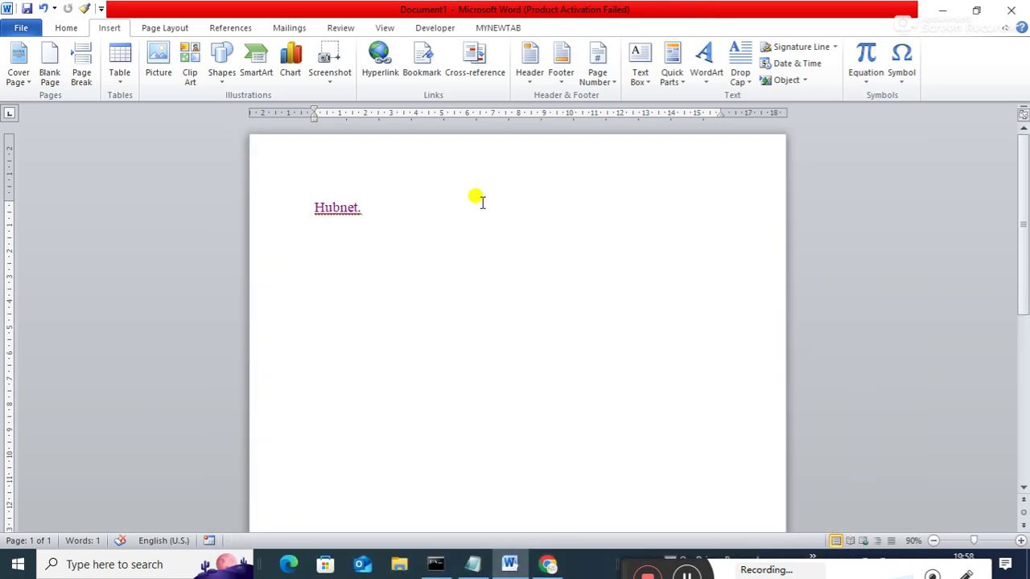
Below the "Hubnet." link, add the line "To download the software or mysql click the link bellow" and a second line reading "mysql"
{"action": "key", "text": "Return"}
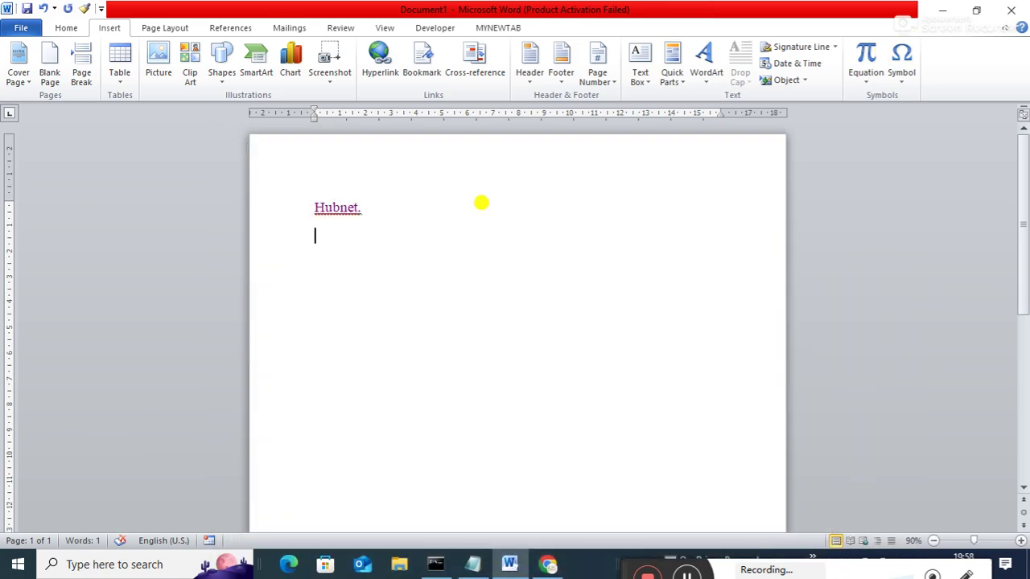
{"action": "type", "text": "To dow"}
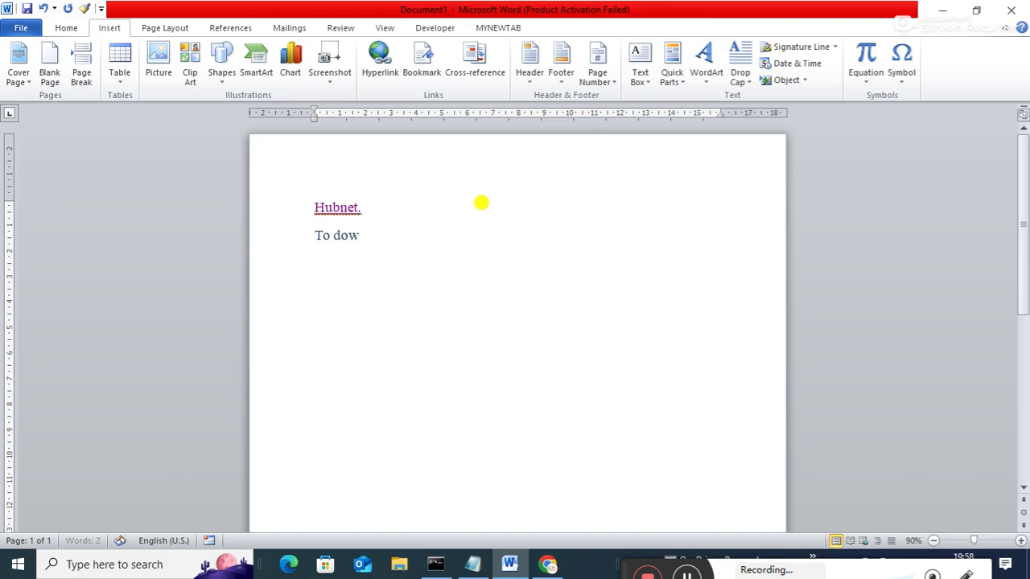
{"action": "type", "text": "nload the "}
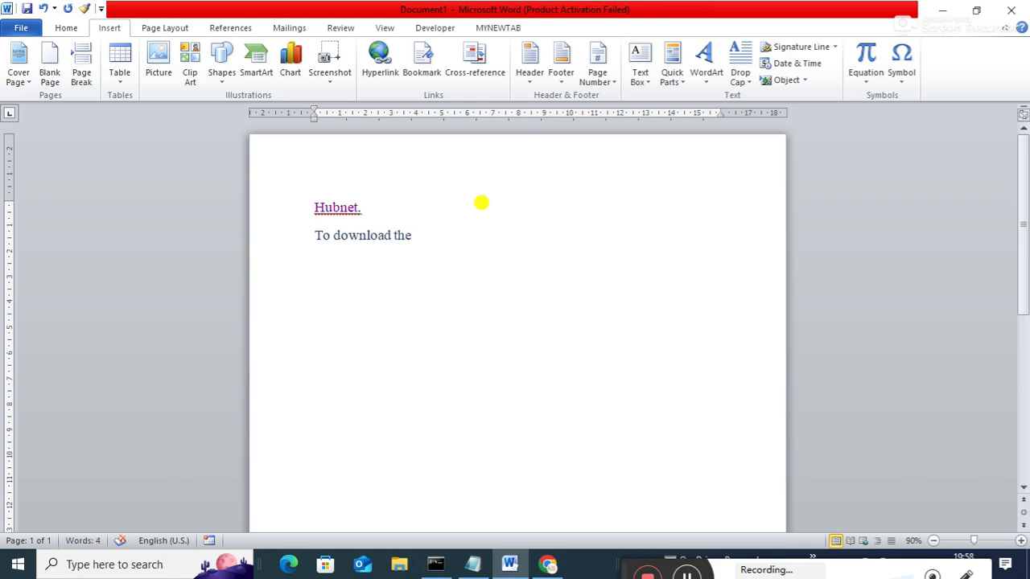
{"action": "type", "text": "software or m"}
{"action": "key", "text": "BackSpace"}
{"action": "key", "text": "BackSpace"}
{"action": "key", "text": "BackSpace"}
{"action": "type", "text": "r m"}
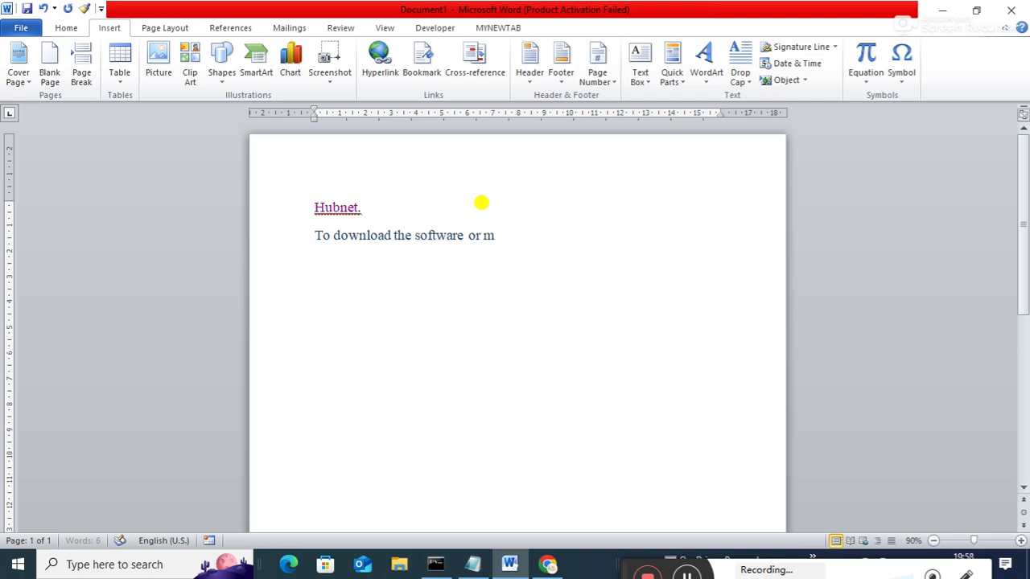
{"action": "type", "text": "ysql c"}
{"action": "type", "text": "ok"}
{"action": "key", "text": "BackSpace"}
{"action": "key", "text": "BackSpace"}
{"action": "type", "text": "ick the "}
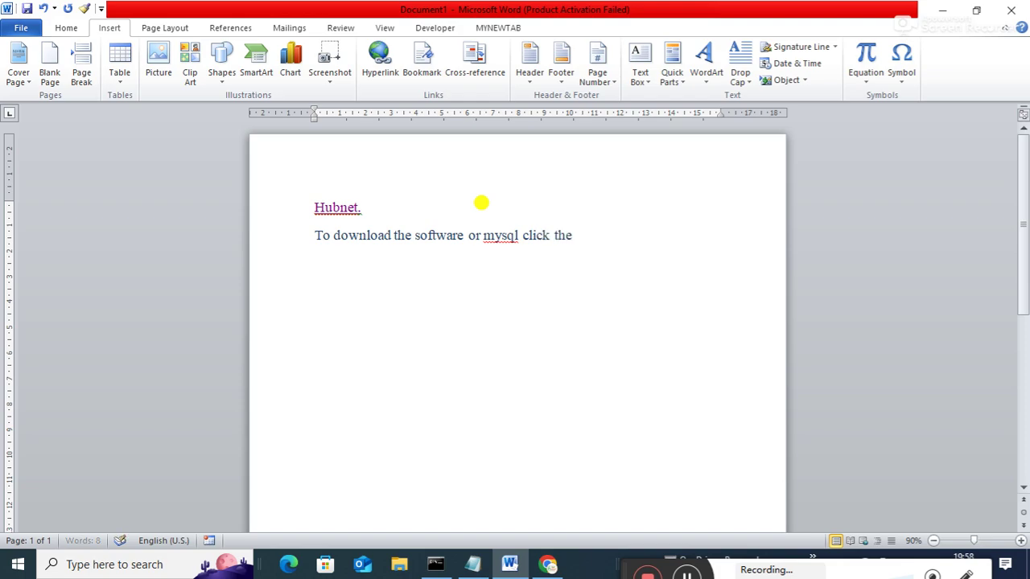
{"action": "type", "text": "link bew"}
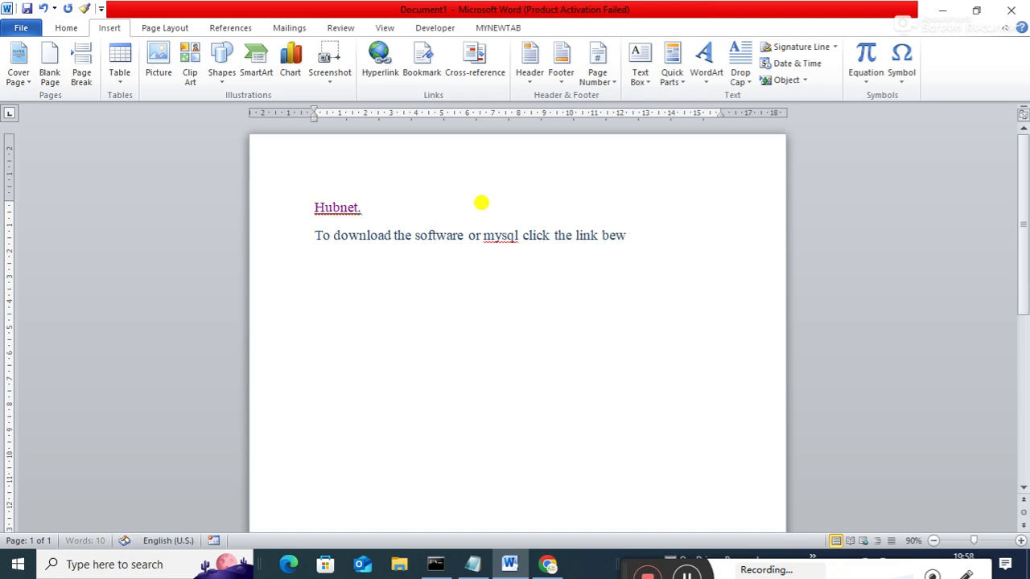
{"action": "key", "text": "BackSpace"}
{"action": "key", "text": "BackSpace"}
{"action": "type", "text": "llow"}
{"action": "key", "text": "Return"}
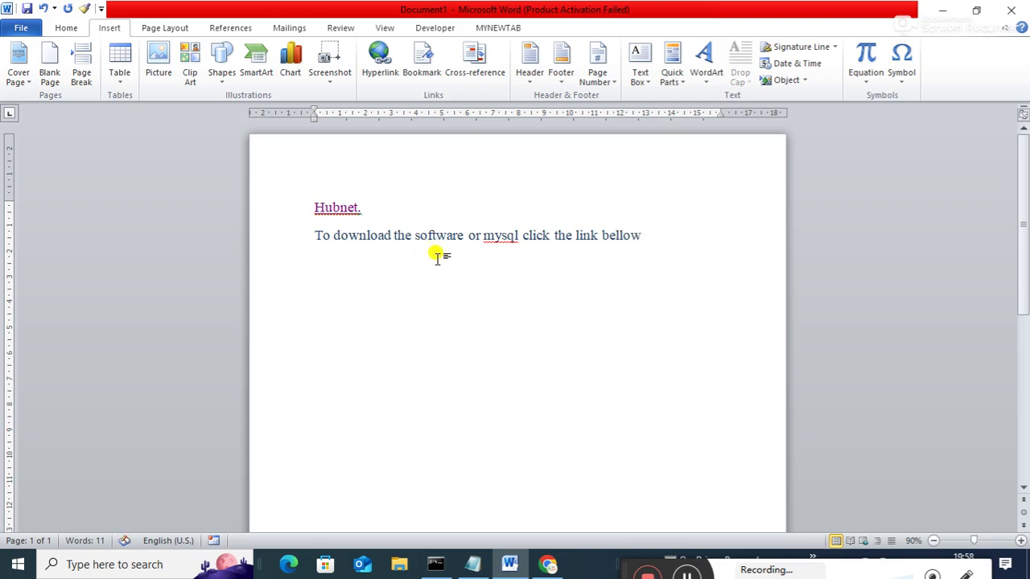
{"action": "type", "text": "mysql"}
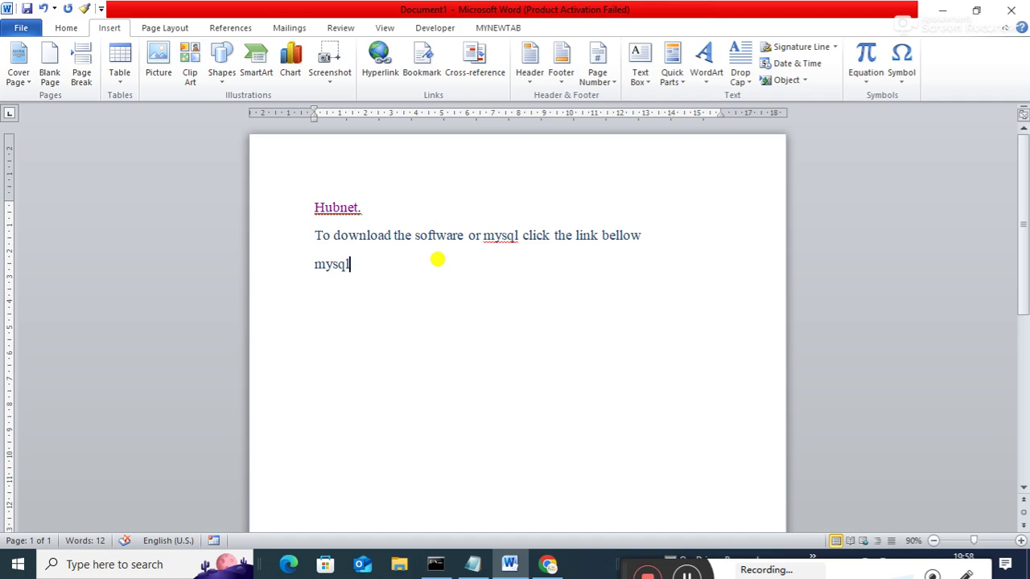
{"action": "left_click_drag", "start_coordinate": [307, 262], "coordinate": [372, 267]}
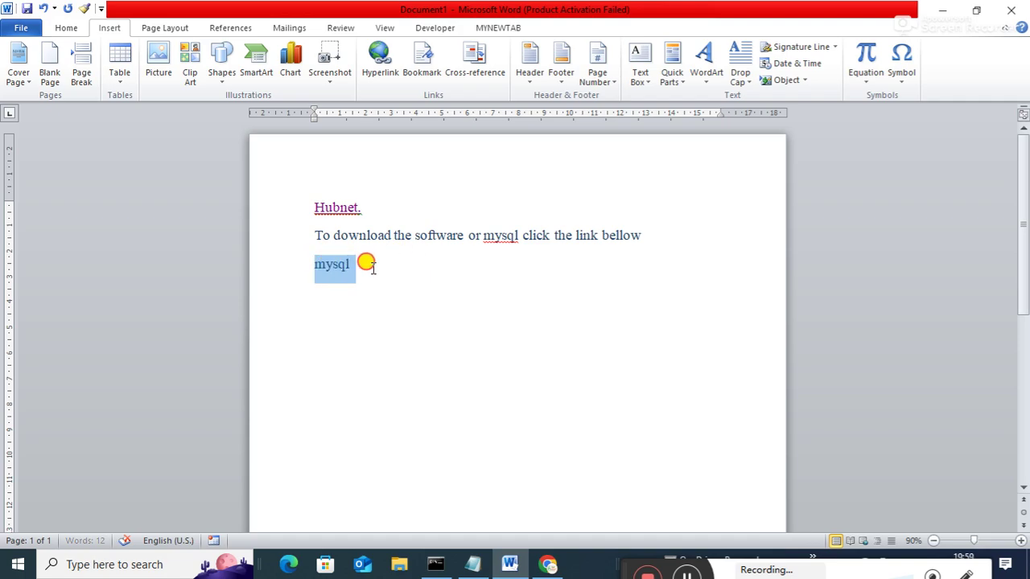
Switch to Chrome, search Google for "download mysql" in a new browser tab, and open the MySQL Installer 8.0.42 result
{"action": "left_click", "coordinate": [547, 564]}
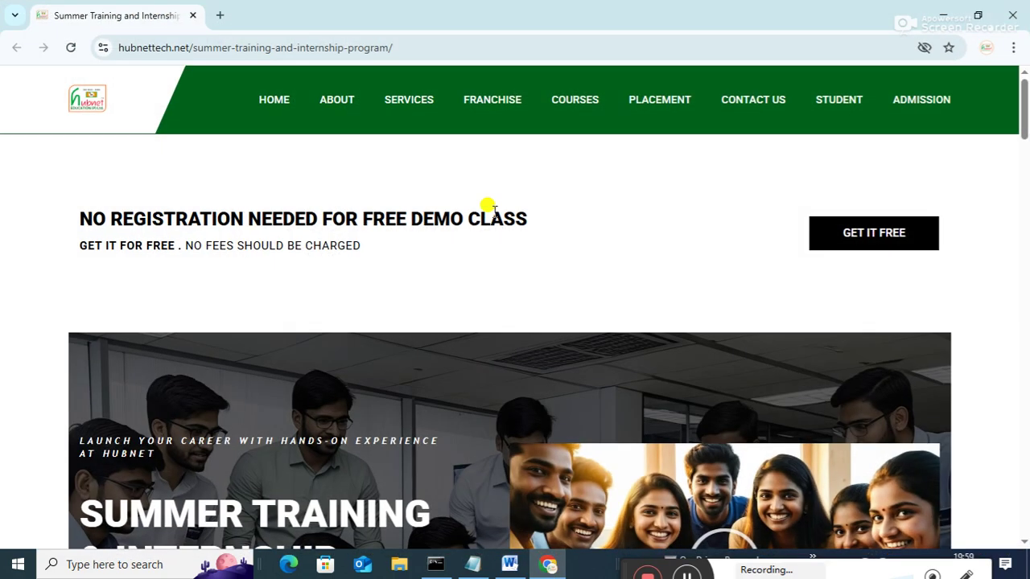
{"action": "left_click", "coordinate": [220, 16]}
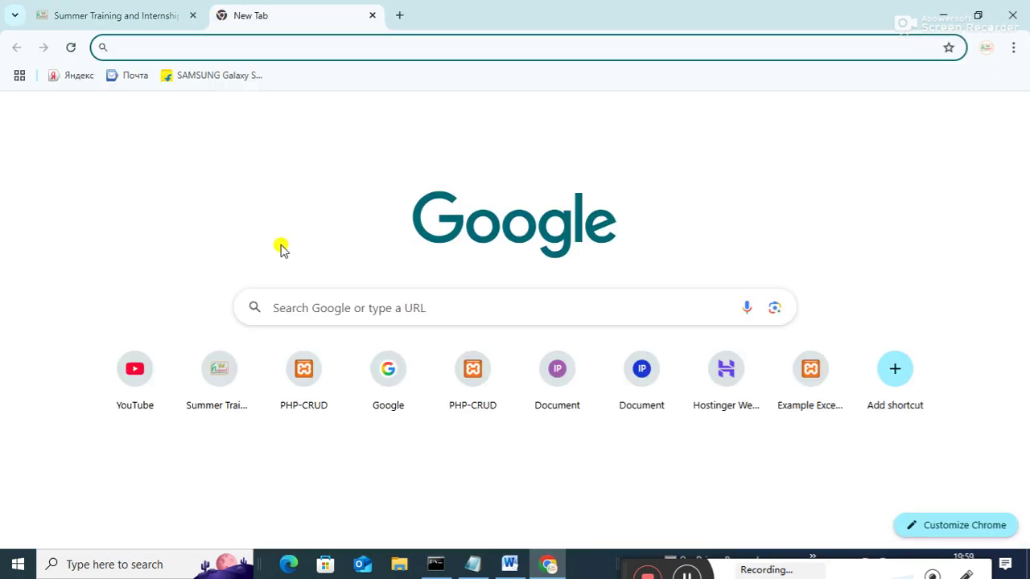
{"action": "left_click", "coordinate": [277, 306]}
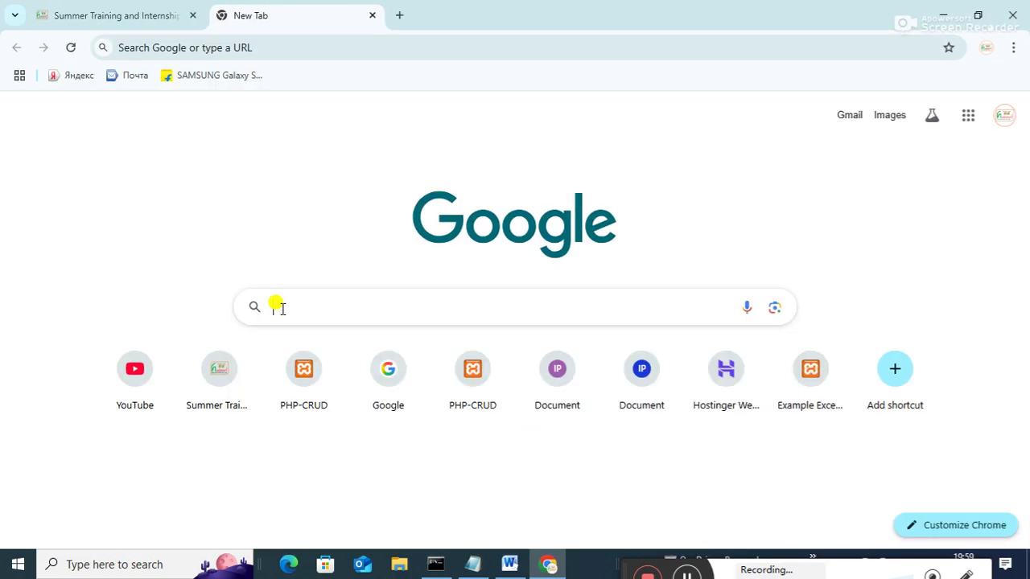
{"action": "type", "text": "download mysql"}
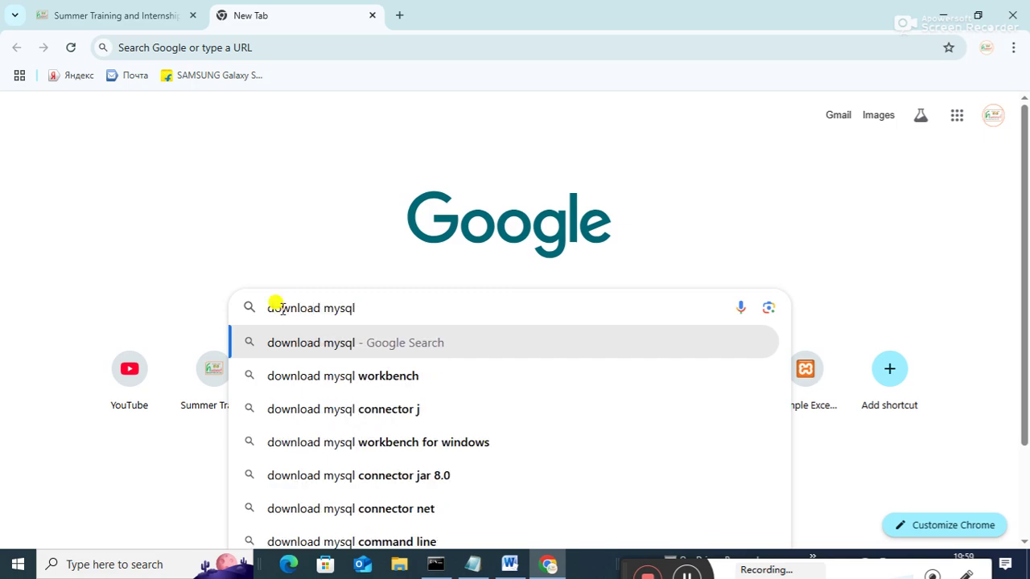
{"action": "key", "text": "Return"}
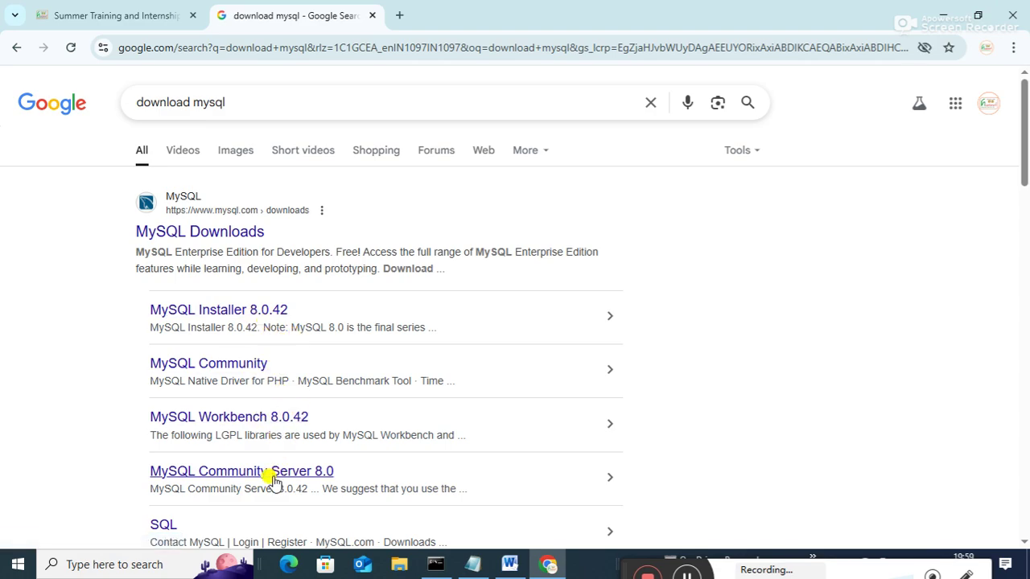
{"action": "left_click", "coordinate": [246, 316]}
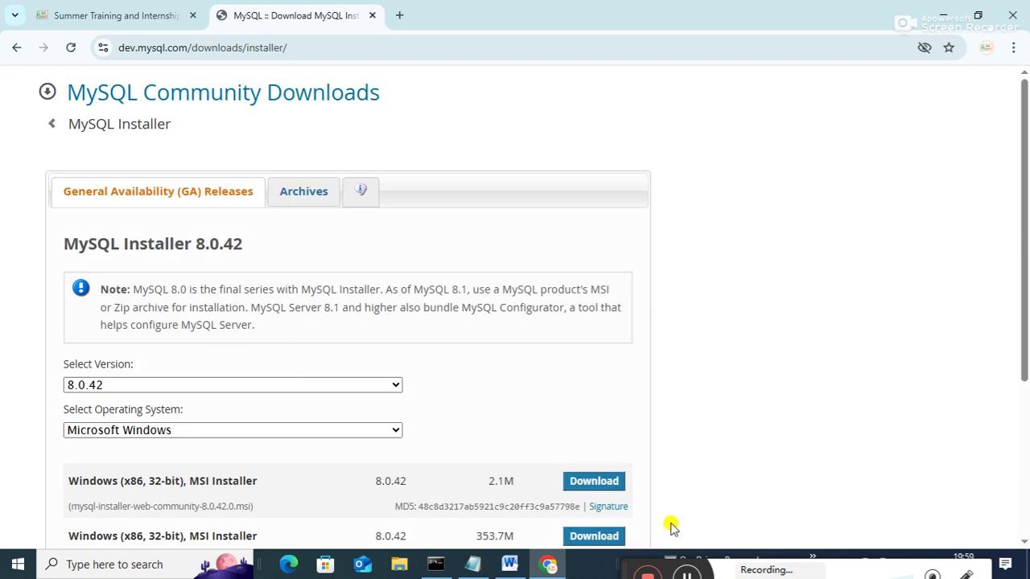
Choose the 353.7M Windows MSI Installer and start its download without logging in
{"action": "scroll", "coordinate": [1015, 193], "scroll_direction": "down", "scroll_amount": 2}
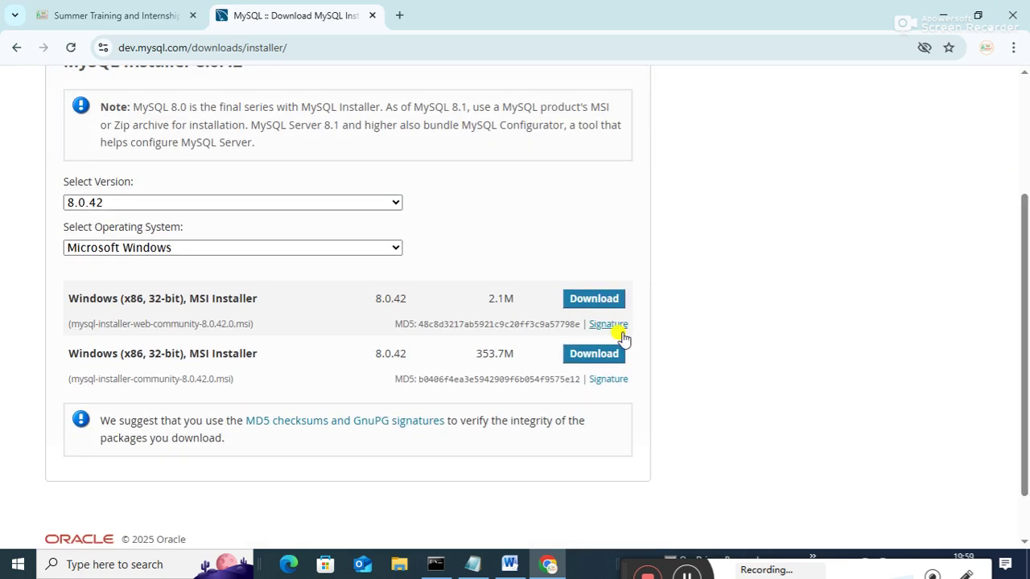
{"action": "left_click", "coordinate": [597, 356]}
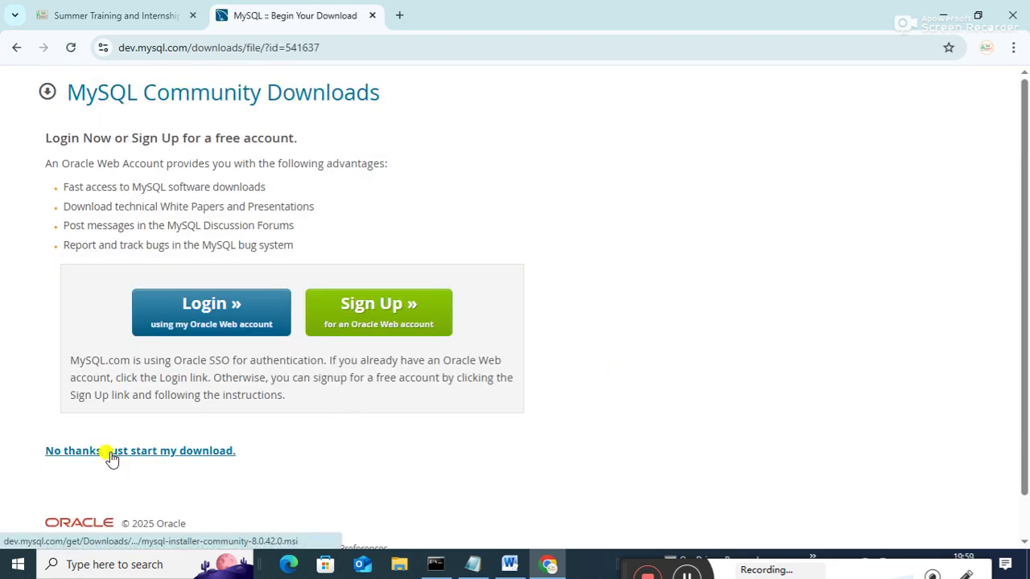
{"action": "left_click", "coordinate": [111, 457]}
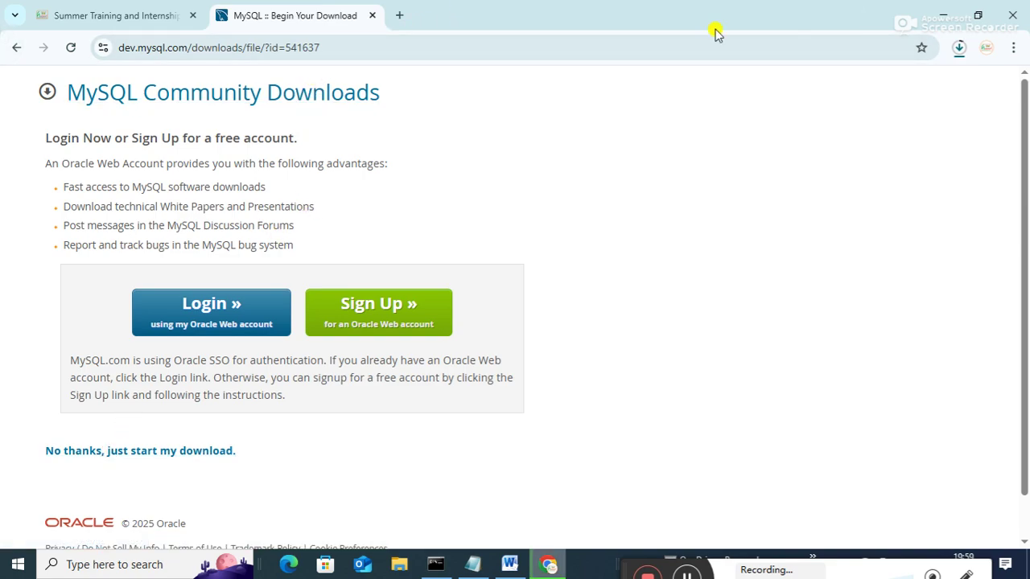
Copy the web address of the MySQL download page and return to the Word document
{"action": "left_click", "coordinate": [398, 47]}
{"action": "left_click_drag", "start_coordinate": [398, 47], "coordinate": [85, 35]}
{"action": "key", "text": "ctrl+c"}
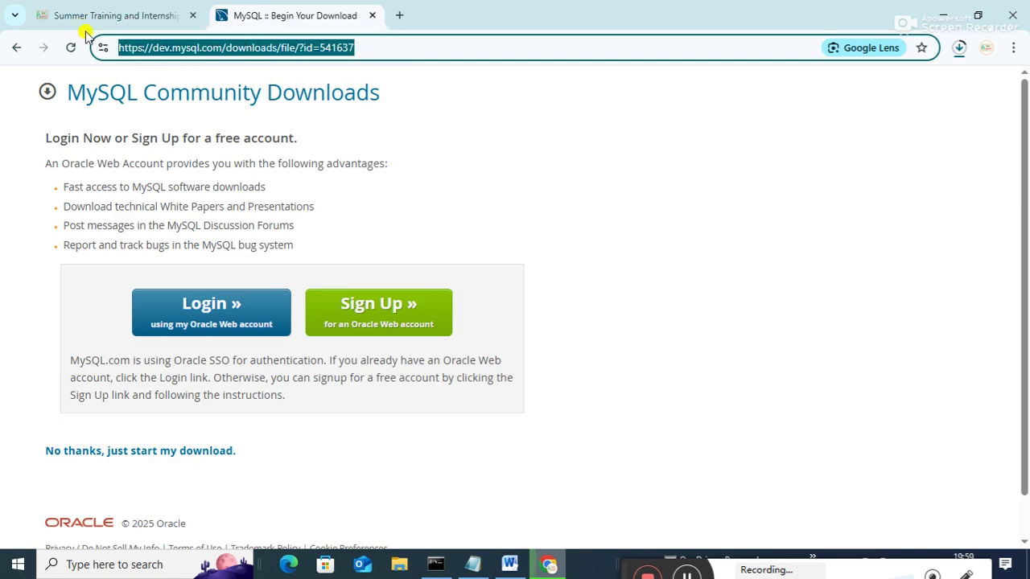
{"action": "left_click", "coordinate": [946, 16]}
Replace the "mysql" line below the sentence with the text "Download mysql"
{"action": "left_click", "coordinate": [384, 271]}
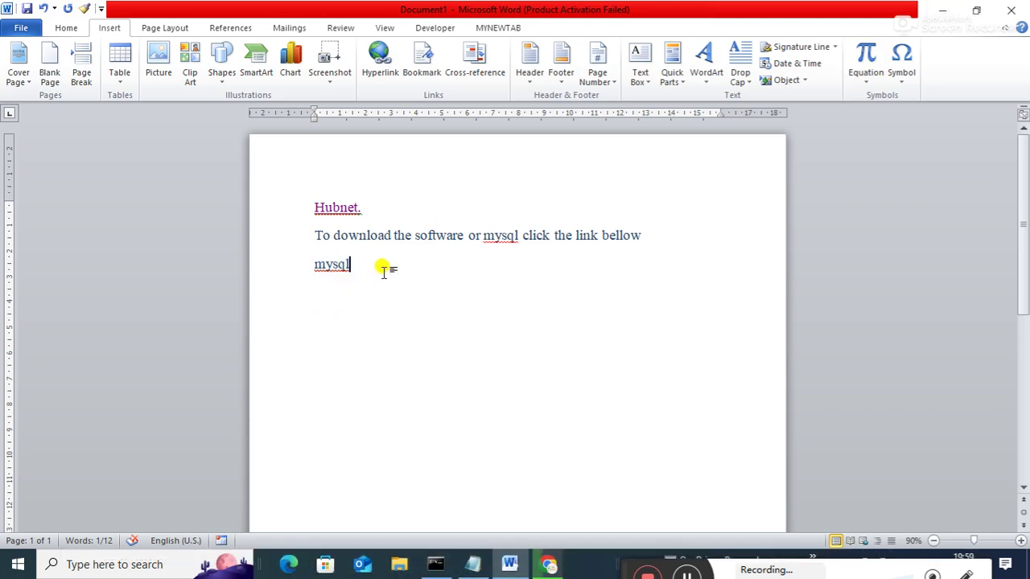
{"action": "key", "text": "BackSpace"}
{"action": "key", "text": "BackSpace"}
{"action": "key", "text": "BackSpace"}
{"action": "key", "text": "BackSpace"}
{"action": "key", "text": "BackSpace"}
{"action": "key", "text": "BackSpace"}
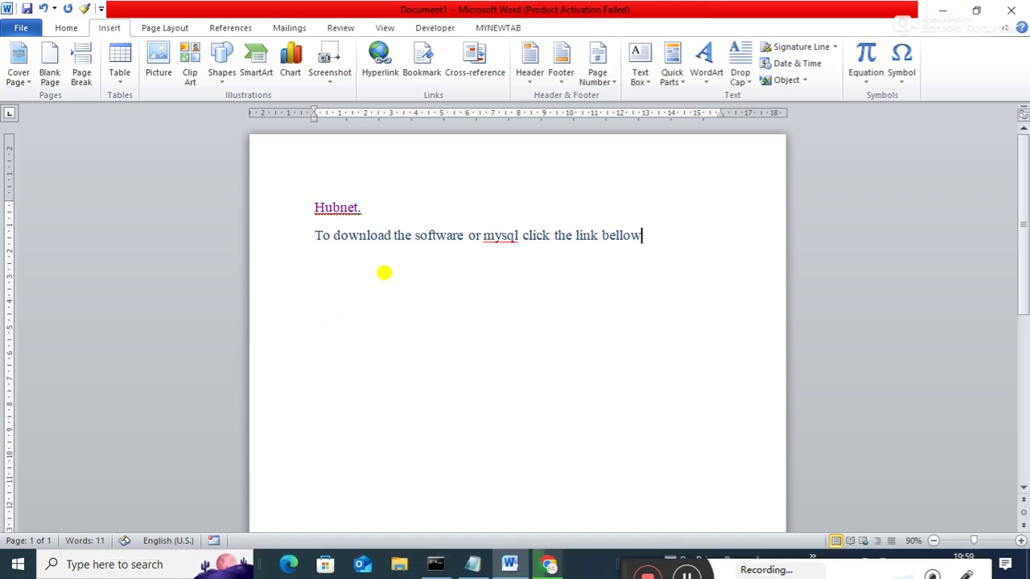
{"action": "key", "text": "Return"}
{"action": "type", "text": "download mysql"}
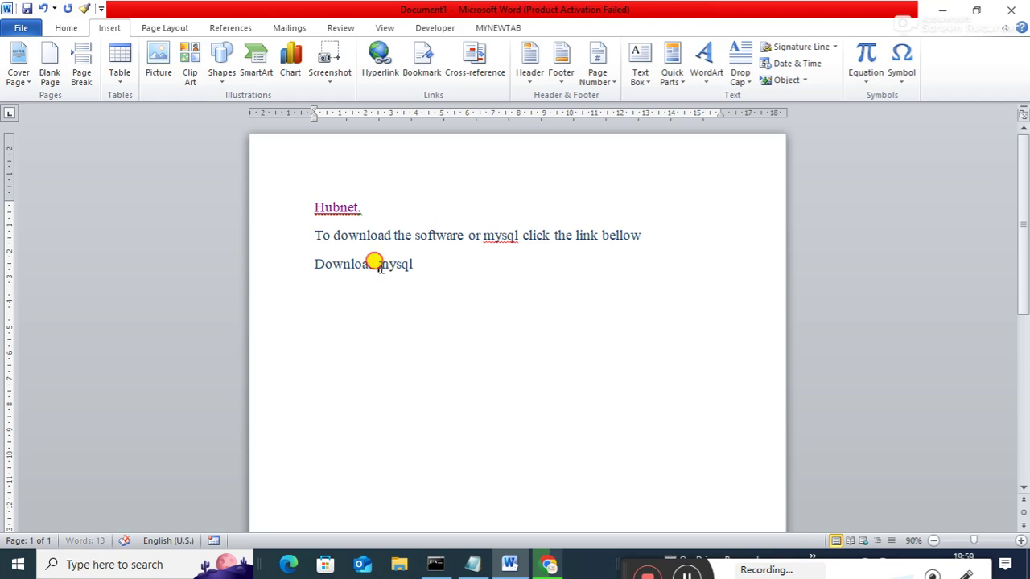
Change the word "mysql" in the "Download mysql" line to uppercase
{"action": "left_click_drag", "start_coordinate": [377, 266], "coordinate": [412, 265]}
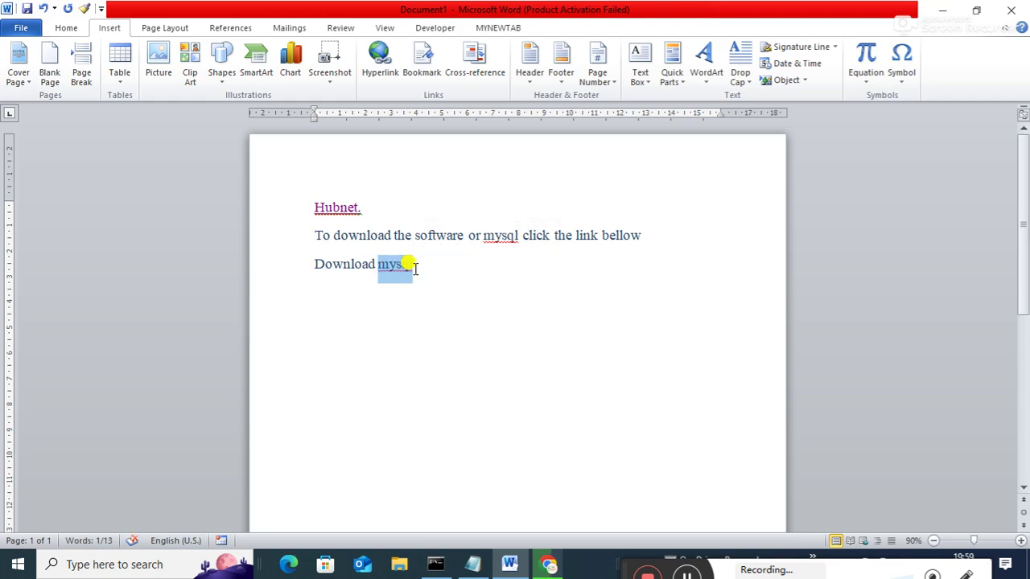
{"action": "key", "text": "shift+F3"}
{"action": "key", "text": "shift+F3"}
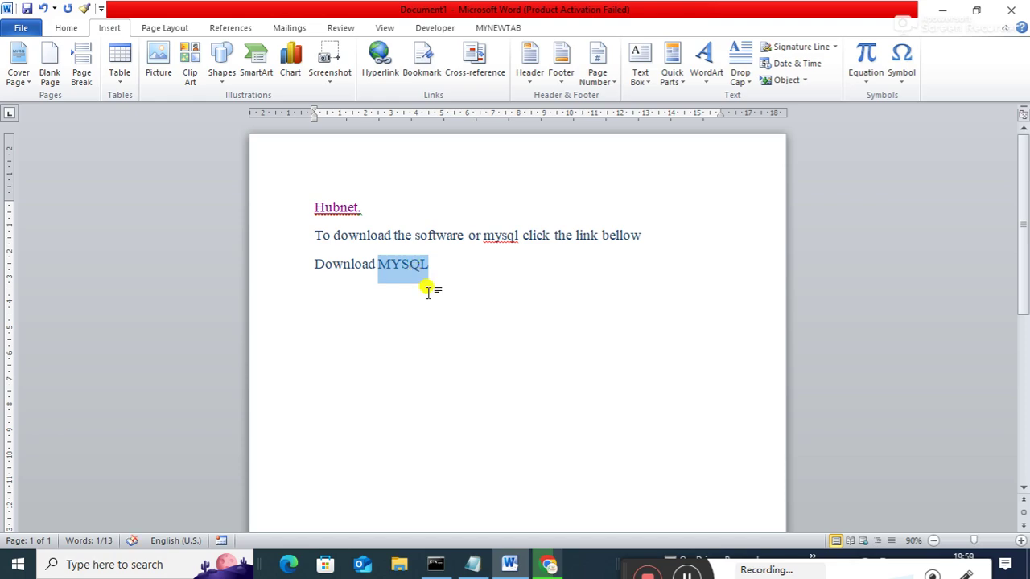
{"action": "left_click", "coordinate": [435, 309]}
Start a hyperlink on the text "Download MYSQL" and set its ScreenTip text to "Click Here to Download MySql"
{"action": "left_click", "coordinate": [308, 262]}
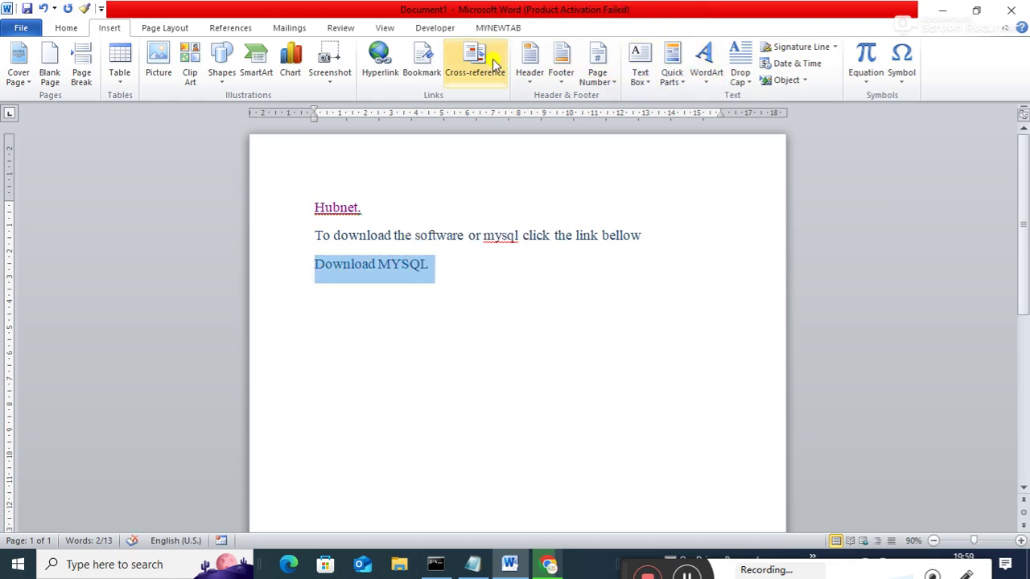
{"action": "left_click", "coordinate": [379, 63]}
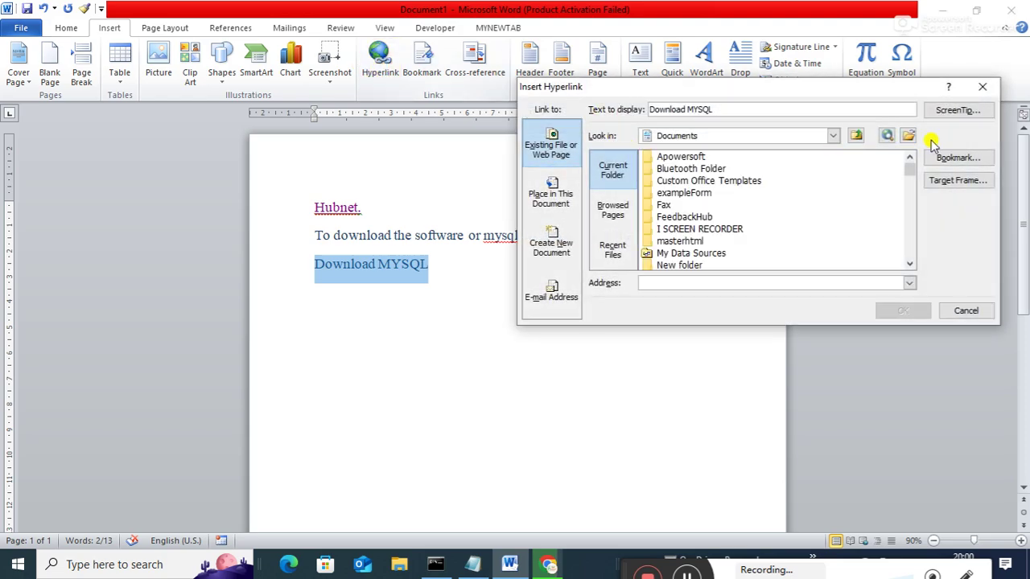
{"action": "left_click", "coordinate": [955, 113]}
{"action": "type", "text": "c"}
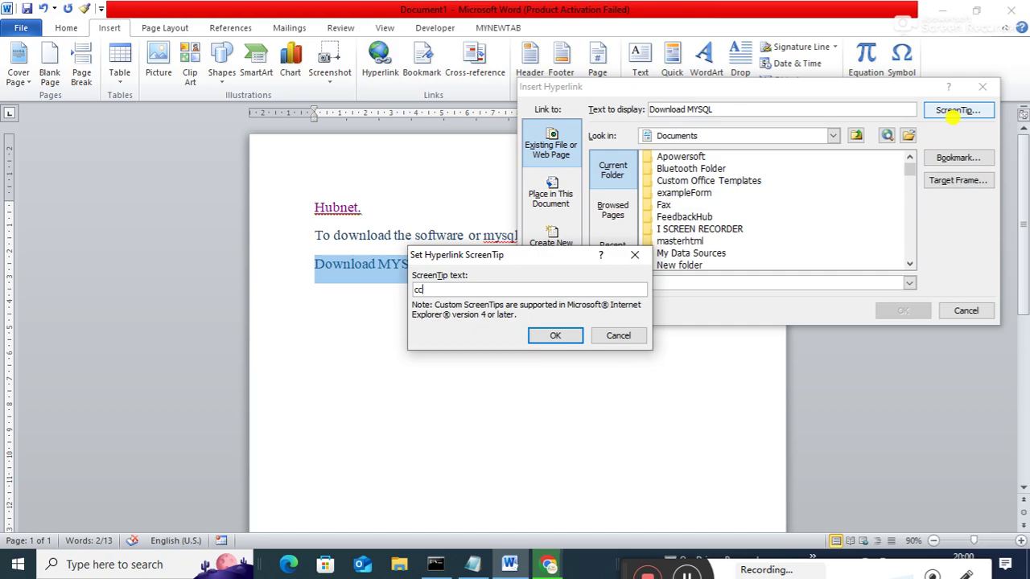
{"action": "type", "text": "Click Here to Download MySql"}
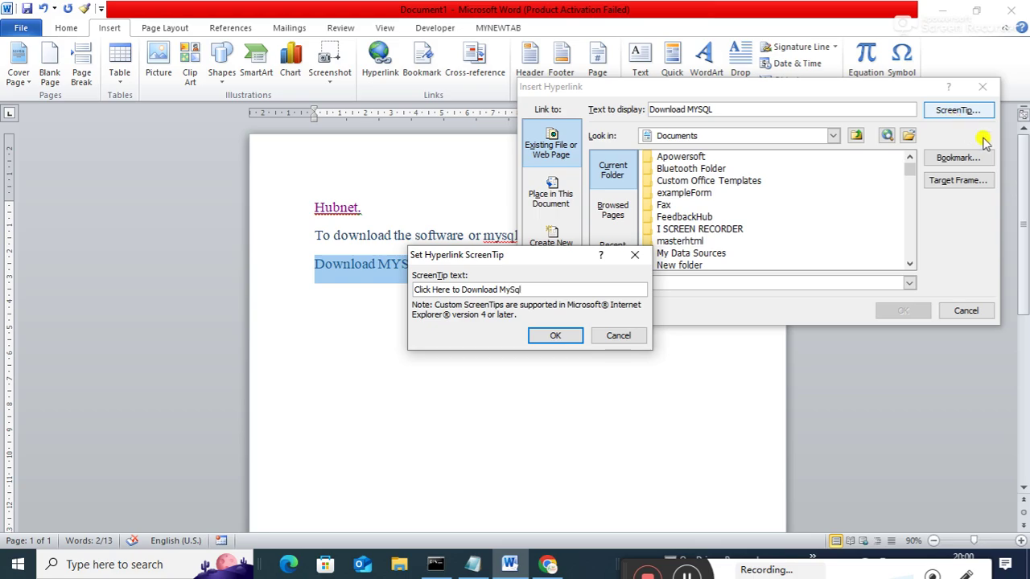
{"action": "left_click", "coordinate": [567, 339]}
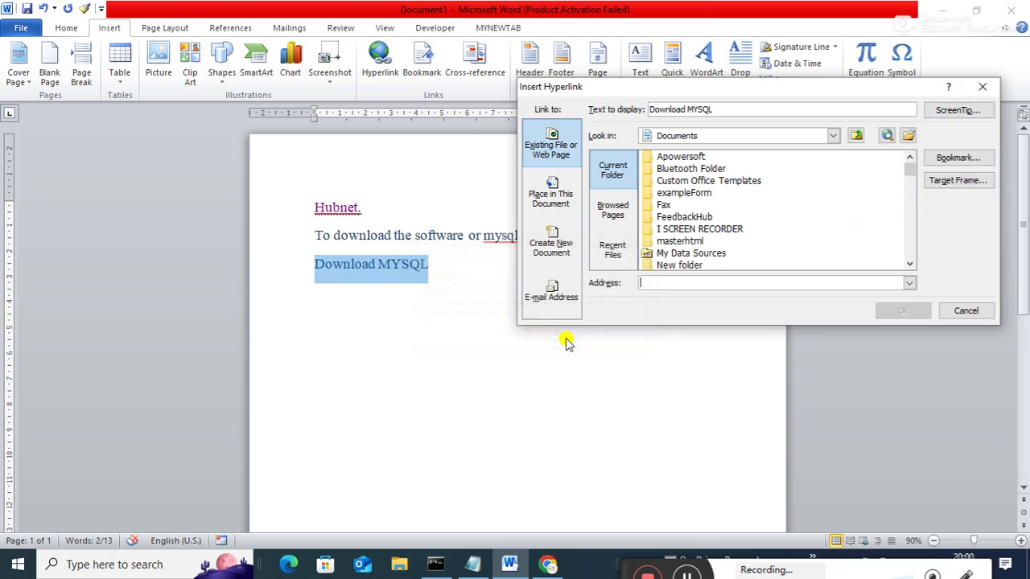
{"action": "left_click", "coordinate": [763, 284]}
{"action": "key", "text": "ctrl+v"}
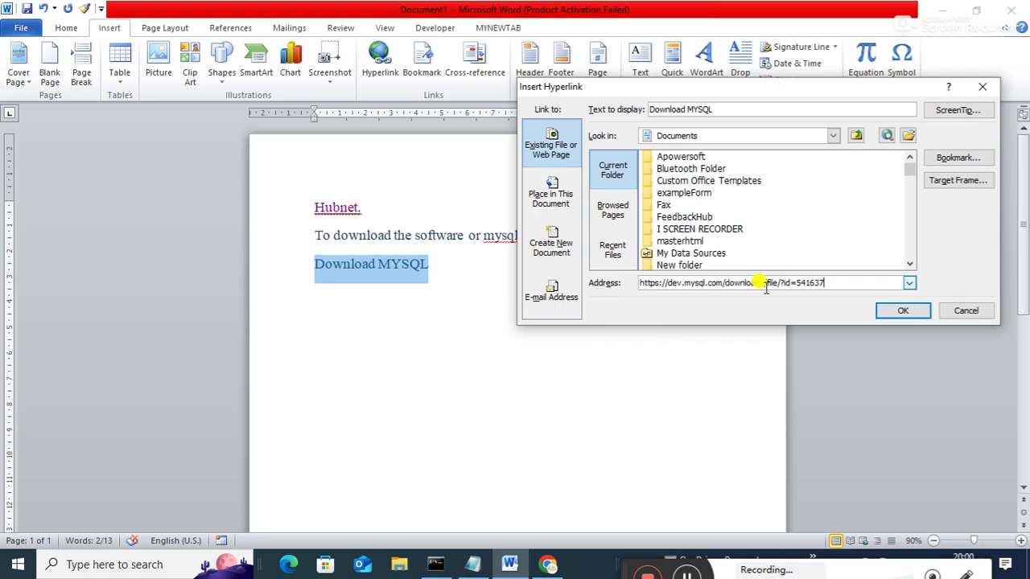
{"action": "left_click", "coordinate": [902, 312]}
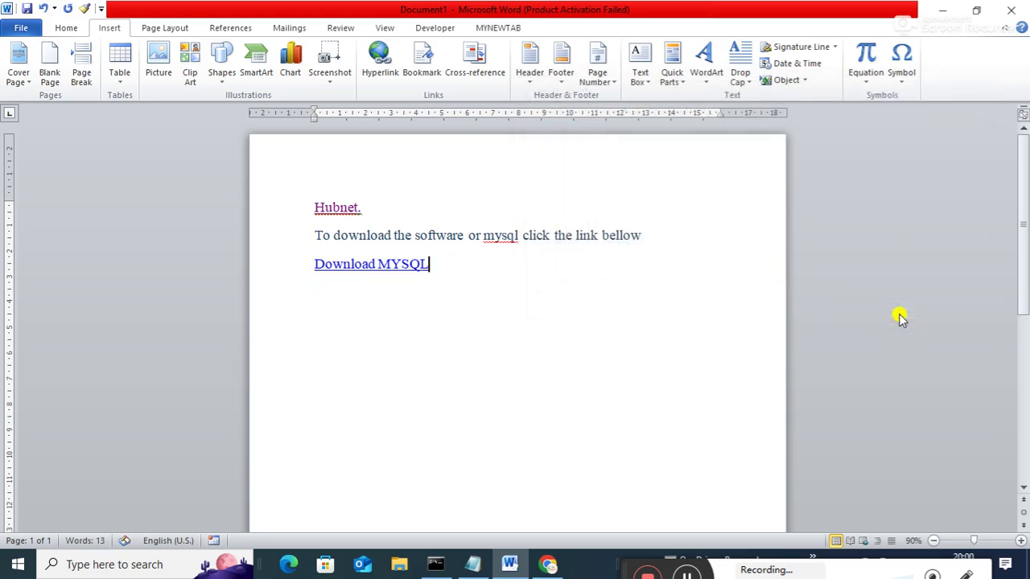
Follow the "Download MYSQL" link, start the download from its page without logging in, and exit the browser despite the running download
{"action": "left_click", "coordinate": [351, 270], "text": "ctrl"}
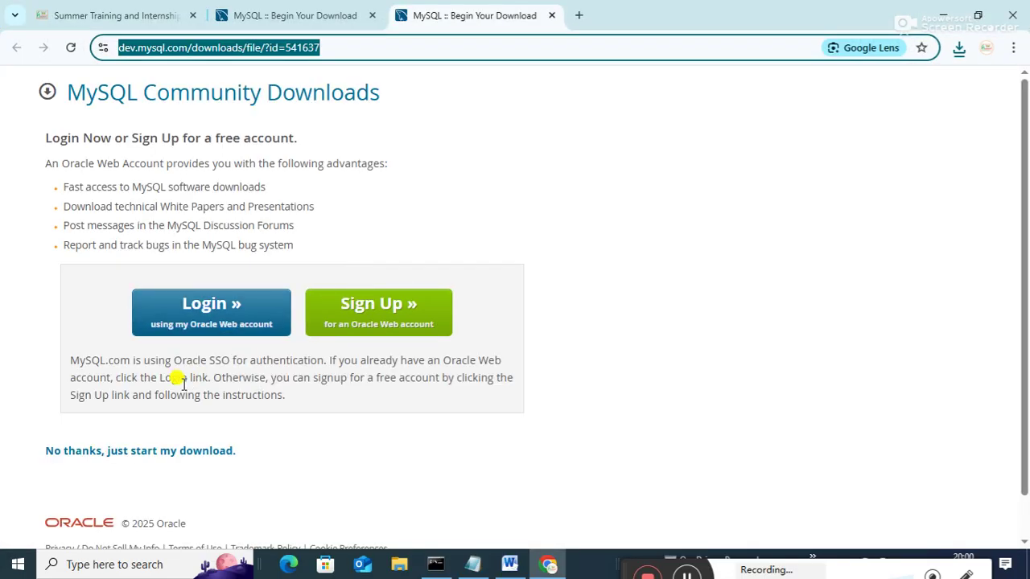
{"action": "left_click", "coordinate": [137, 450]}
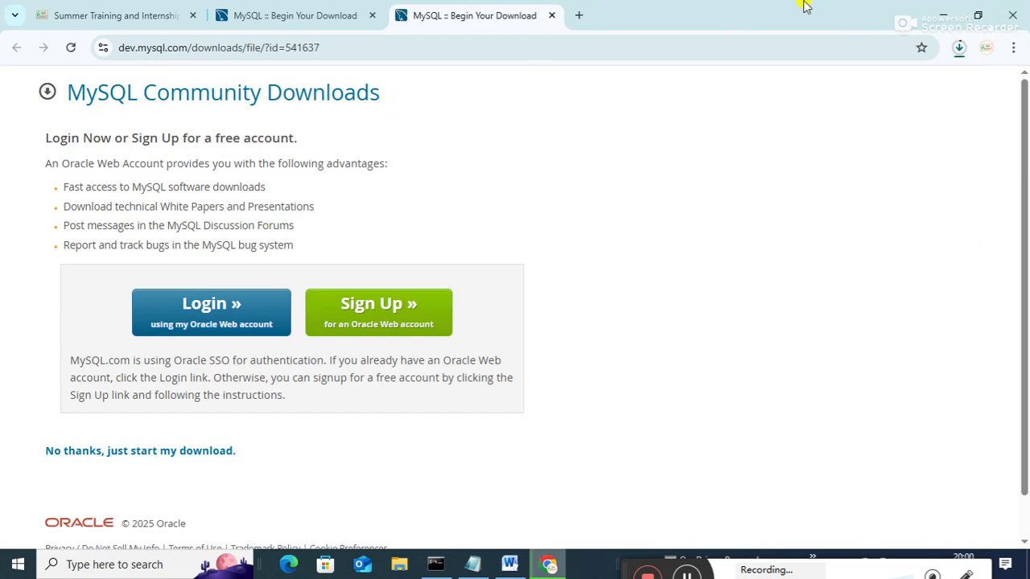
{"action": "left_click", "coordinate": [1014, 16]}
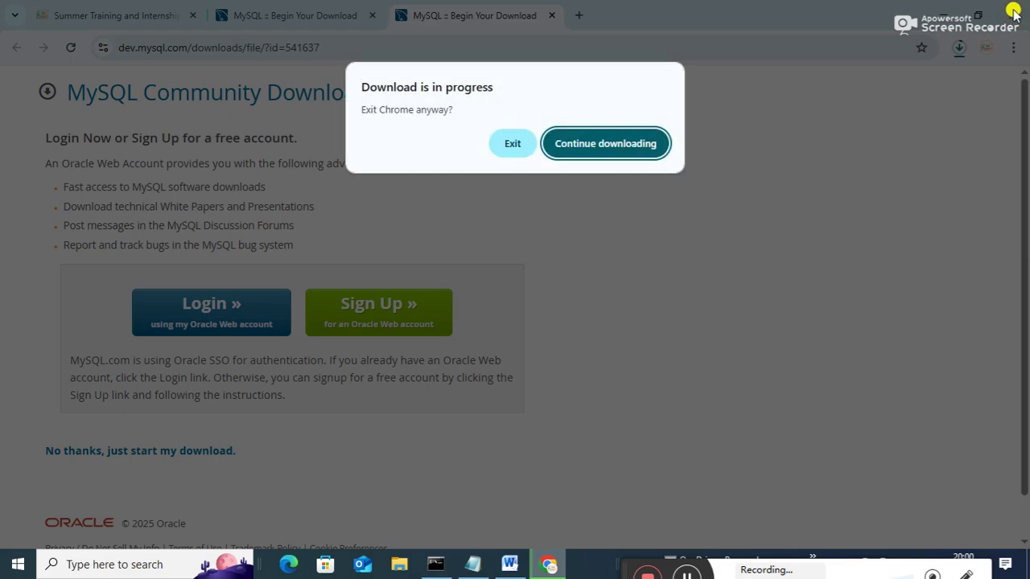
{"action": "left_click", "coordinate": [515, 144]}
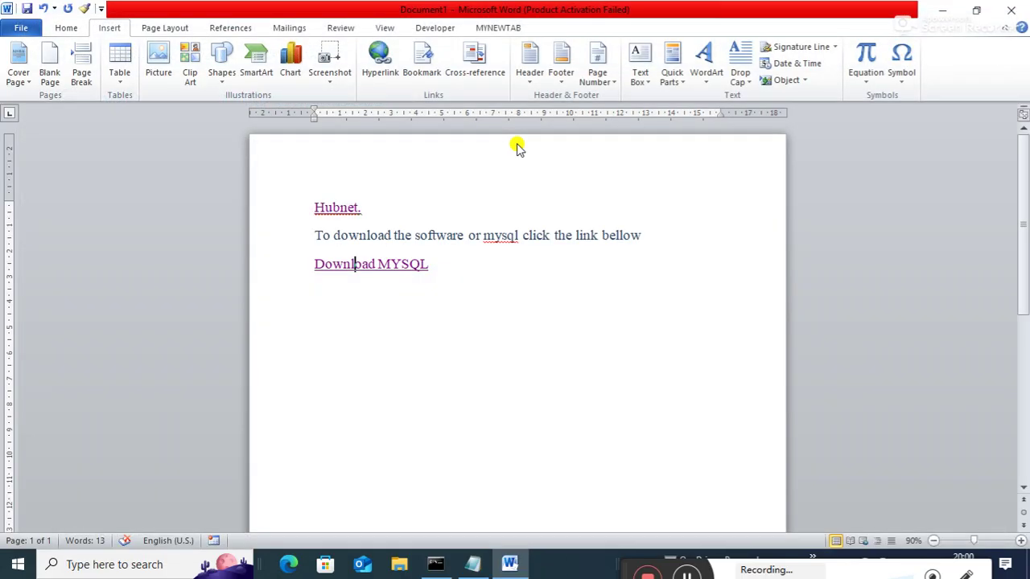
Start a new paragraph below the "Download MYSQL" link and write "Our all office data has been created and store inside this"
{"action": "left_click", "coordinate": [451, 274]}
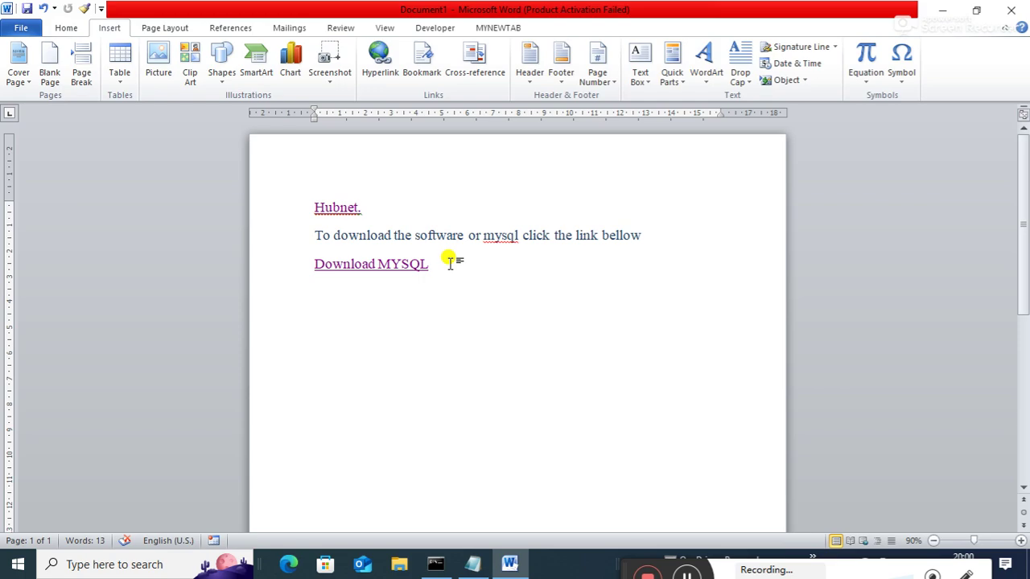
{"action": "key", "text": "Return"}
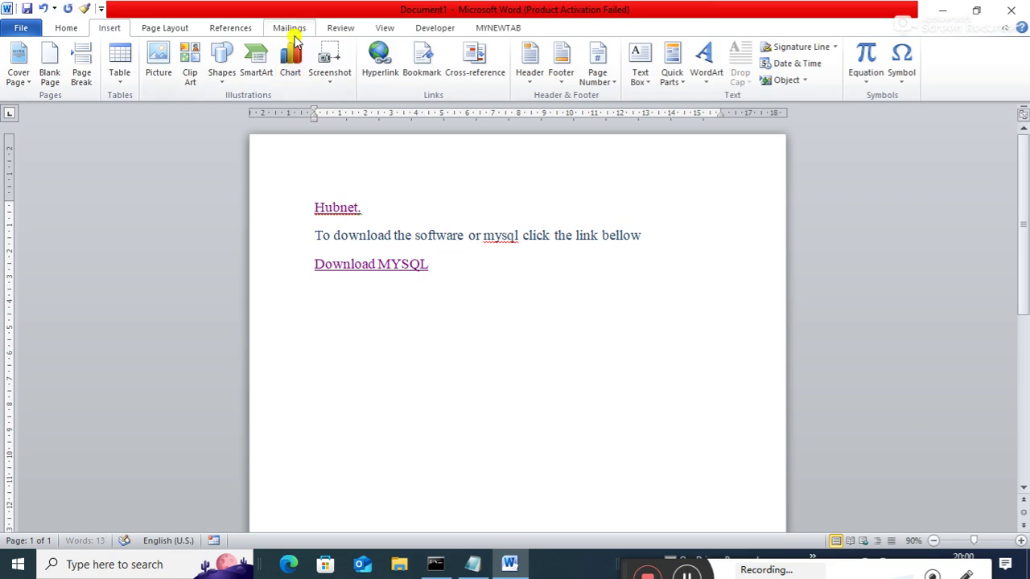
{"action": "left_click", "coordinate": [381, 57]}
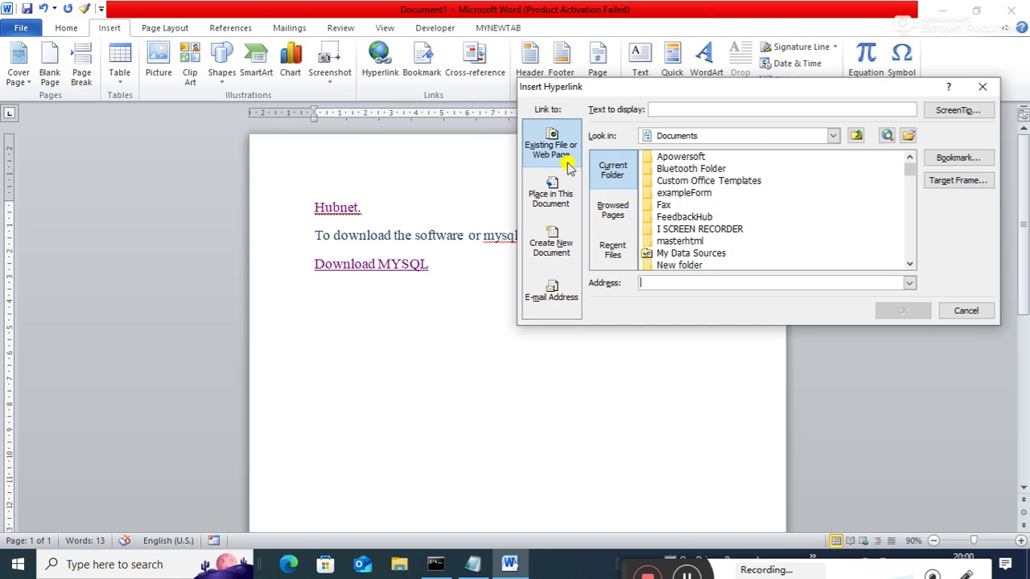
{"action": "left_click", "coordinate": [943, 311]}
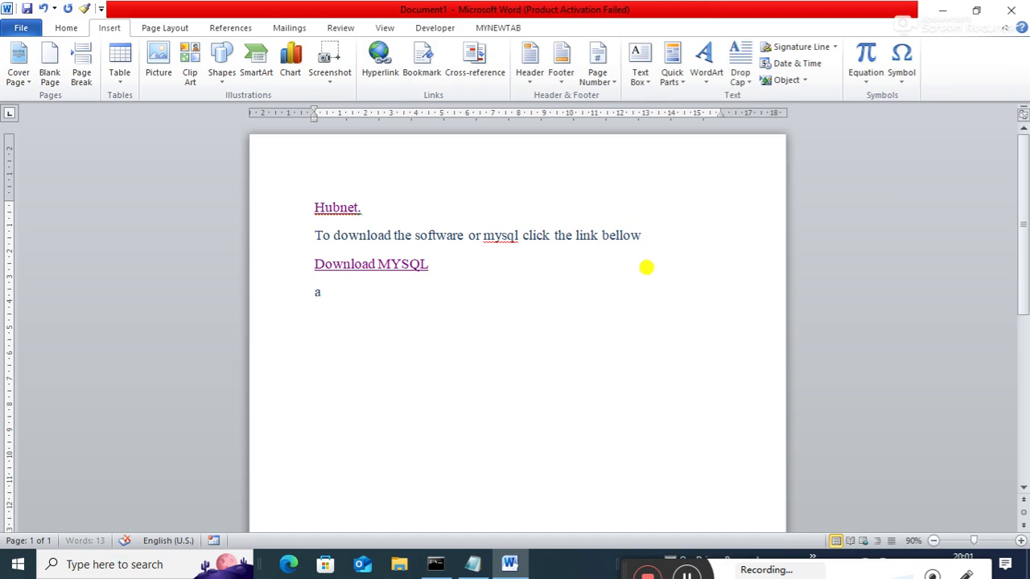
{"action": "type", "text": "our all offi"}
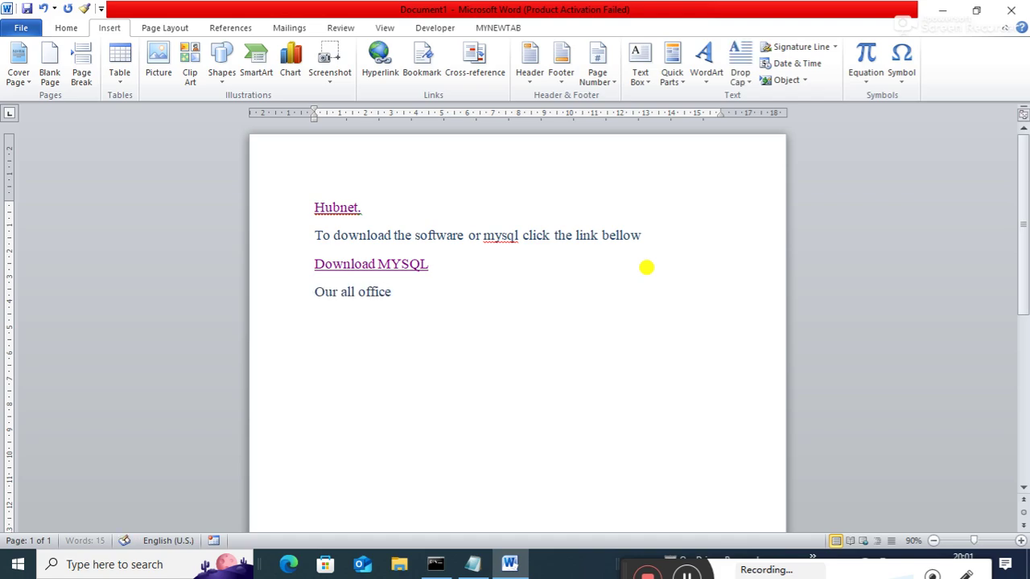
{"action": "type", "text": "ce data has been created"}
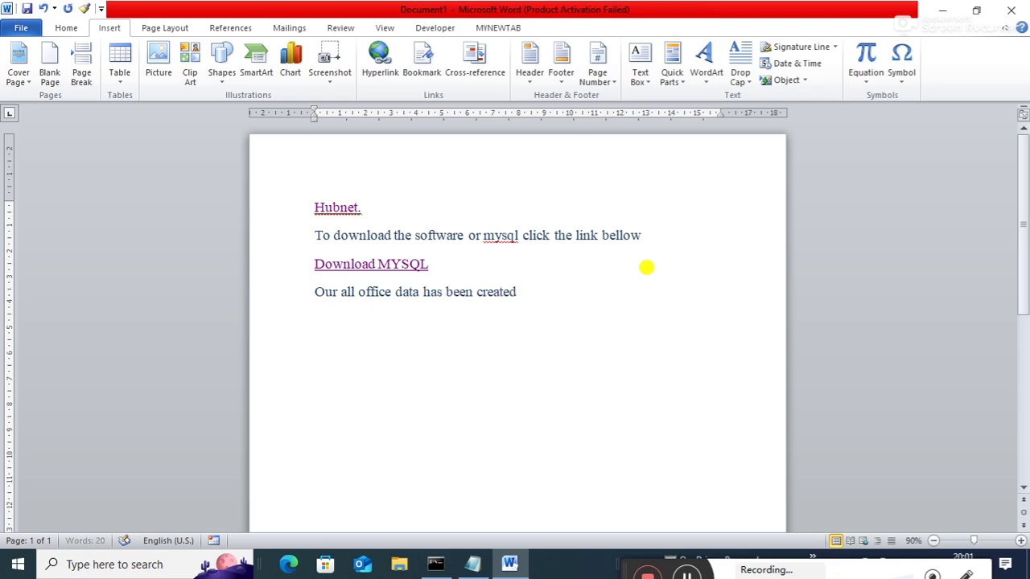
{"action": "type", "text": " and store insde the"}
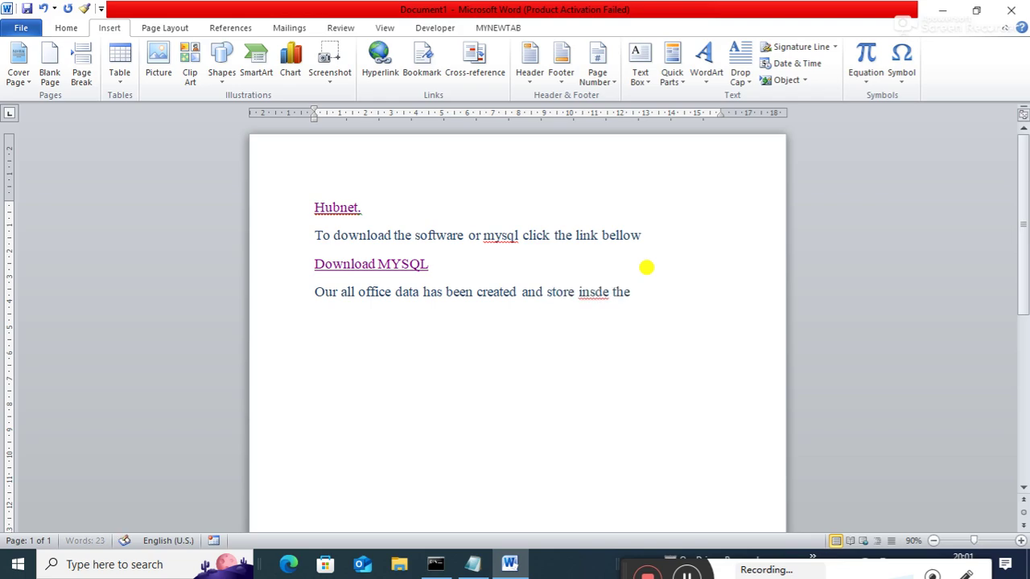
{"action": "key", "text": "BackSpace"}
{"action": "key", "text": "BackSpace"}
{"action": "key", "text": "BackSpace"}
{"action": "key", "text": "BackSpace"}
{"action": "key", "text": "BackSpace"}
{"action": "key", "text": "BackSpace"}
{"action": "type", "text": "ide this "}
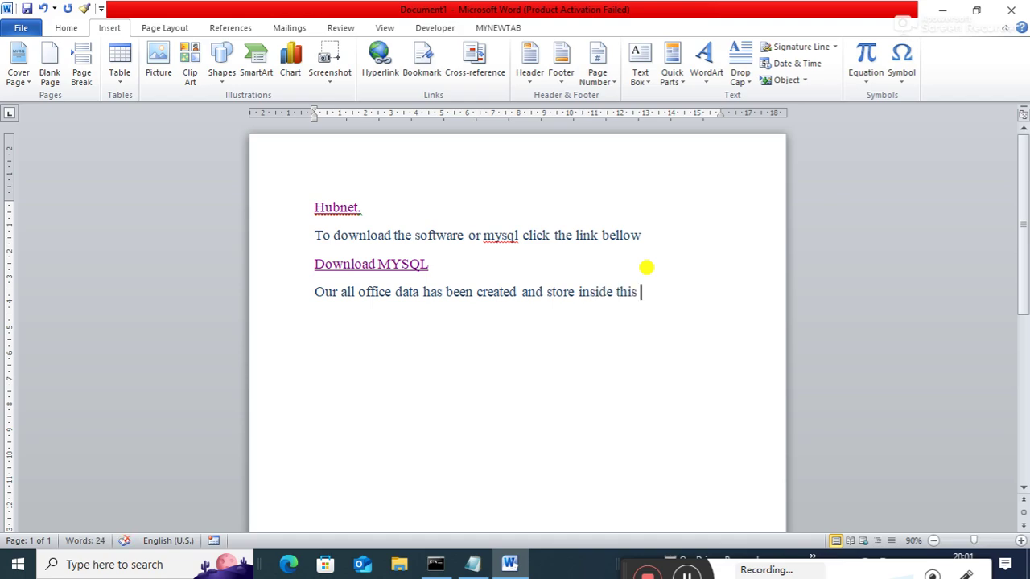
Complete the sentence with "server in a single location." and add an empty paragraph below it
{"action": "type", "text": "server on"}
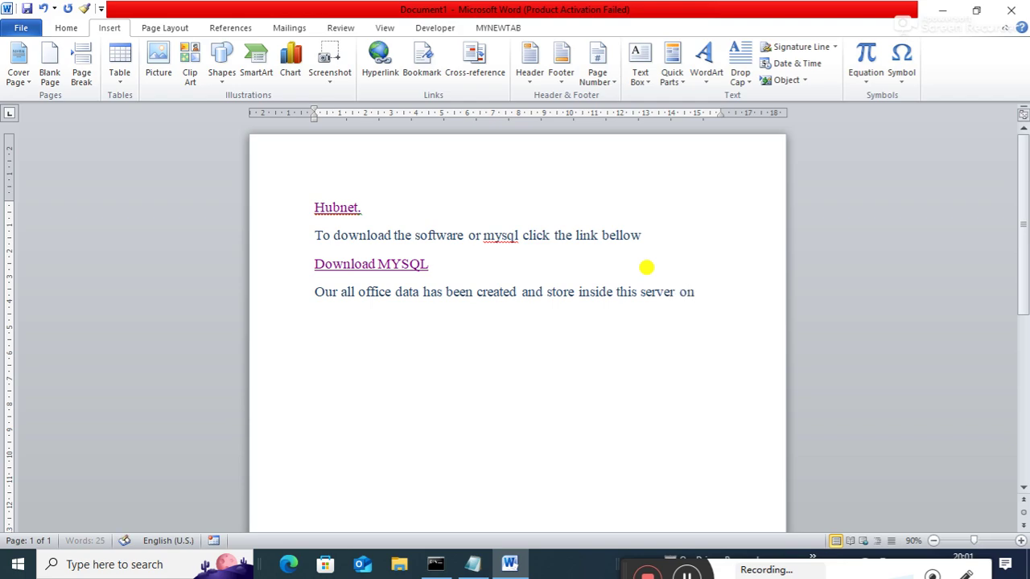
{"action": "type", "text": " the"}
{"action": "key", "text": "BackSpace"}
{"action": "key", "text": "BackSpace"}
{"action": "key", "text": "BackSpace"}
{"action": "key", "text": "BackSpace"}
{"action": "key", "text": "BackSpace"}
{"action": "key", "text": "BackSpace"}
{"action": "key", "text": "BackSpace"}
{"action": "key", "text": "BackSpace"}
{"action": "type", "text": "oin"}
{"action": "key", "text": "BackSpace"}
{"action": "key", "text": "BackSpace"}
{"action": "key", "text": "BackSpace"}
{"action": "type", "text": "in a single local"}
{"action": "key", "text": "BackSpace"}
{"action": "type", "text": "tion."}
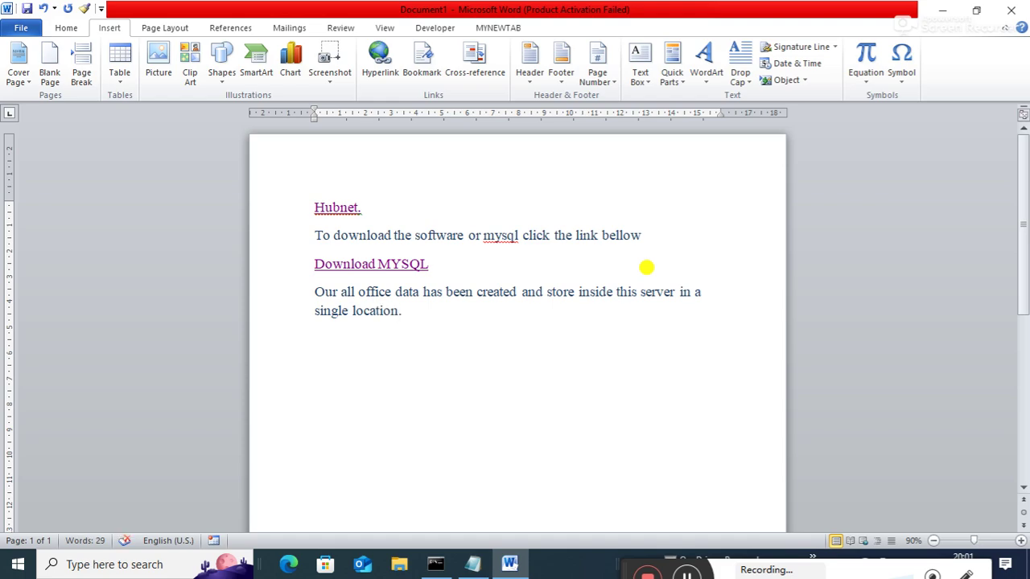
{"action": "key", "text": "Return"}
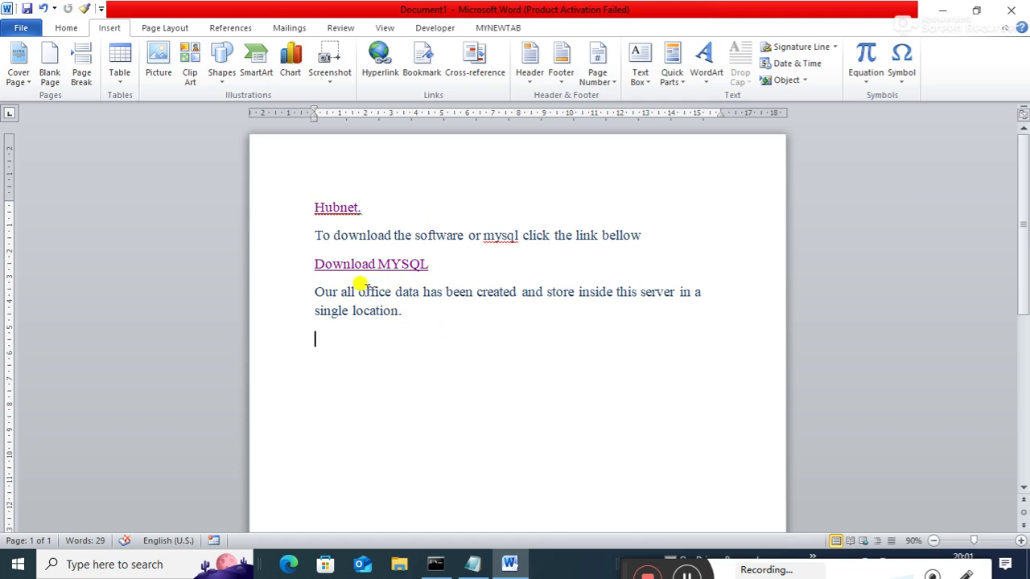
Change "office data" in the last sentence to the single word "OfficeData"
{"action": "left_click", "coordinate": [394, 292]}
{"action": "key", "text": "BackSpace"}
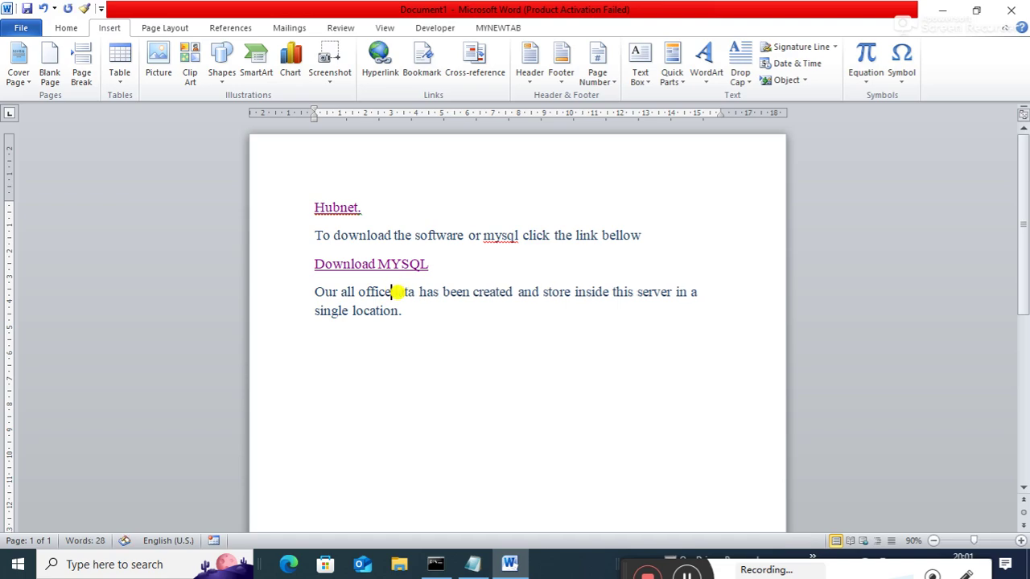
{"action": "key", "text": "Delete"}
{"action": "type", "text": "D"}
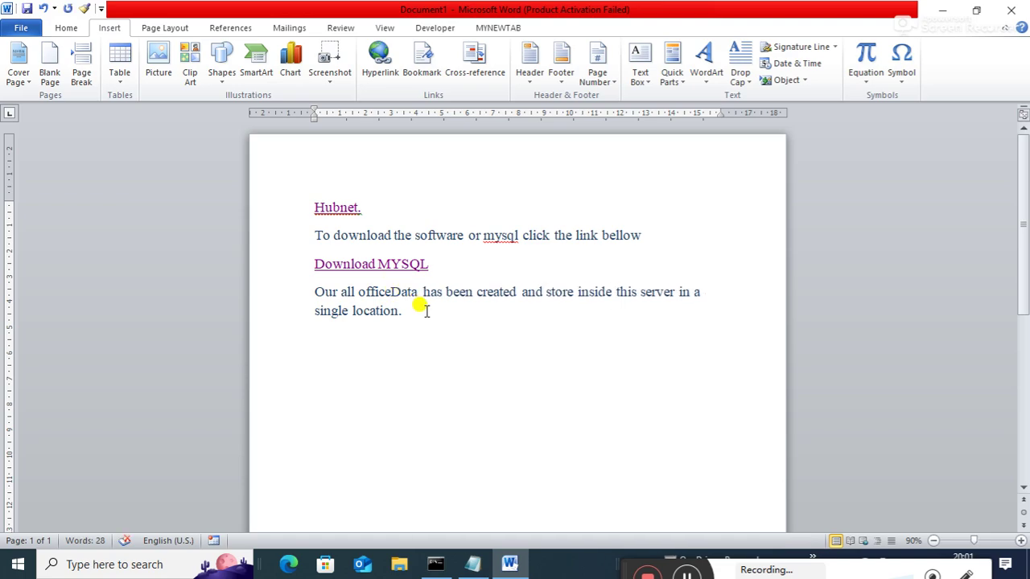
{"action": "left_click", "coordinate": [360, 292]}
{"action": "key", "text": "Delete"}
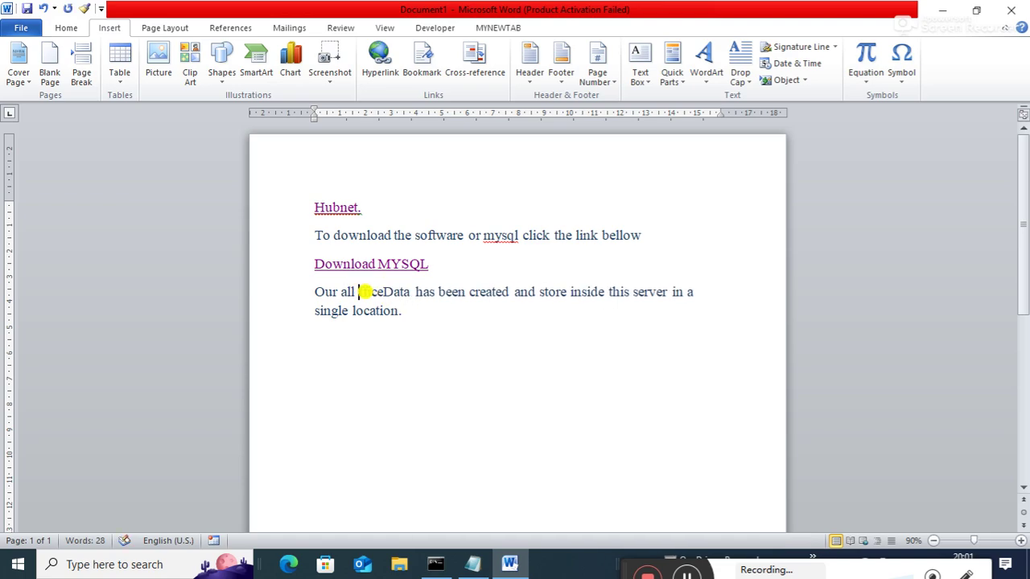
{"action": "type", "text": "O"}
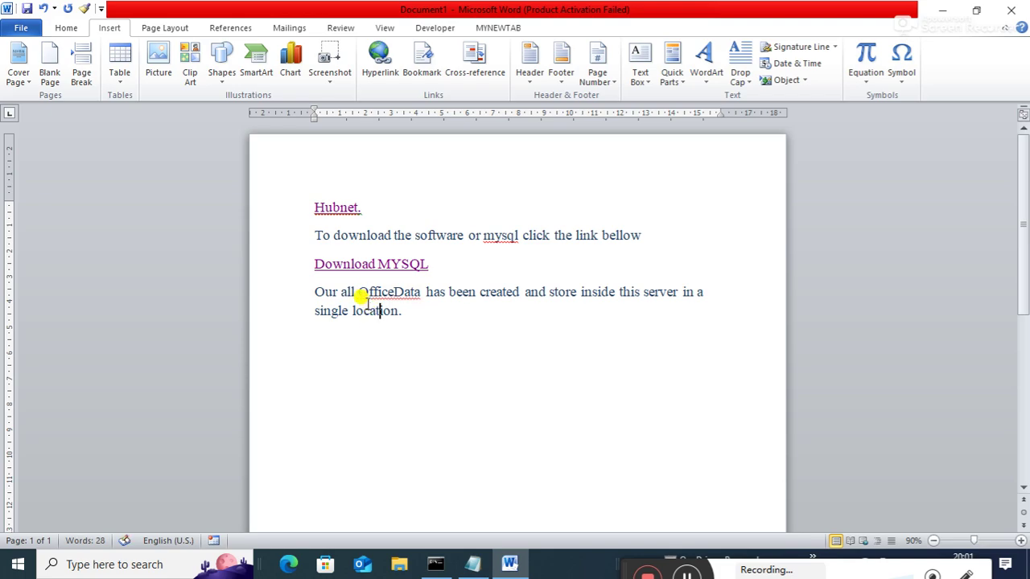
Start a hyperlink to an existing file on the word "OfficeData" and set its lookup location to the Desktop
{"action": "left_click_drag", "start_coordinate": [359, 292], "coordinate": [418, 295]}
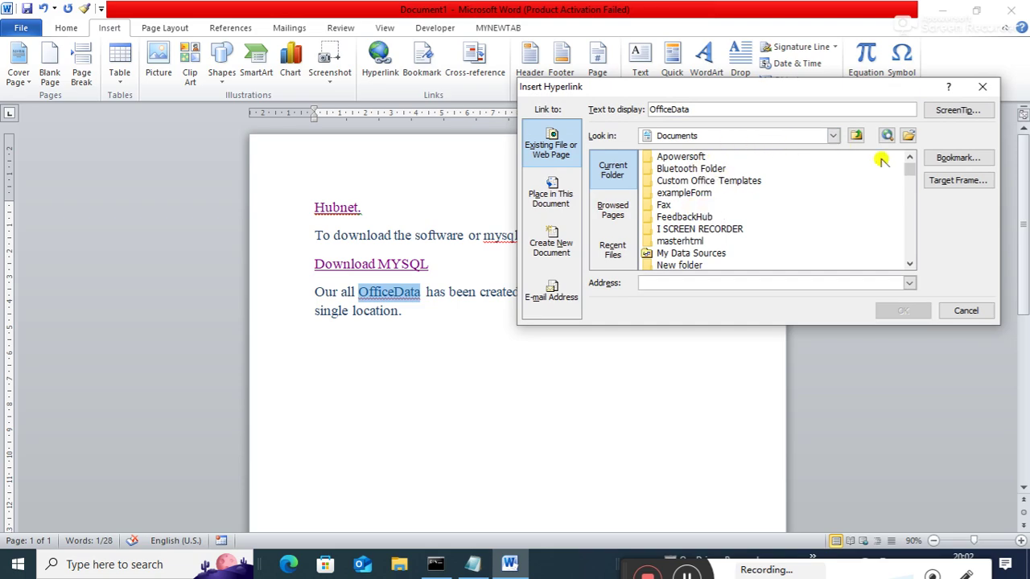
{"action": "left_click", "coordinate": [910, 184]}
{"action": "left_click", "coordinate": [909, 184]}
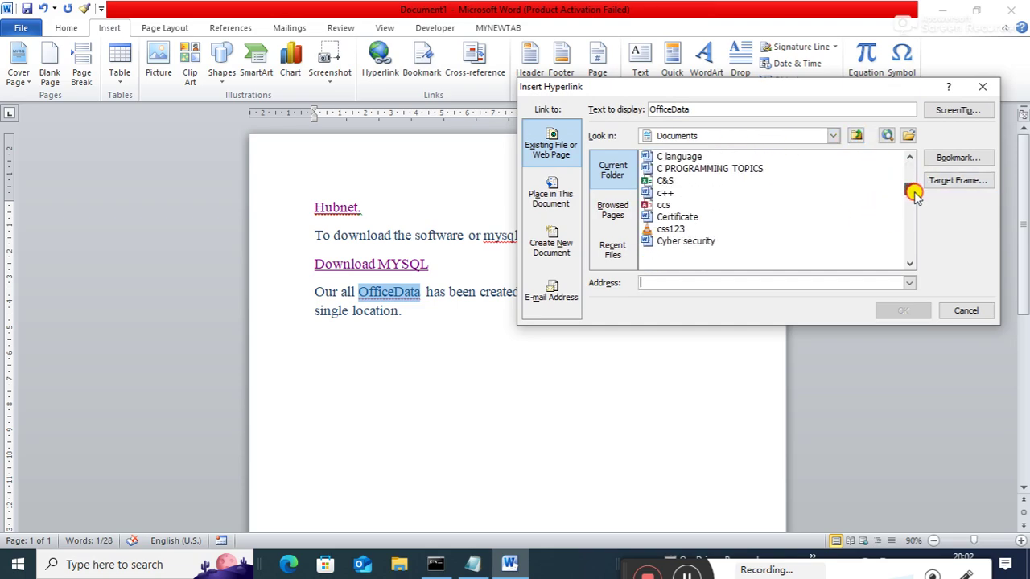
{"action": "left_click", "coordinate": [910, 182]}
{"action": "left_click", "coordinate": [907, 171]}
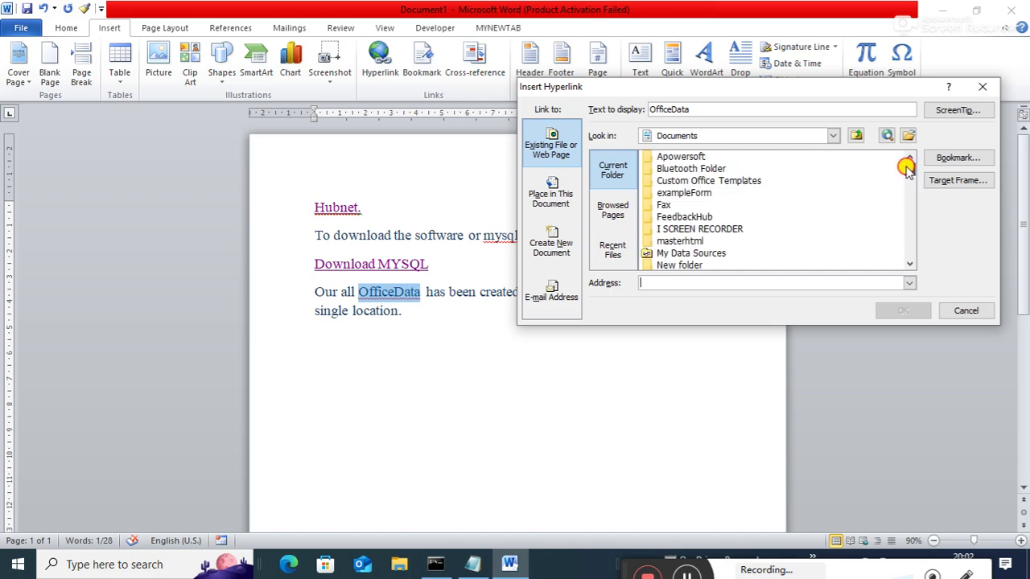
{"action": "left_click", "coordinate": [833, 135]}
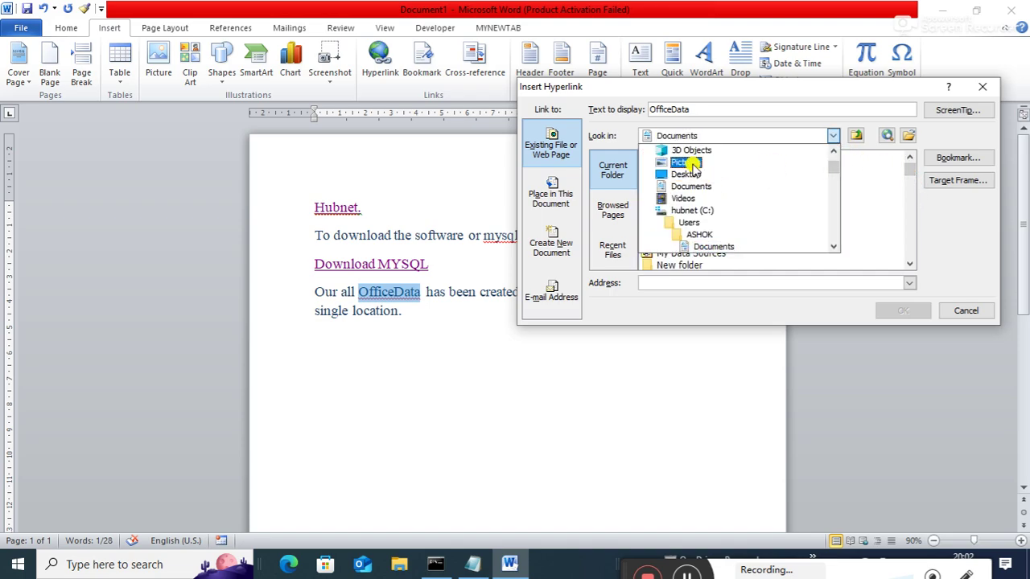
{"action": "left_click", "coordinate": [685, 174]}
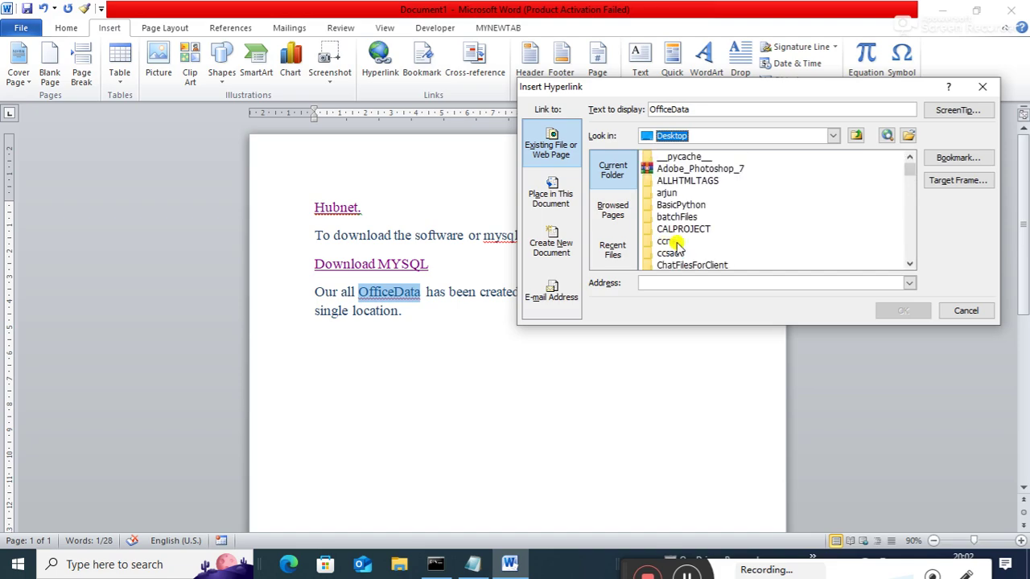
Look through the Desktop folders for the link target and open the ccna folder
{"action": "left_click", "coordinate": [908, 265]}
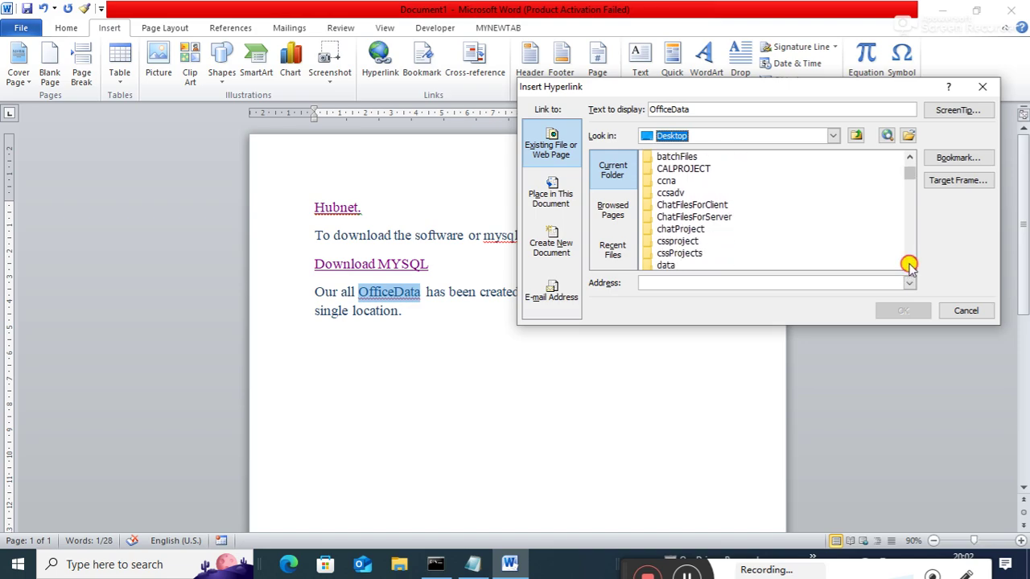
{"action": "left_click", "coordinate": [908, 265]}
{"action": "left_click", "coordinate": [909, 264]}
{"action": "left_click", "coordinate": [908, 265]}
{"action": "left_click", "coordinate": [909, 265]}
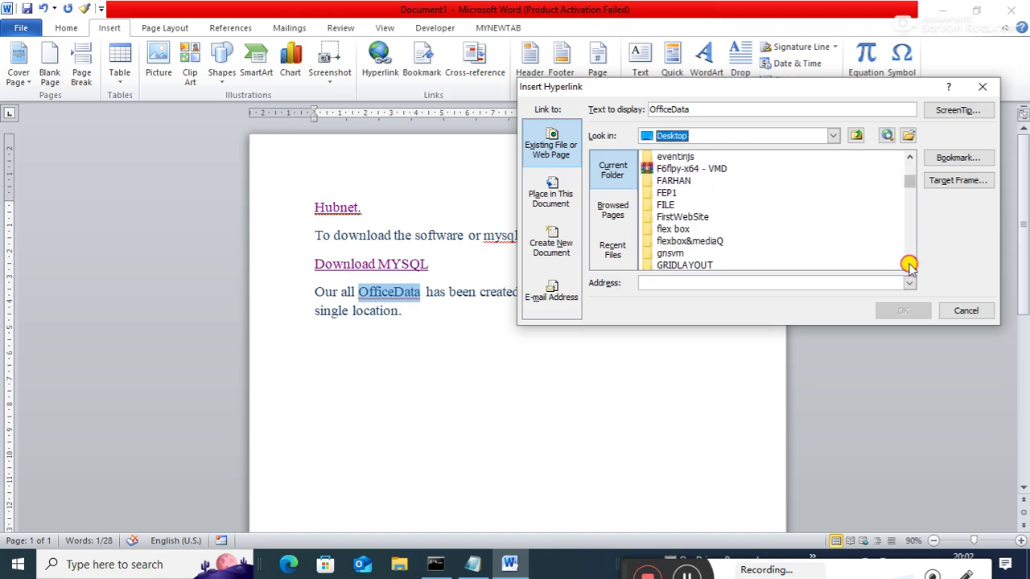
{"action": "left_click", "coordinate": [909, 265]}
{"action": "left_click", "coordinate": [908, 265]}
{"action": "left_click", "coordinate": [908, 264]}
{"action": "left_click", "coordinate": [908, 265]}
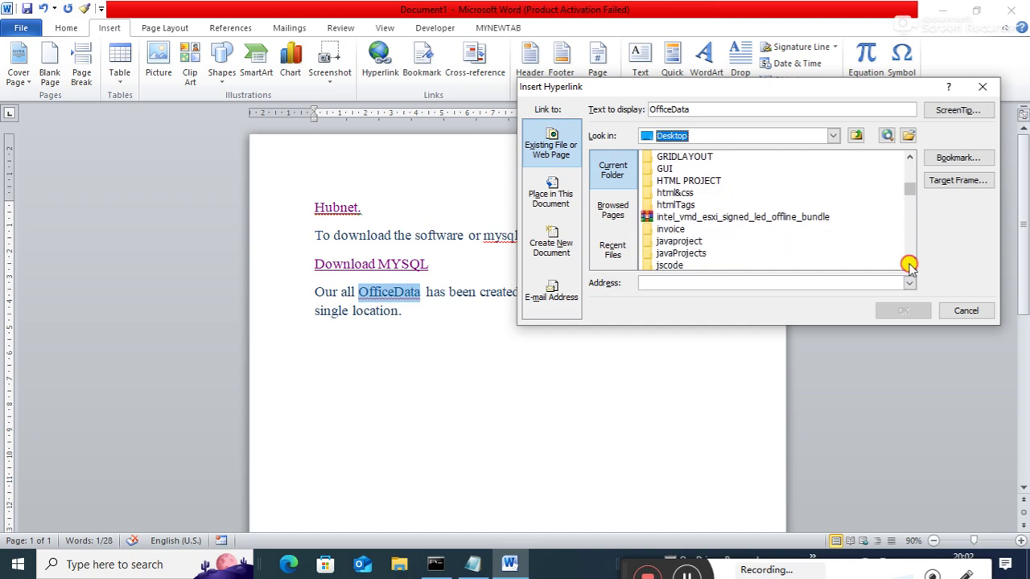
{"action": "left_click", "coordinate": [908, 199]}
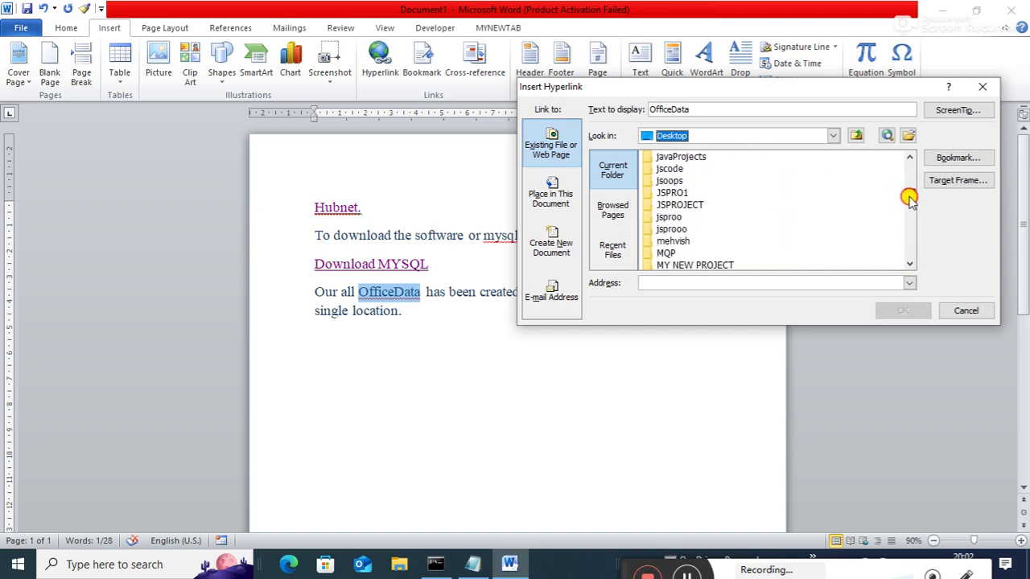
{"action": "left_click_drag", "start_coordinate": [908, 200], "coordinate": [899, 163]}
{"action": "double_click", "coordinate": [670, 242]}
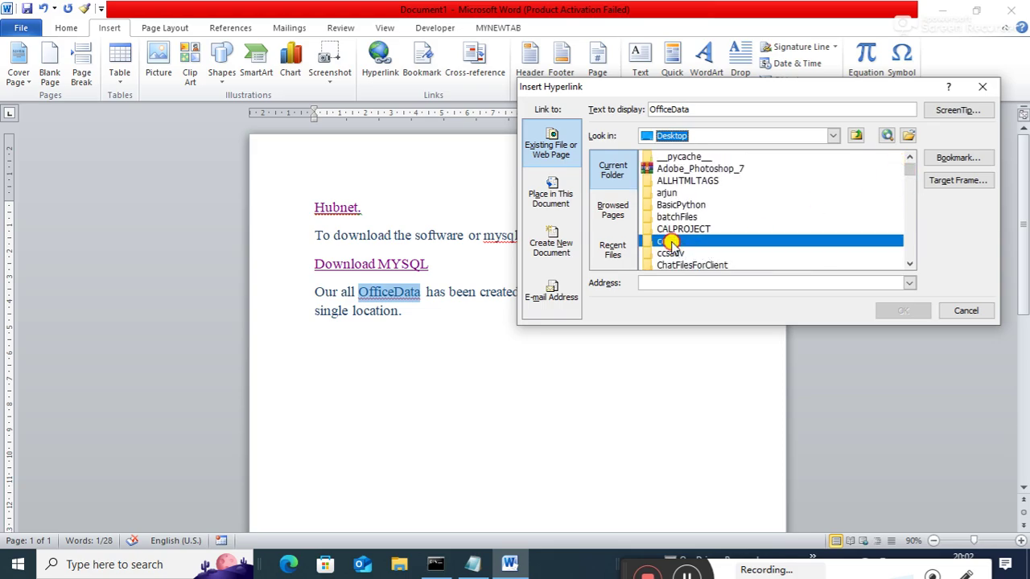
Choose the officeData folder inside ccna as the link target and insert the hyperlink
{"action": "left_click", "coordinate": [676, 207]}
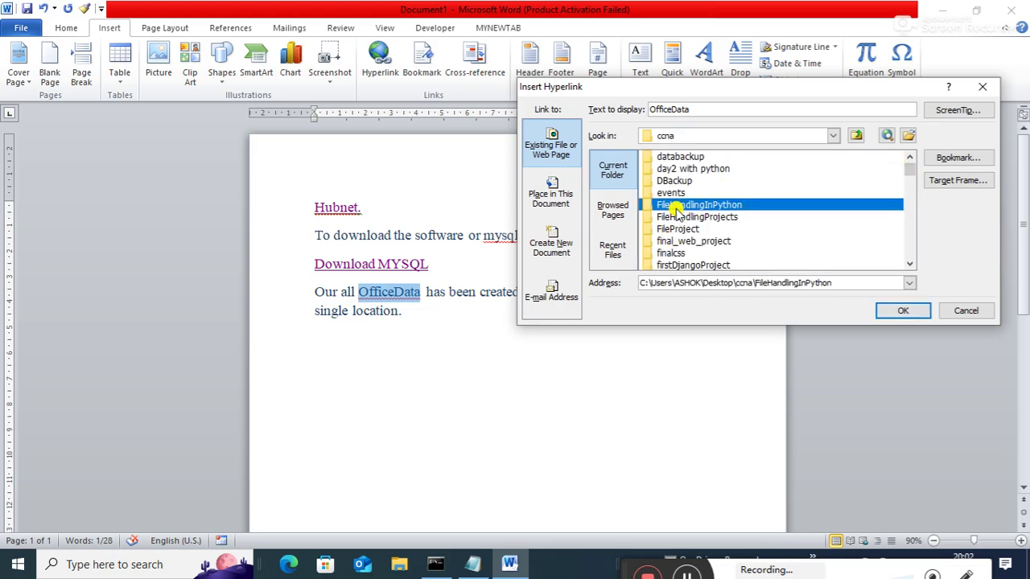
{"action": "key", "text": "o"}
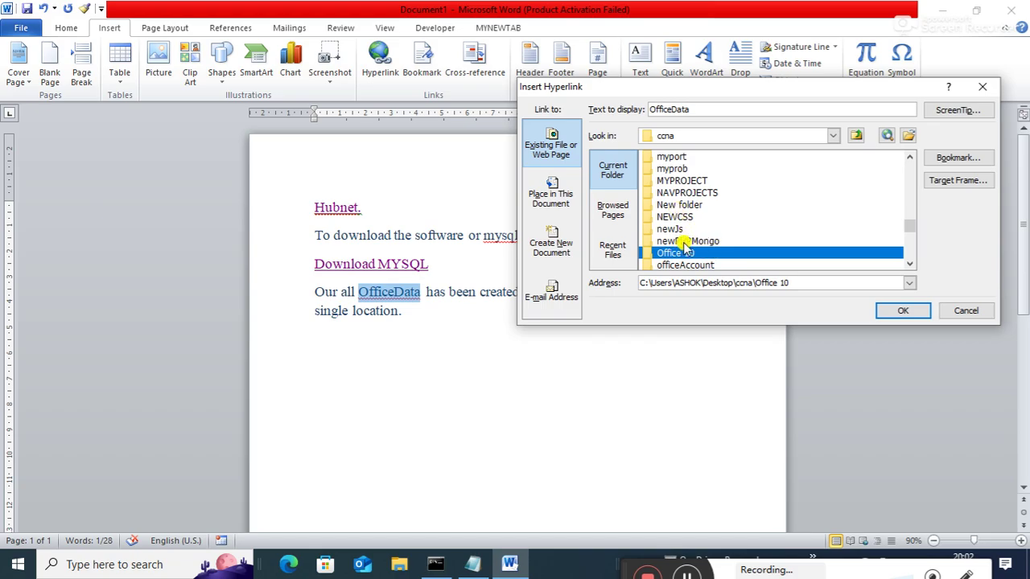
{"action": "left_click", "coordinate": [909, 263]}
{"action": "left_click", "coordinate": [909, 263]}
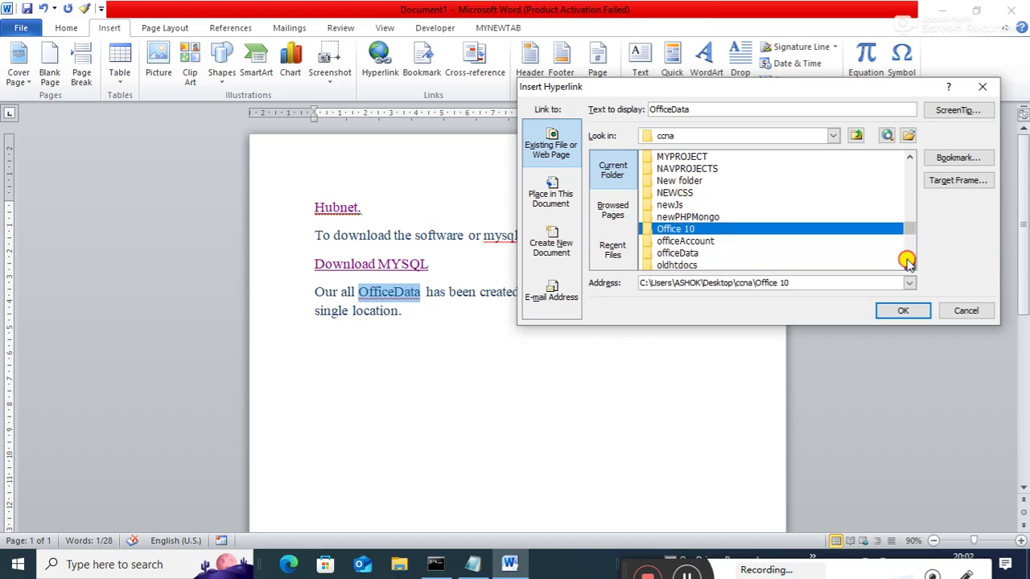
{"action": "left_click", "coordinate": [676, 253]}
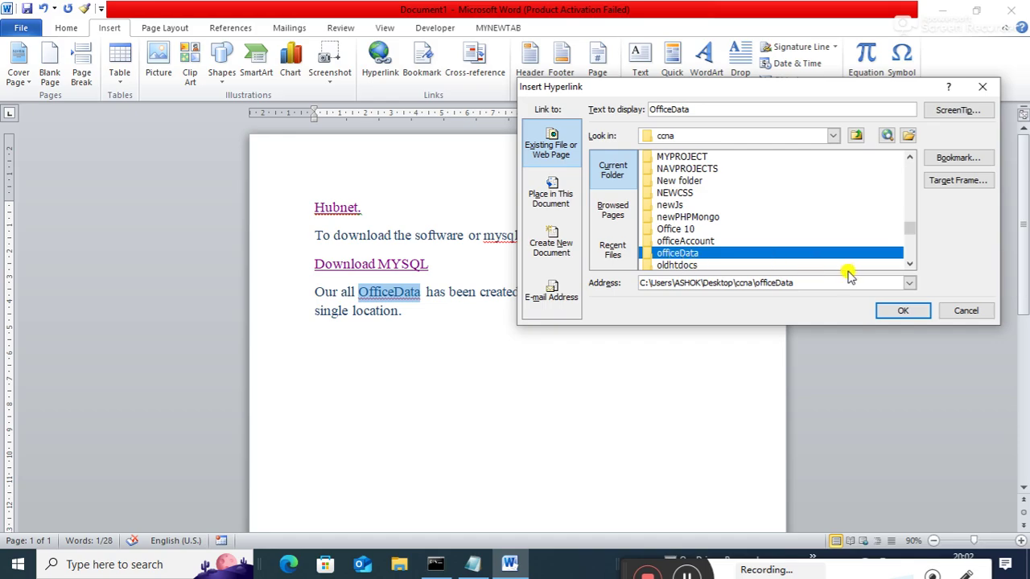
{"action": "left_click", "coordinate": [888, 314]}
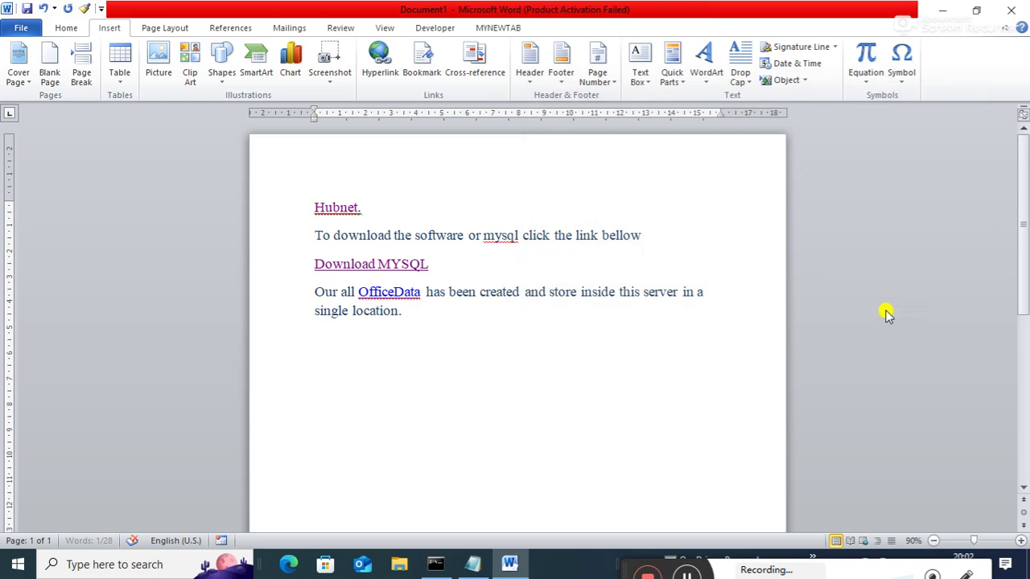
Follow the "OfficeData" link, accepting the security notice, and close the opened folder while keeping the document open
{"action": "left_click", "coordinate": [547, 475]}
{"action": "mouse_move", "coordinate": [379, 289]}
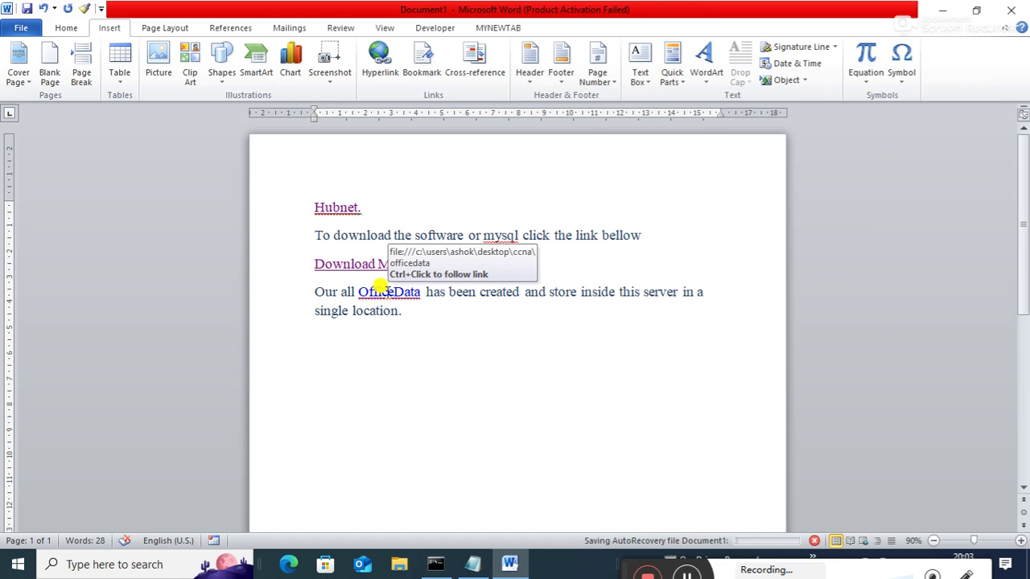
{"action": "left_click", "coordinate": [380, 292], "text": "ctrl"}
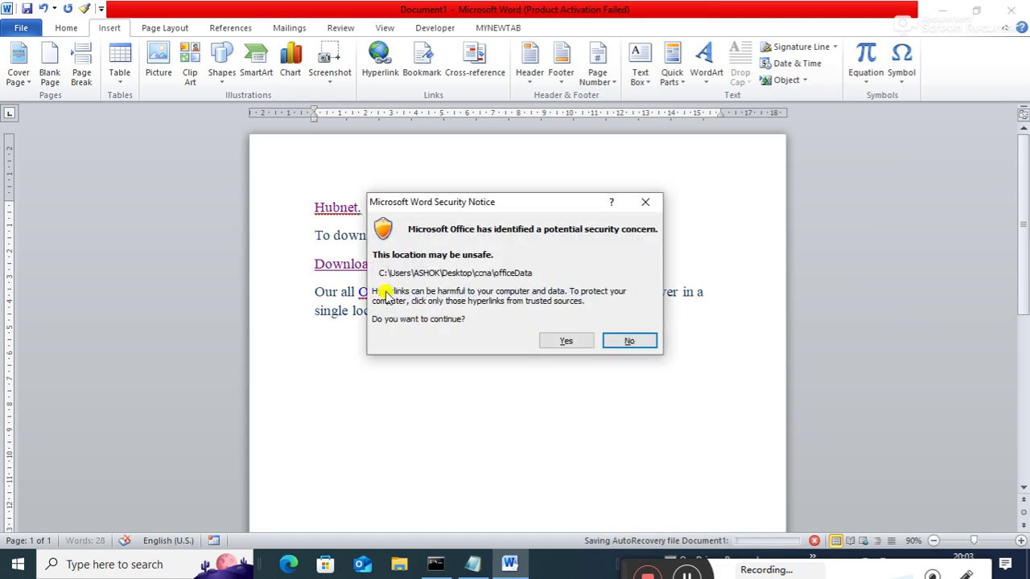
{"action": "left_click", "coordinate": [554, 341]}
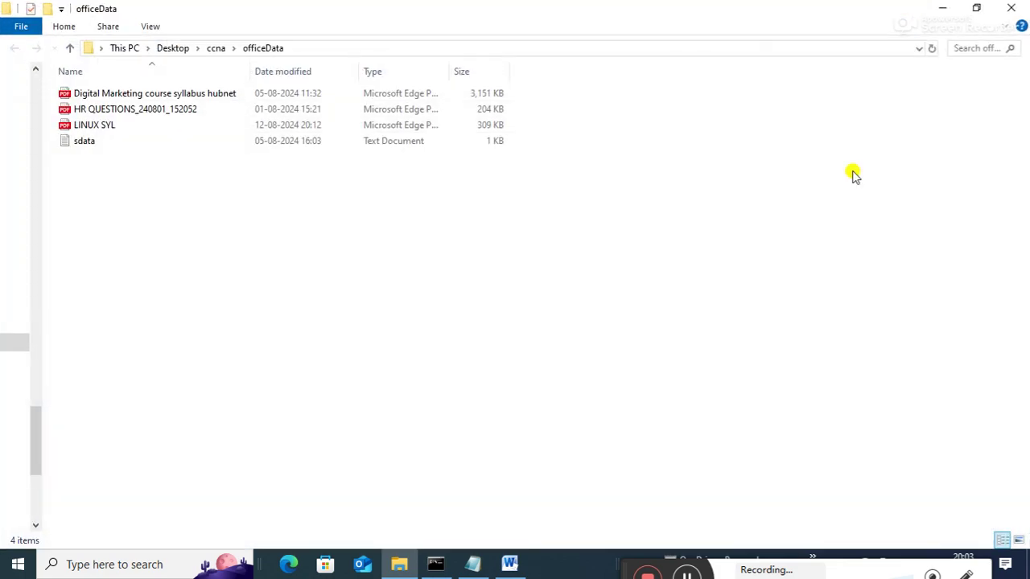
{"action": "left_click", "coordinate": [1012, 8]}
{"action": "left_click", "coordinate": [1013, 9]}
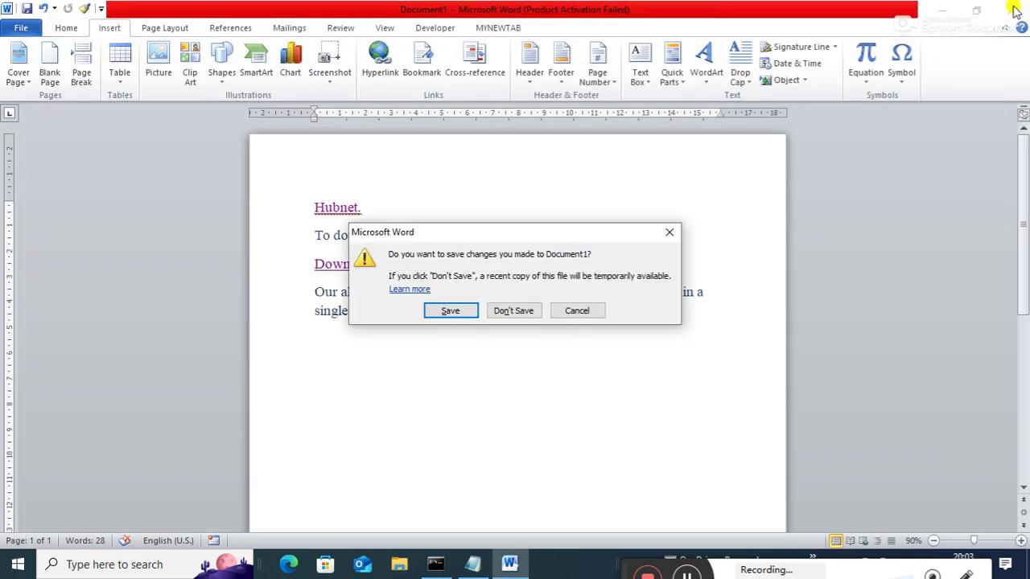
{"action": "left_click", "coordinate": [571, 308]}
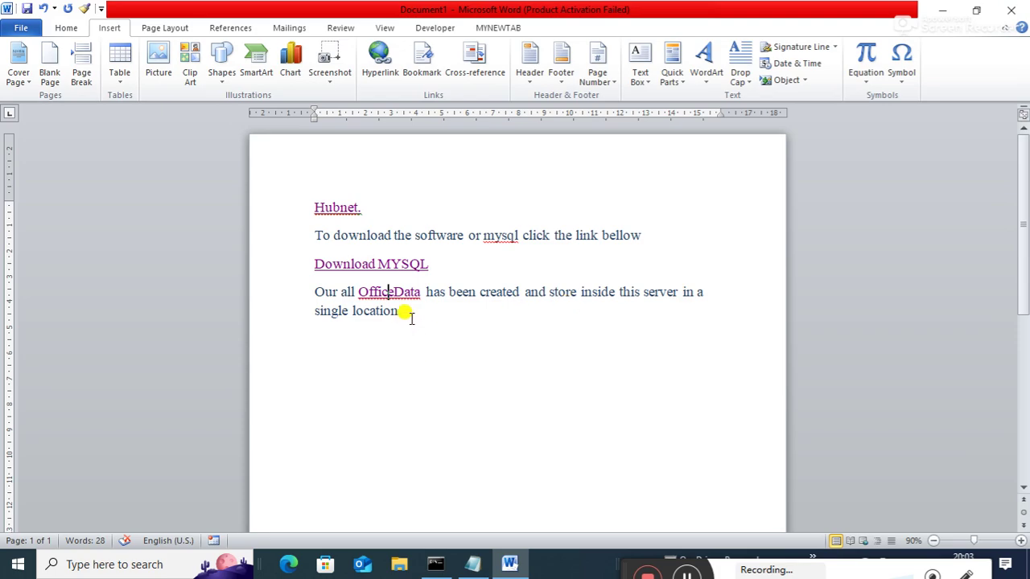
Begin a new paragraph below the OfficeData paragraph, after an empty line, with the text "This is insight of our sales report"
{"action": "key", "text": "Return"}
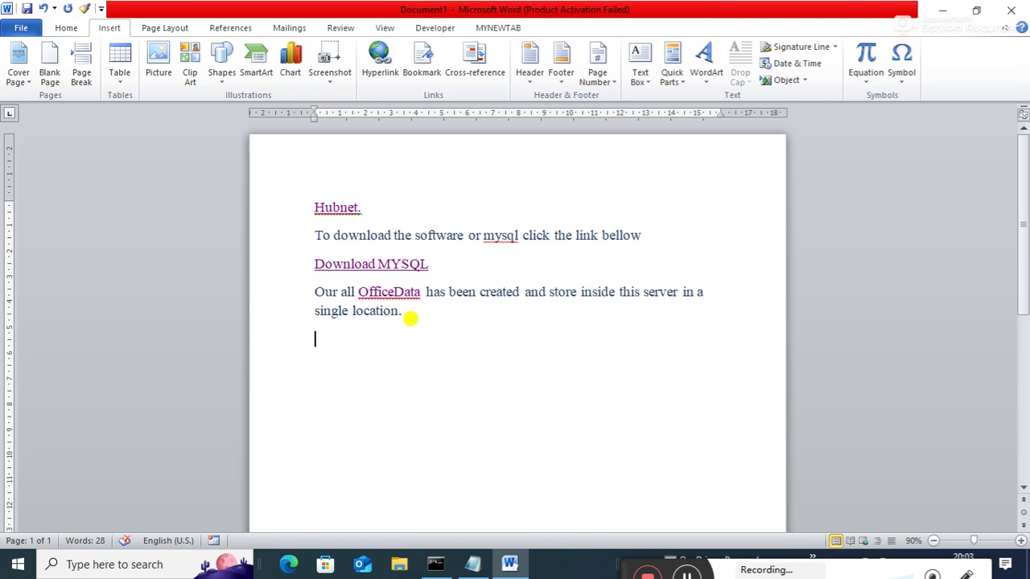
{"action": "left_click", "coordinate": [375, 208]}
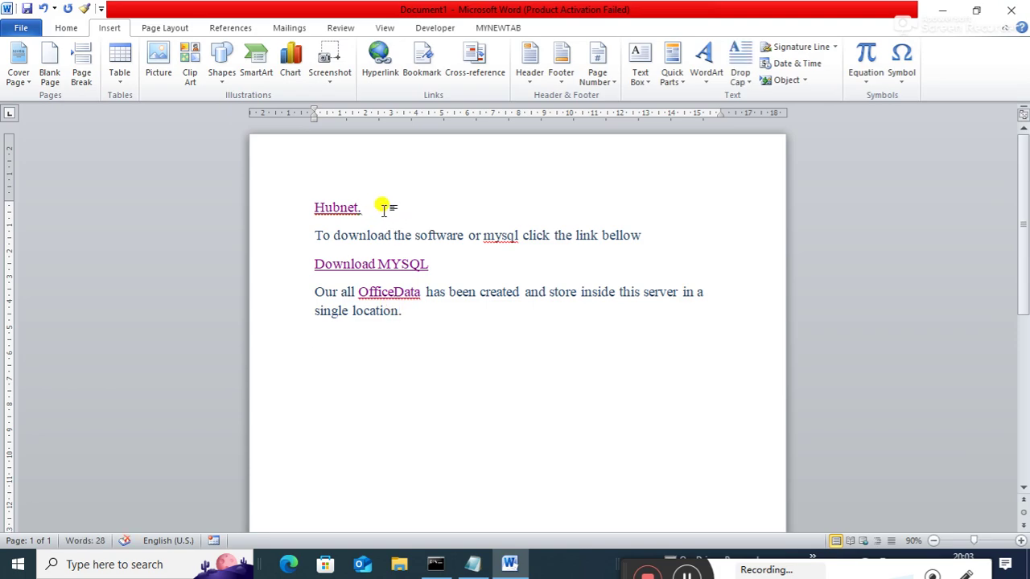
{"action": "left_click_drag", "start_coordinate": [427, 262], "coordinate": [336, 262]}
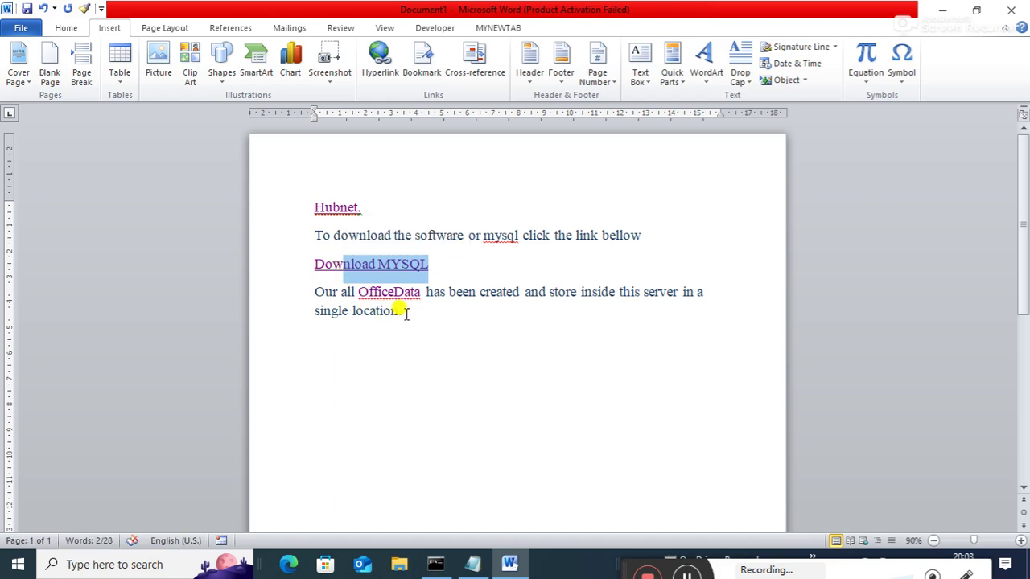
{"action": "left_click_drag", "start_coordinate": [404, 313], "coordinate": [346, 271]}
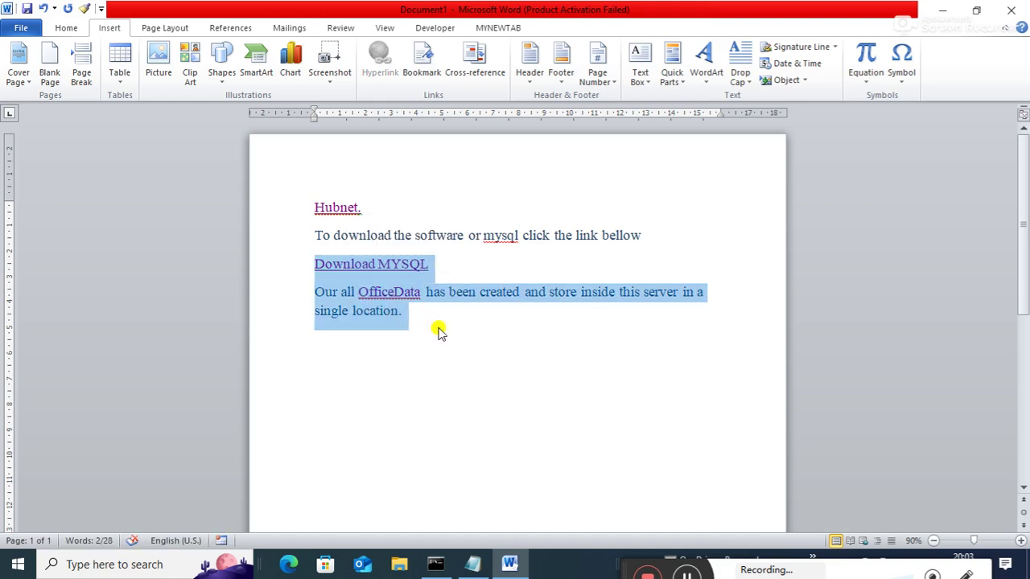
{"action": "left_click", "coordinate": [438, 330]}
{"action": "key", "text": "Return"}
{"action": "key", "text": "Return"}
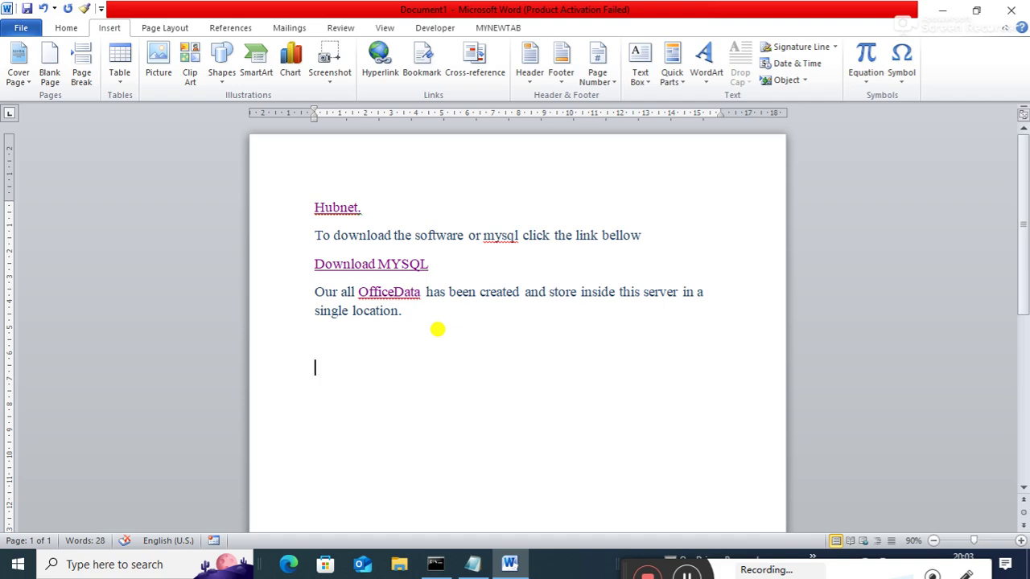
{"action": "type", "text": "s"}
{"action": "key", "text": "BackSpace"}
{"action": "type", "text": "this is insigh"}
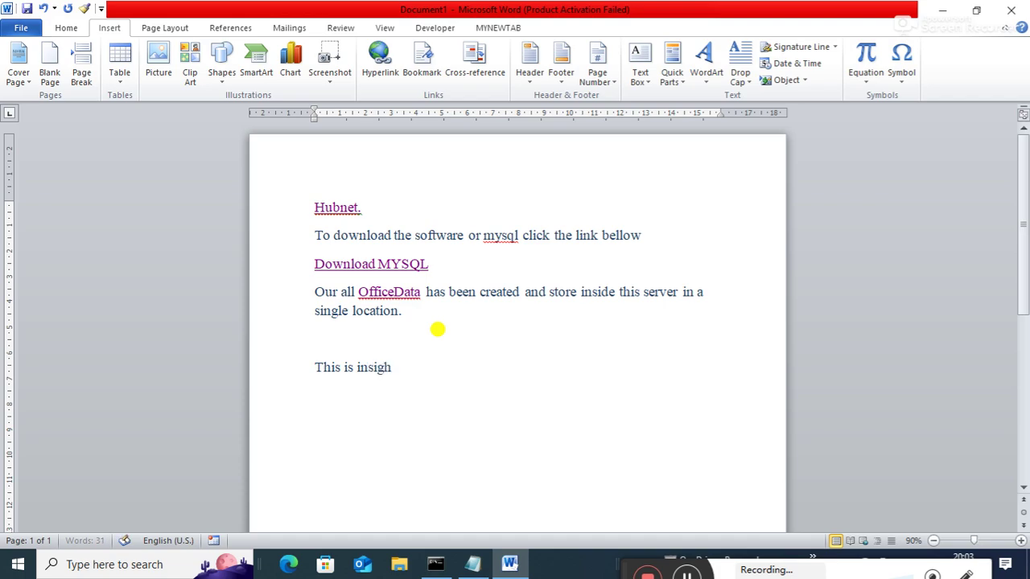
{"action": "type", "text": "t of our sales report"}
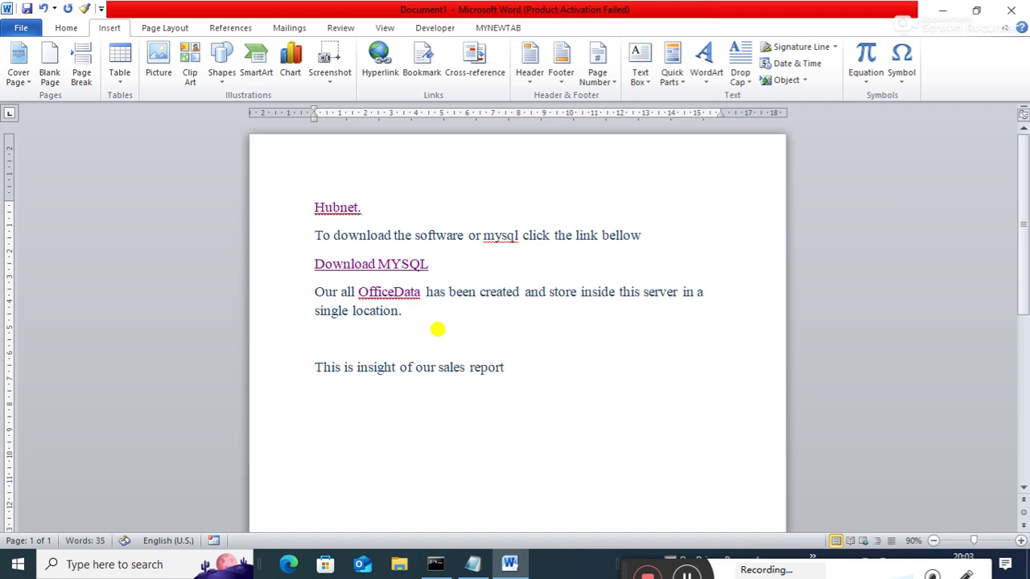
Complete the sales report sentence with "2023-2024 that has been created inside the excel file as MIS REPORT." and end the paragraph
{"action": "type", "text": " 2023-2024 that ha"}
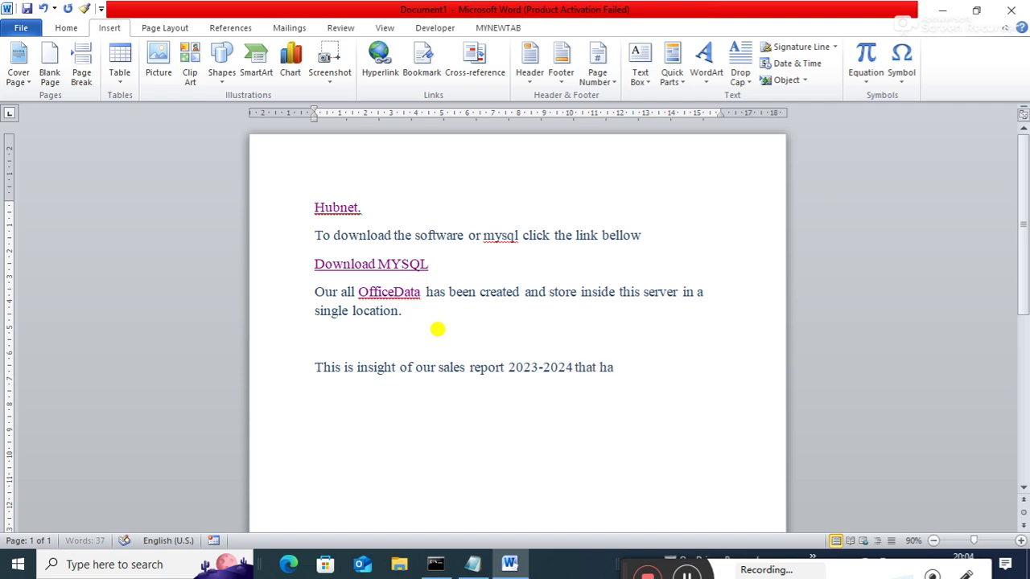
{"action": "type", "text": "s been created inside the"}
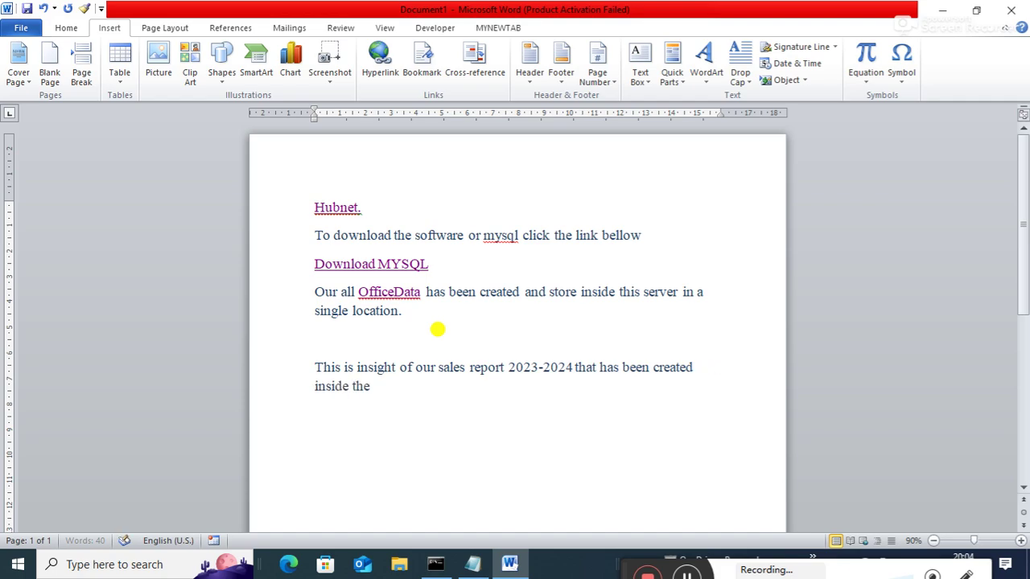
{"action": "type", "text": " excel file "}
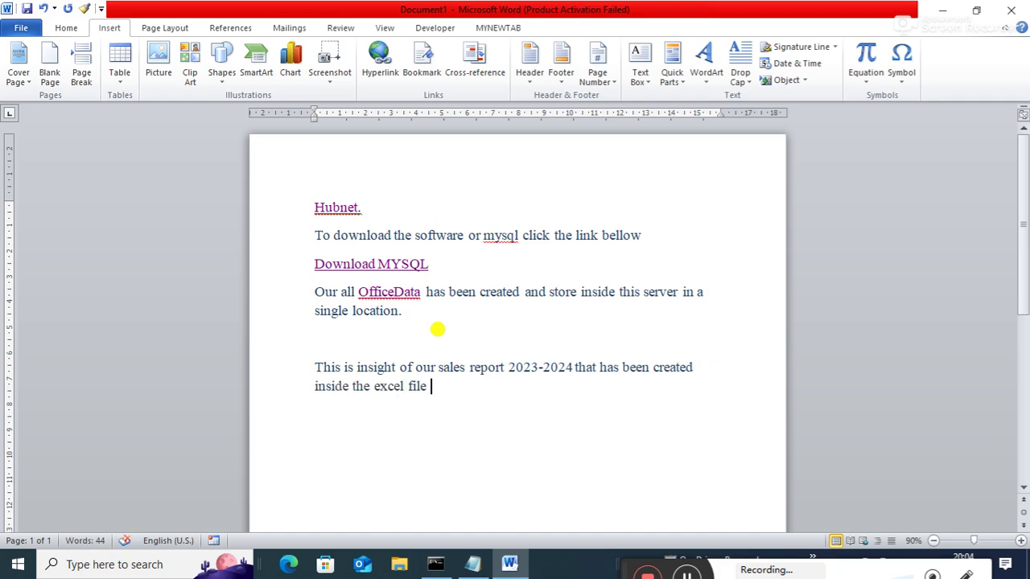
{"action": "type", "text": "as MIS REPOR"}
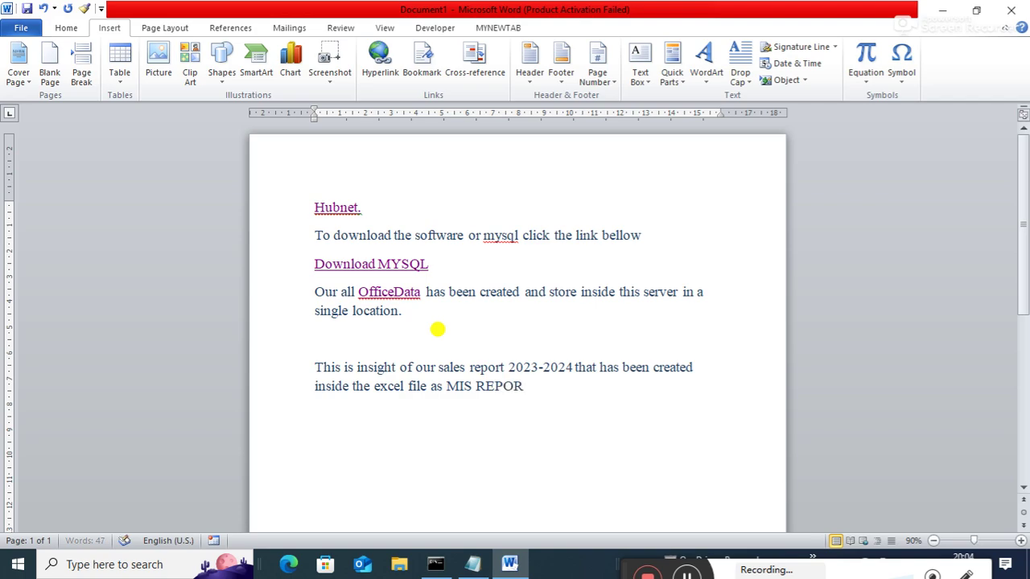
{"action": "type", "text": "T."}
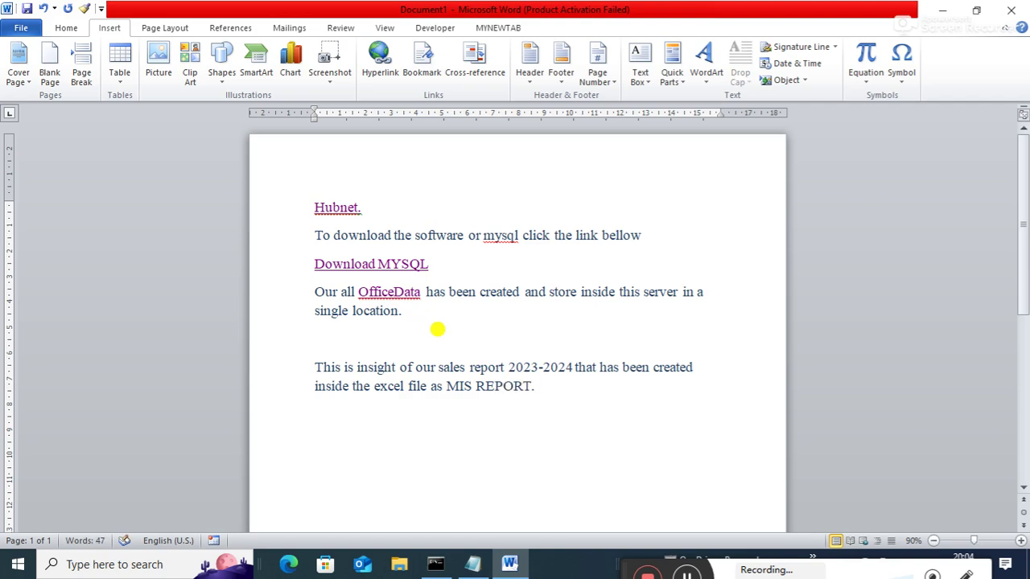
{"action": "key", "text": "Return"}
Hyperlink the word "excel" in the sales report sentence to the existing file dashboard_pivot_project on the Desktop
{"action": "left_click_drag", "start_coordinate": [375, 389], "coordinate": [405, 386]}
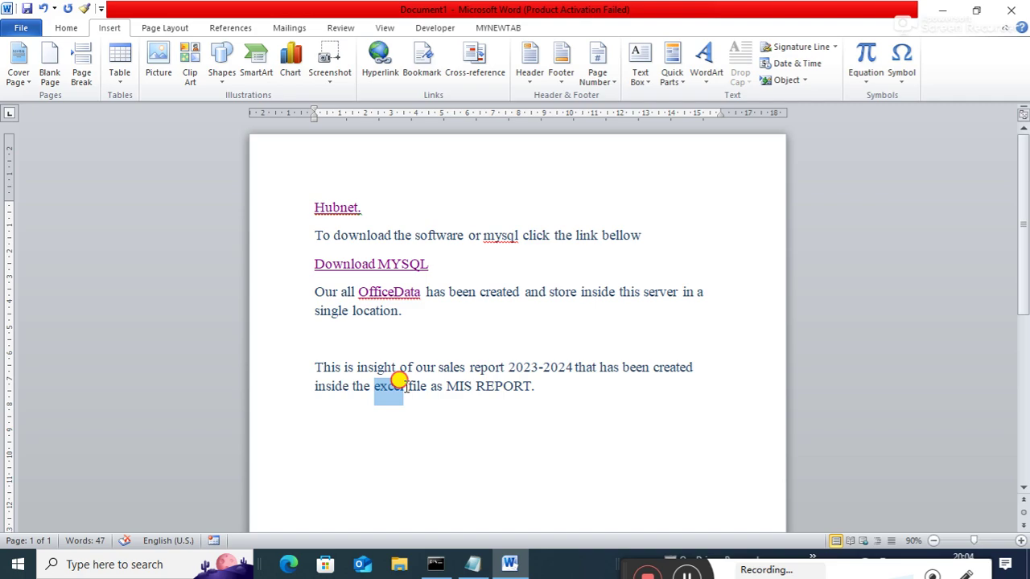
{"action": "left_click_drag", "start_coordinate": [404, 384], "coordinate": [405, 385]}
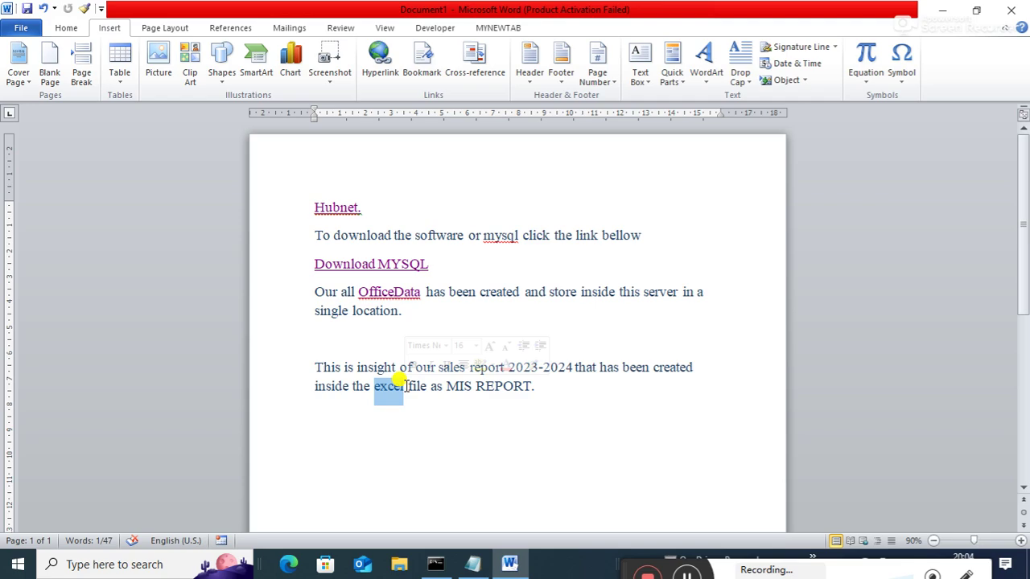
{"action": "key", "text": "ctrl+k"}
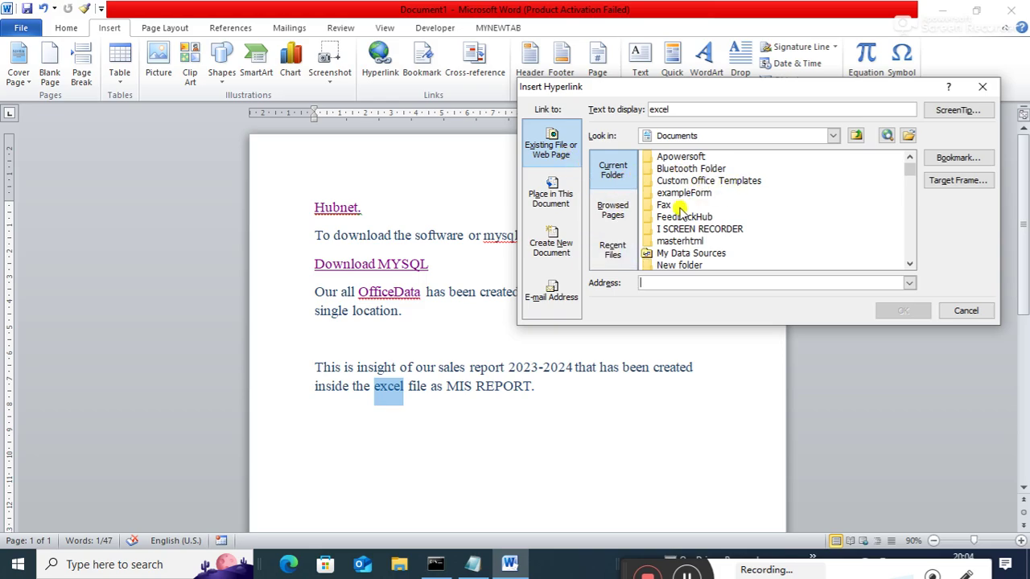
{"action": "left_click_drag", "start_coordinate": [917, 166], "coordinate": [929, 230]}
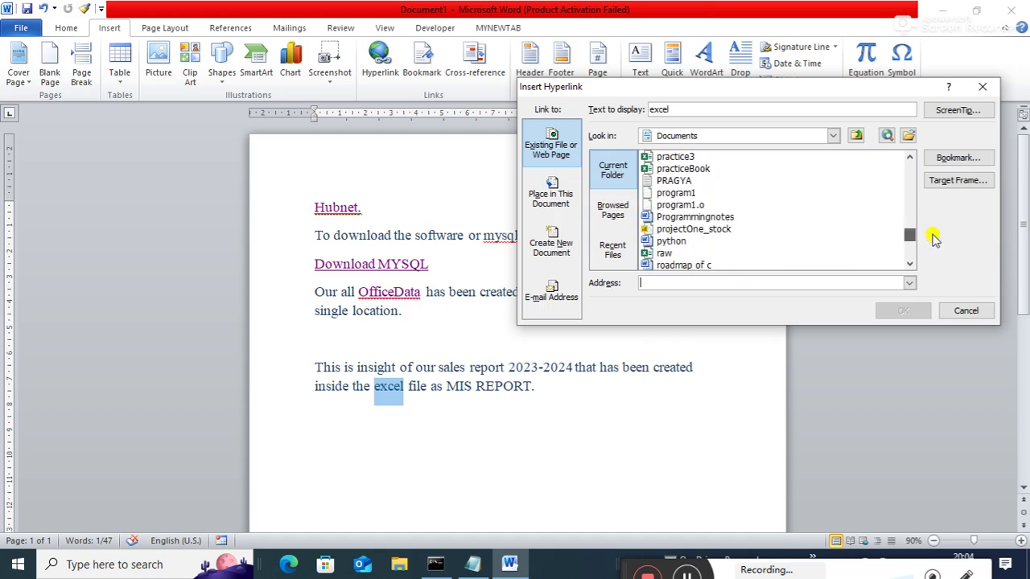
{"action": "left_click", "coordinate": [833, 135]}
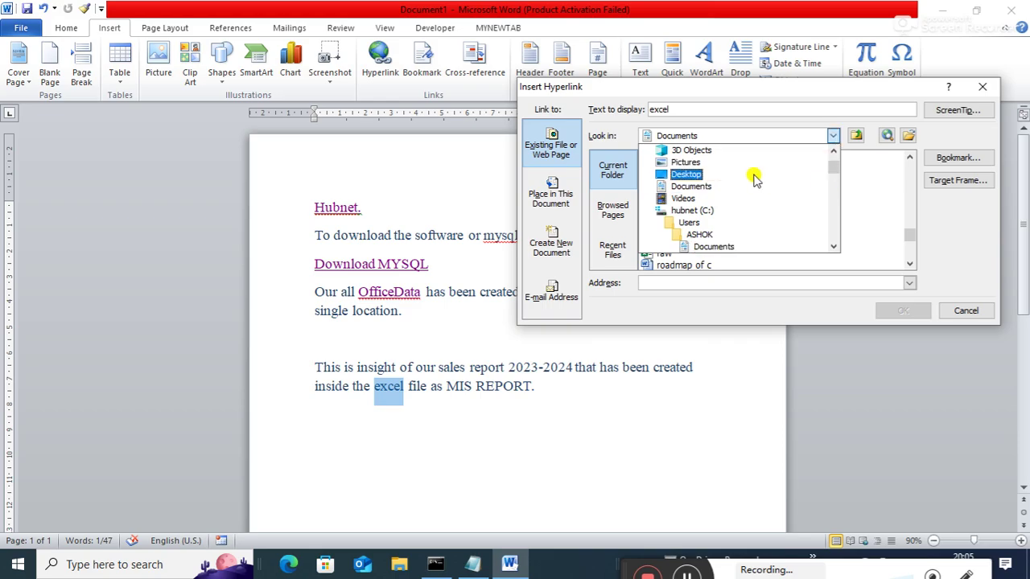
{"action": "left_click", "coordinate": [689, 175]}
{"action": "left_click_drag", "start_coordinate": [910, 169], "coordinate": [927, 229]}
{"action": "left_click", "coordinate": [732, 185]}
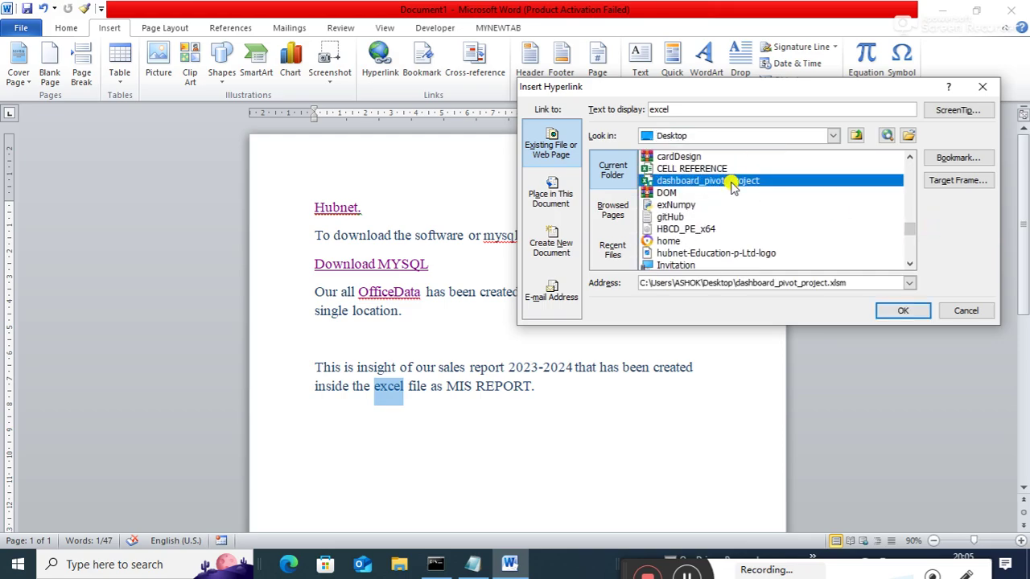
{"action": "left_click", "coordinate": [903, 310]}
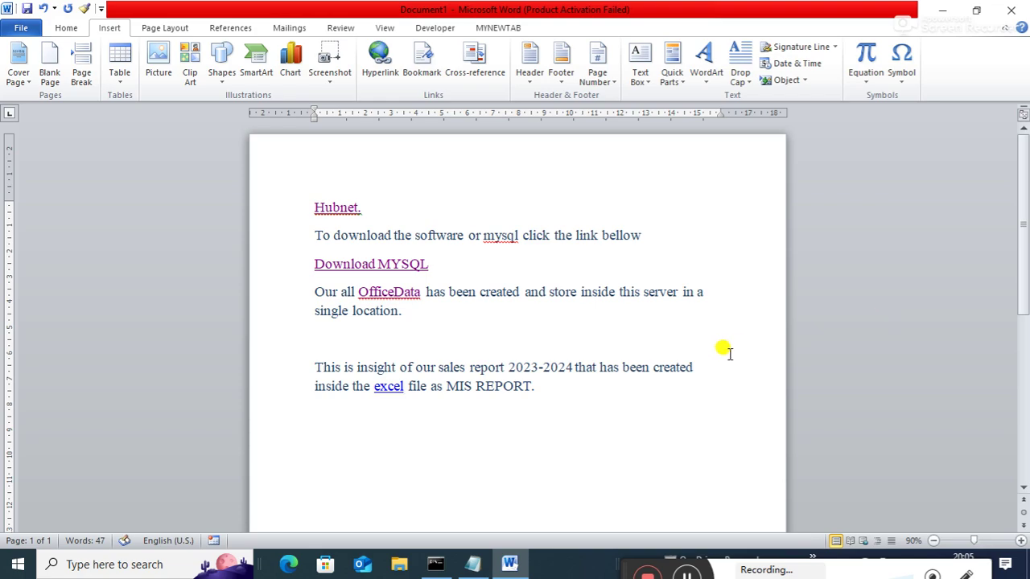
{"action": "left_click", "coordinate": [732, 449]}
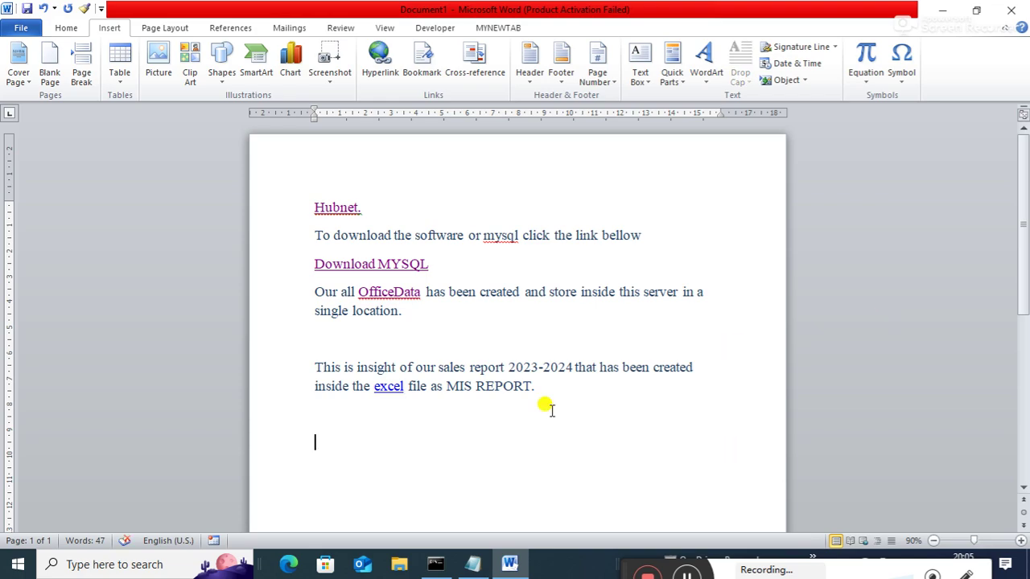
Follow the "excel" link, dismiss the add-in's trial offer and close the opened workbook
{"action": "left_click", "coordinate": [386, 389]}
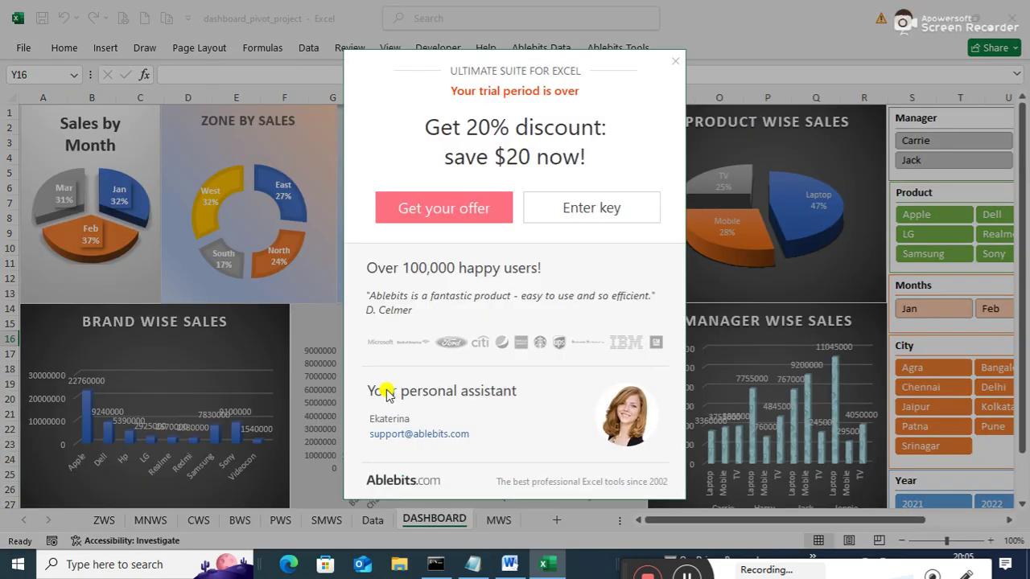
{"action": "left_click", "coordinate": [674, 62]}
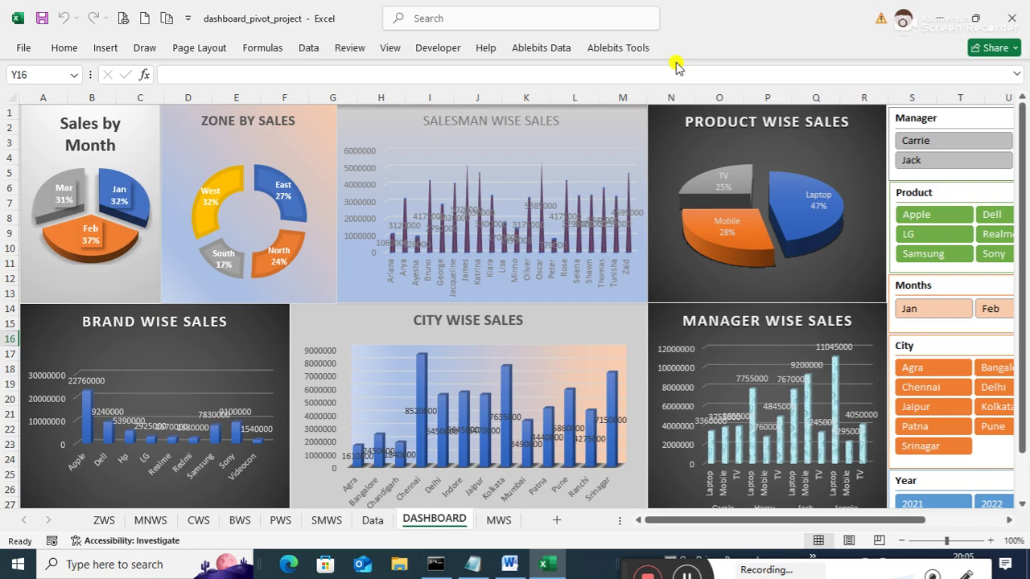
{"action": "left_click", "coordinate": [1013, 16]}
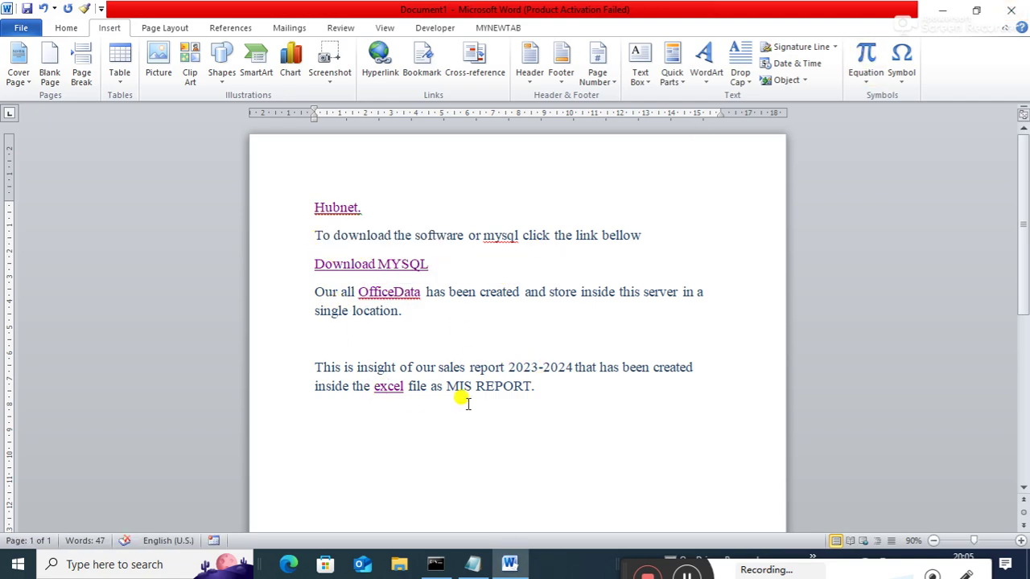
Insert a page break below the sales report paragraph and add the filler lines "KJLD" and "HKHD" several lines apart on the new page
{"action": "left_click", "coordinate": [544, 389]}
{"action": "key", "text": "Return"}
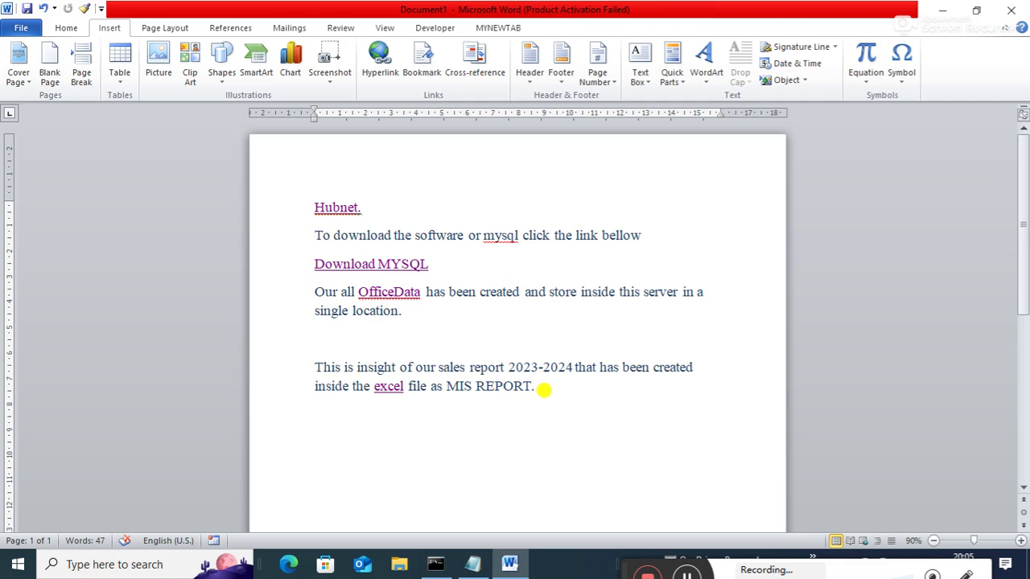
{"action": "left_click", "coordinate": [375, 150]}
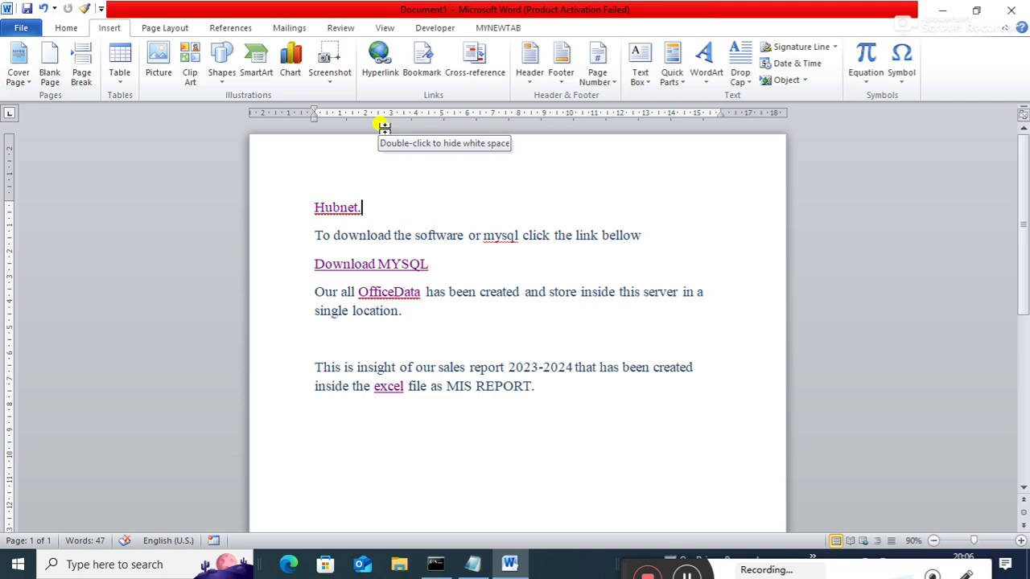
{"action": "left_click", "coordinate": [571, 407]}
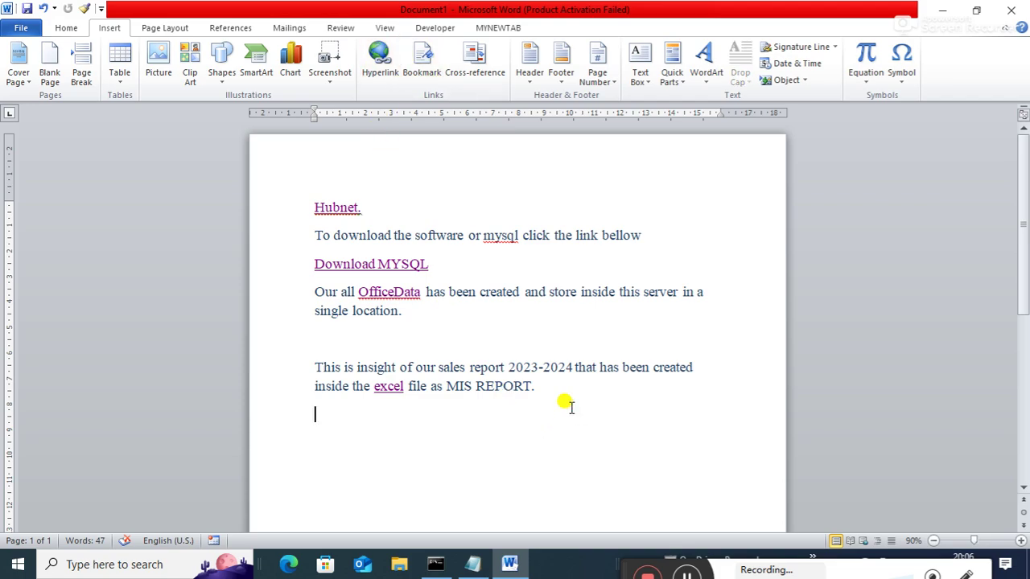
{"action": "key", "text": "ctrl+Return"}
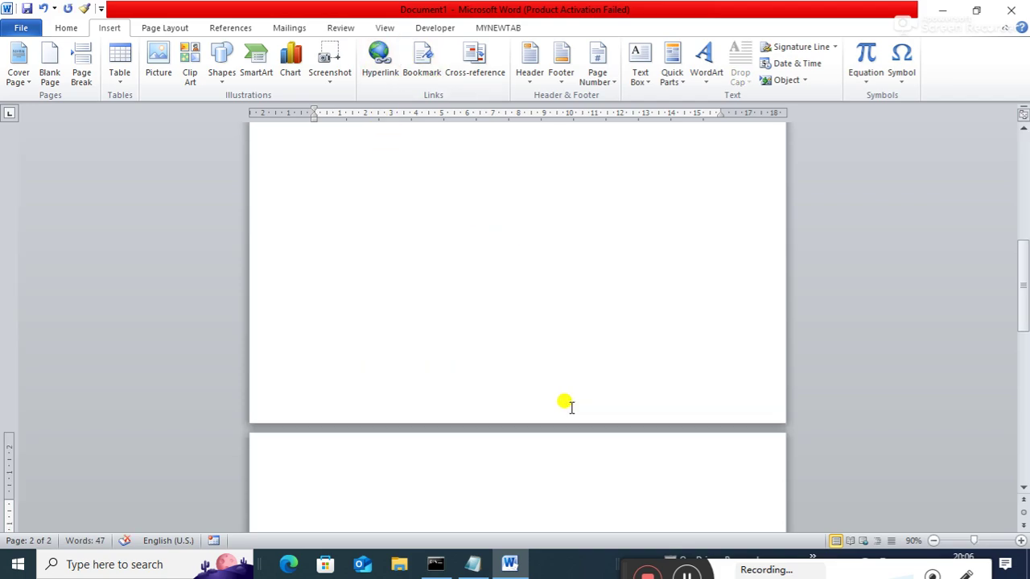
{"action": "type", "text": "KJLD"}
{"action": "key", "text": "Return"}
{"action": "key", "text": "Return"}
{"action": "key", "text": "Return"}
{"action": "key", "text": "Return"}
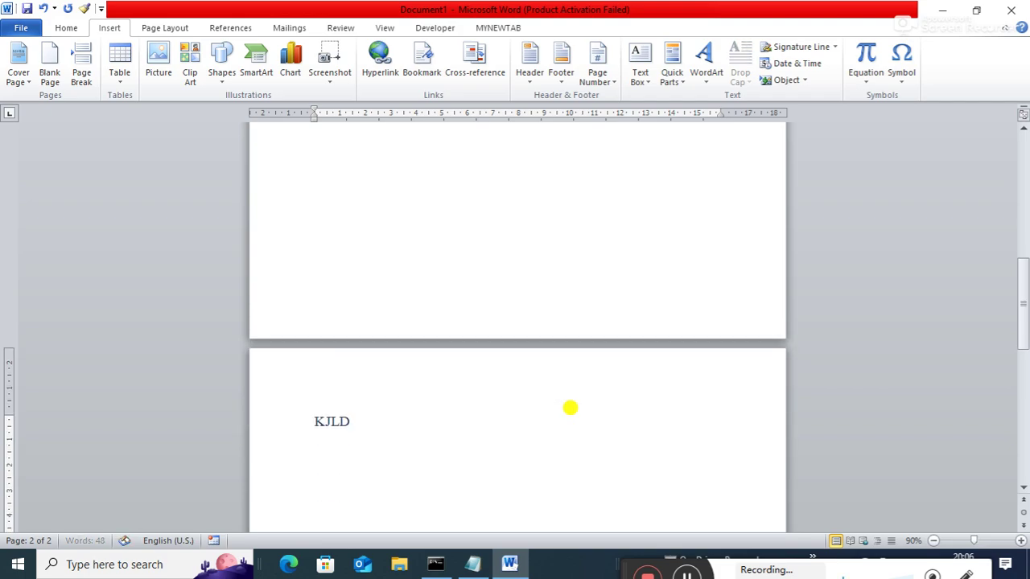
{"action": "type", "text": "HKHD"}
{"action": "key", "text": "Return"}
Insert another page break and add the filler lines "JOJJLJD" and "JJLE" on the third page
{"action": "key", "text": "ctrl+Return"}
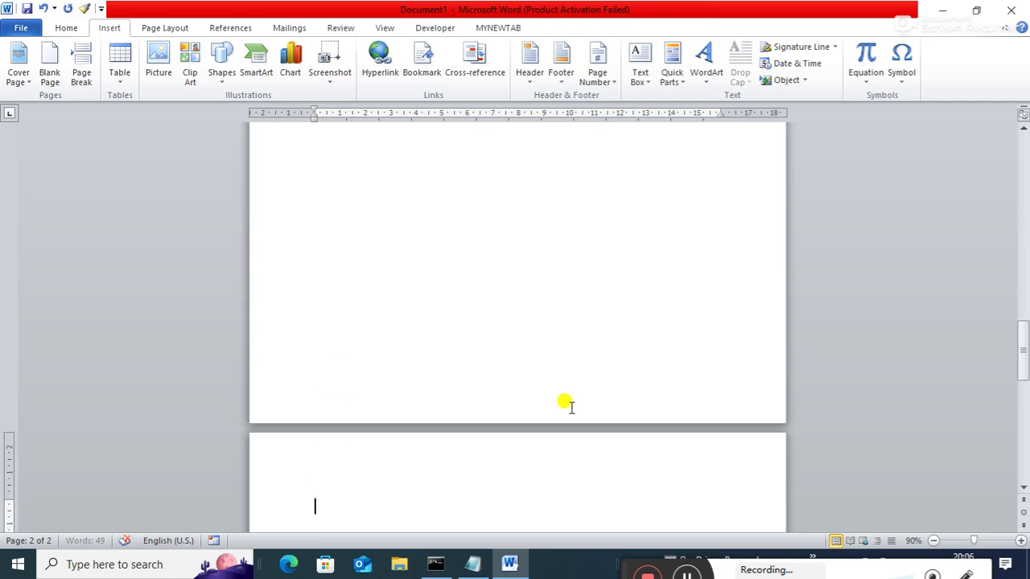
{"action": "type", "text": "JOJJLJD"}
{"action": "key", "text": "Return"}
{"action": "type", "text": "JLE"}
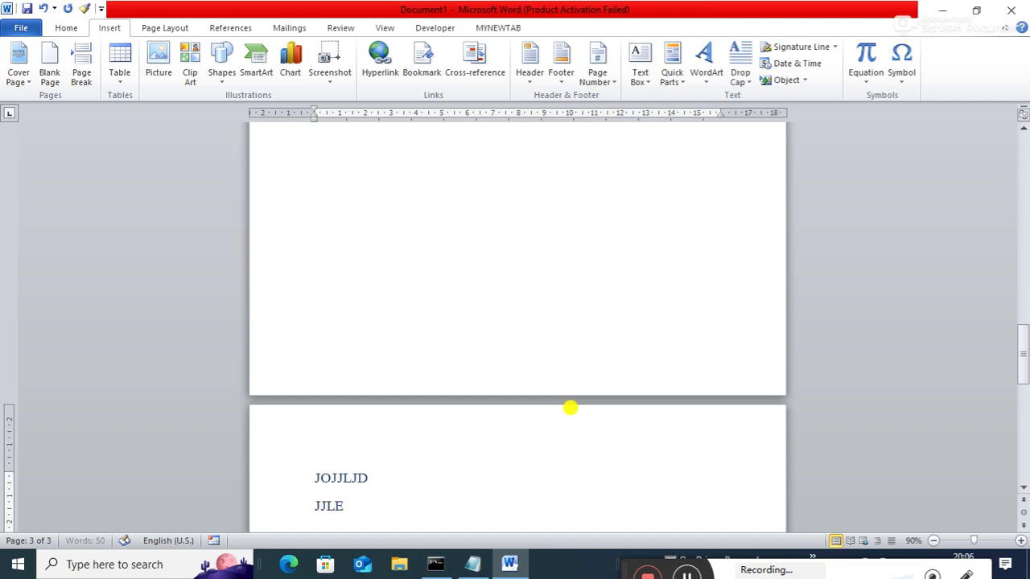
{"action": "key", "text": "Return"}
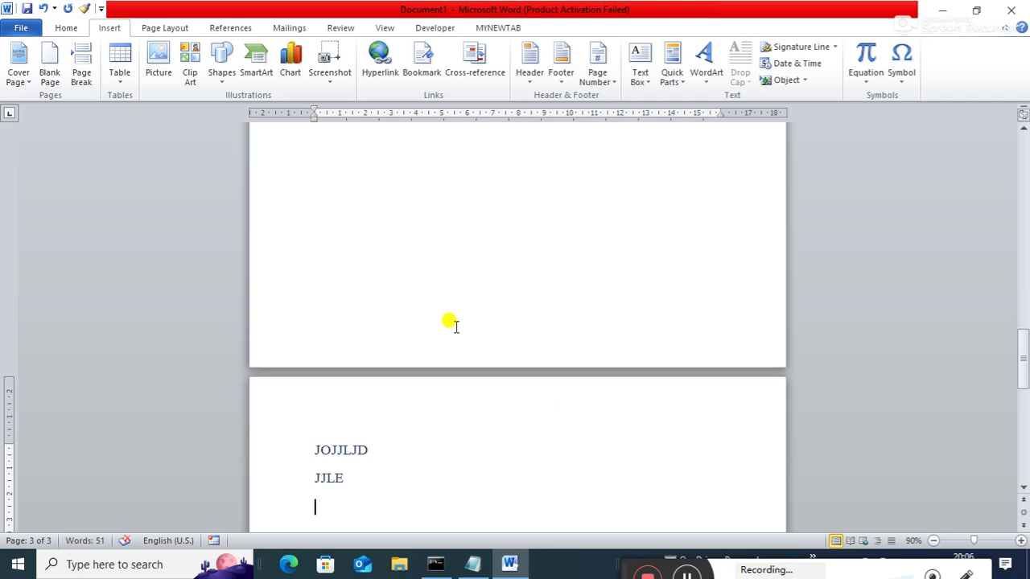
{"action": "left_click", "coordinate": [380, 58]}
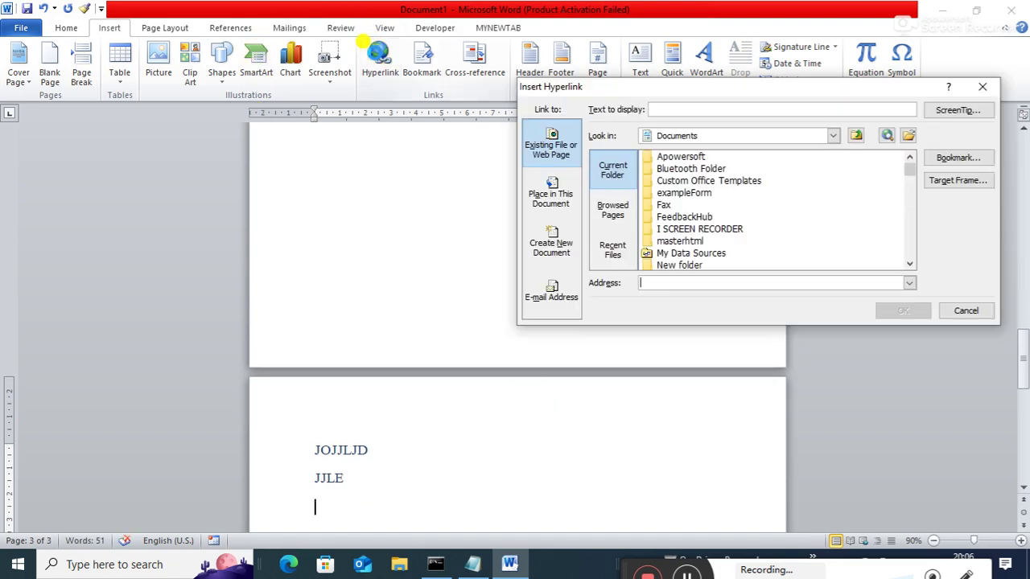
{"action": "left_click", "coordinate": [562, 202]}
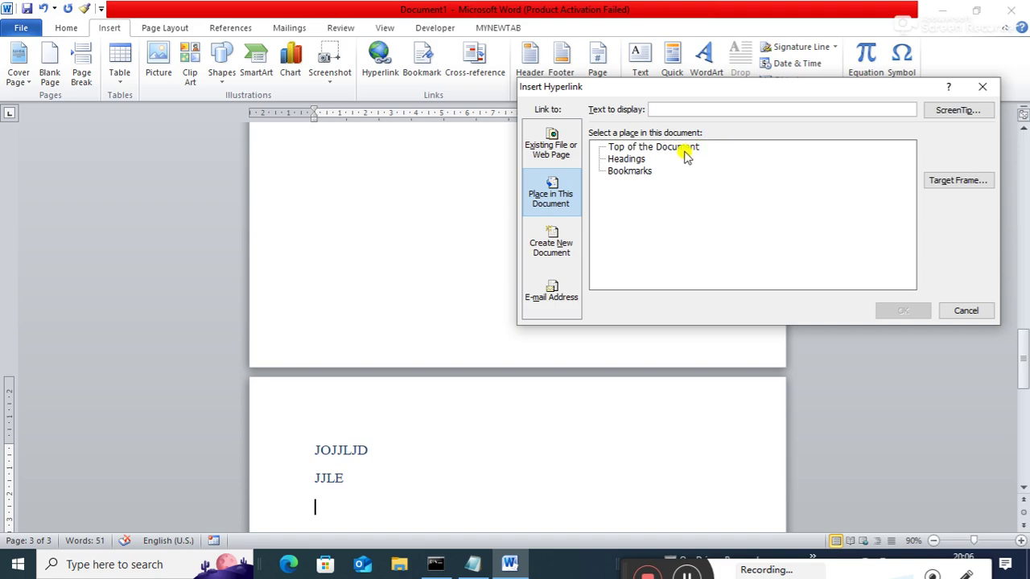
{"action": "left_click", "coordinate": [640, 159]}
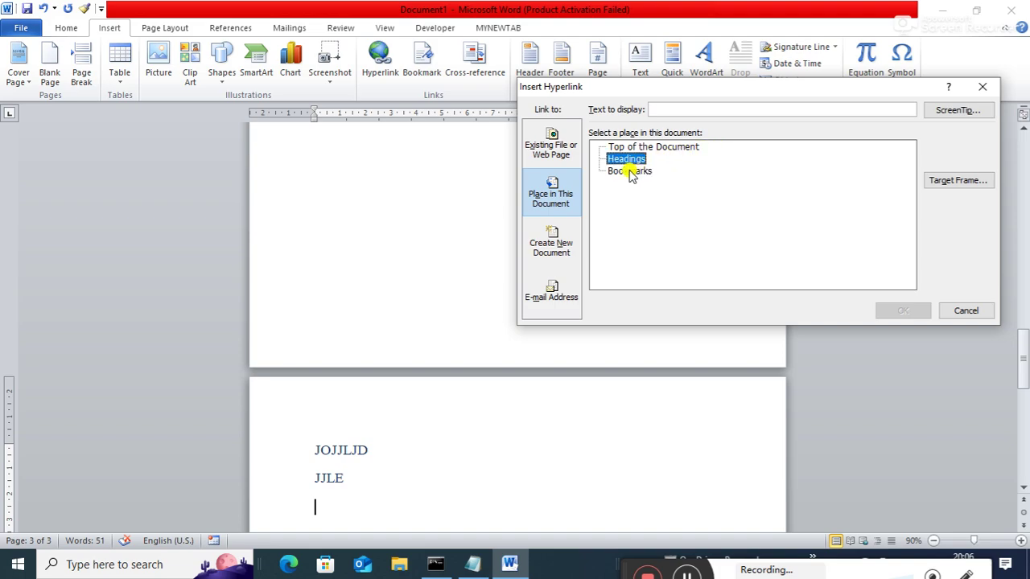
{"action": "left_click", "coordinate": [629, 171]}
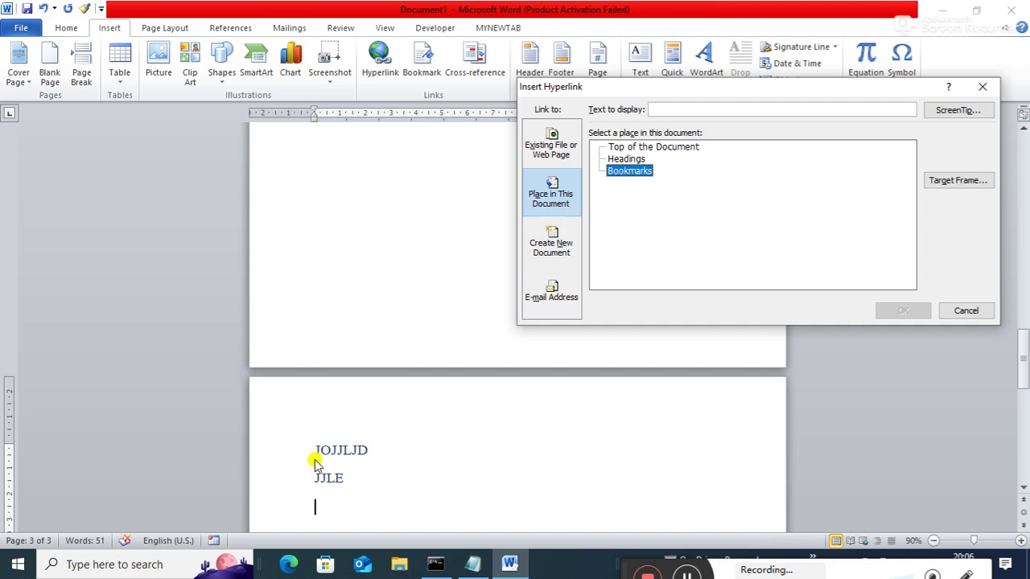
{"action": "left_click", "coordinate": [962, 310]}
Hyperlink the "JOJJLJD" line on the third page to Top of the Document, with "GOTOPAGE-1" as its display text
{"action": "left_click_drag", "start_coordinate": [372, 445], "coordinate": [280, 444]}
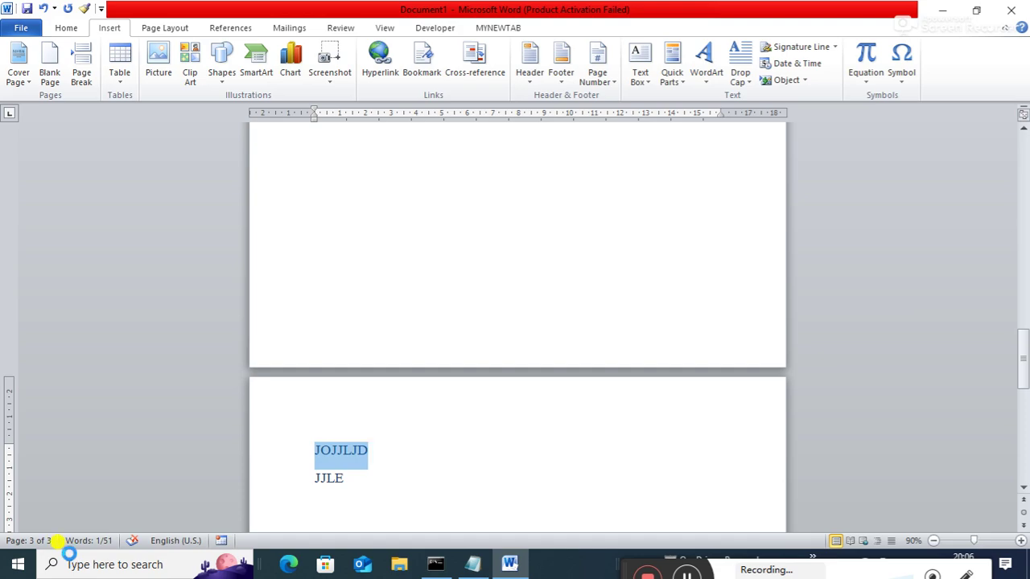
{"action": "key", "text": "ctrl+k"}
{"action": "left_click", "coordinate": [561, 198]}
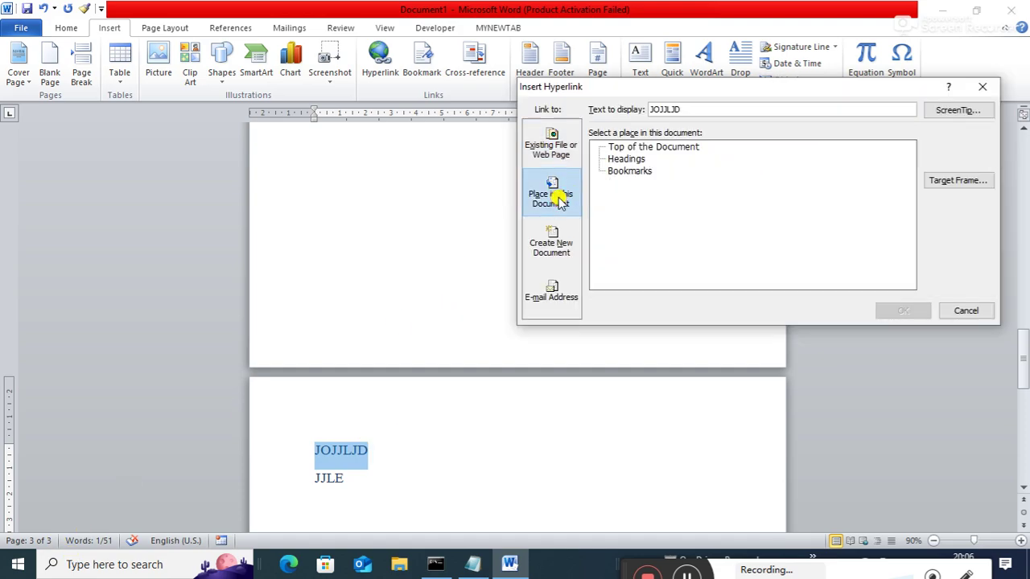
{"action": "left_click", "coordinate": [643, 148]}
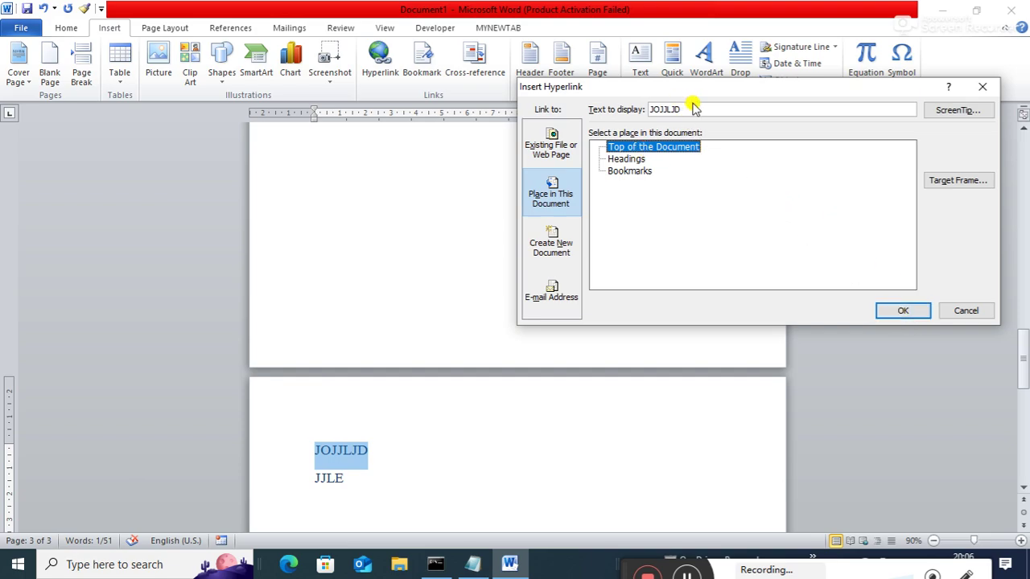
{"action": "left_click_drag", "start_coordinate": [693, 108], "coordinate": [609, 109]}
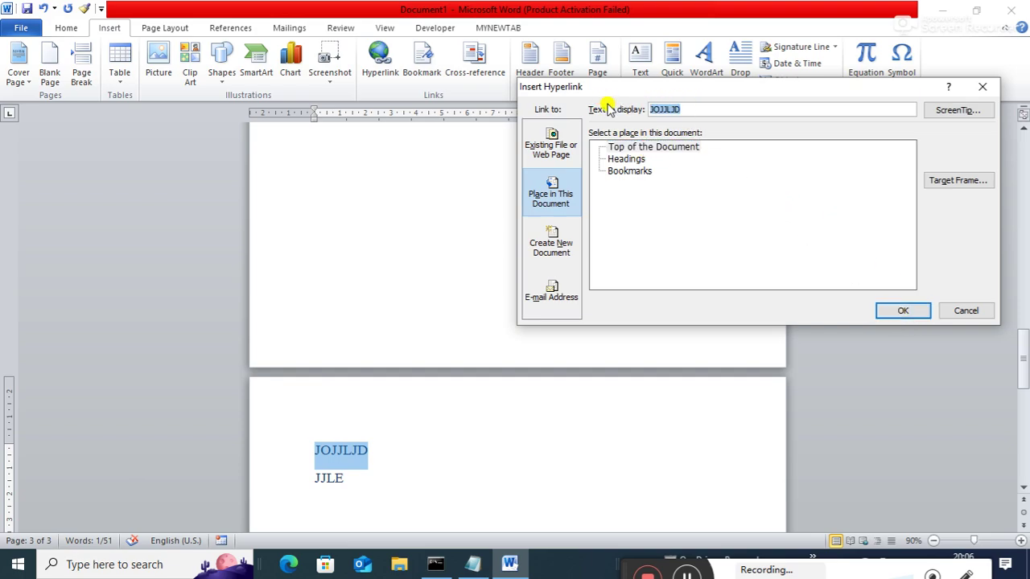
{"action": "type", "text": "PAGE-1"}
{"action": "left_click", "coordinate": [905, 310]}
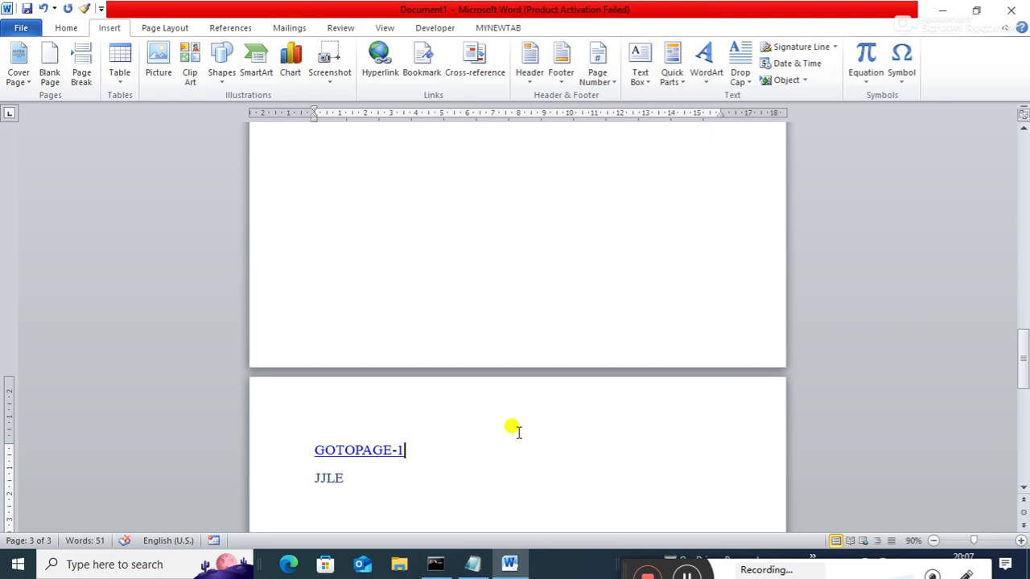
Follow the "GOTOPAGE-1" link, then go to the second page and select the filler line "KJLD"
{"action": "left_click", "coordinate": [370, 456], "text": "ctrl"}
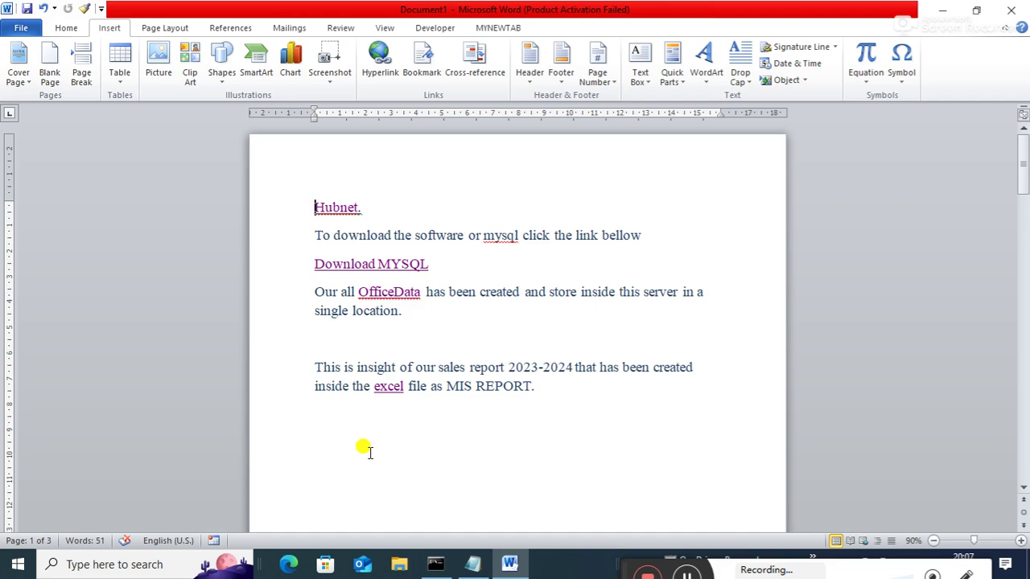
{"action": "left_click_drag", "start_coordinate": [1022, 166], "coordinate": [1023, 263]}
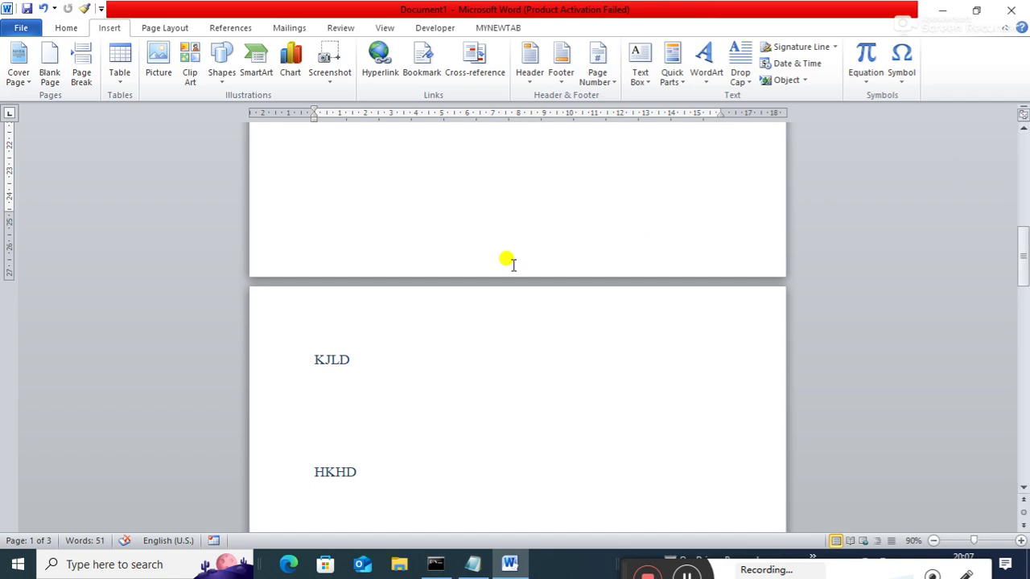
{"action": "double_click", "coordinate": [340, 358]}
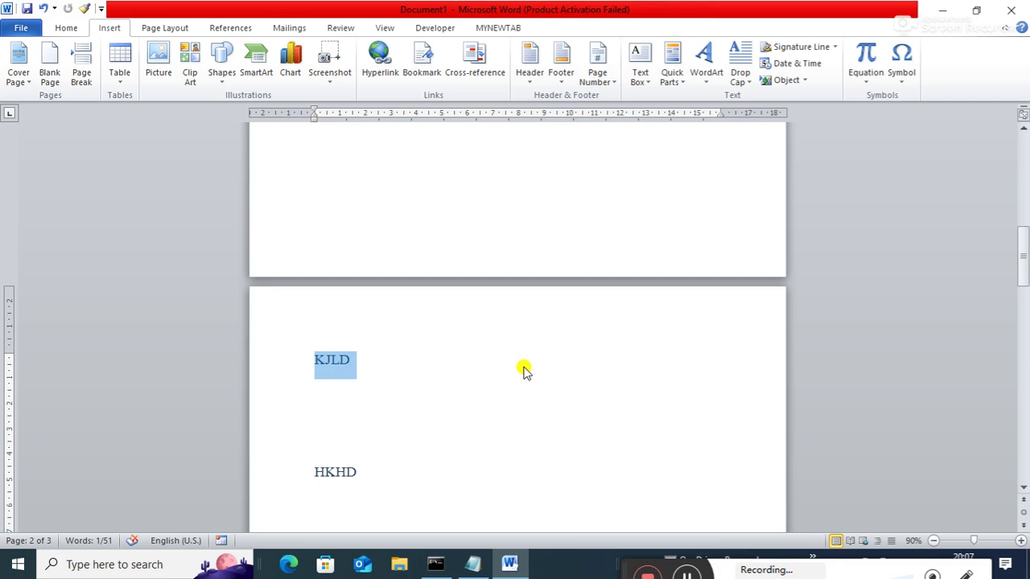
Create a new blank document with "HOME TAB" on the first page and, after a page break, "INSERT TAB" on the second
{"action": "key", "text": "ctrl+n"}
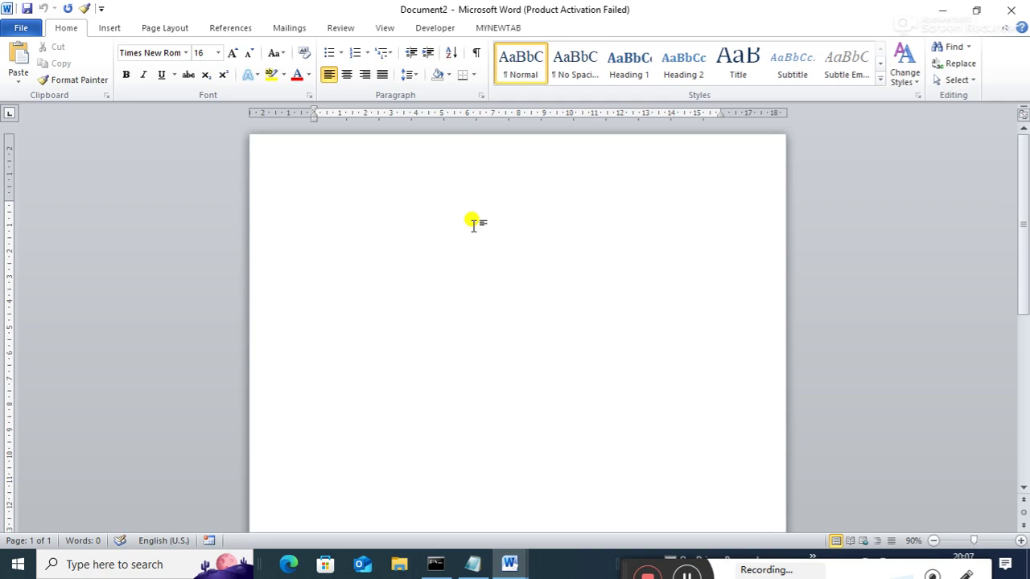
{"action": "type", "text": "HOME TAB"}
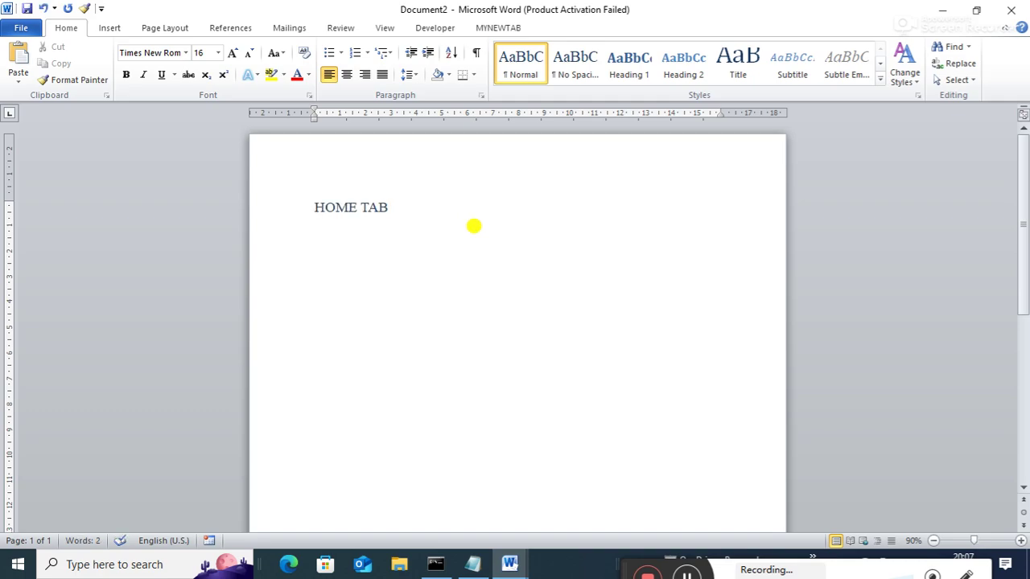
{"action": "key", "text": "Return"}
{"action": "key", "text": "ctrl+Return"}
{"action": "type", "text": "INSERT TAB"}
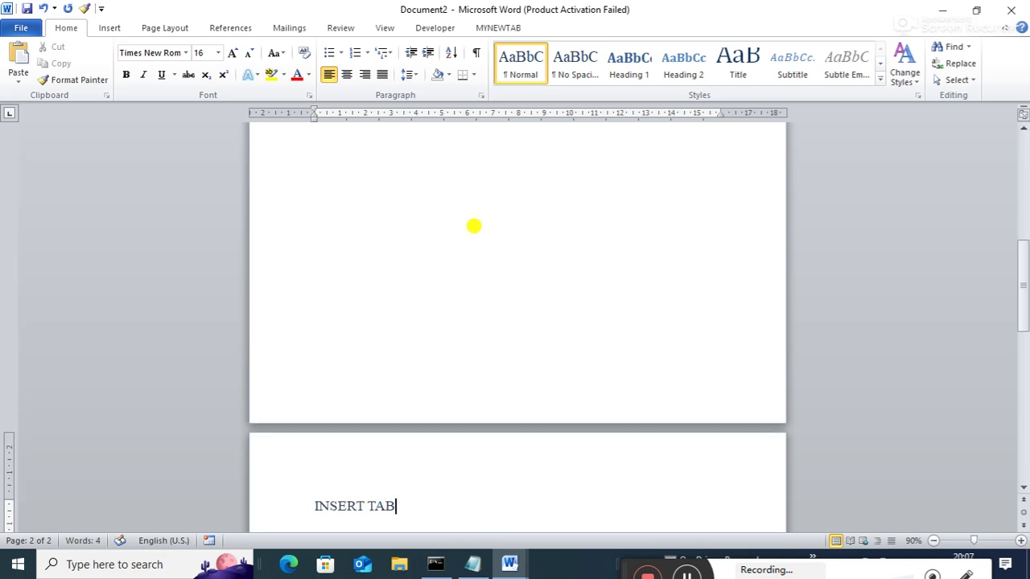
{"action": "key", "text": "Return"}
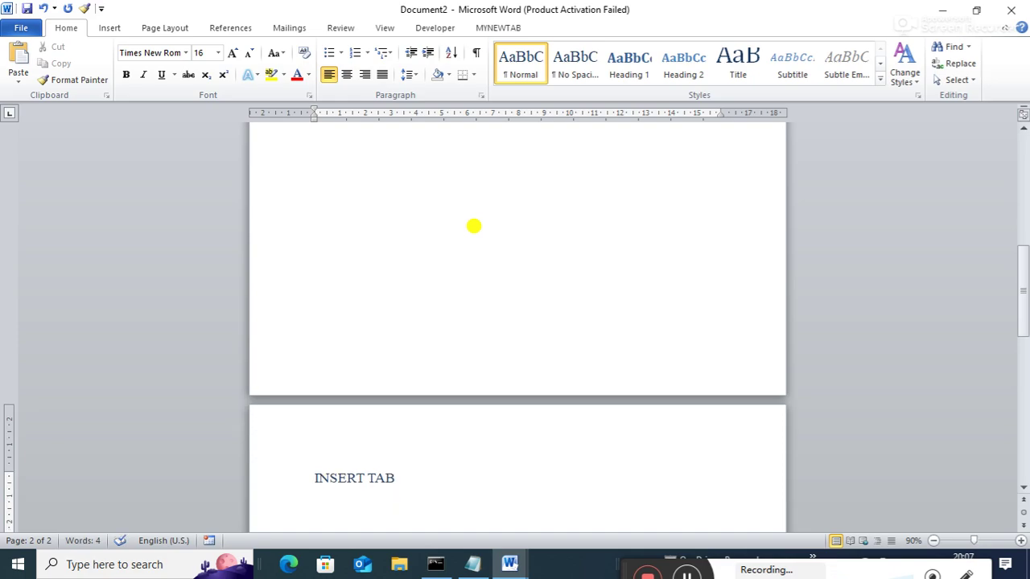
Insert a page break after "INSERT TAB" and add the line "PAGE LAYOUT TAB" on the third page
{"action": "key", "text": "ctrl+Return"}
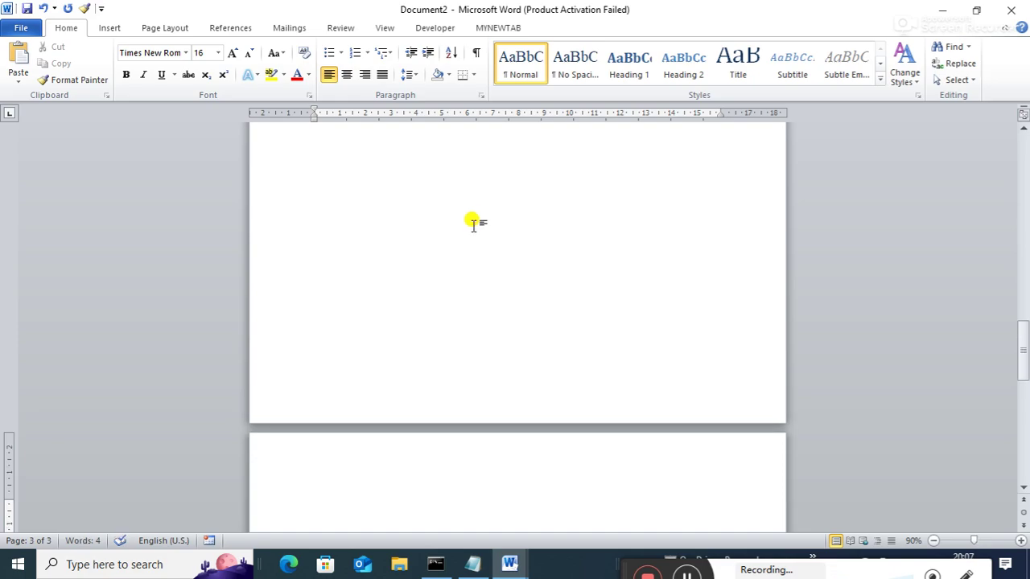
{"action": "type", "text": "pAGE"}
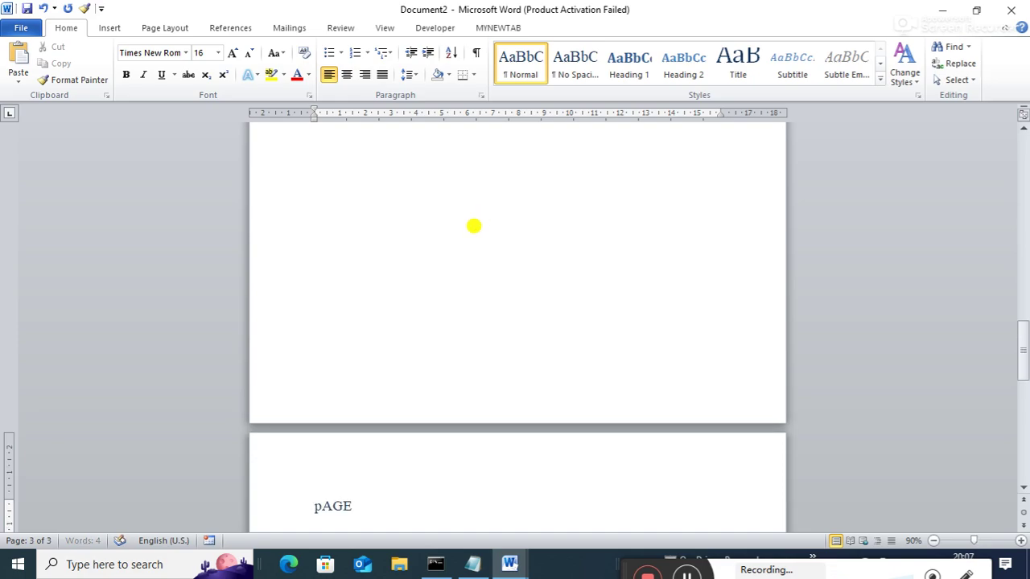
{"action": "key", "text": "BackSpace"}
{"action": "key", "text": "BackSpace"}
{"action": "key", "text": "BackSpace"}
{"action": "key", "text": "BackSpace"}
{"action": "type", "text": "PAGE LAYOUT "}
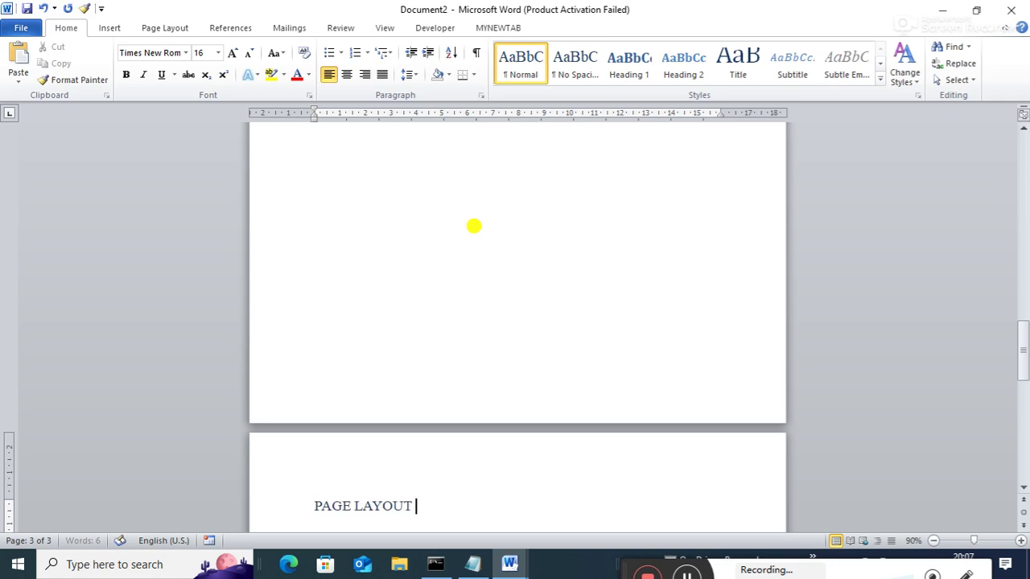
{"action": "type", "text": "TBA"}
{"action": "key", "text": "Return"}
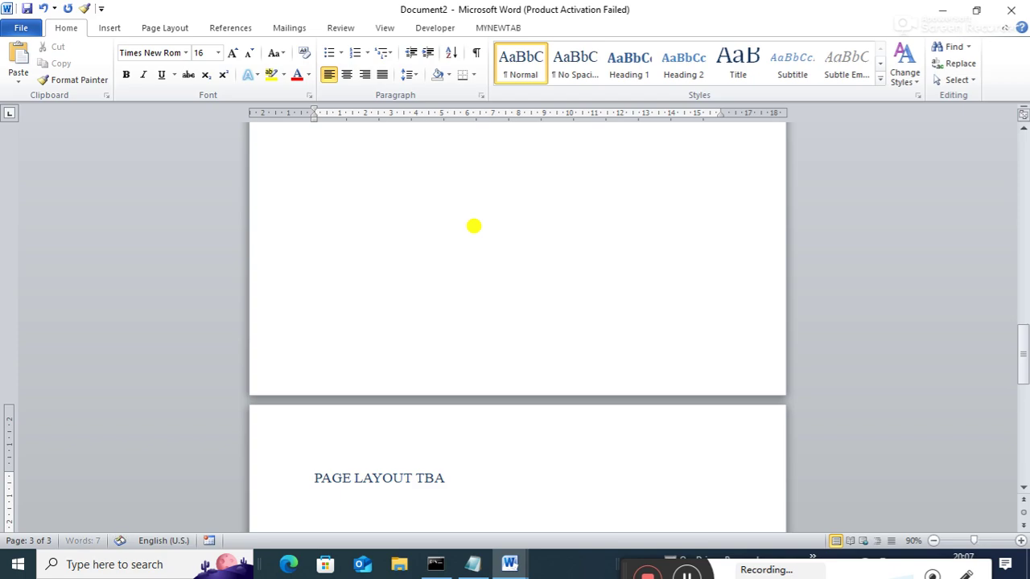
{"action": "key", "text": "BackSpace"}
{"action": "key", "text": "BackSpace"}
{"action": "type", "text": "AB"}
{"action": "key", "text": "Return"}
Add "REFERENCES TAB" on a new fourth page and "MAILING TAB" on a new fifth page, separated by page breaks
{"action": "key", "text": "ctrl+Return"}
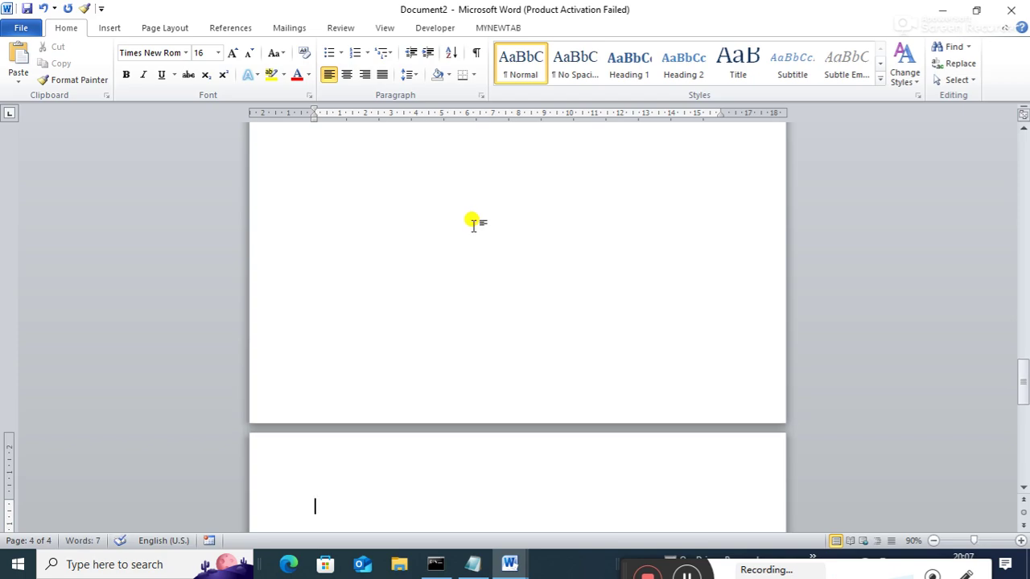
{"action": "type", "text": "REFERENCES"}
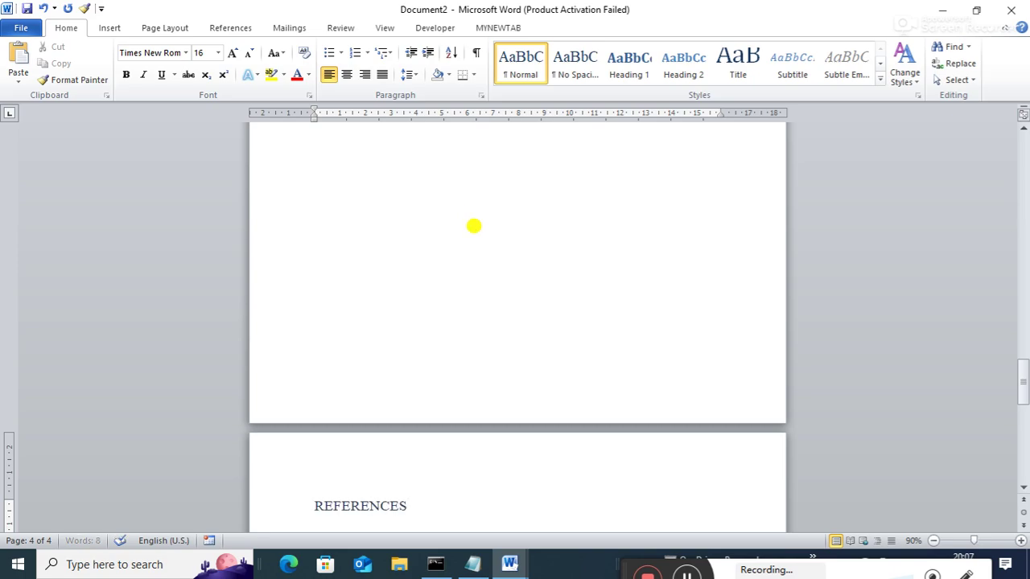
{"action": "type", "text": " TAB"}
{"action": "key", "text": "Return"}
{"action": "key", "text": "ctrl+Return"}
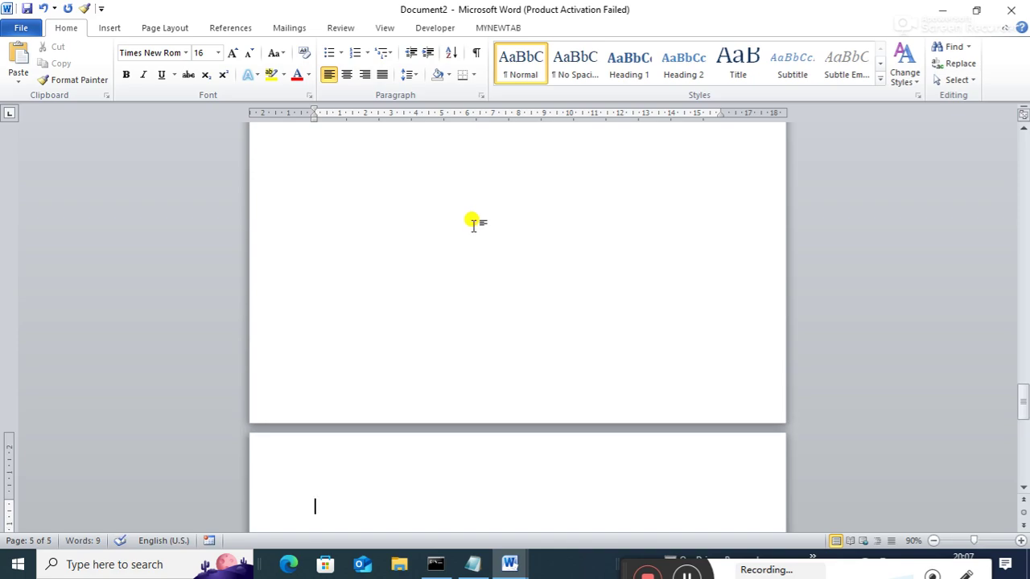
{"action": "type", "text": "MAIL"}
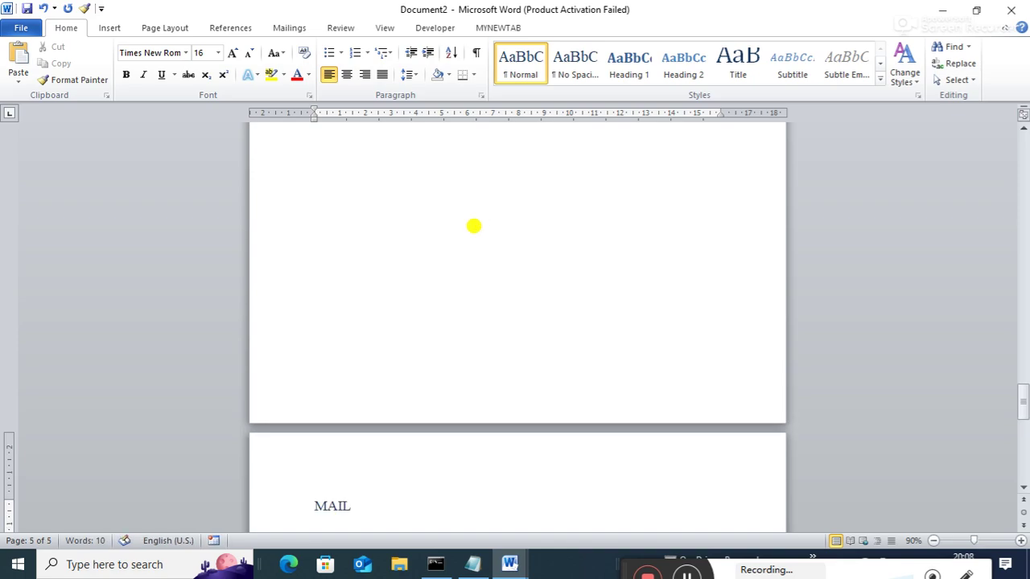
{"action": "type", "text": "ING TAB"}
{"action": "key", "text": "Return"}
Apply the Heading 1 style to "HOME TAB" on the first page and "INSERT TAB" on the second page
{"action": "left_click_drag", "start_coordinate": [1021, 399], "coordinate": [962, 132]}
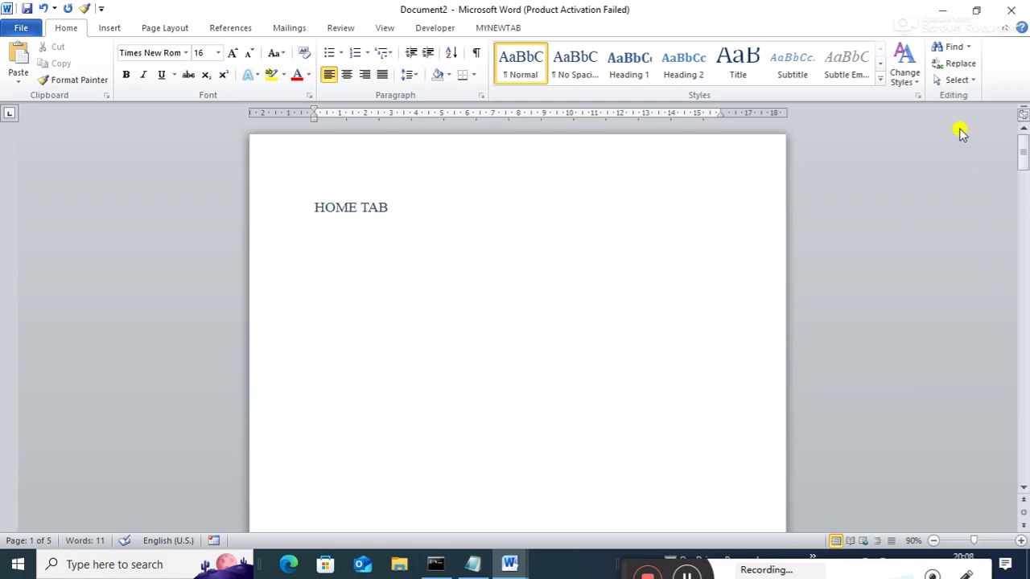
{"action": "left_click", "coordinate": [310, 200]}
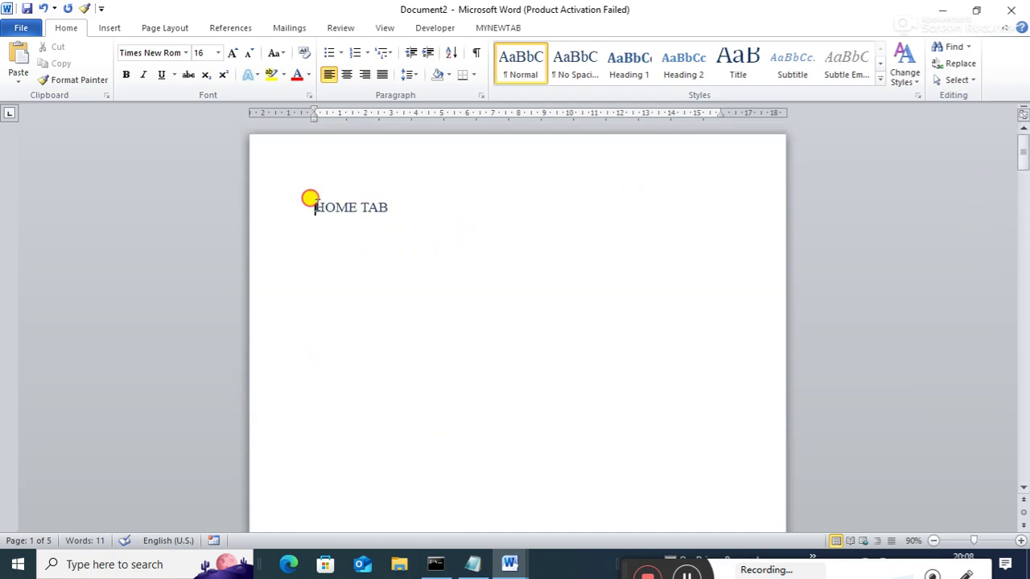
{"action": "left_click_drag", "start_coordinate": [310, 199], "coordinate": [395, 202]}
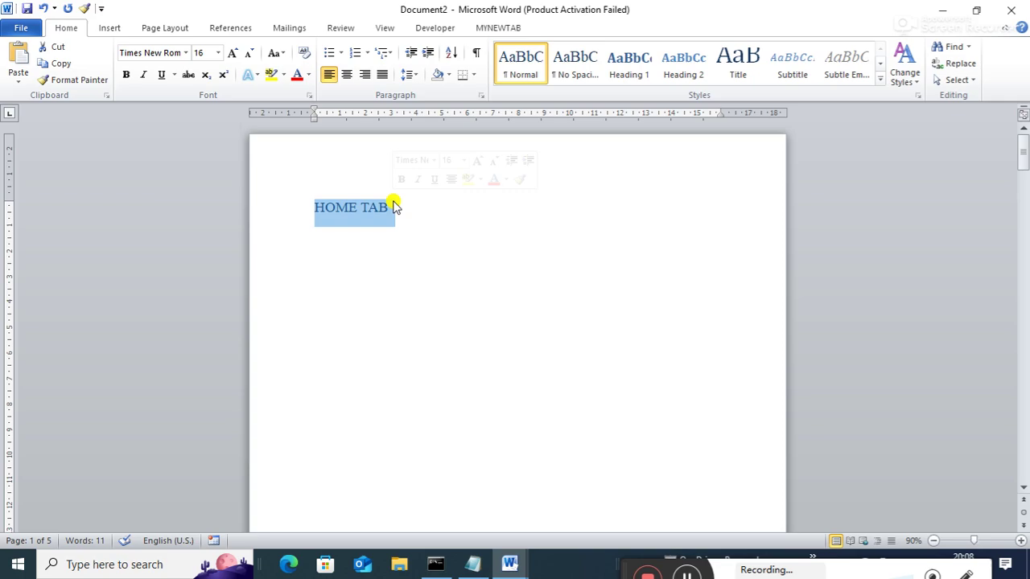
{"action": "left_click", "coordinate": [637, 76]}
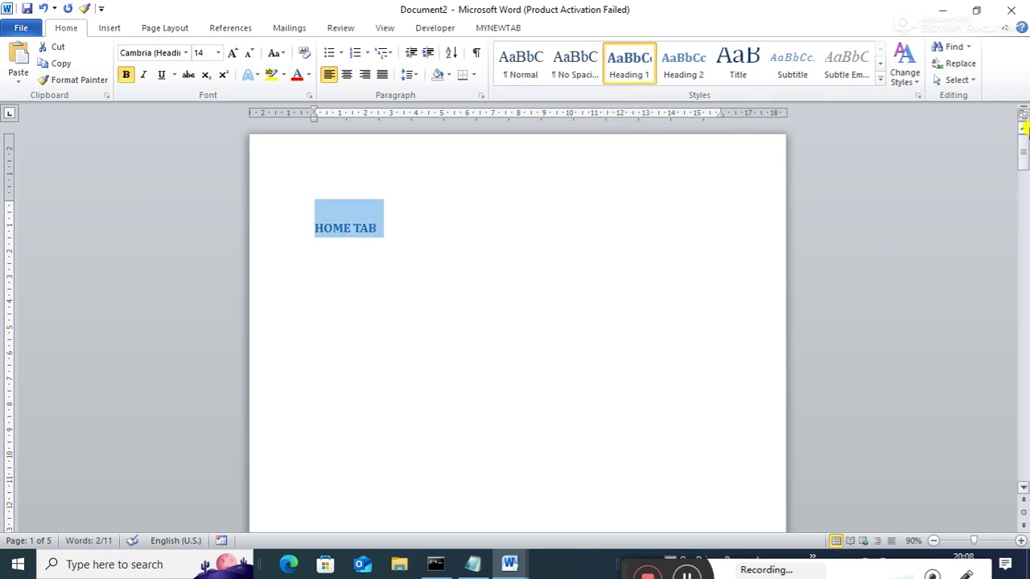
{"action": "left_click_drag", "start_coordinate": [1024, 153], "coordinate": [963, 216]}
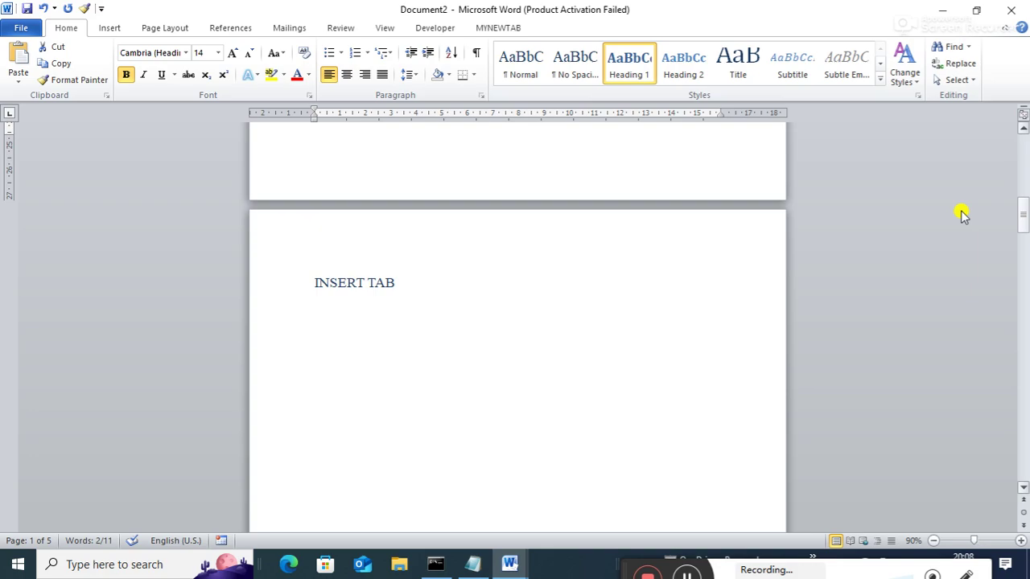
{"action": "left_click_drag", "start_coordinate": [300, 276], "coordinate": [416, 279]}
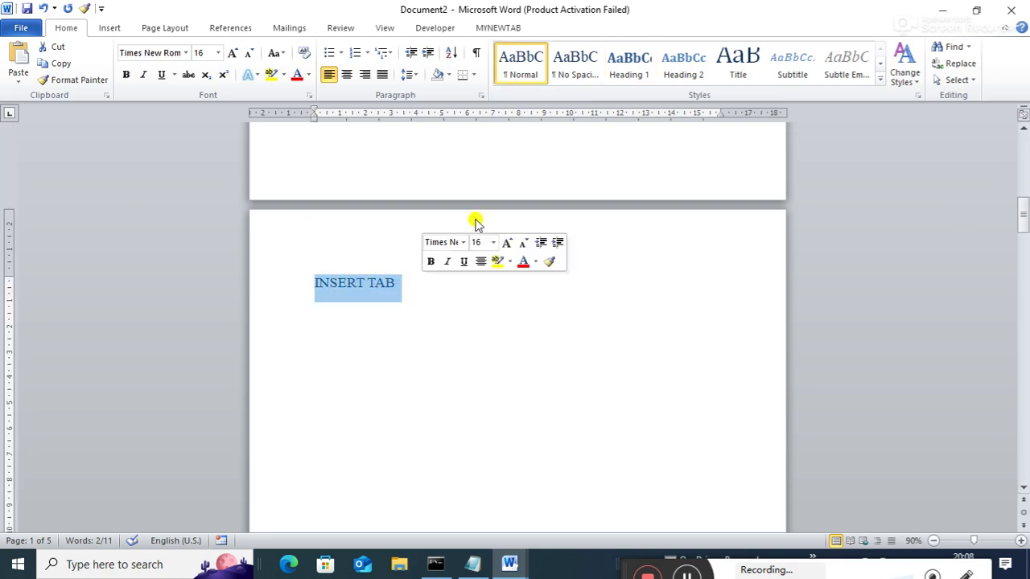
{"action": "left_click", "coordinate": [628, 56]}
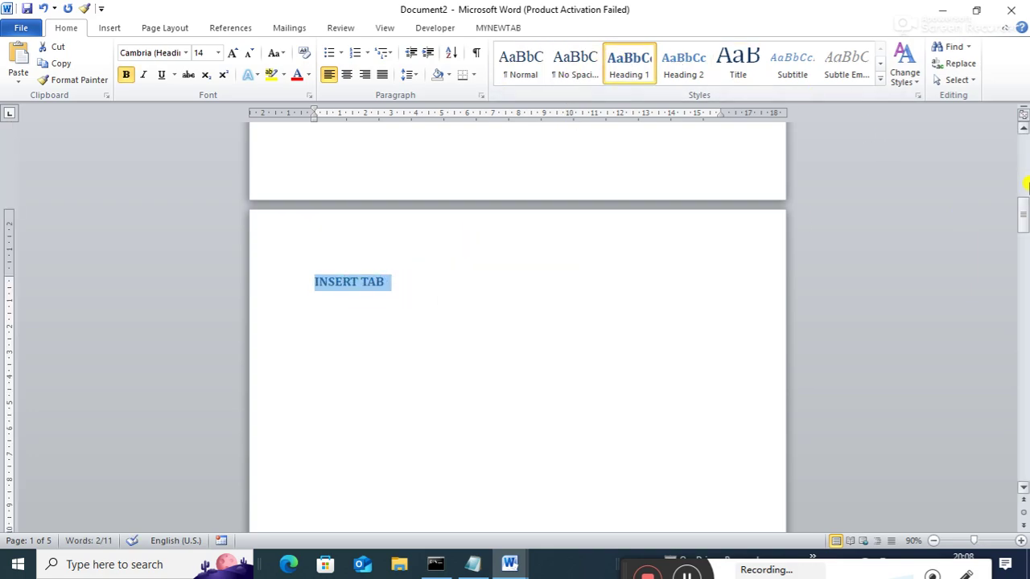
Apply the Heading 1 style to "PAGE LAYOUT TAB" on the third page and "REFERENCES TAB" on the fourth page
{"action": "left_click_drag", "start_coordinate": [1024, 214], "coordinate": [1026, 277]}
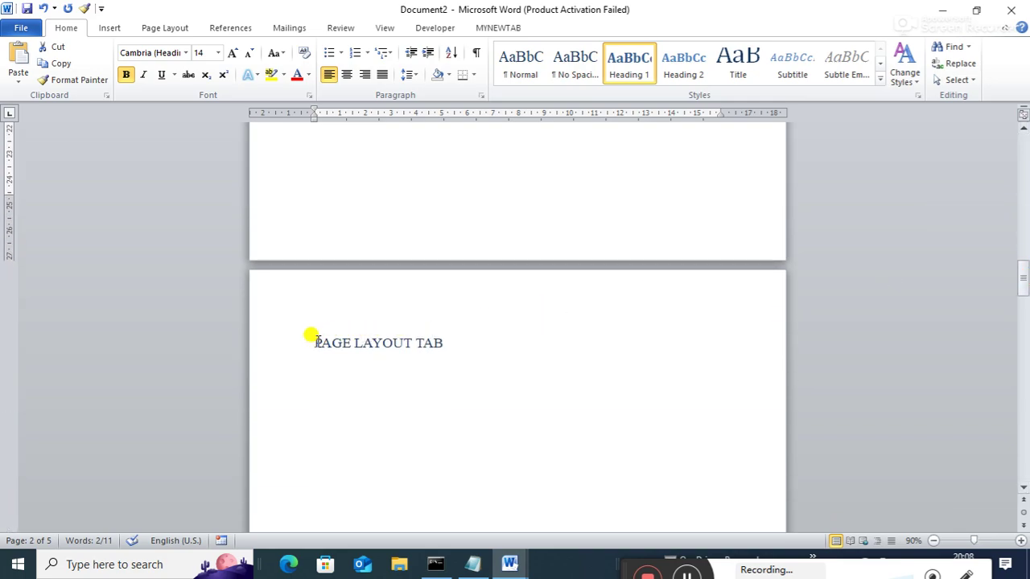
{"action": "left_click_drag", "start_coordinate": [315, 339], "coordinate": [441, 341]}
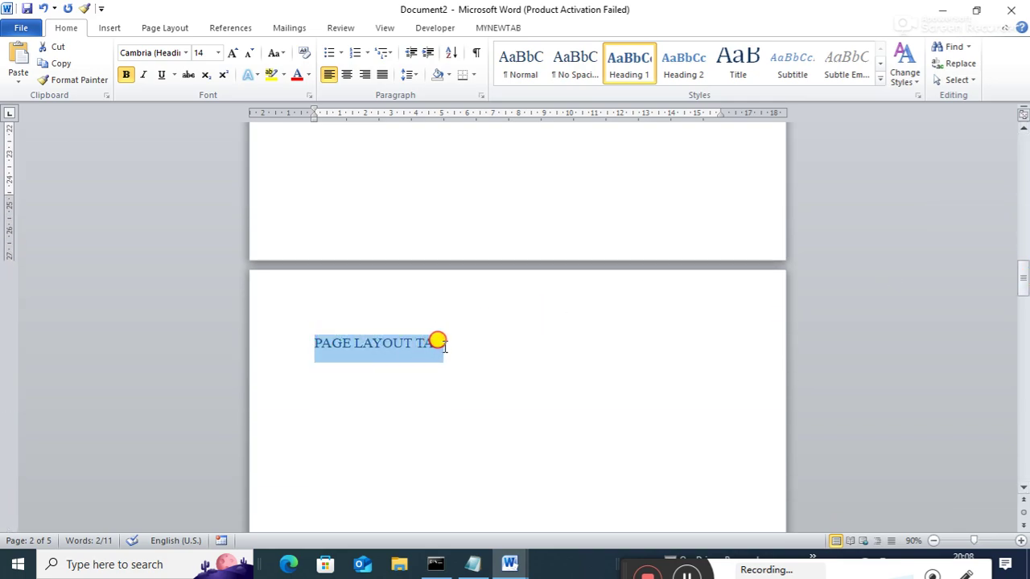
{"action": "left_click", "coordinate": [628, 63]}
{"action": "left_click_drag", "start_coordinate": [1025, 284], "coordinate": [1022, 352]}
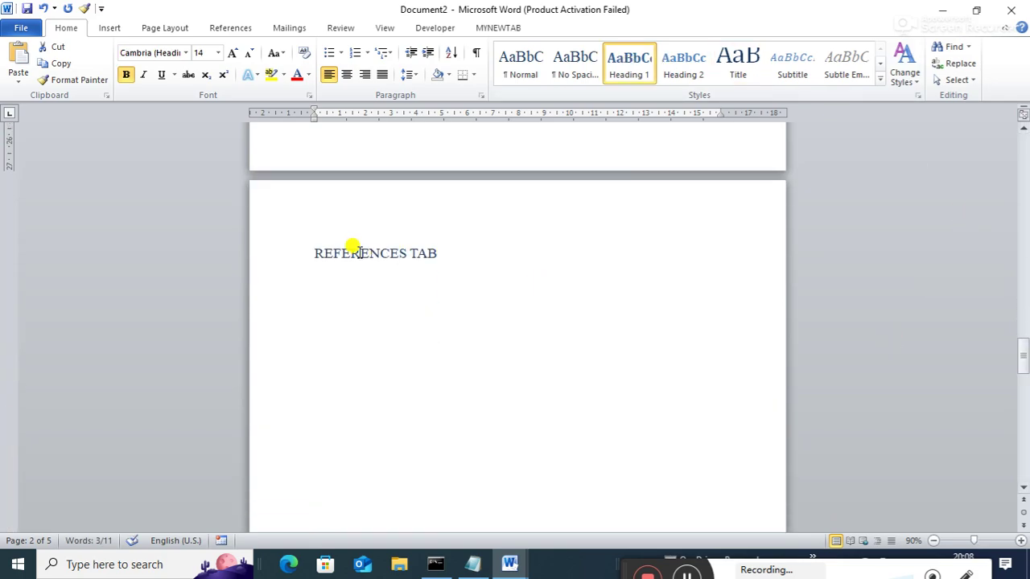
{"action": "left_click_drag", "start_coordinate": [311, 242], "coordinate": [436, 255]}
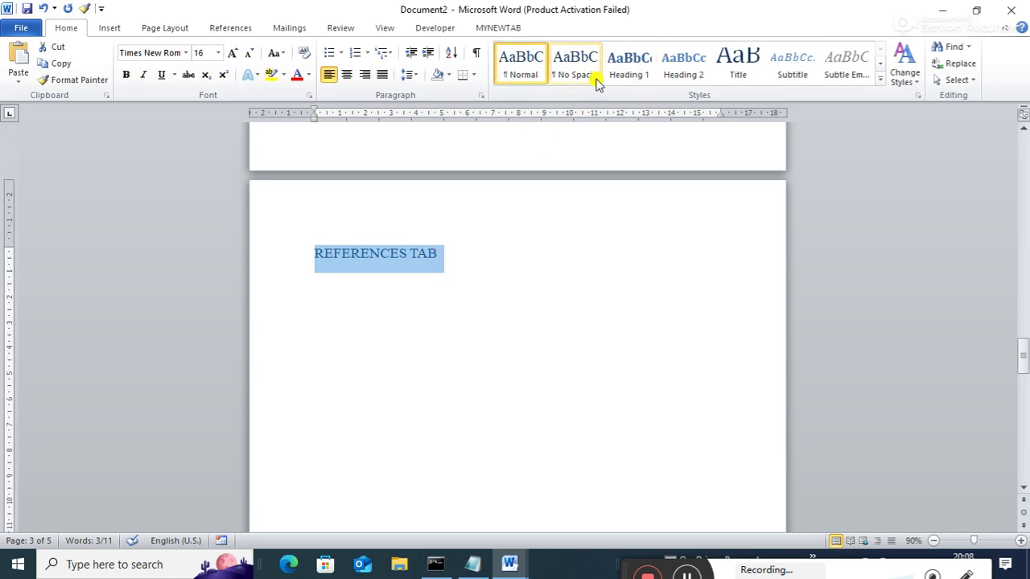
{"action": "left_click", "coordinate": [626, 68]}
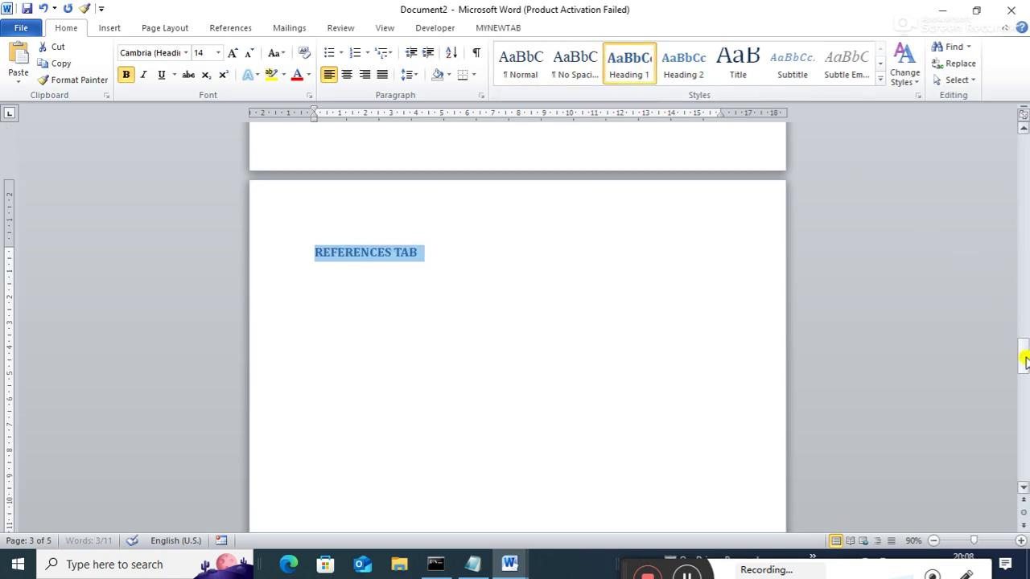
Check which headings are offered as hyperlink places in this document, without inserting a link on the first page
{"action": "left_click_drag", "start_coordinate": [1024, 360], "coordinate": [982, 141]}
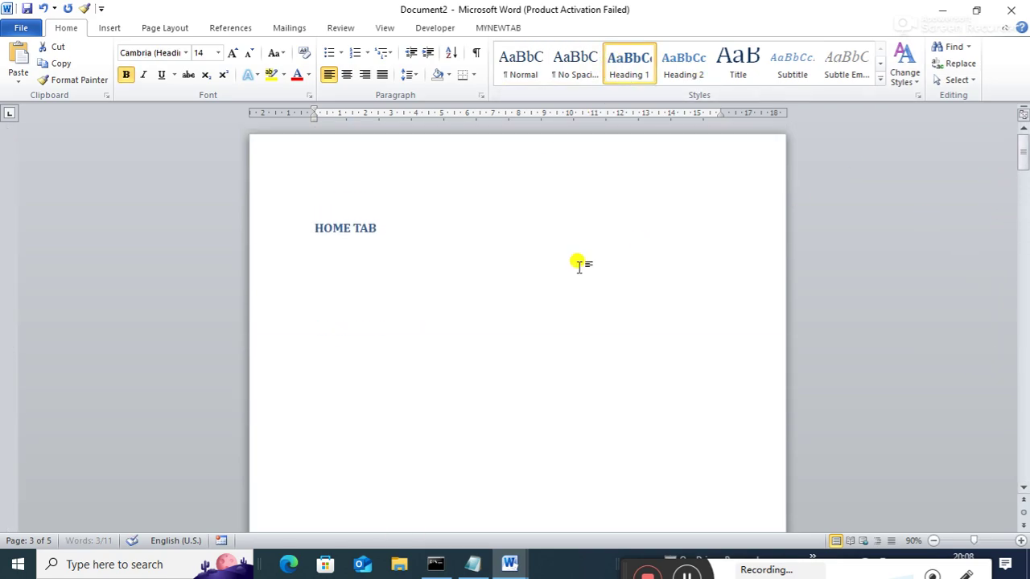
{"action": "left_click", "coordinate": [579, 265]}
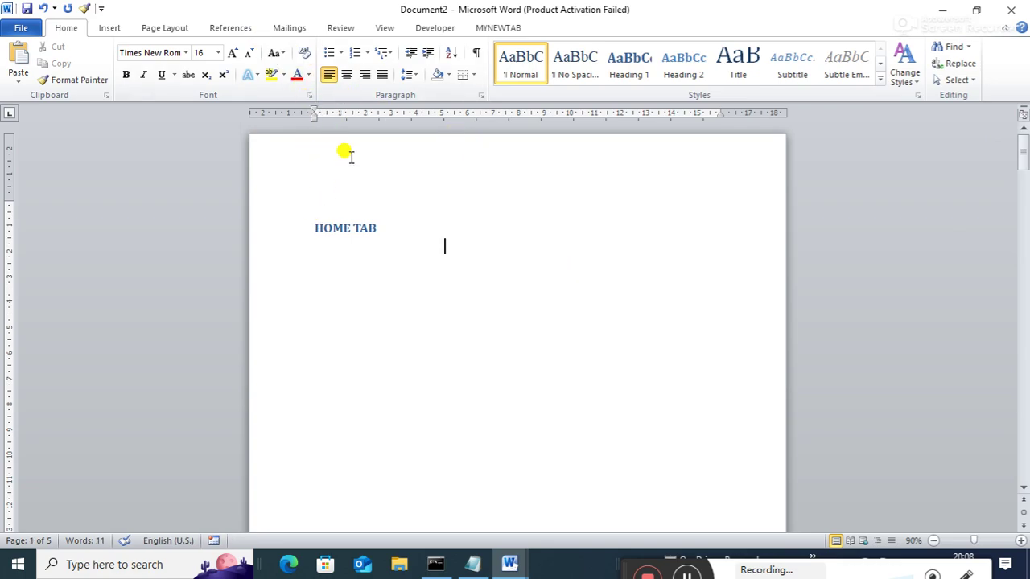
{"action": "key", "text": "ctrl+k"}
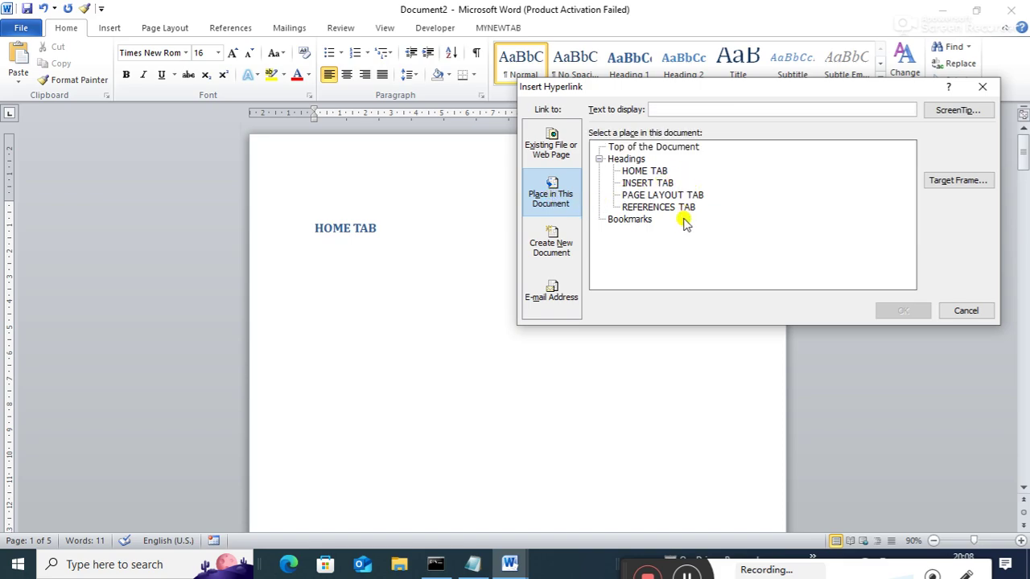
{"action": "left_click", "coordinate": [965, 312]}
Hyperlink the "HOME TAB" text on the first page to the HOME TAB heading in this document
{"action": "left_click_drag", "start_coordinate": [319, 229], "coordinate": [372, 234]}
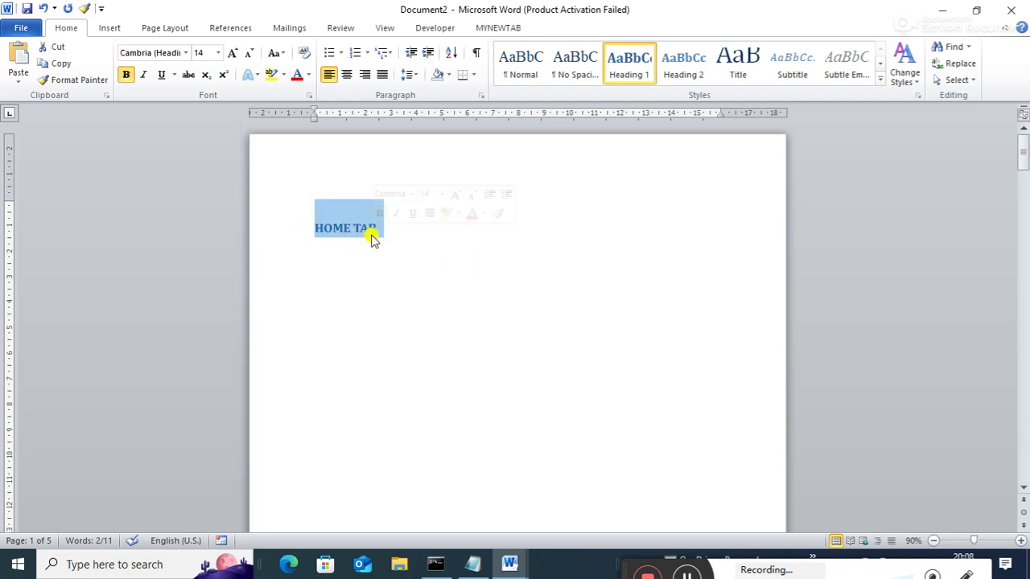
{"action": "key", "text": "ctrl+k"}
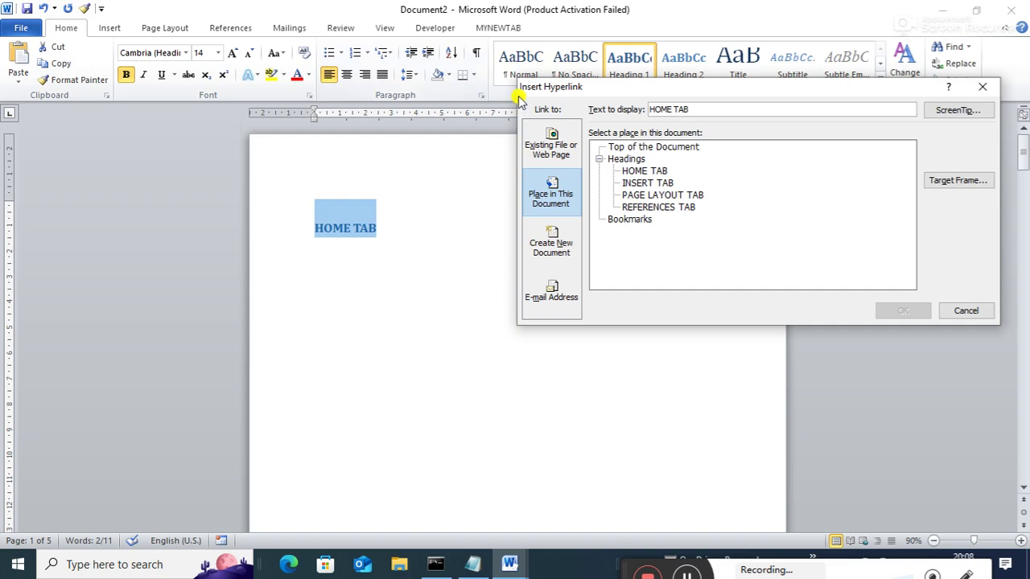
{"action": "left_click", "coordinate": [630, 171]}
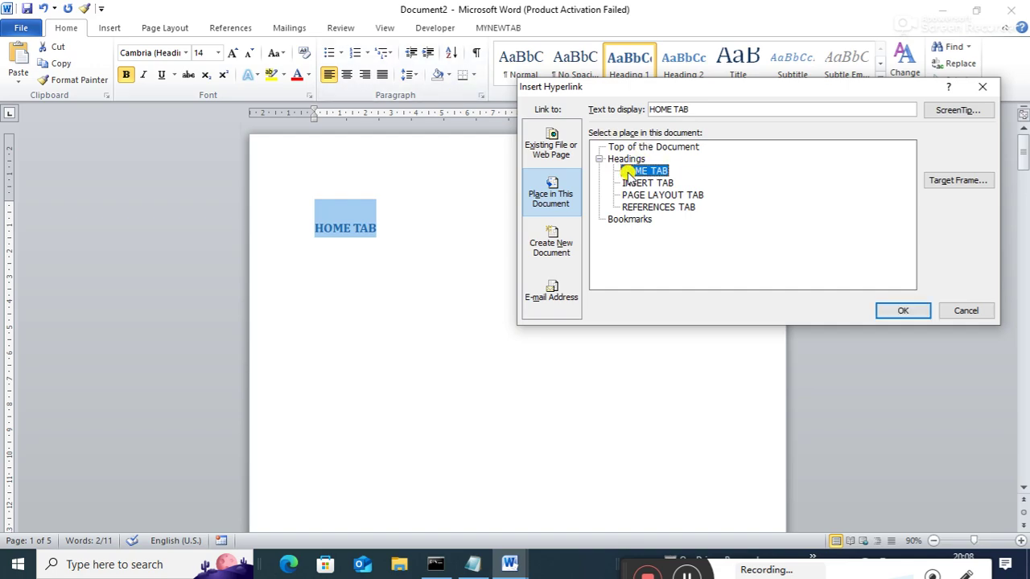
{"action": "left_click", "coordinate": [892, 310]}
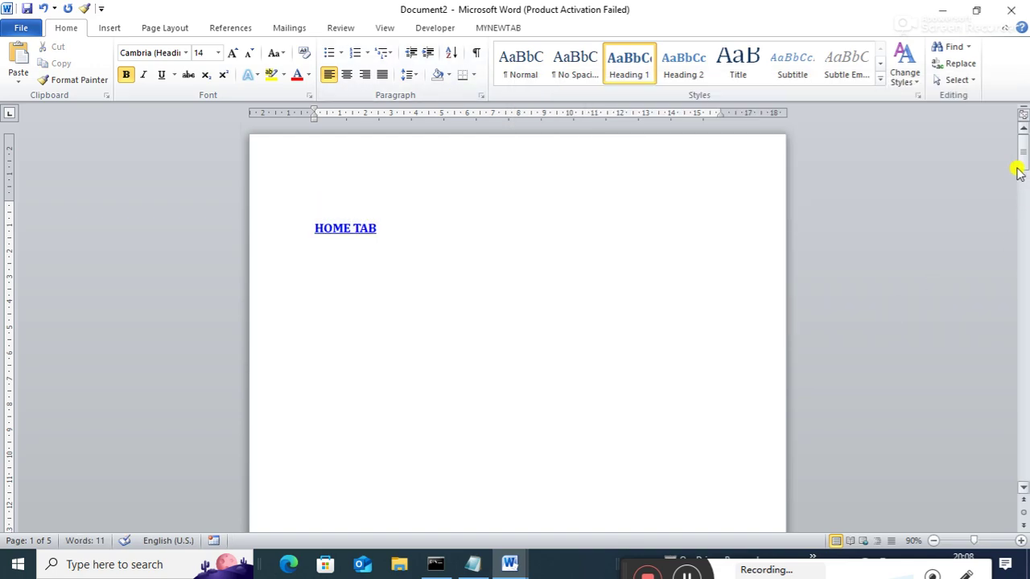
Hyperlink the "INSERT TAB" text on the second page to the INSERT TAB heading in this document
{"action": "left_click_drag", "start_coordinate": [1020, 137], "coordinate": [1026, 212]}
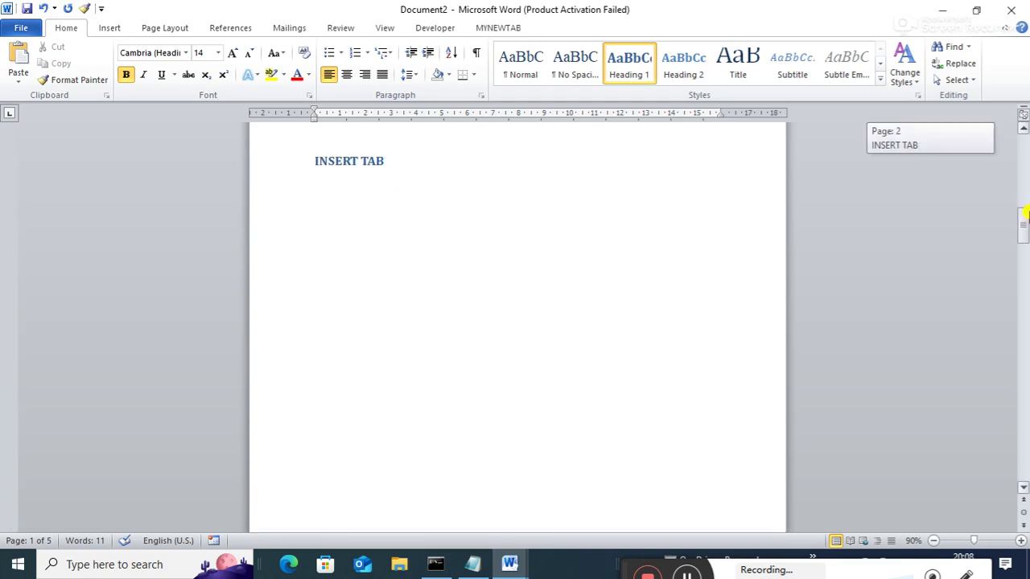
{"action": "left_click_drag", "start_coordinate": [313, 160], "coordinate": [393, 161]}
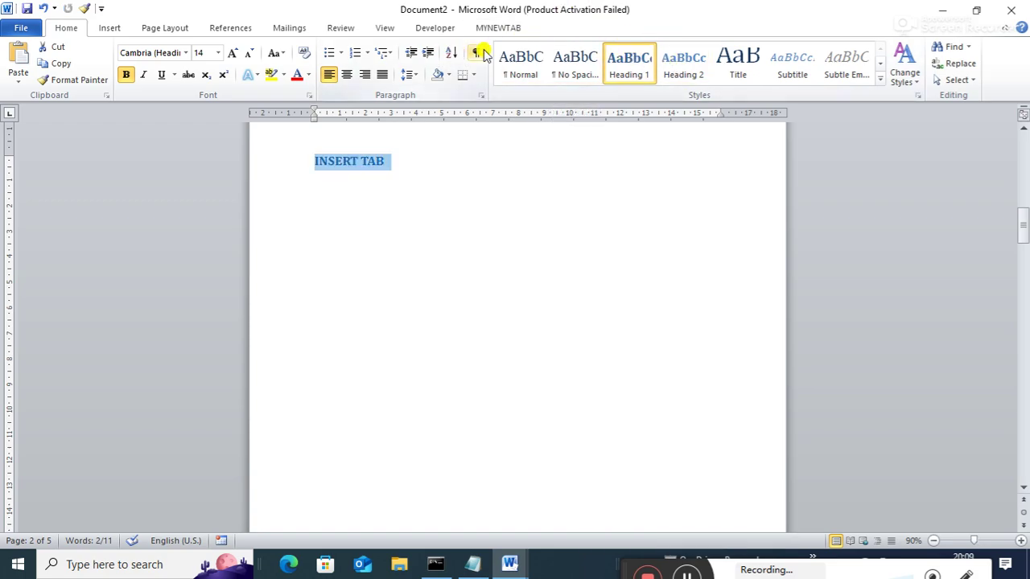
{"action": "key", "text": "ctrl+k"}
{"action": "left_click", "coordinate": [656, 183]}
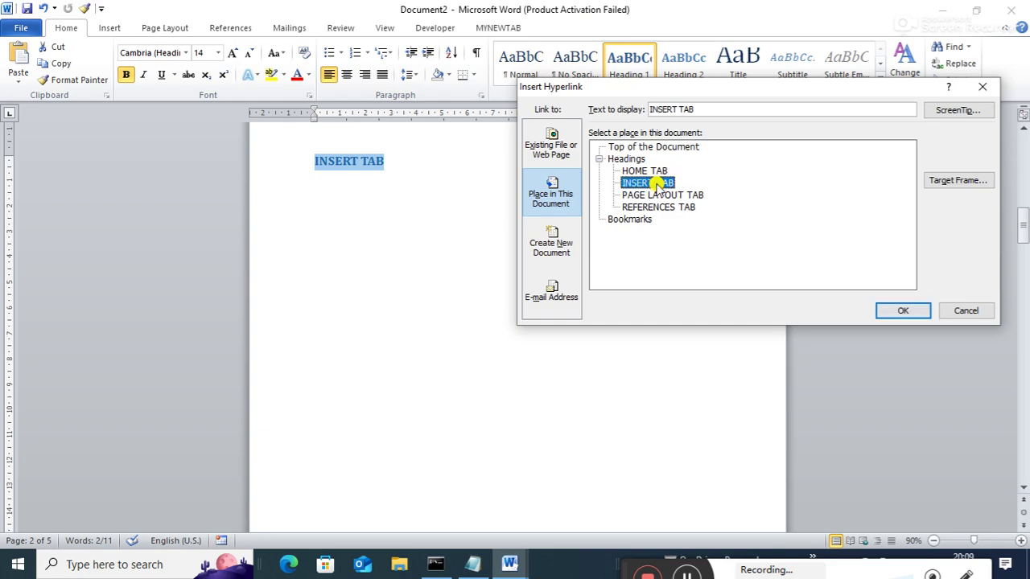
{"action": "left_click", "coordinate": [898, 313]}
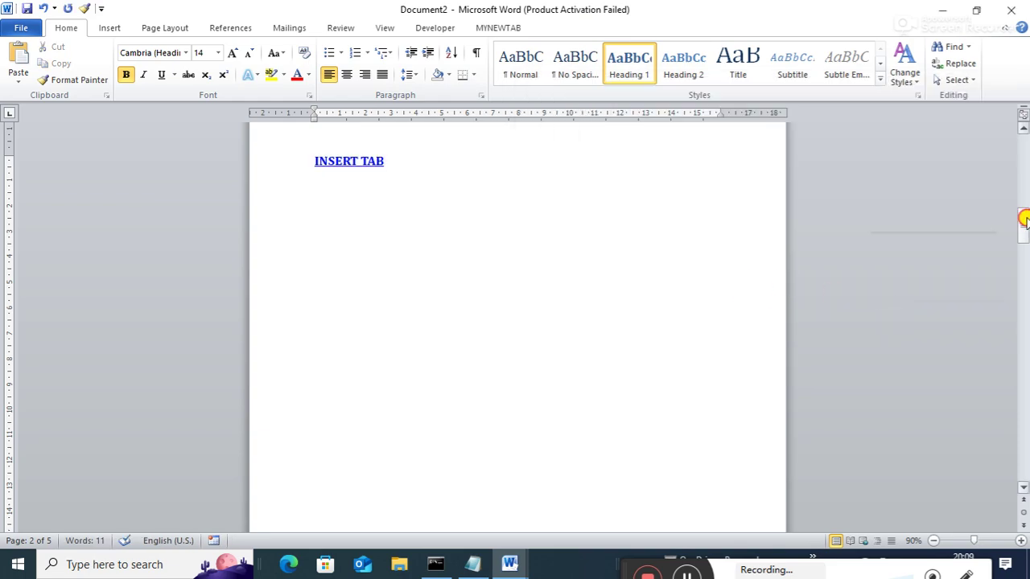
Follow the "HOME TAB" link on the first page and review its target in the hyperlink settings without changing it
{"action": "left_click_drag", "start_coordinate": [1024, 217], "coordinate": [992, 121]}
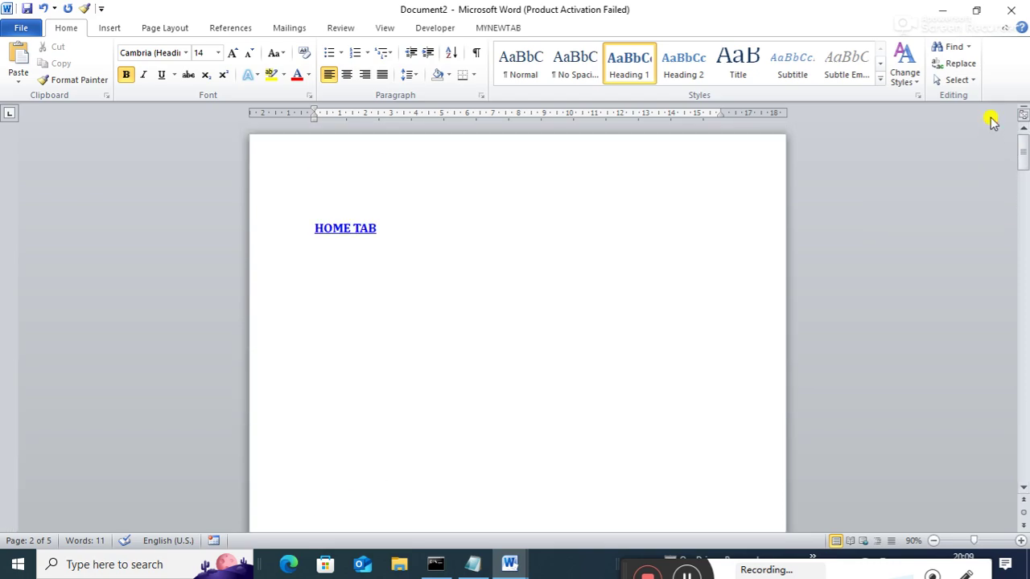
{"action": "left_click", "coordinate": [355, 230], "text": "ctrl"}
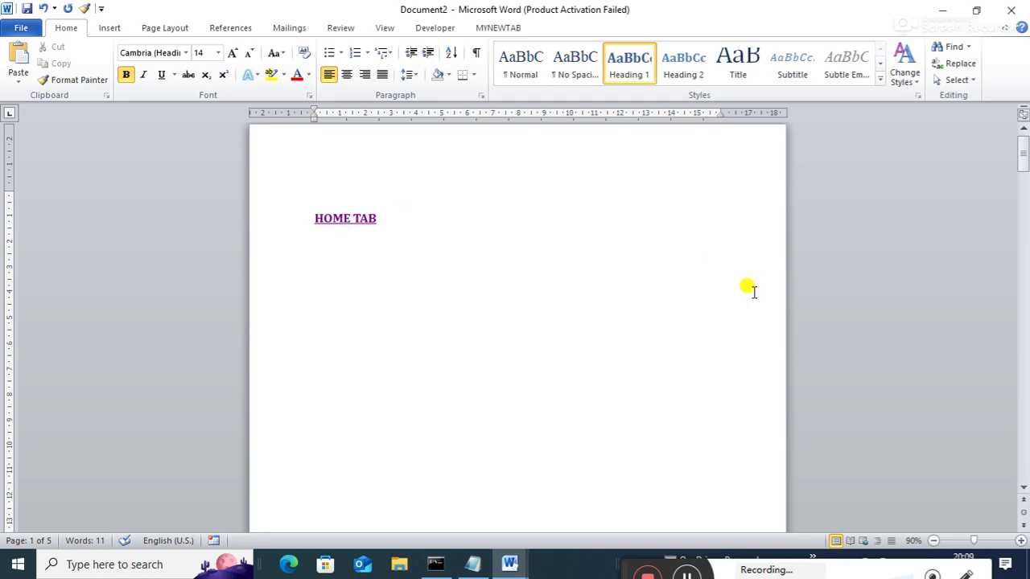
{"action": "double_click", "coordinate": [422, 231]}
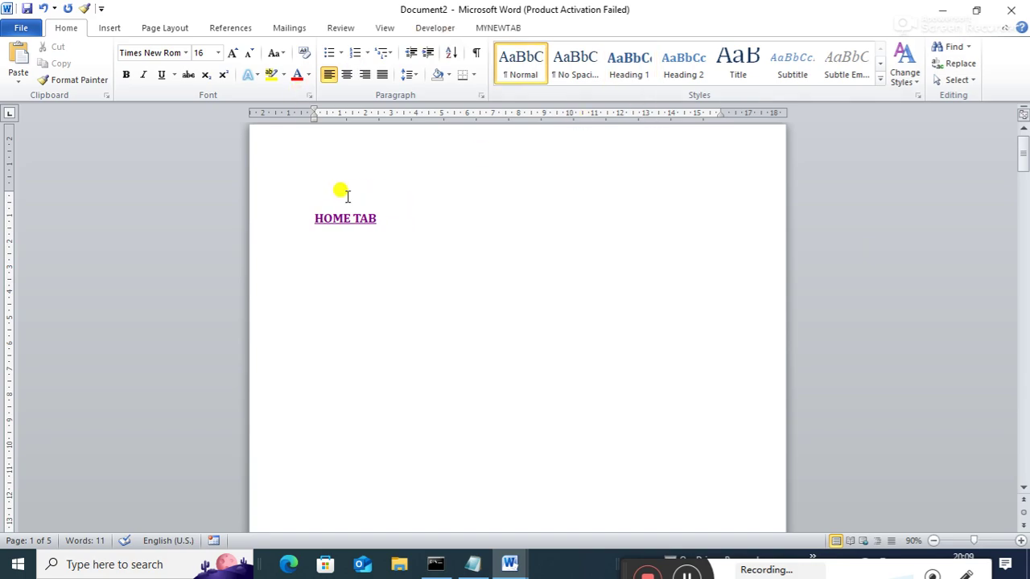
{"action": "left_click_drag", "start_coordinate": [378, 219], "coordinate": [317, 219]}
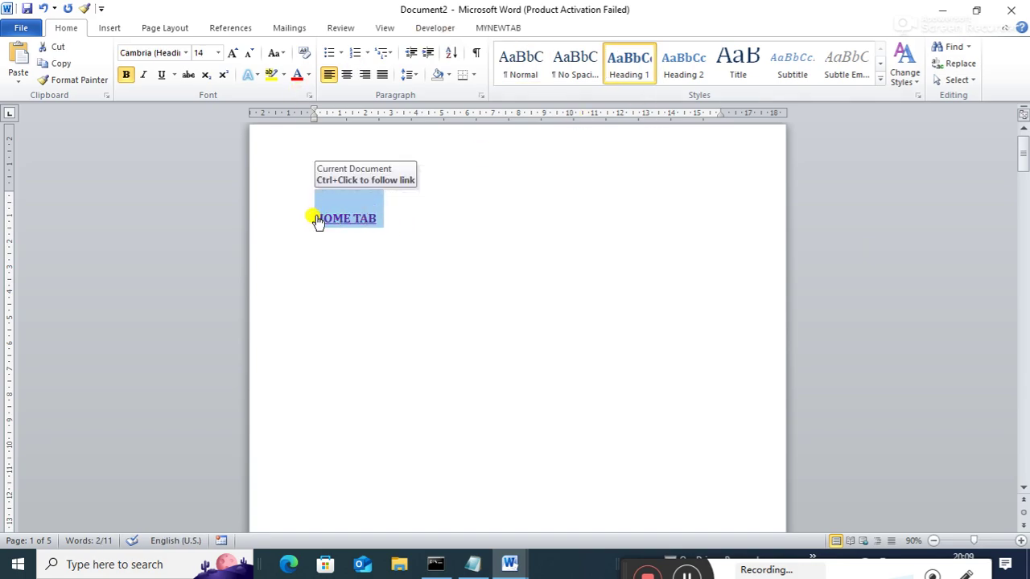
{"action": "key", "text": "ctrl+k"}
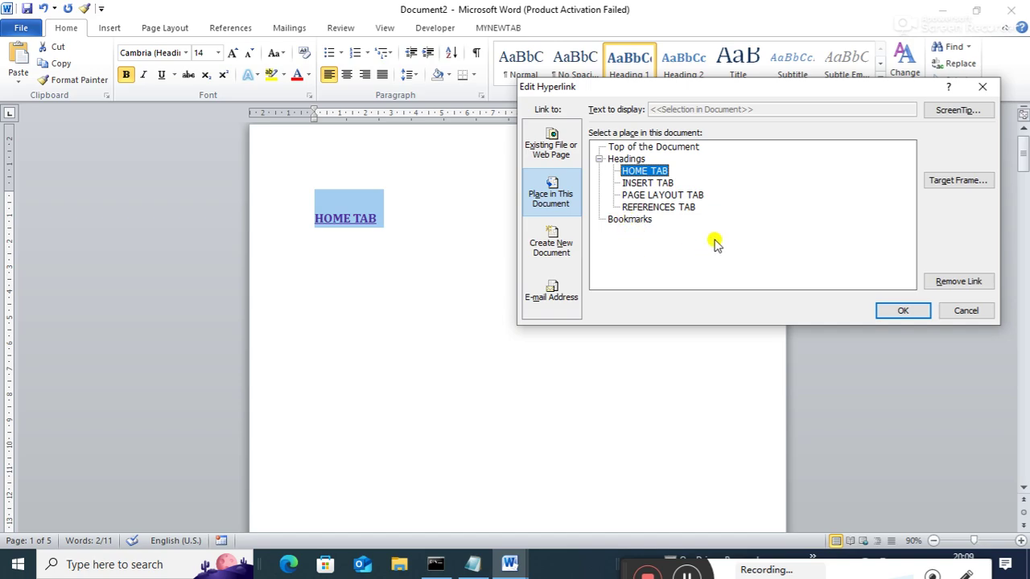
{"action": "left_click", "coordinate": [989, 312]}
{"action": "left_click", "coordinate": [513, 329]}
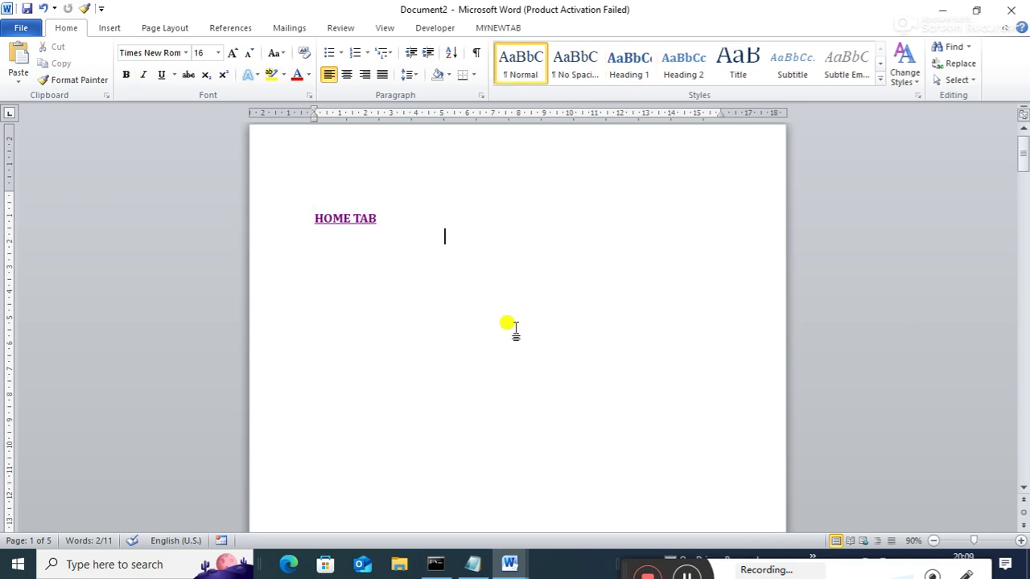
Delete the entire contents of the document
{"action": "key", "text": "ctrl+Return"}
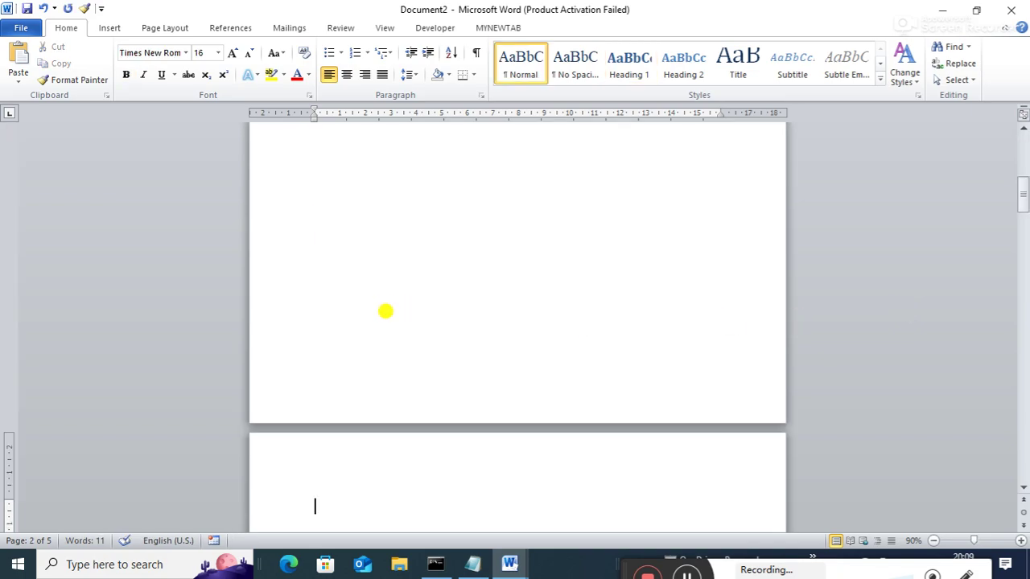
{"action": "key", "text": "ctrl+a"}
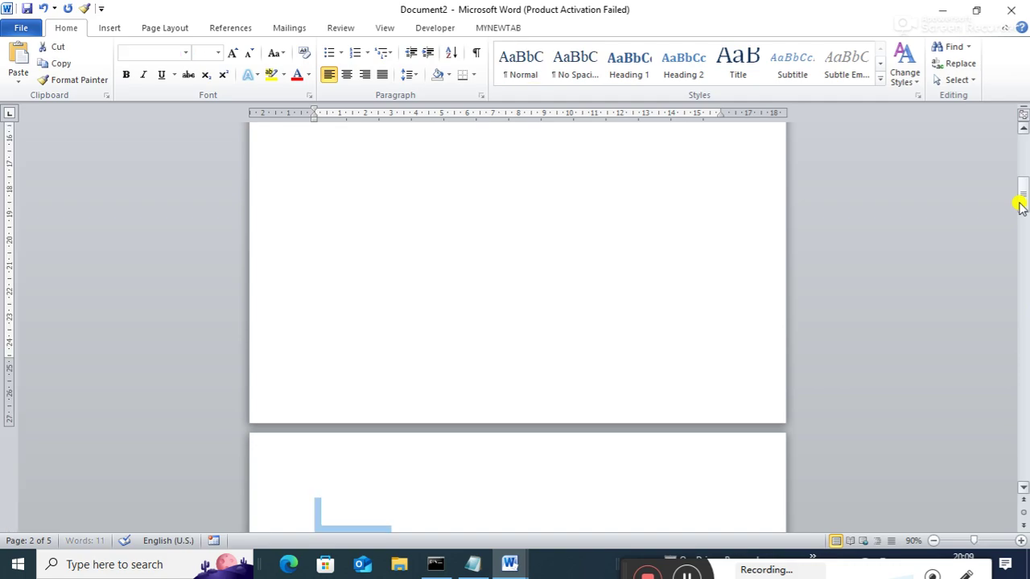
{"action": "key", "text": "Delete"}
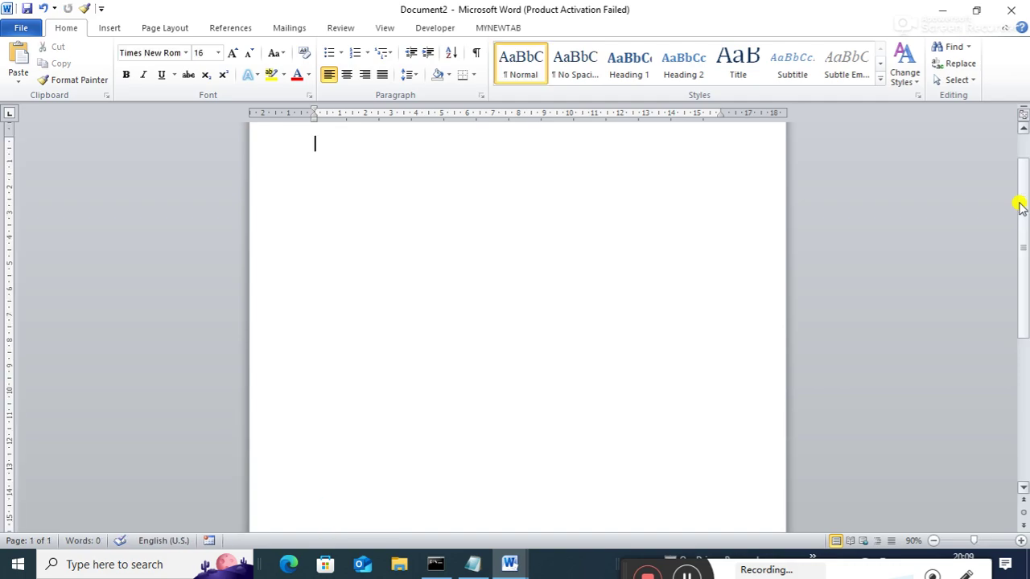
{"action": "type", "text": "=ROUND"}
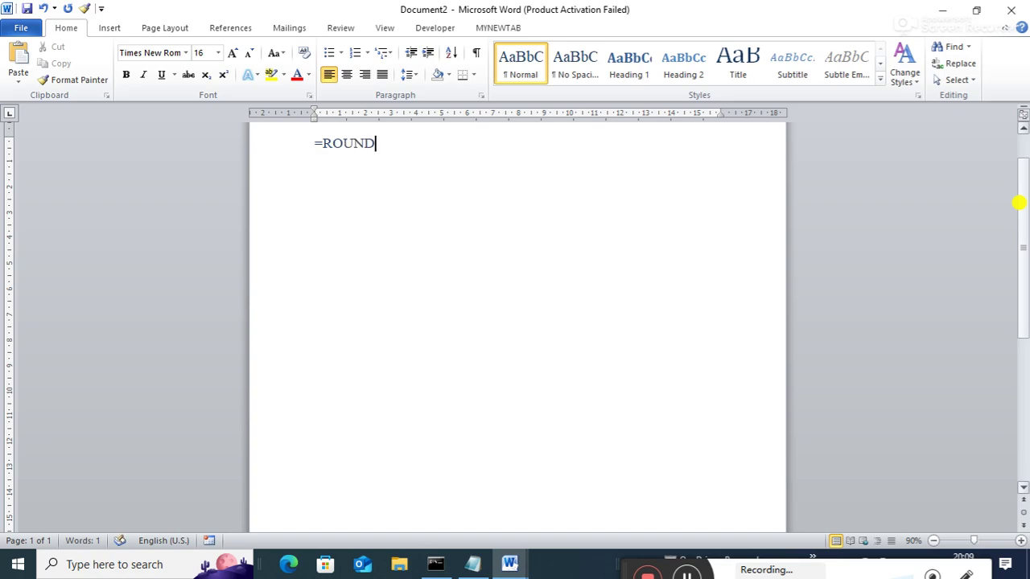
{"action": "type", "text": "(10,4)"}
{"action": "key", "text": "Return"}
{"action": "key", "text": "BackSpace"}
{"action": "key", "text": "BackSpace"}
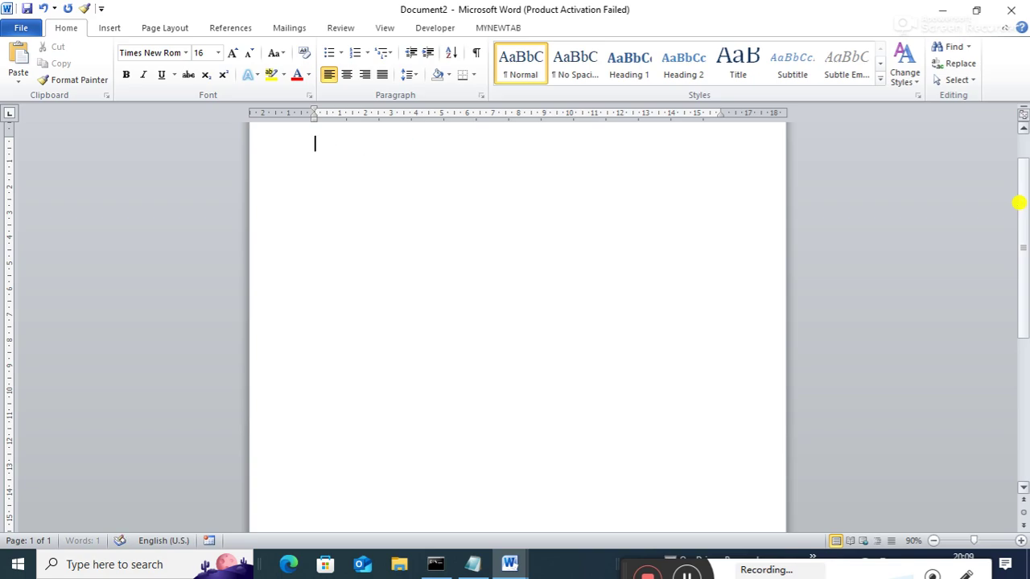
Generate sample text of ten paragraphs with four sentences each using =rand(10,4)
{"action": "type", "text": "=round"}
{"action": "key", "text": "BackSpace"}
{"action": "key", "text": "BackSpace"}
{"action": "type", "text": "and(10,4)"}
{"action": "key", "text": "Return"}
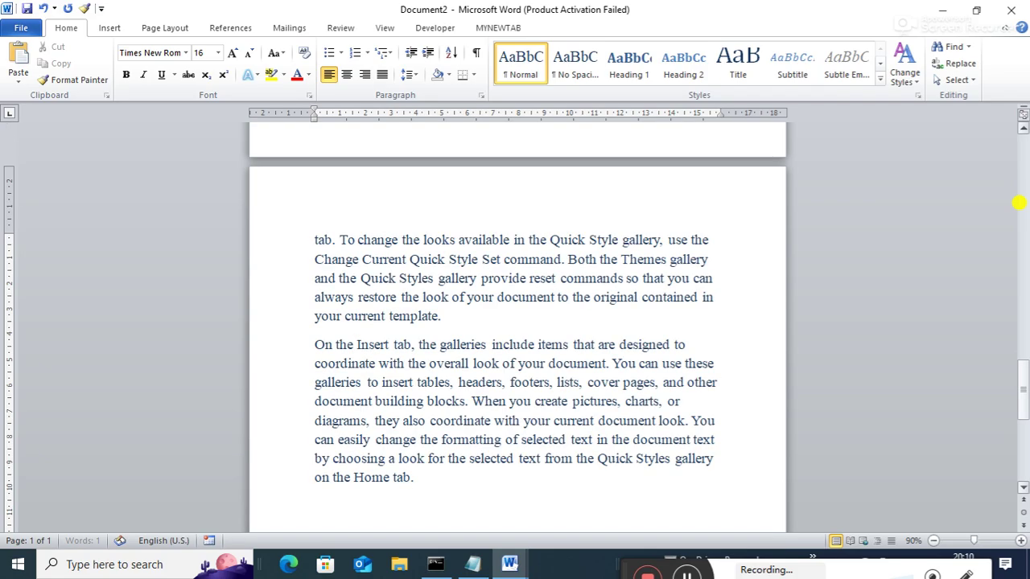
Undo the sample text generation to restore the =rand(10,4) formula
{"action": "left_click", "coordinate": [1022, 381]}
{"action": "left_click_drag", "start_coordinate": [1022, 381], "coordinate": [968, 138]}
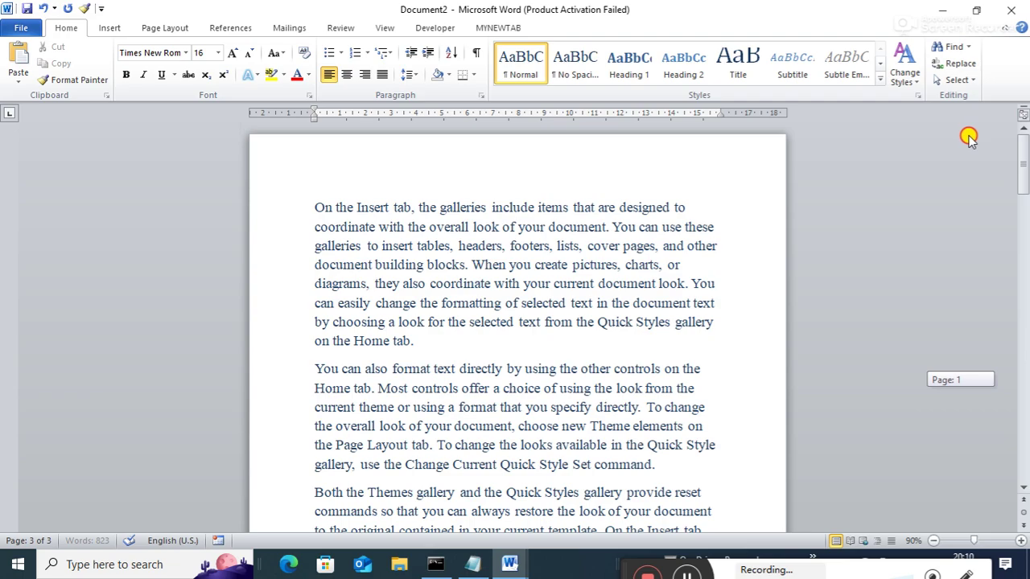
{"action": "key", "text": "ctrl+z"}
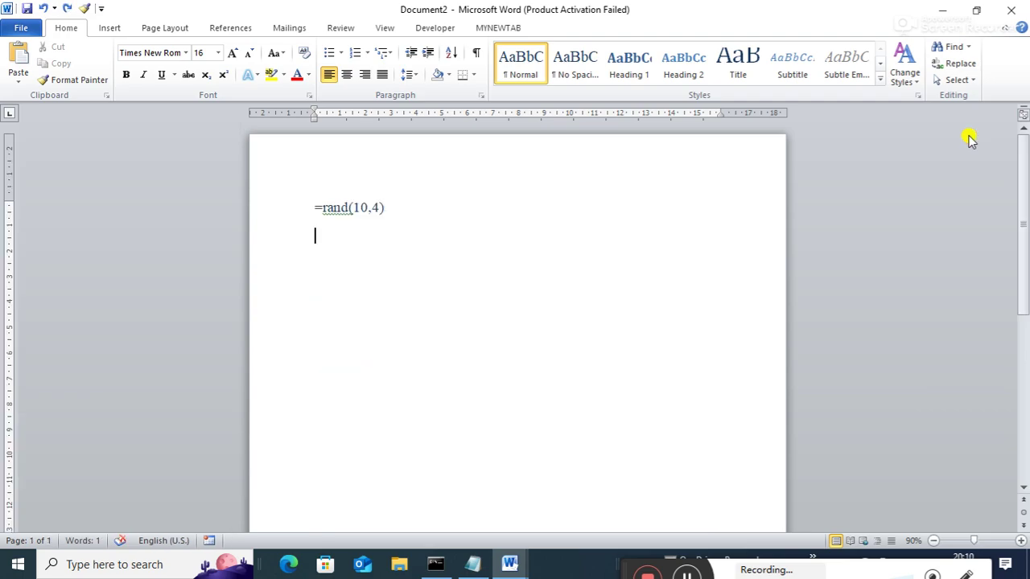
Change the formula to =rand(15,4) and generate fifteen paragraphs of sample text from it
{"action": "left_click", "coordinate": [359, 206]}
{"action": "key", "text": "Delete"}
{"action": "type", "text": "5"}
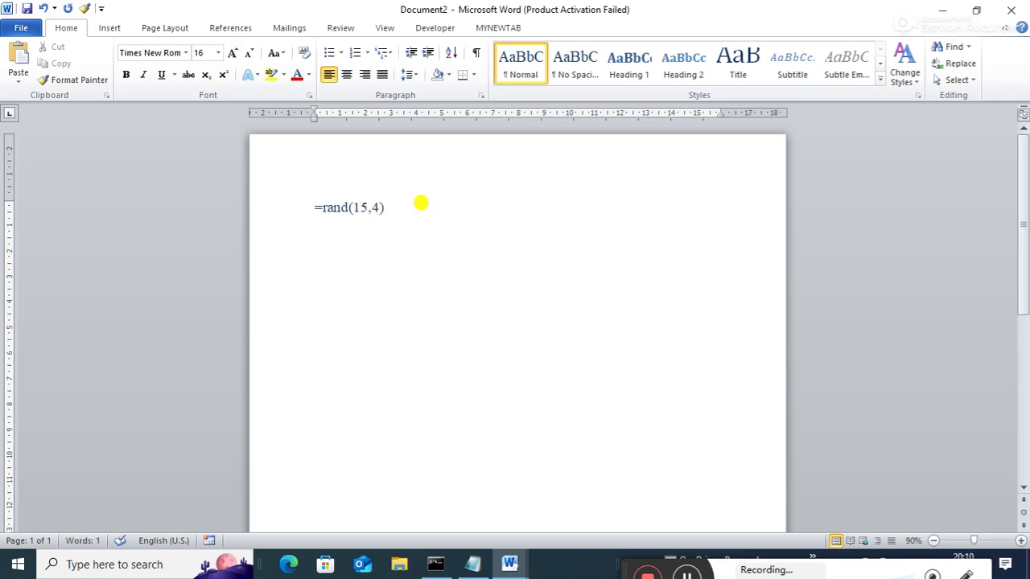
{"action": "key", "text": "Return"}
{"action": "key", "text": "BackSpace"}
{"action": "key", "text": "BackSpace"}
{"action": "type", "text": "5"}
{"action": "key", "text": "Right"}
{"action": "key", "text": "Right"}
{"action": "key", "text": "Right"}
{"action": "key", "text": "Return"}
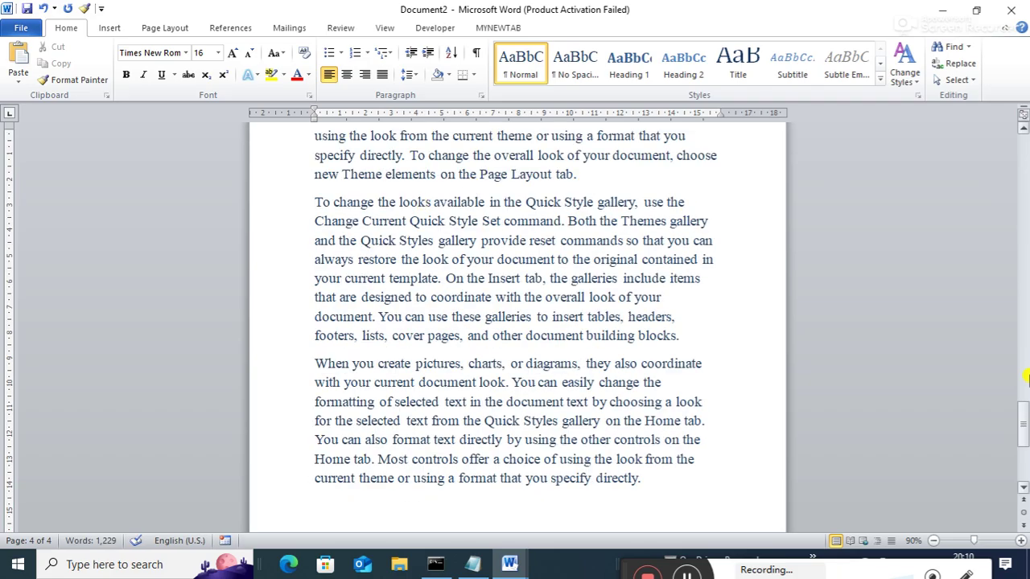
Bookmark the word "document." at the end of a second-page paragraph with the name havetoreadforward
{"action": "left_click_drag", "start_coordinate": [1024, 414], "coordinate": [995, 259]}
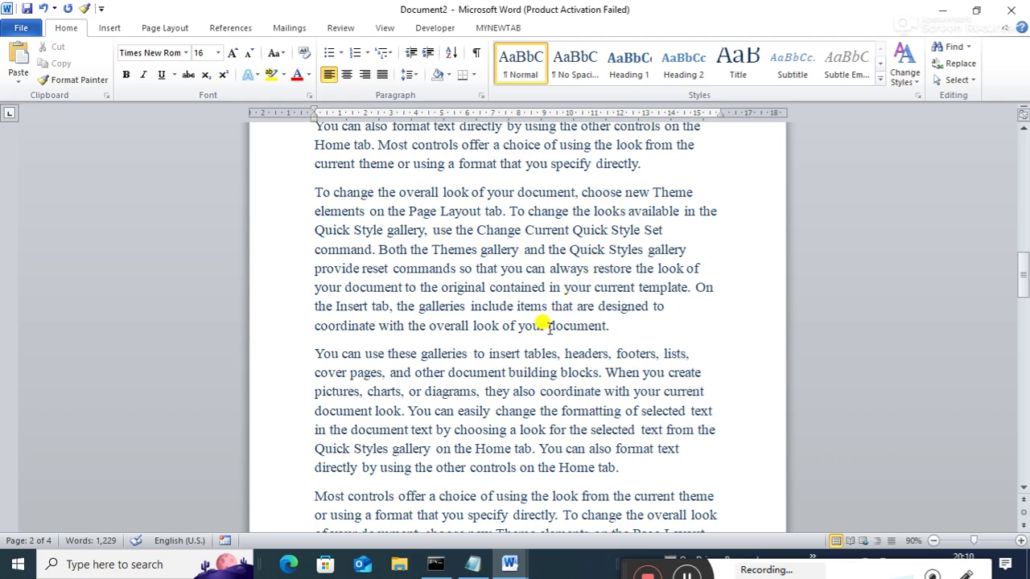
{"action": "left_click_drag", "start_coordinate": [548, 326], "coordinate": [610, 325]}
{"action": "left_click", "coordinate": [115, 30]}
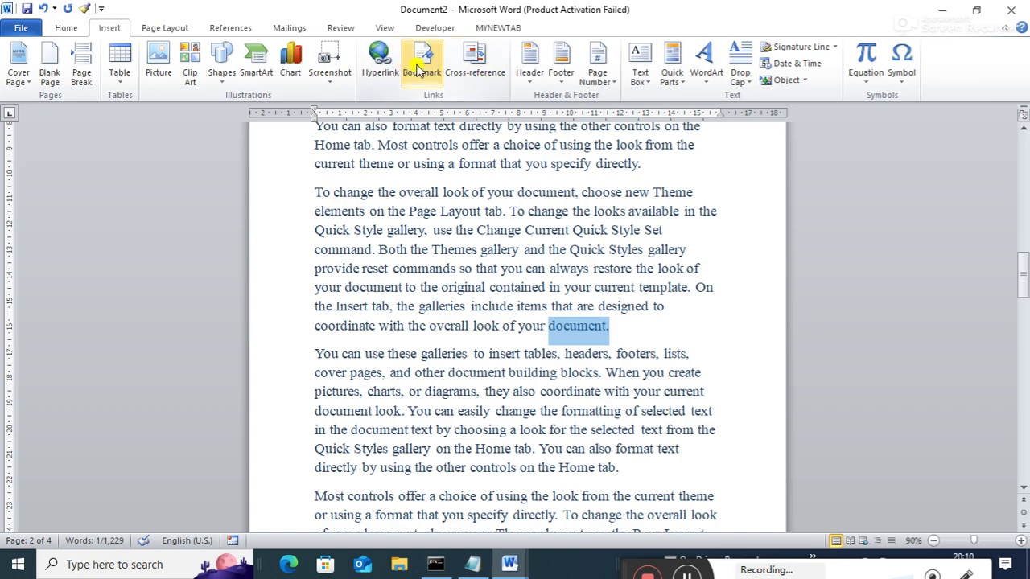
{"action": "left_click", "coordinate": [420, 70]}
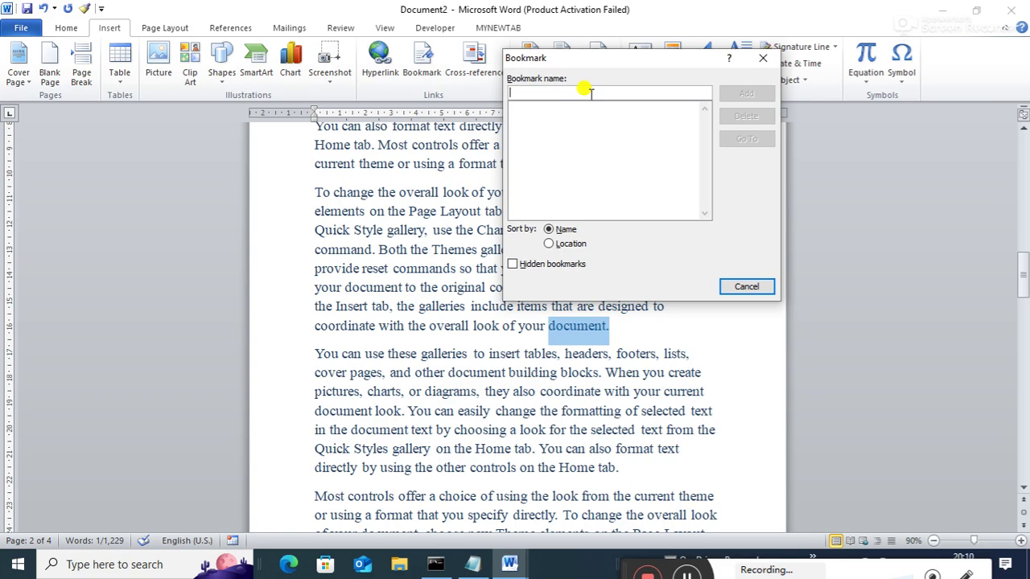
{"action": "type", "text": "havetoreadforward"}
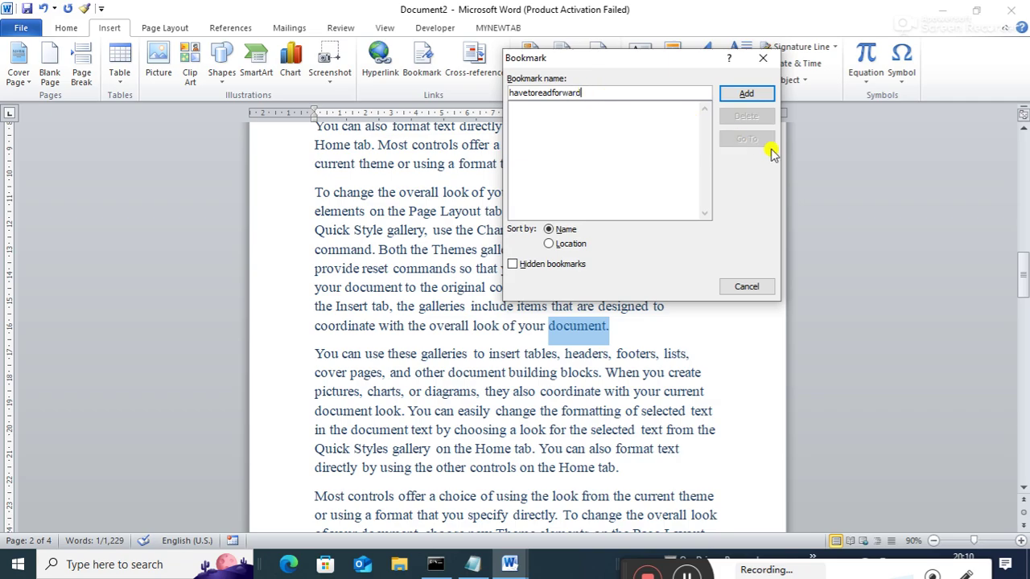
{"action": "left_click", "coordinate": [735, 94]}
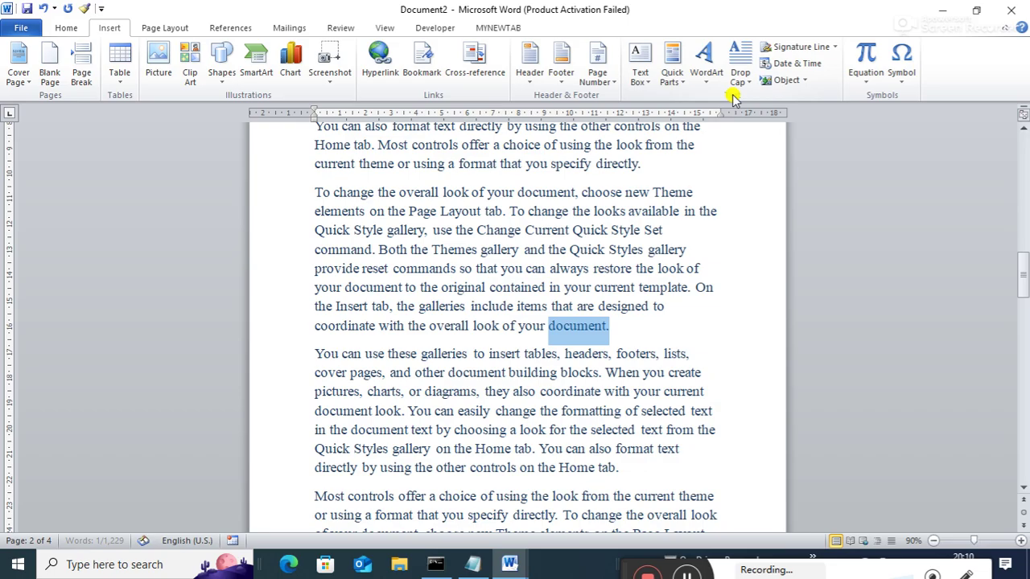
{"action": "left_click", "coordinate": [747, 340]}
From the beginning of the document, go to the havetoreadforward bookmark using the Bookmark dialog
{"action": "left_click_drag", "start_coordinate": [1027, 302], "coordinate": [954, 108]}
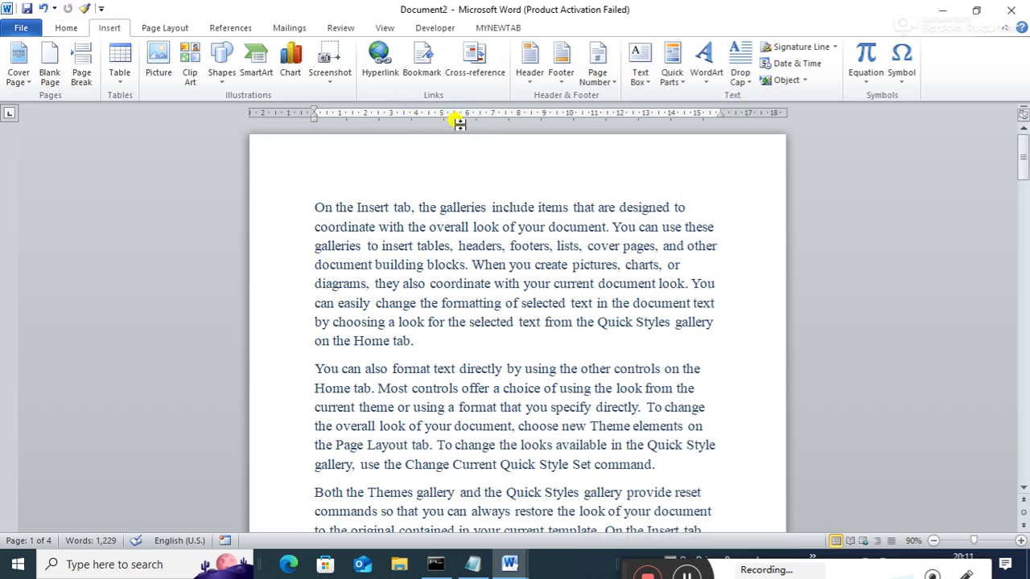
{"action": "left_click", "coordinate": [424, 71]}
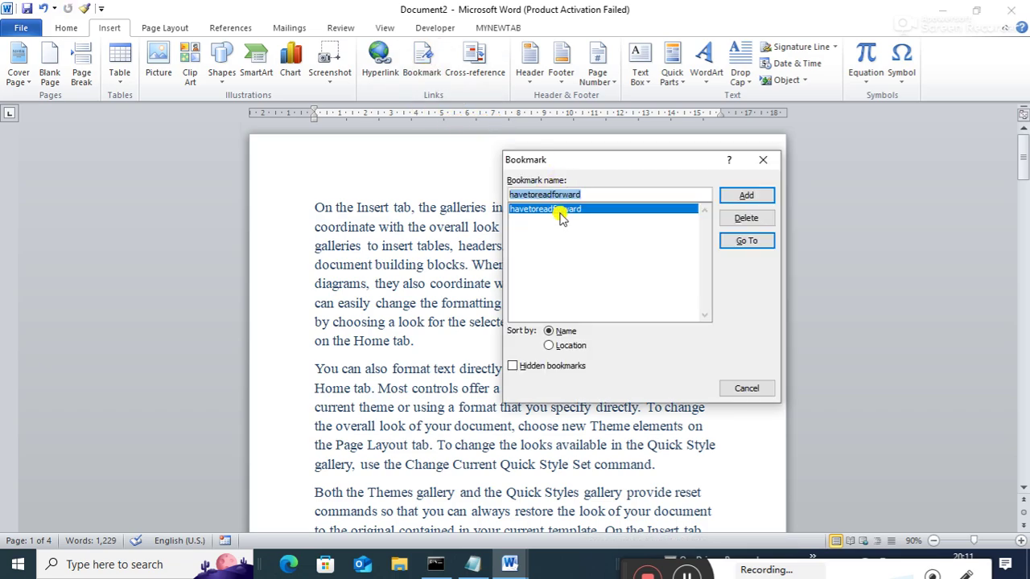
{"action": "left_click", "coordinate": [744, 243]}
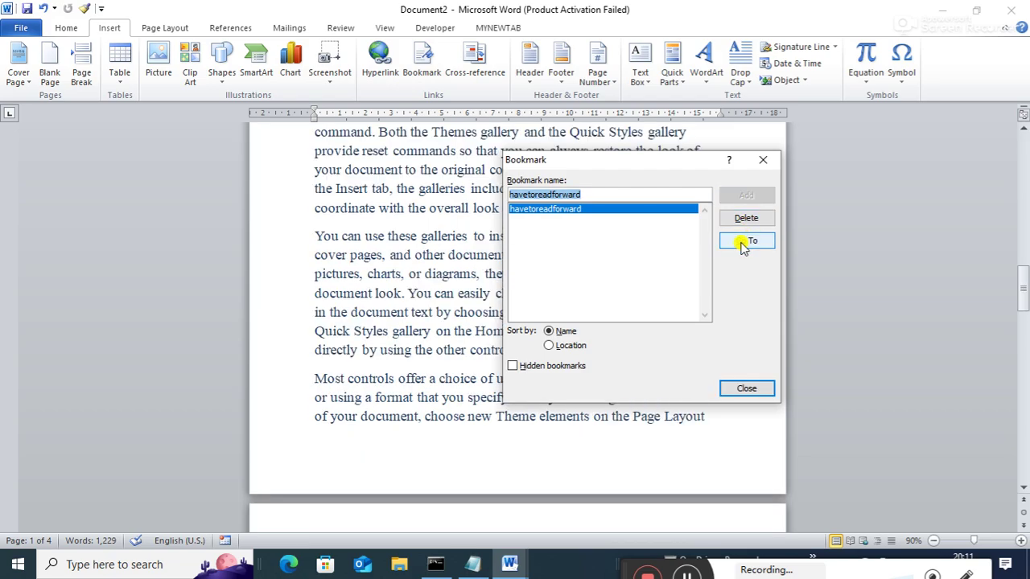
{"action": "left_click", "coordinate": [762, 160]}
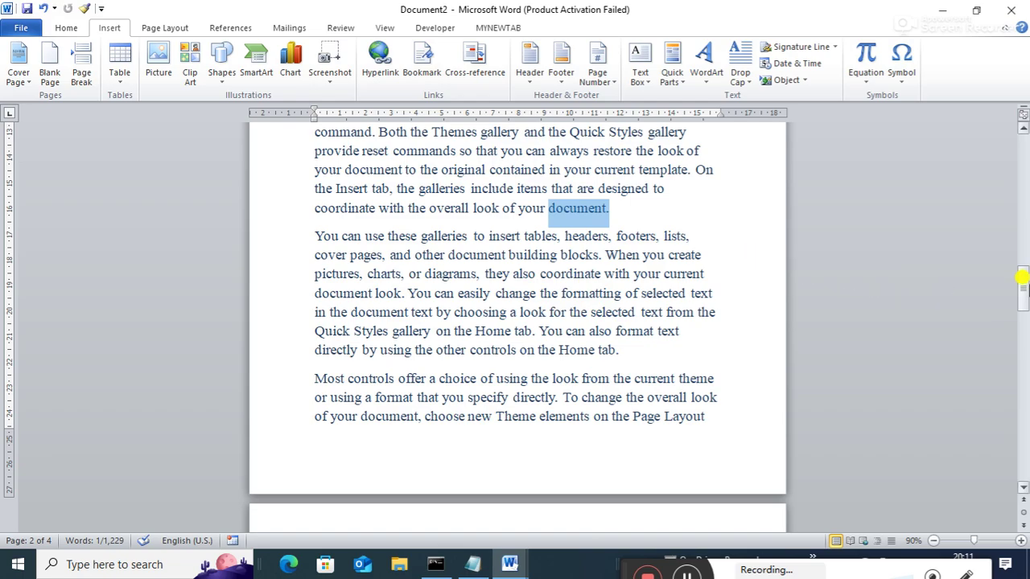
Link the document's first word "On" to the havetoreadforward bookmark
{"action": "left_click_drag", "start_coordinate": [1023, 283], "coordinate": [994, 98]}
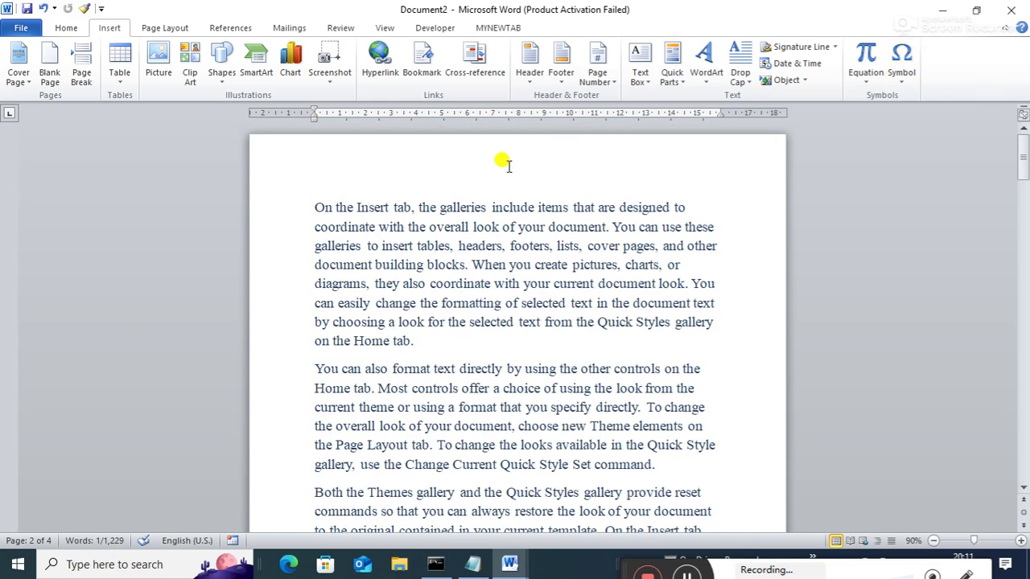
{"action": "left_click_drag", "start_coordinate": [309, 208], "coordinate": [329, 201]}
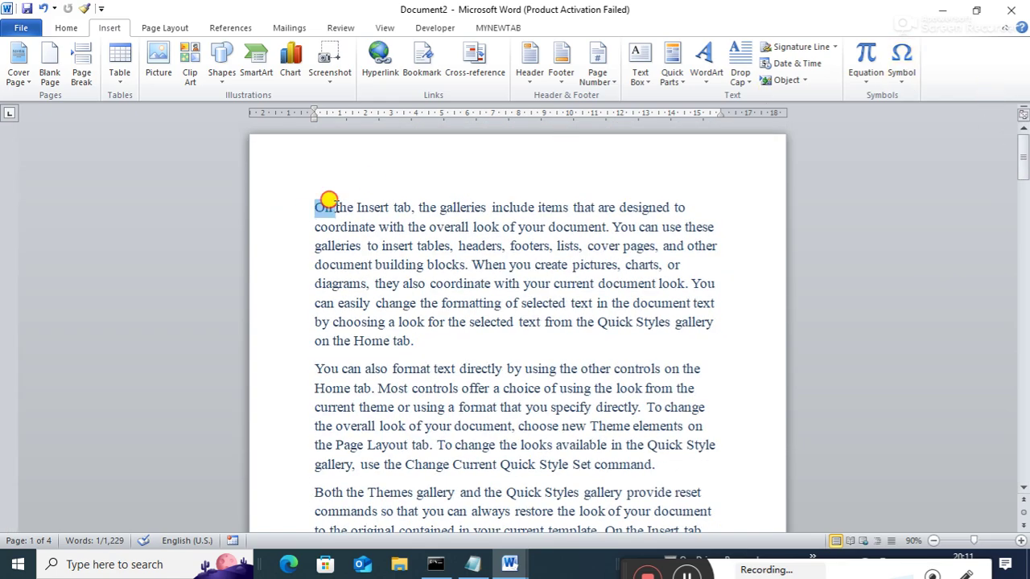
{"action": "key", "text": "ctrl+k"}
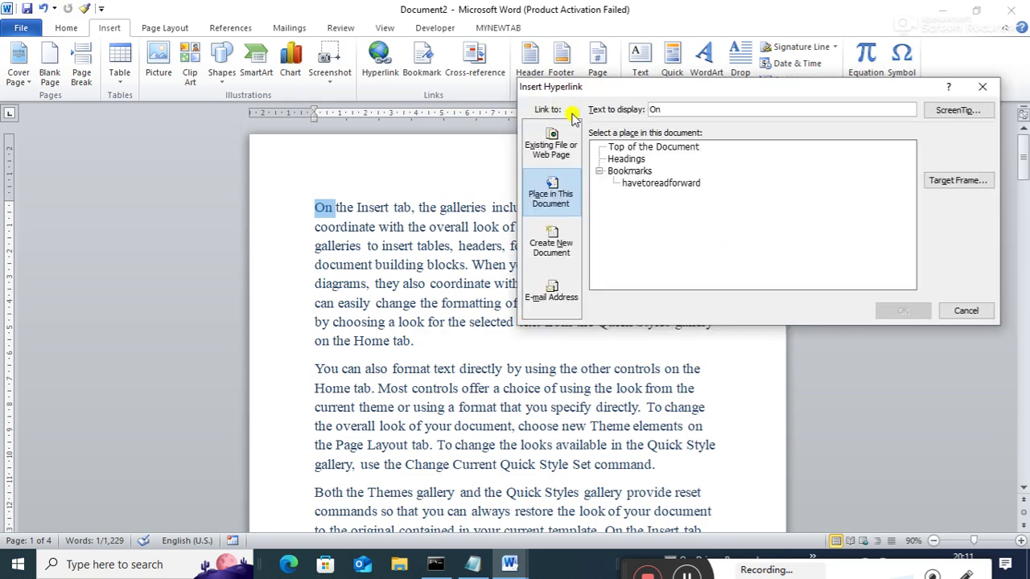
{"action": "left_click", "coordinate": [657, 185]}
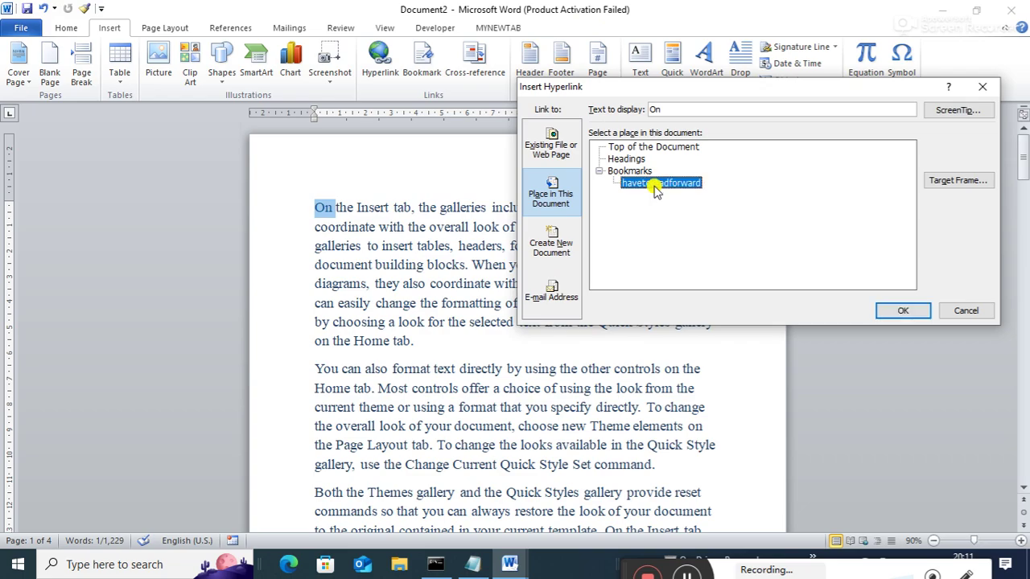
{"action": "left_click", "coordinate": [898, 314]}
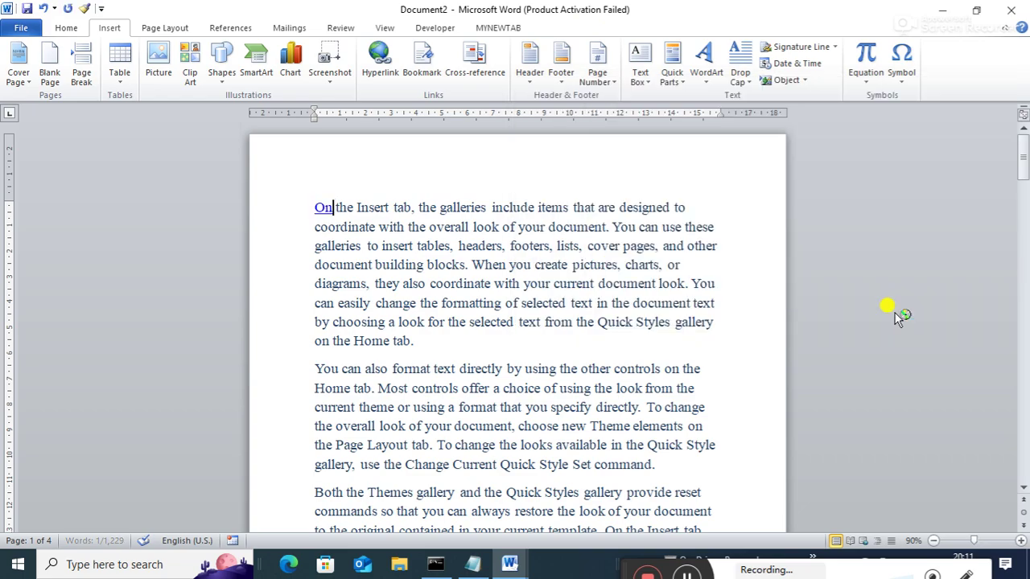
Follow the "On" hyperlink to test it, and return to the first page
{"action": "left_click", "coordinate": [323, 214], "text": "ctrl"}
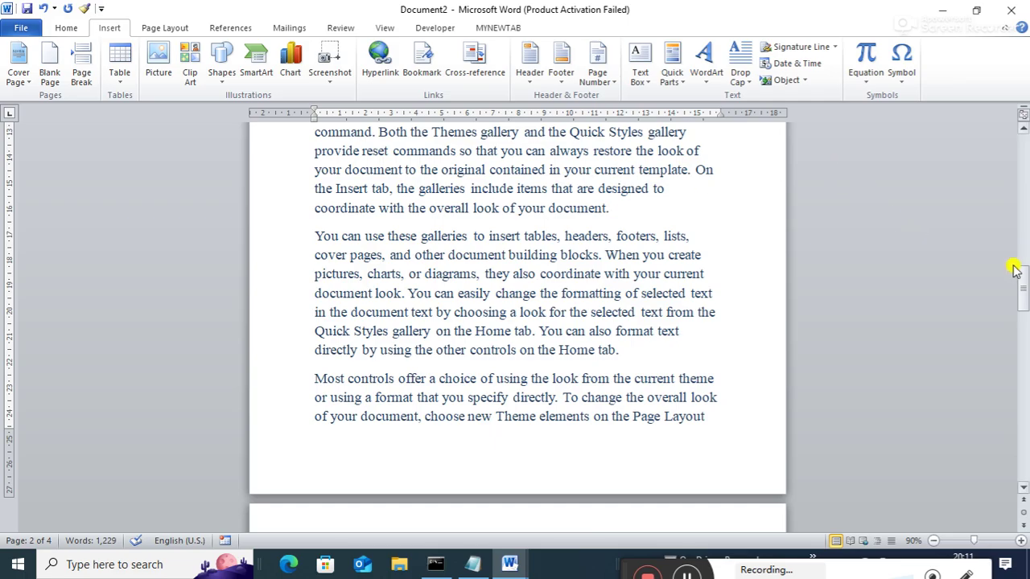
{"action": "left_click_drag", "start_coordinate": [1015, 270], "coordinate": [1014, 143]}
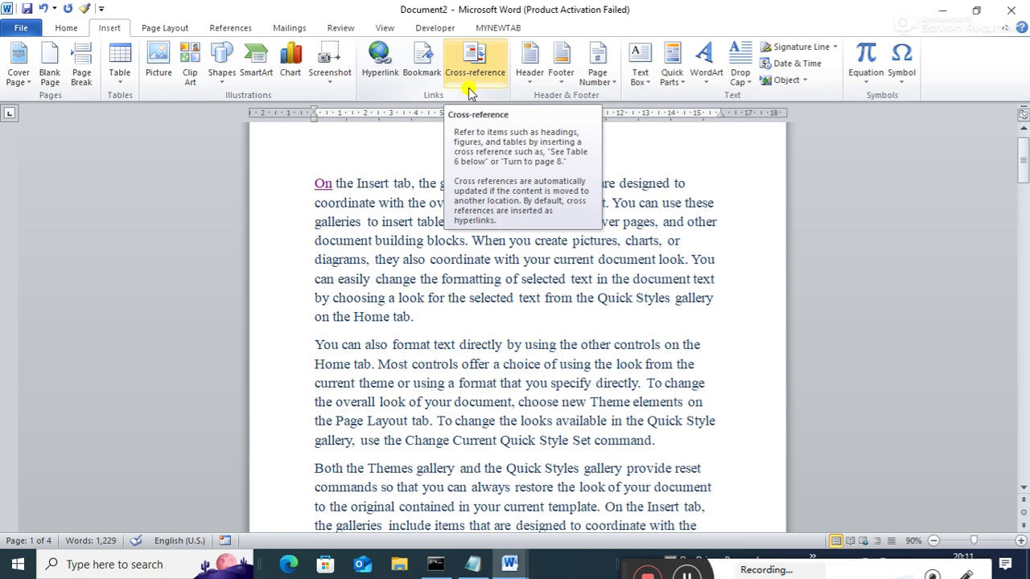
{"action": "left_click", "coordinate": [1023, 161]}
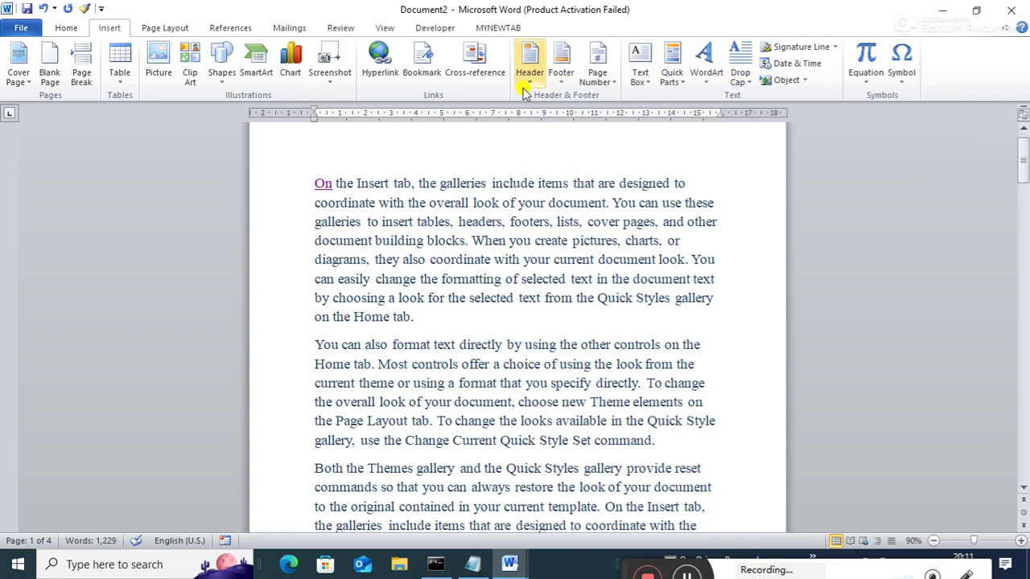
{"action": "left_click", "coordinate": [537, 263]}
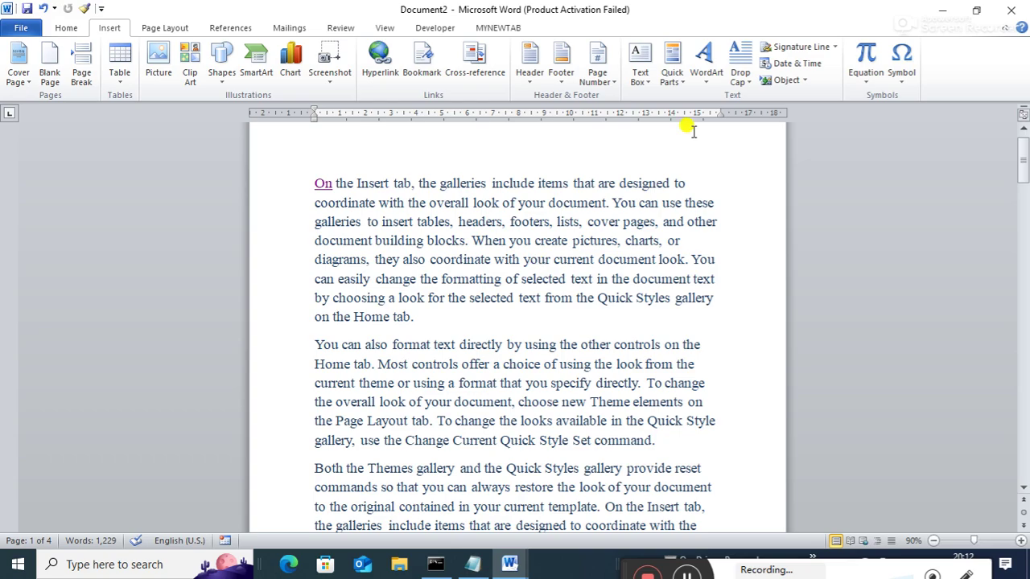
Close Document2 without saving it, and delete the entire contents of Document1
{"action": "left_click", "coordinate": [1010, 11]}
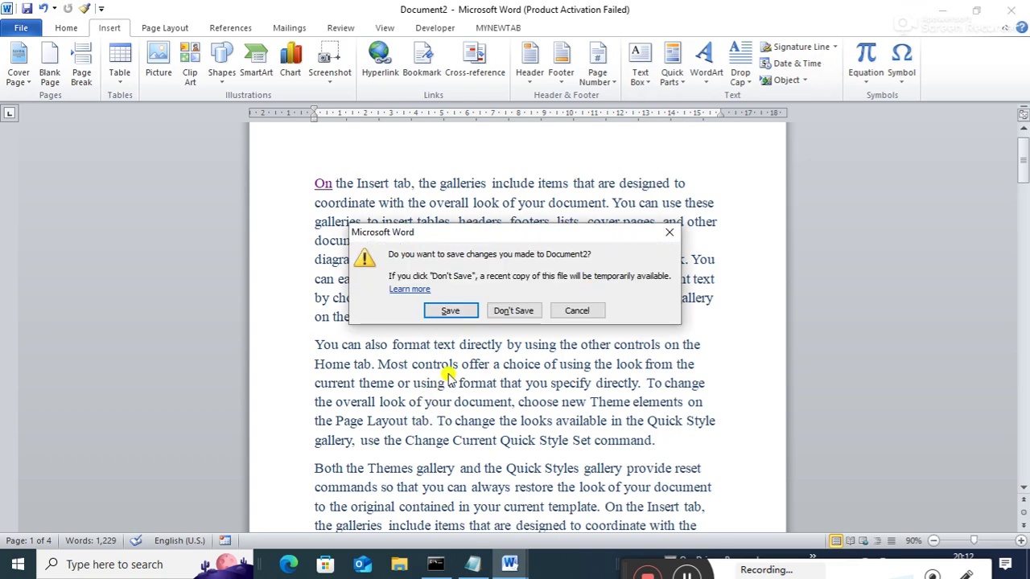
{"action": "left_click", "coordinate": [513, 311]}
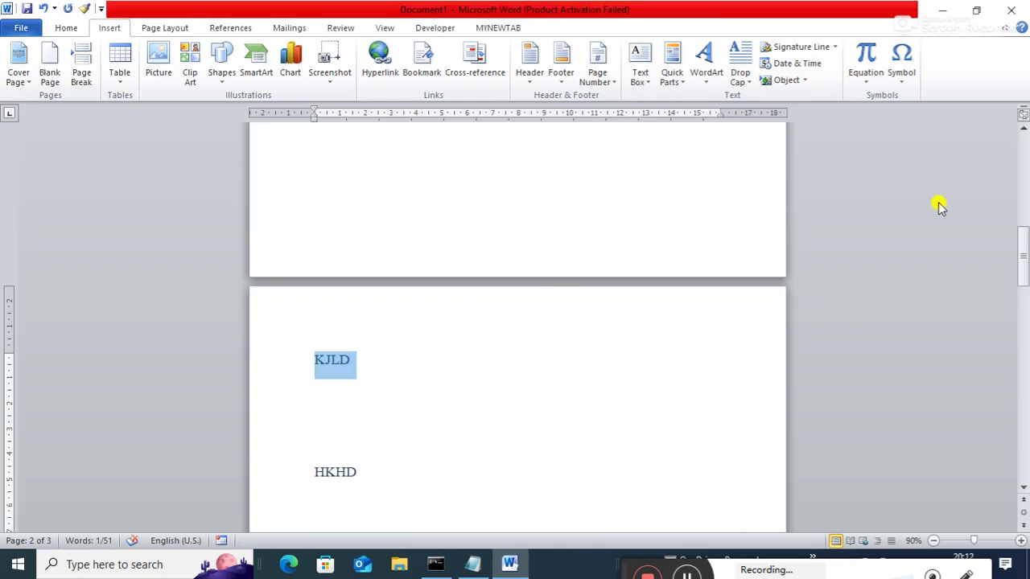
{"action": "left_click_drag", "start_coordinate": [1024, 233], "coordinate": [957, 40]}
{"action": "key", "text": "ctrl+a"}
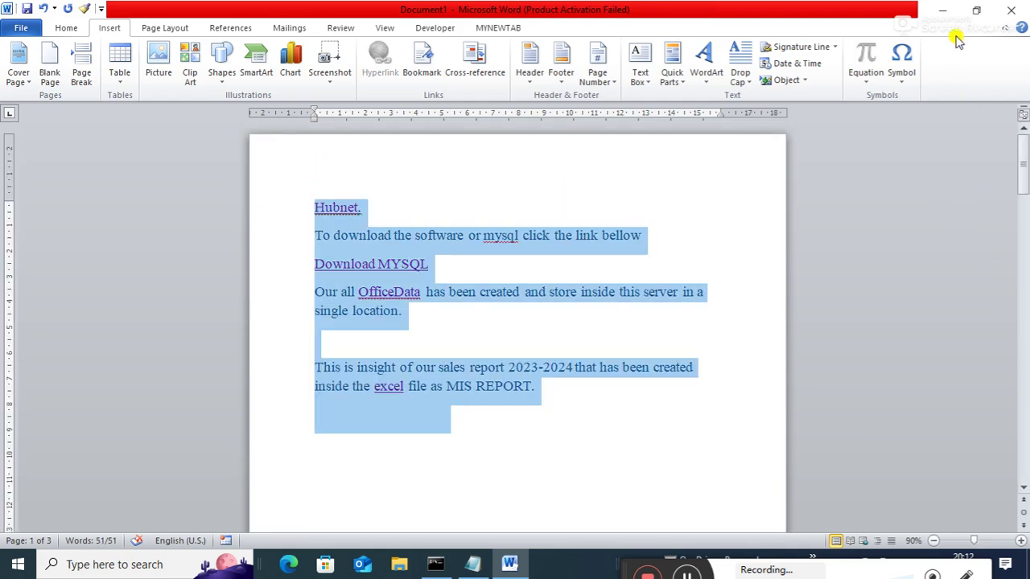
{"action": "key", "text": "Delete"}
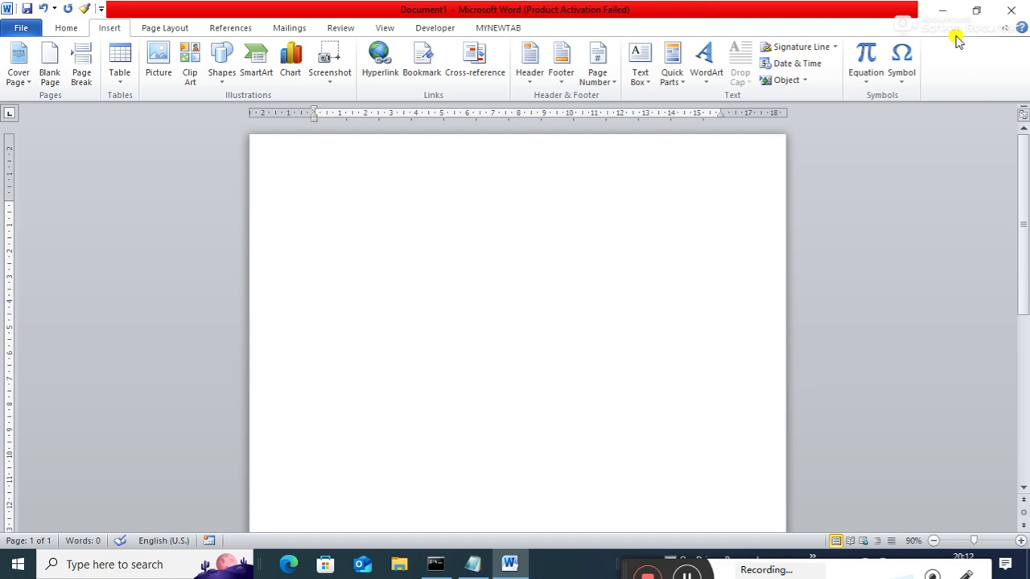
Insert a page break in the empty document and enter the text "home" on page 2
{"action": "key", "text": "ctrl+Return"}
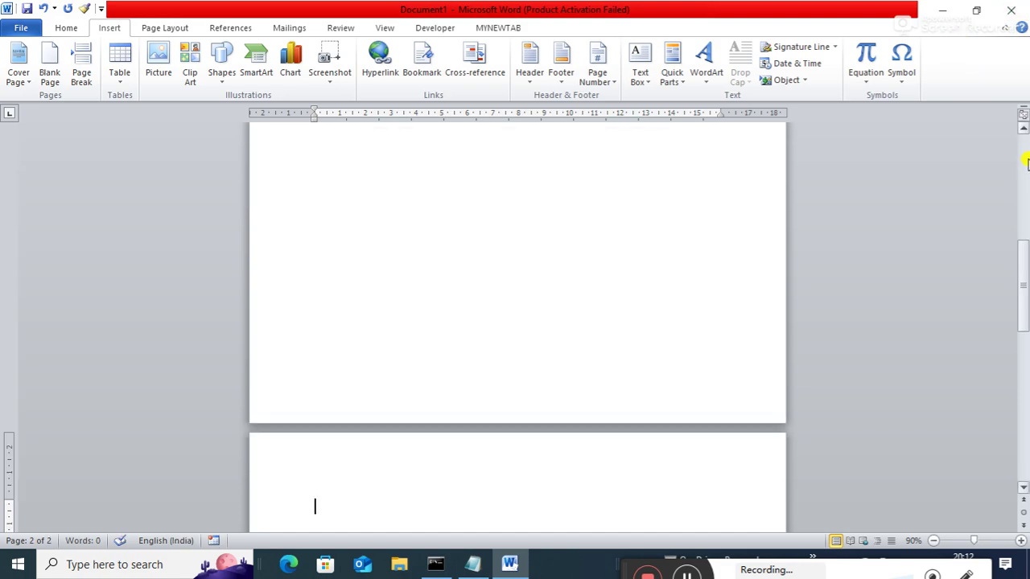
{"action": "left_click_drag", "start_coordinate": [1025, 246], "coordinate": [1022, 281]}
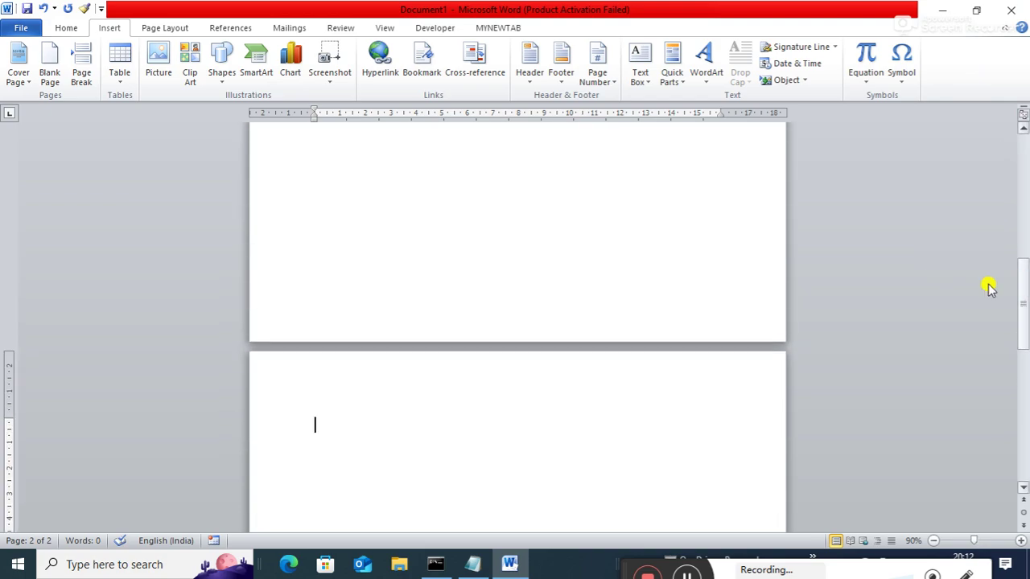
{"action": "type", "text": "home"}
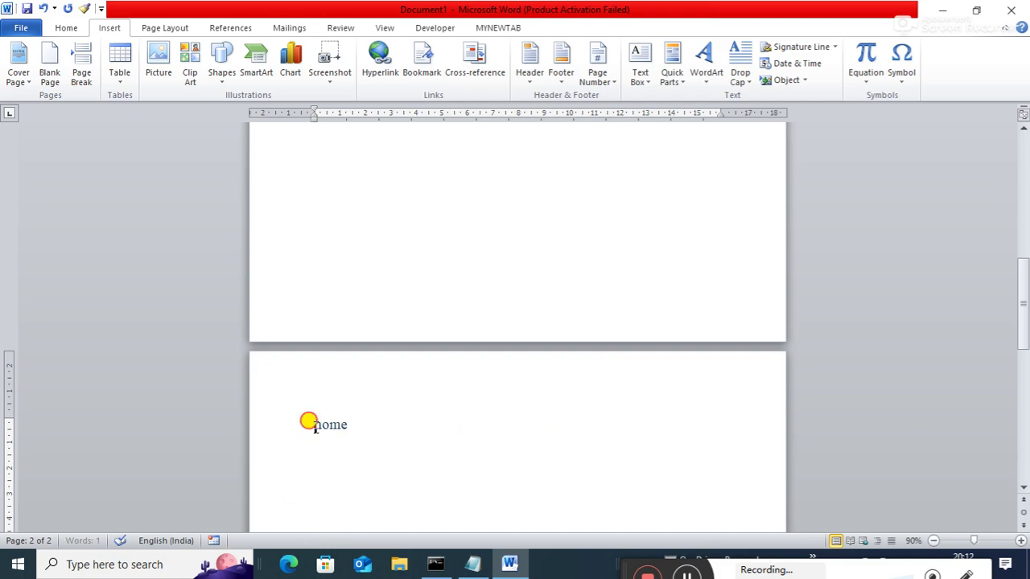
Apply the Heading 1 style to the word "home" and change it to uppercase
{"action": "left_click_drag", "start_coordinate": [310, 421], "coordinate": [358, 415]}
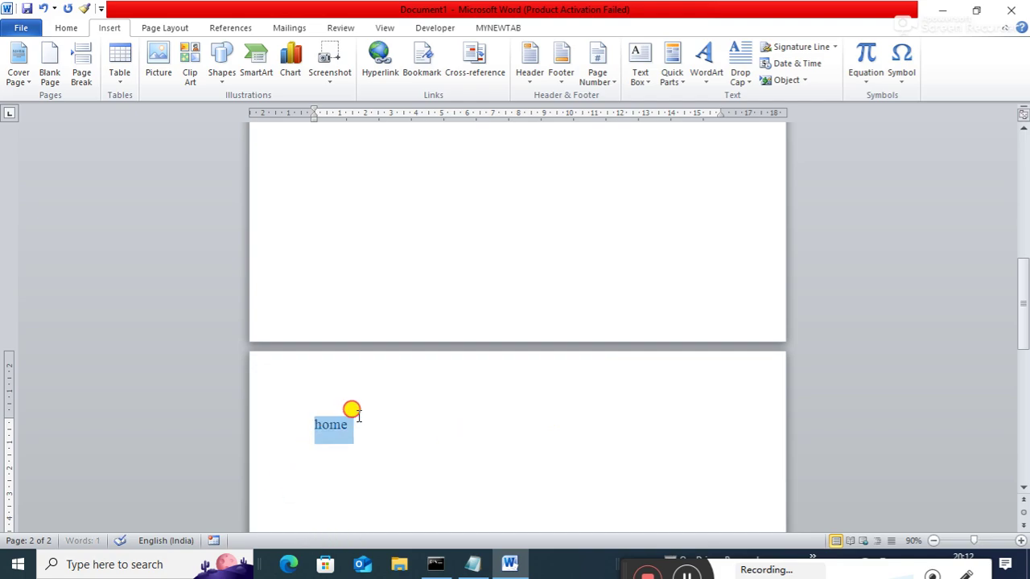
{"action": "left_click", "coordinate": [67, 27]}
{"action": "left_click", "coordinate": [634, 63]}
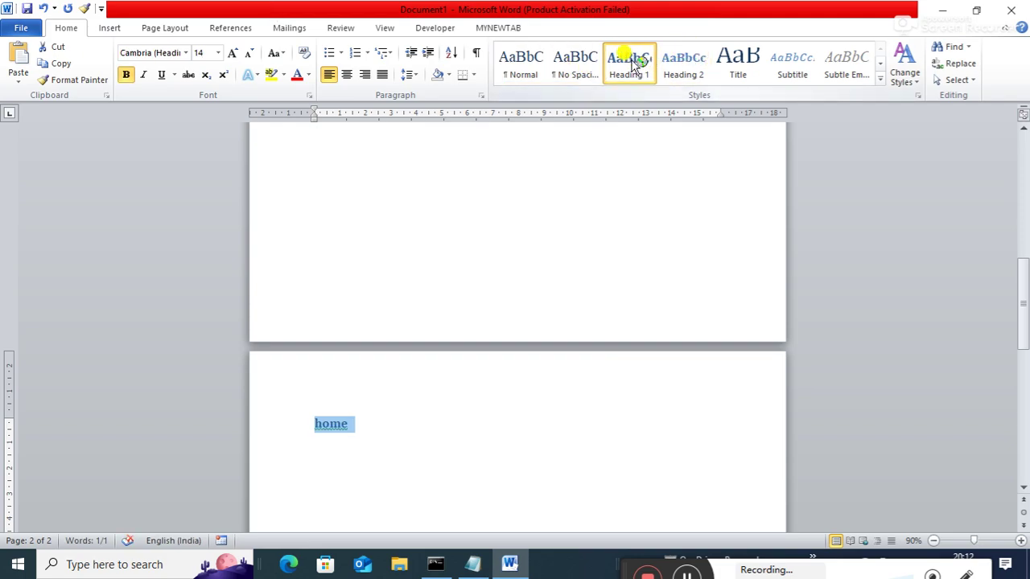
{"action": "key", "text": "shift+F3"}
{"action": "key", "text": "shift+F3"}
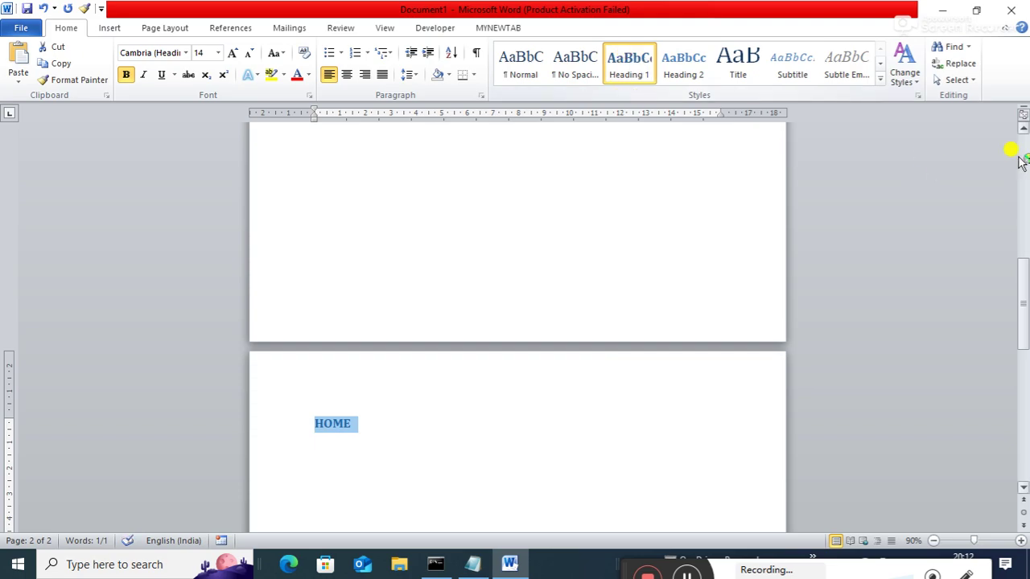
{"action": "left_click", "coordinate": [756, 416]}
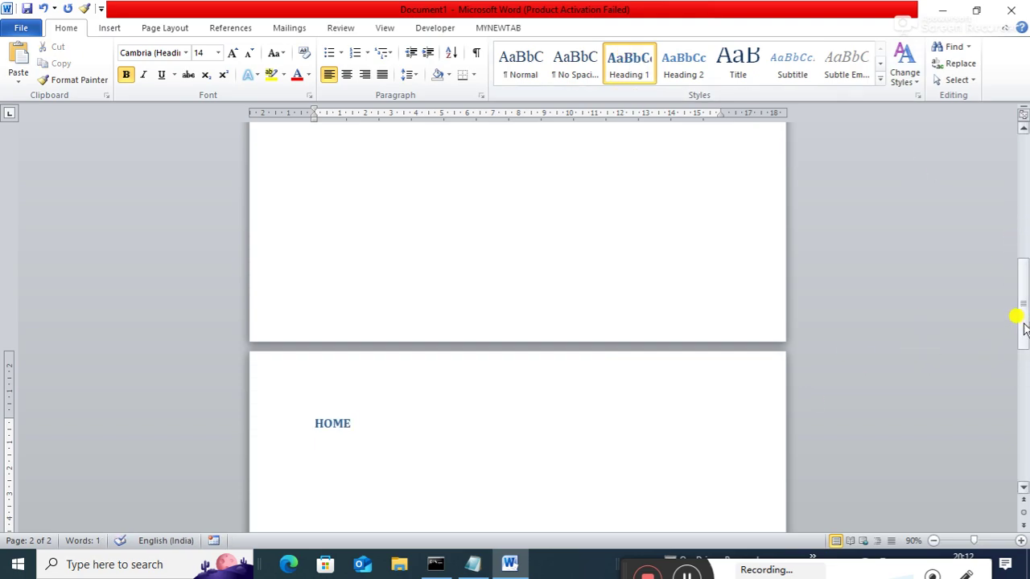
Below the HOME heading, generate four paragraphs of three-sentence sample text with =rand(4,3), leaving a blank line in between
{"action": "left_click_drag", "start_coordinate": [1023, 330], "coordinate": [1021, 345]}
{"action": "key", "text": "Return"}
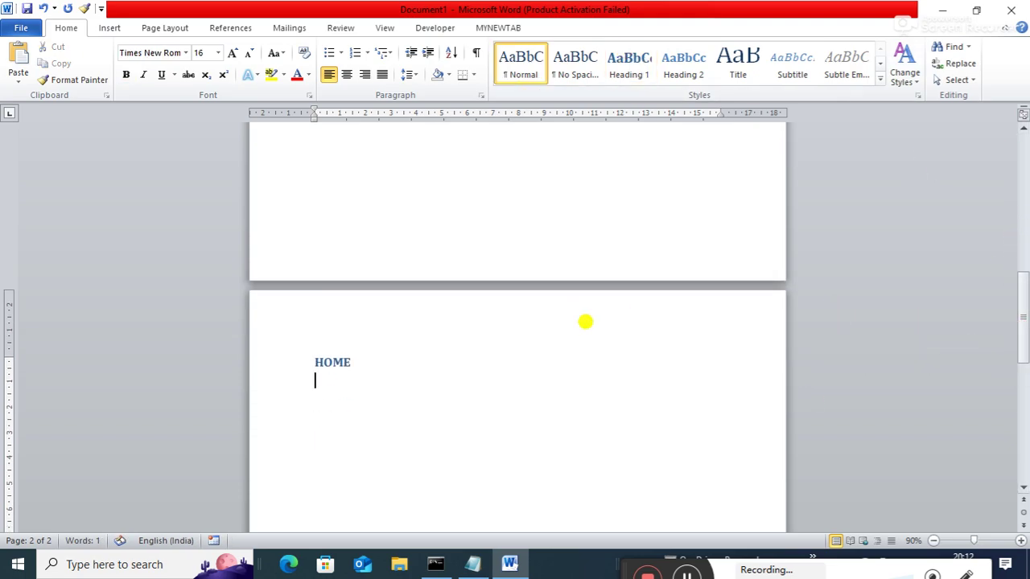
{"action": "key", "text": "Return"}
{"action": "type", "text": "="}
{"action": "type", "text": "rand("}
{"action": "type", "text": "4,3"}
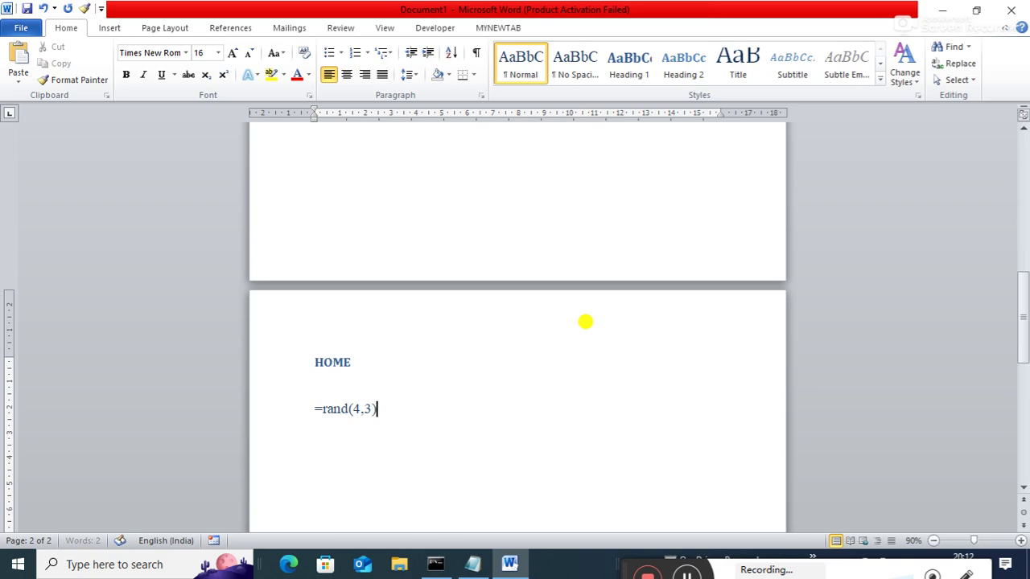
{"action": "type", "text": ")"}
{"action": "key", "text": "Return"}
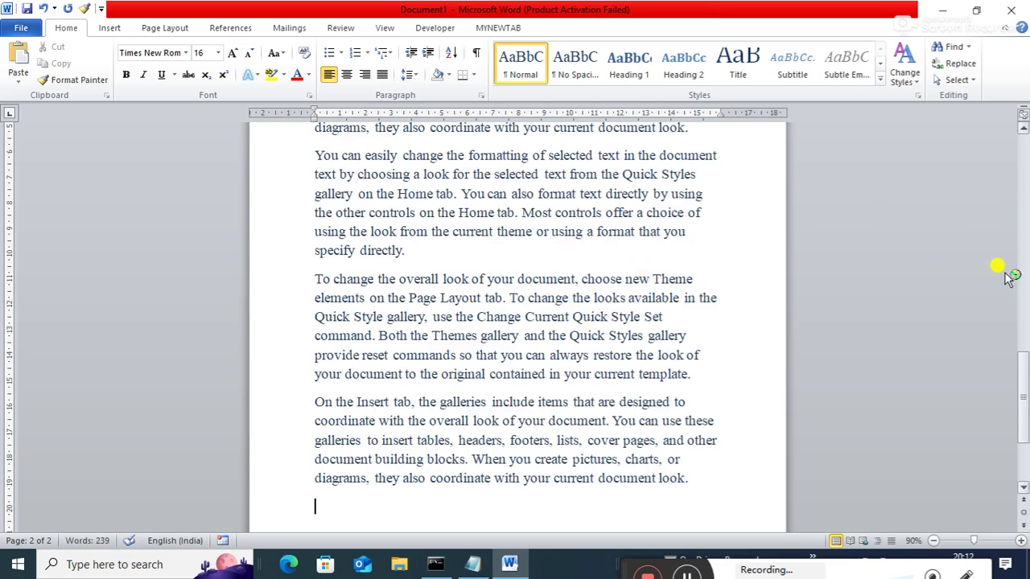
Insert a page break after the sample text and enter the title "Insert" on page 3
{"action": "left_click_drag", "start_coordinate": [1020, 391], "coordinate": [1025, 419]}
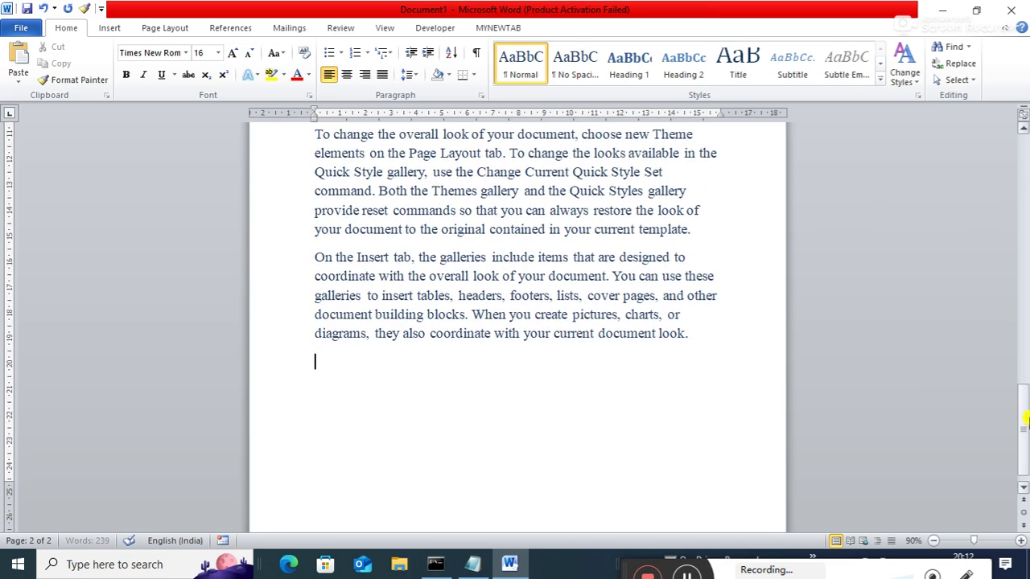
{"action": "key", "text": "Return"}
{"action": "key", "text": "ctrl+Return"}
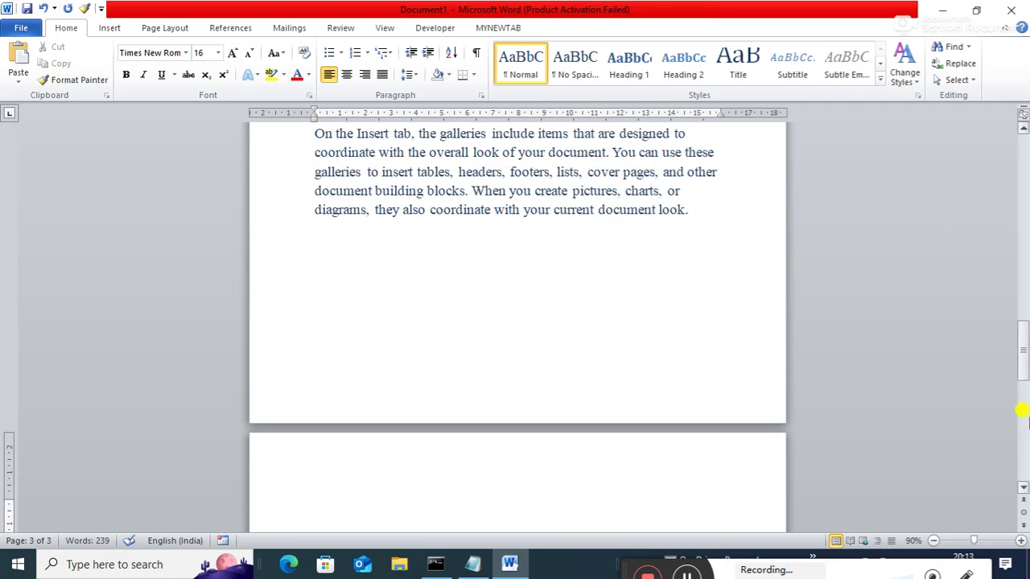
{"action": "type", "text": "insert"}
{"action": "key", "text": "Return"}
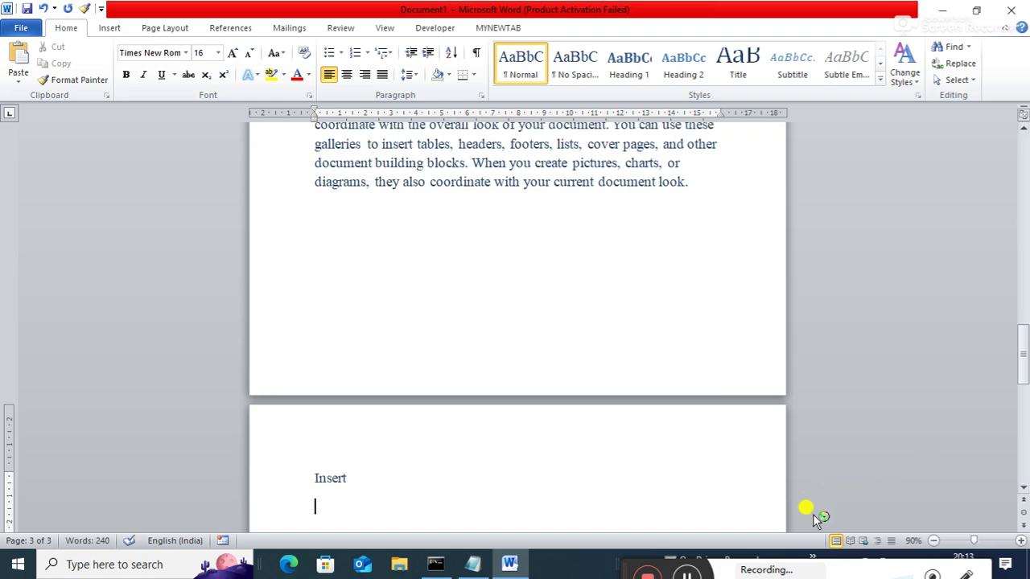
Apply the Heading 1 style to the title "Insert" on page 3
{"action": "left_click_drag", "start_coordinate": [318, 479], "coordinate": [353, 479]}
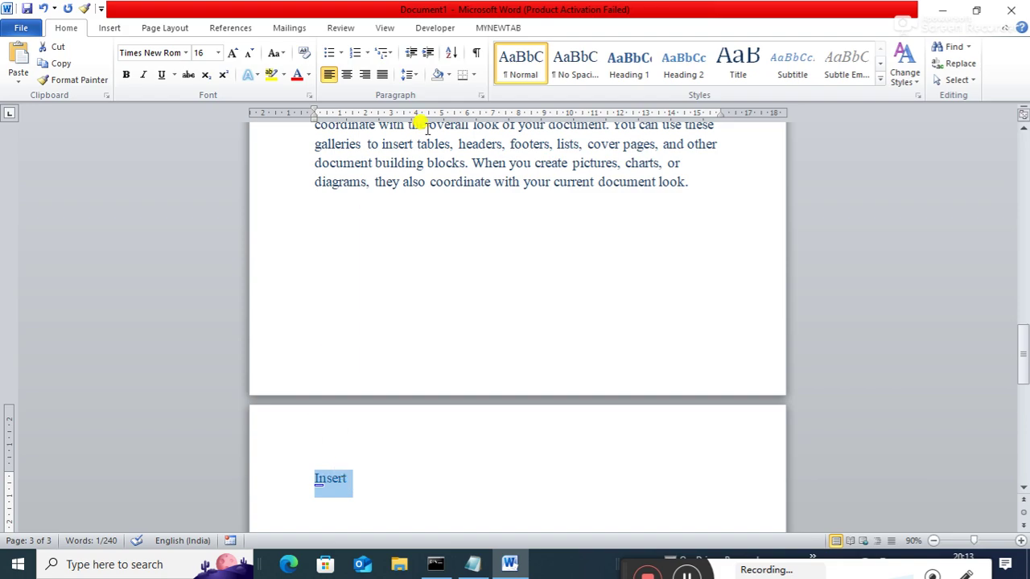
{"action": "left_click", "coordinate": [634, 63]}
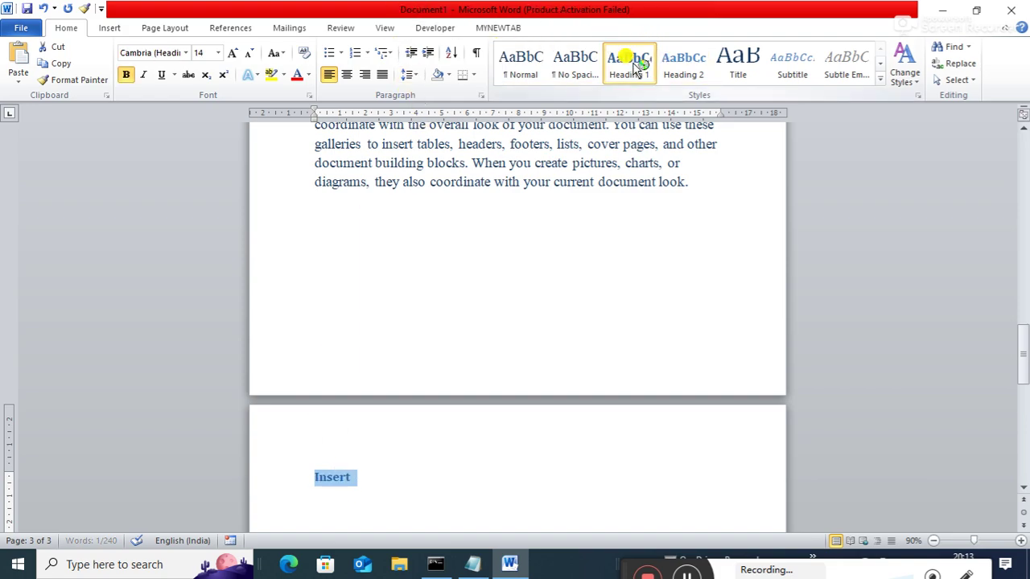
{"action": "left_click", "coordinate": [401, 475]}
Below the Insert heading, leave a blank line and generate four paragraphs of three-sentence sample text with =rand(4,3)
{"action": "key", "text": "Return"}
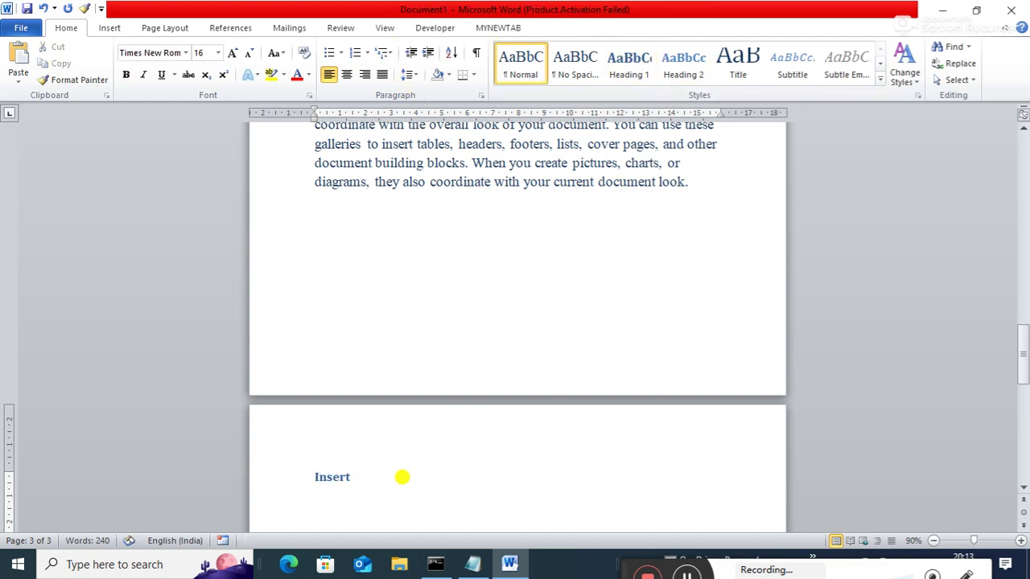
{"action": "key", "text": "Return"}
{"action": "type", "text": "=rand(4,"}
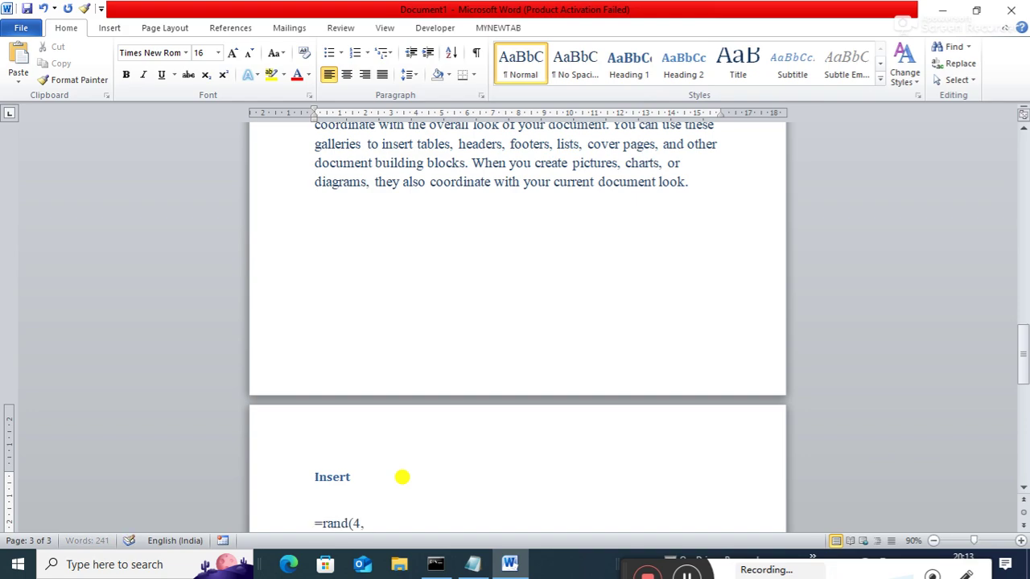
{"action": "type", "text": "3)"}
{"action": "key", "text": "Return"}
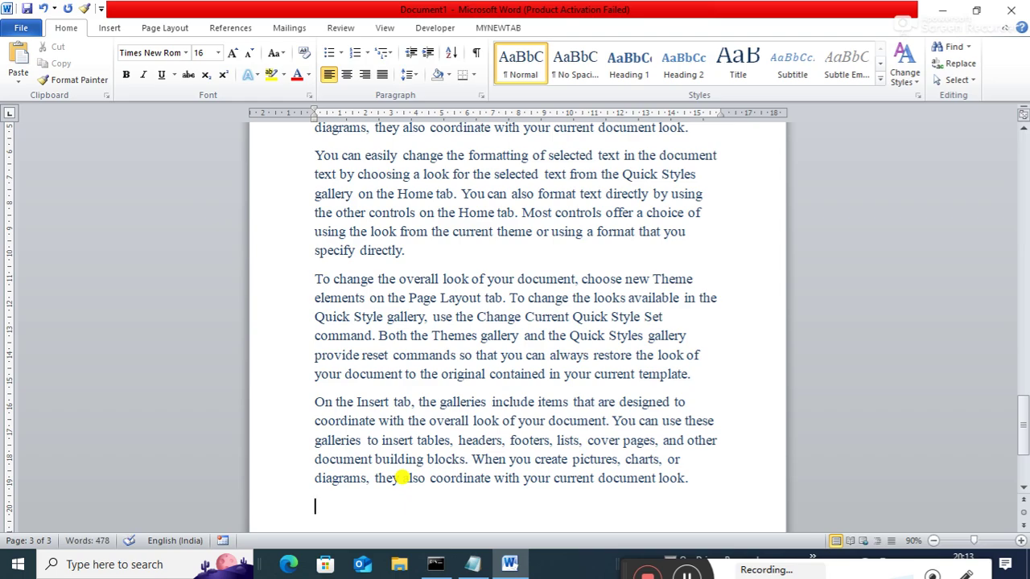
Insert a page break after the sample text and enter the title "Page layout" as two words on page 4
{"action": "scroll", "coordinate": [402, 477], "scroll_direction": "down", "scroll_amount": 1}
{"action": "key", "text": "ctrl+Return"}
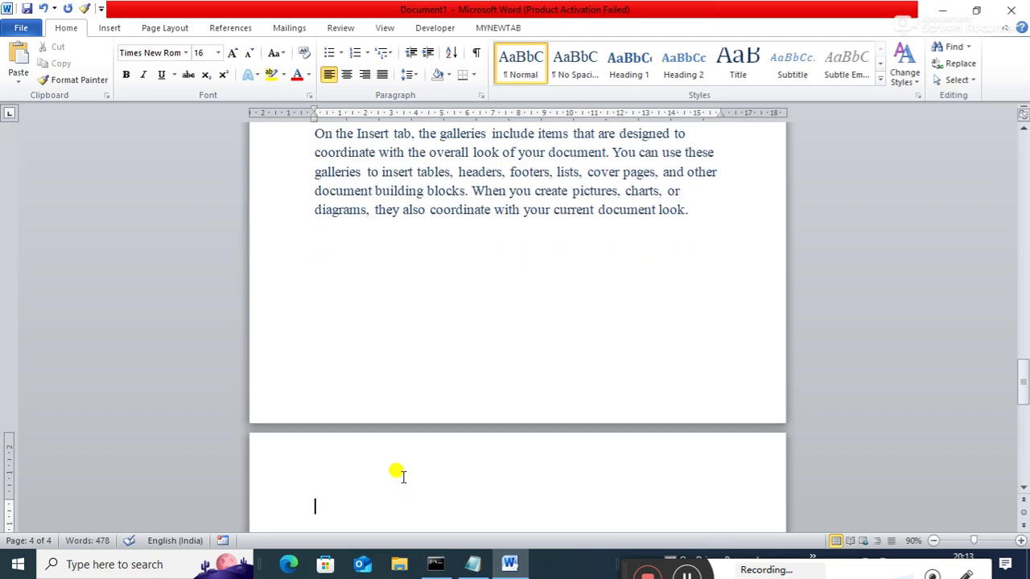
{"action": "type", "text": "pagelayo"}
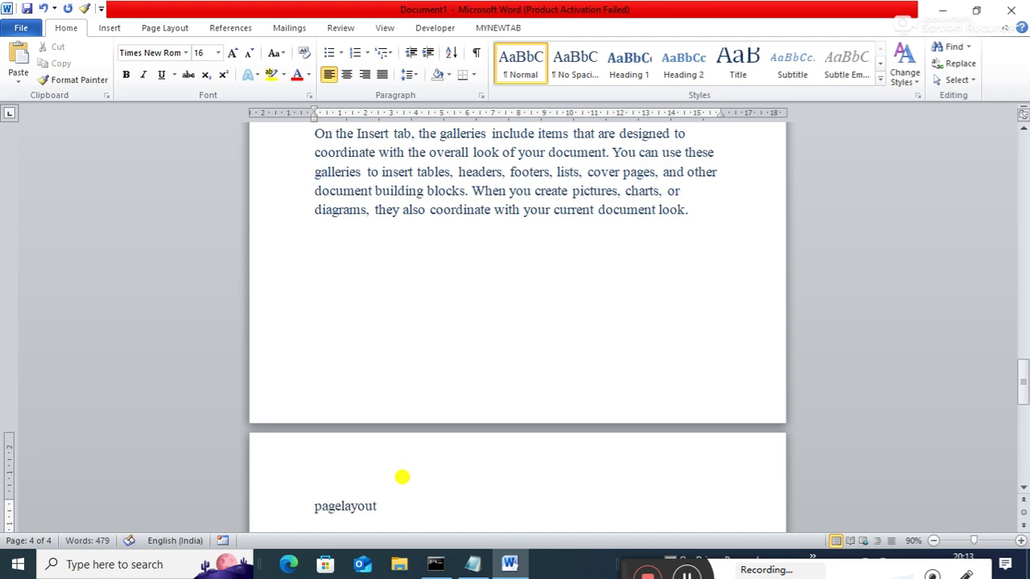
{"action": "type", "text": "ut"}
{"action": "key", "text": "Return"}
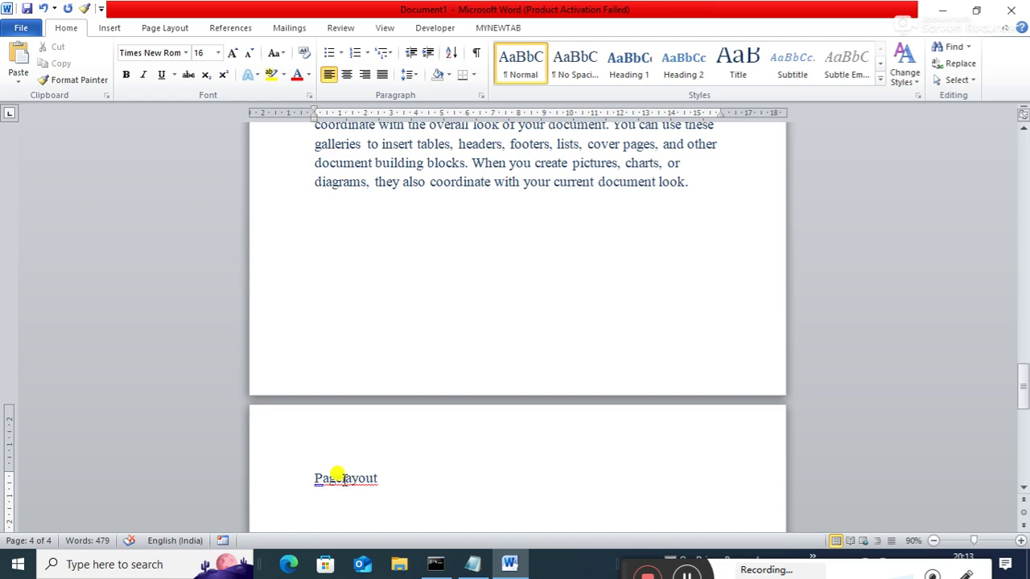
{"action": "left_click", "coordinate": [343, 480]}
Apply the Heading 1 style to the title "Page layout"
{"action": "left_click_drag", "start_coordinate": [314, 478], "coordinate": [386, 481]}
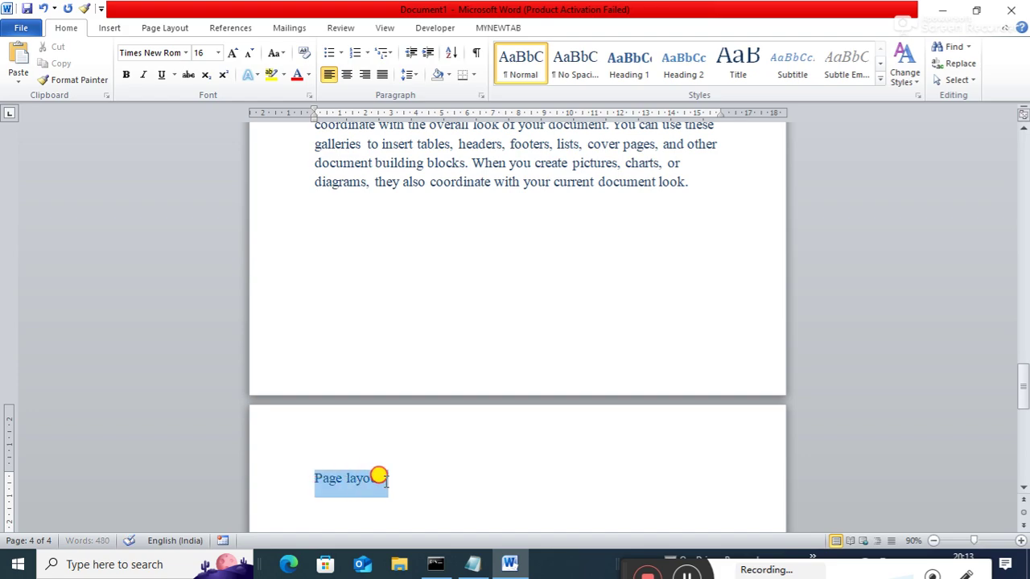
{"action": "left_click", "coordinate": [627, 59]}
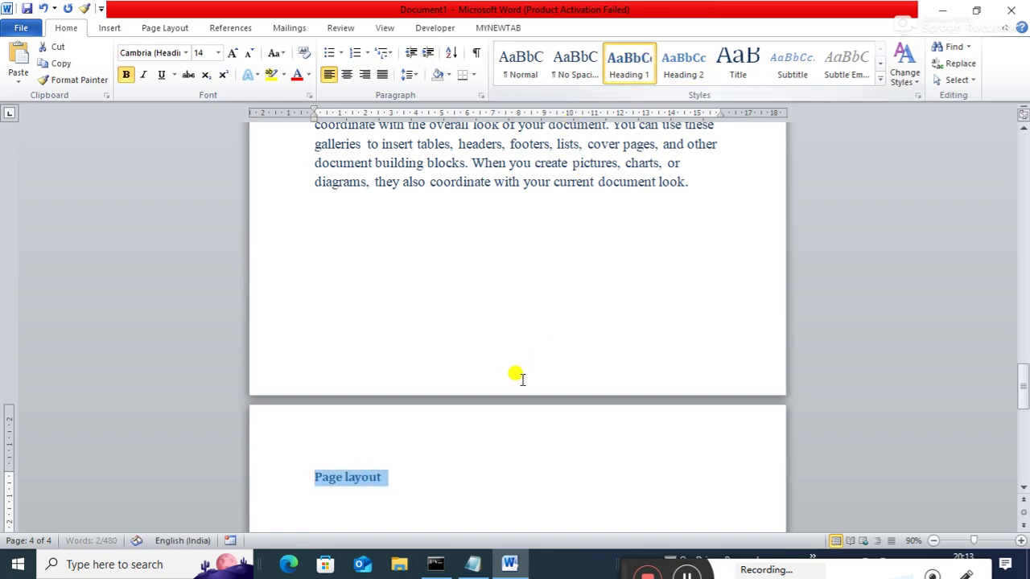
{"action": "left_click", "coordinate": [437, 470]}
Generate four paragraphs of three-sentence sample text with =rand(4,3) below the Page layout heading, leaving a blank line in between
{"action": "key", "text": "Return"}
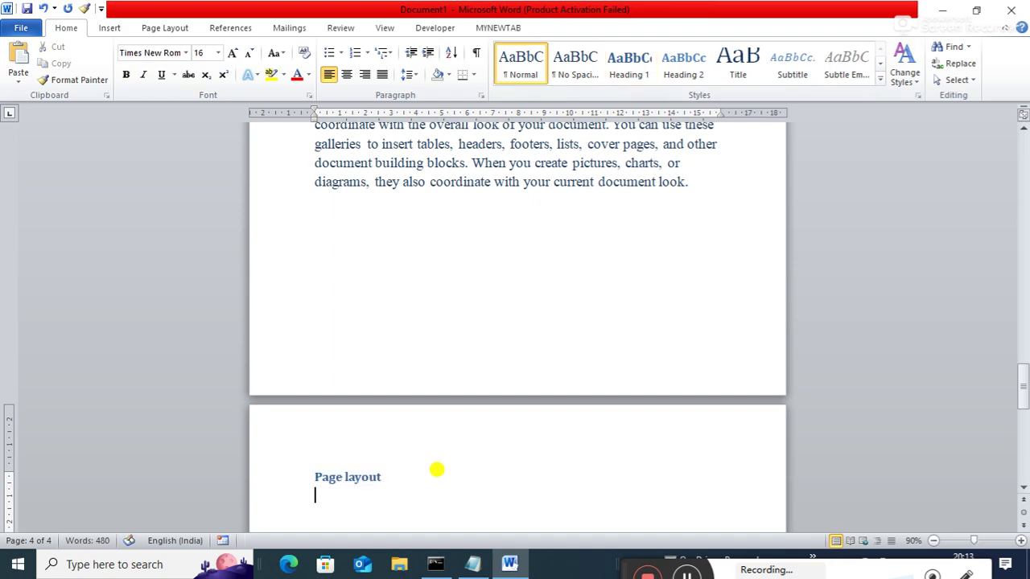
{"action": "key", "text": "Return"}
{"action": "type", "text": "=rnad"}
{"action": "key", "text": "BackSpace"}
{"action": "type", "text": "(4.5)"}
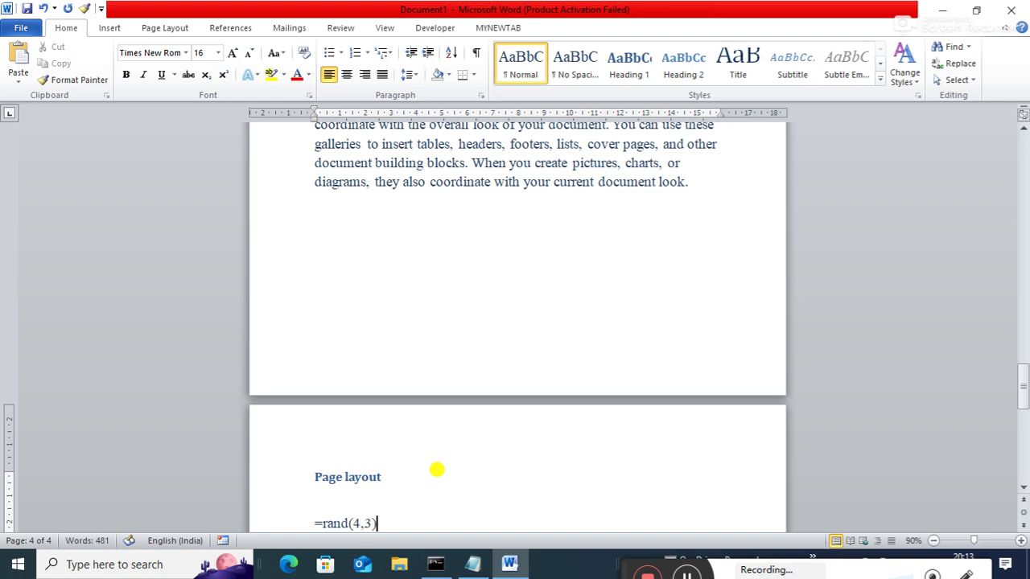
{"action": "key", "text": "Return"}
Start page 5 after the Page layout sample text and enter the title "References" on it
{"action": "key", "text": "Return"}
{"action": "key", "text": "Return"}
{"action": "key", "text": "Return"}
{"action": "key", "text": "Return"}
{"action": "key", "text": "Return"}
{"action": "key", "text": "Return"}
{"action": "key", "text": "Return"}
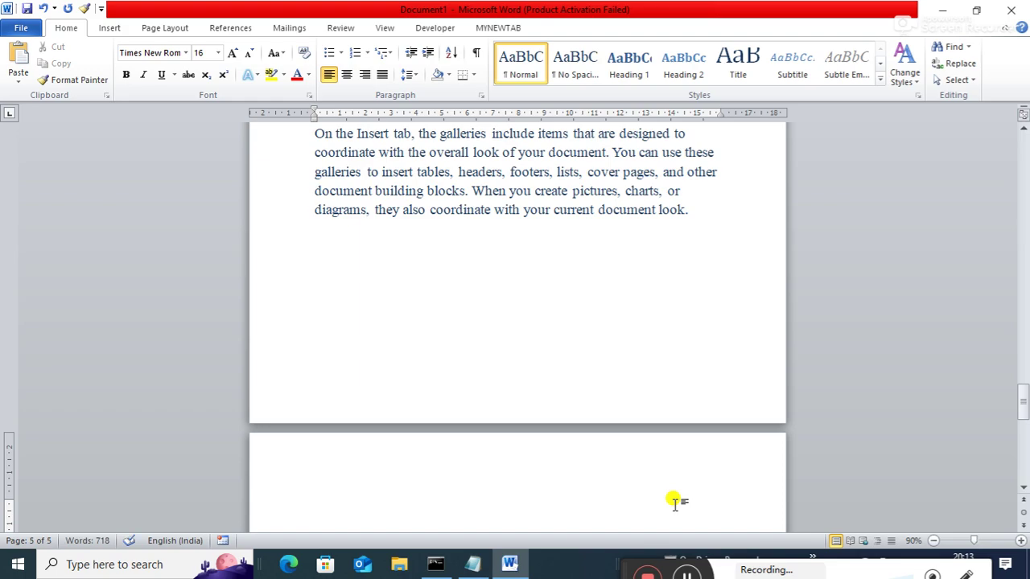
{"action": "type", "text": "refere"}
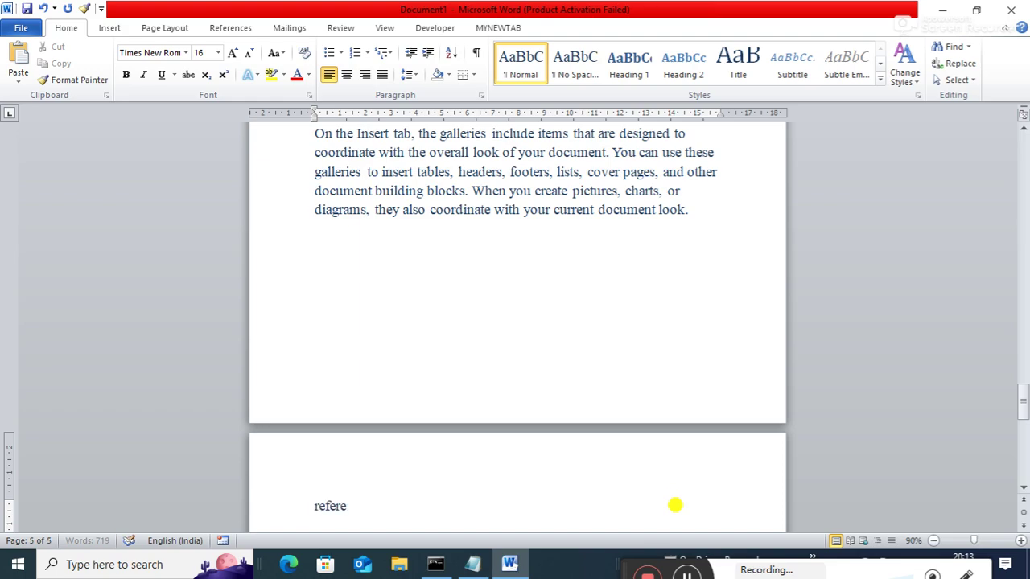
{"action": "type", "text": "nces"}
{"action": "key", "text": "Return"}
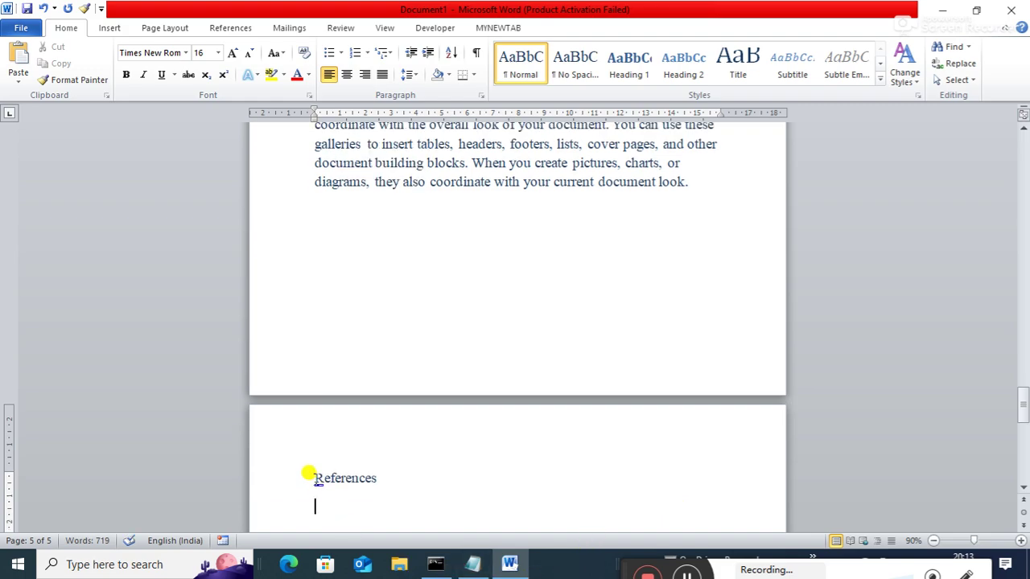
Apply the Heading 1 style to the title "References" on page 5
{"action": "left_click_drag", "start_coordinate": [312, 476], "coordinate": [381, 481]}
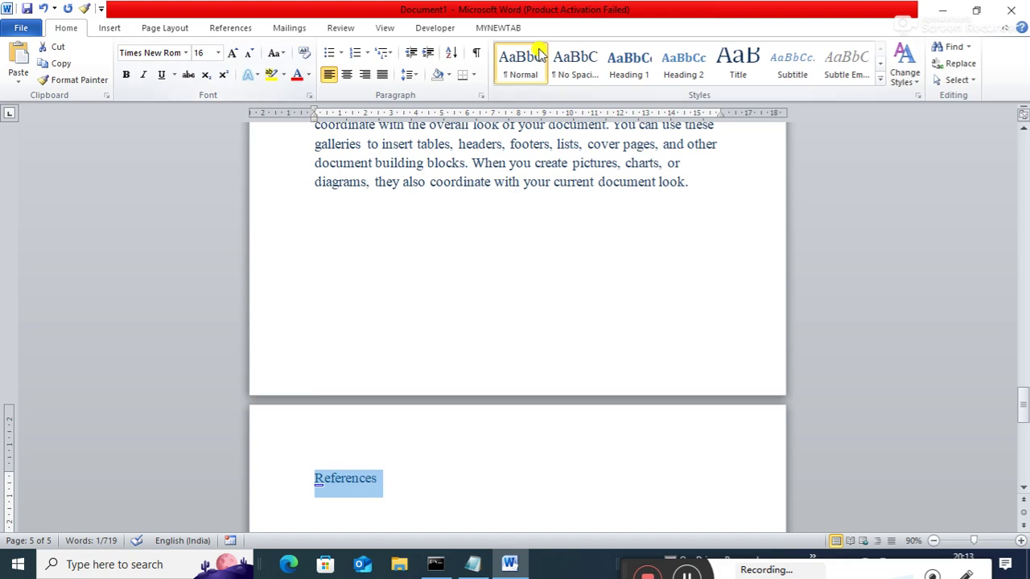
{"action": "left_click", "coordinate": [621, 68]}
{"action": "left_click", "coordinate": [457, 471]}
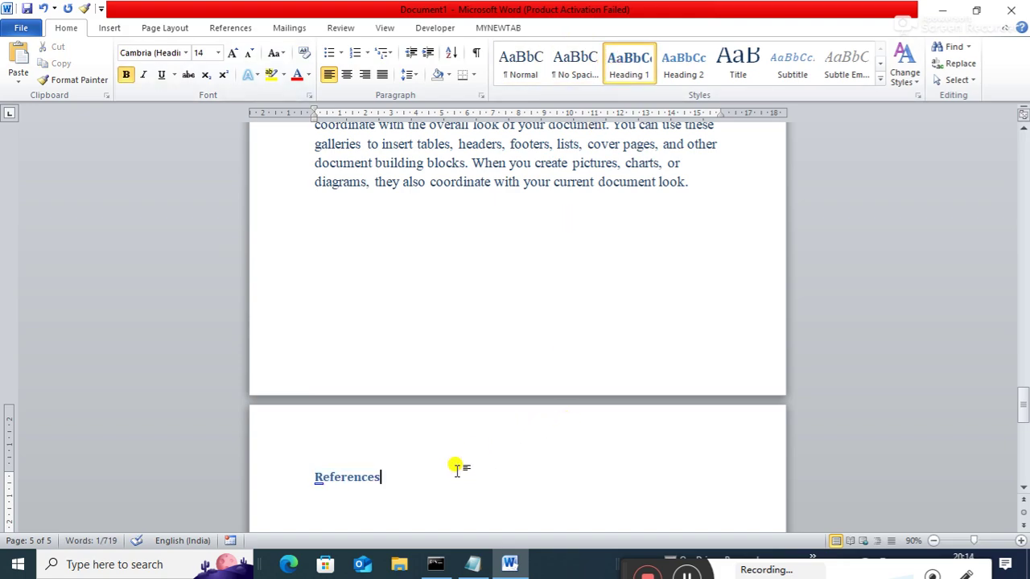
Fill the References page with four three-sentence sample paragraphs using =rand(4,3), one blank line below the heading
{"action": "key", "text": "Return"}
{"action": "type", "text": "="}
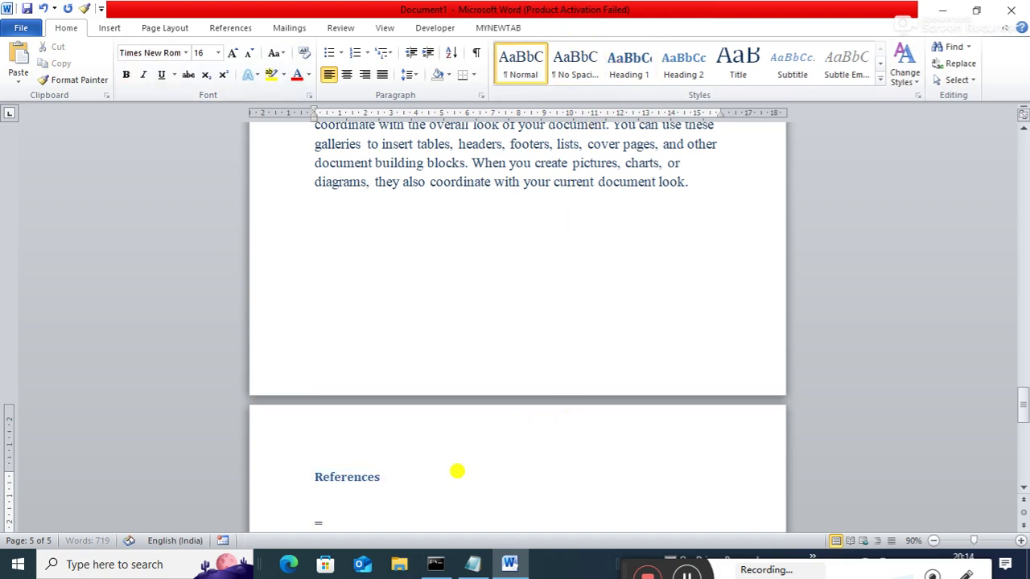
{"action": "type", "text": "rand(4,3)"}
{"action": "key", "text": "Return"}
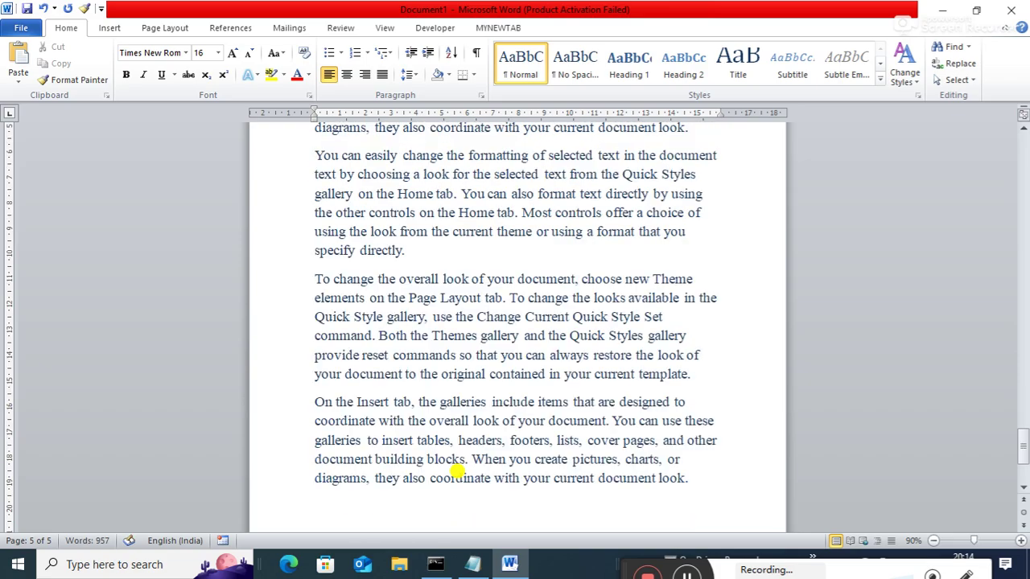
On the blank first page, list Home, Insert, Page layout and References on separate lines
{"action": "left_click_drag", "start_coordinate": [1022, 469], "coordinate": [800, 153]}
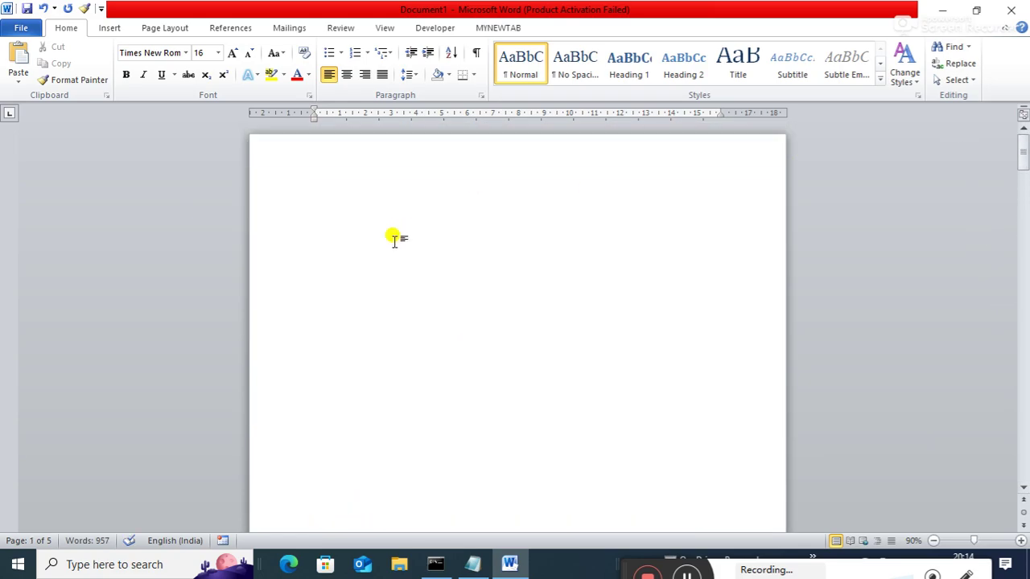
{"action": "left_click", "coordinate": [343, 270]}
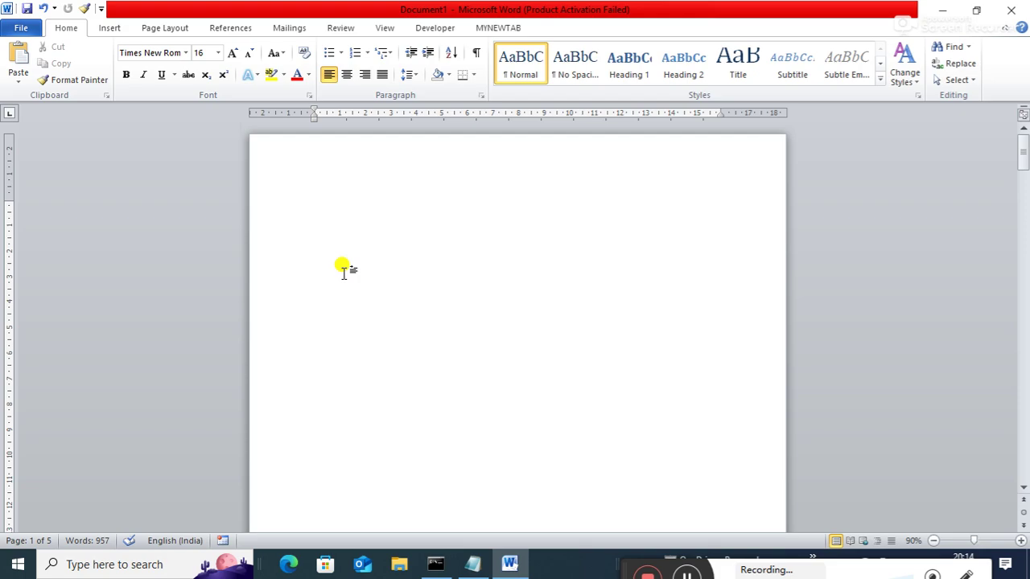
{"action": "type", "text": "home "}
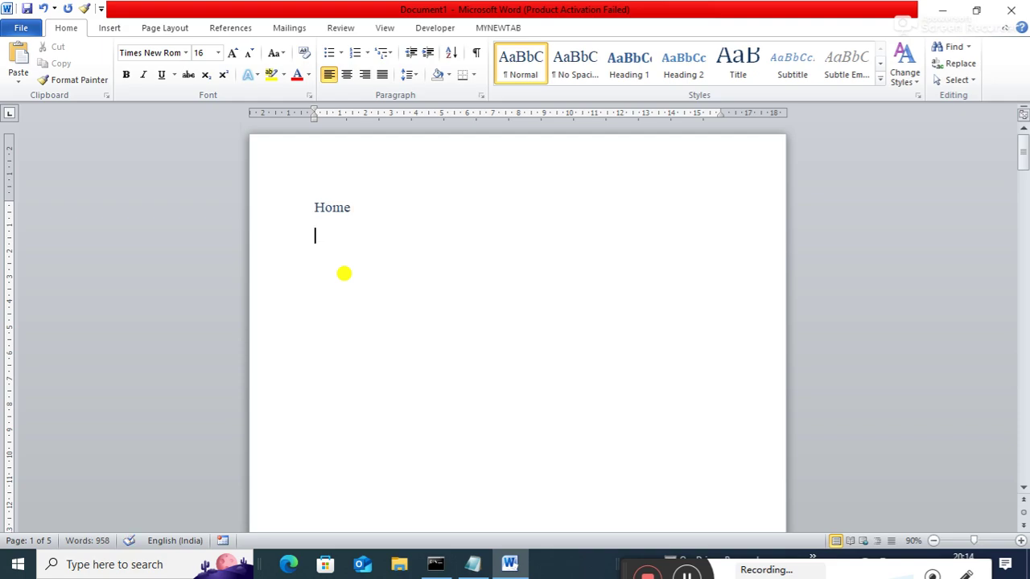
{"action": "type", "text": "insert"}
{"action": "key", "text": "Return"}
{"action": "type", "text": "pagel"}
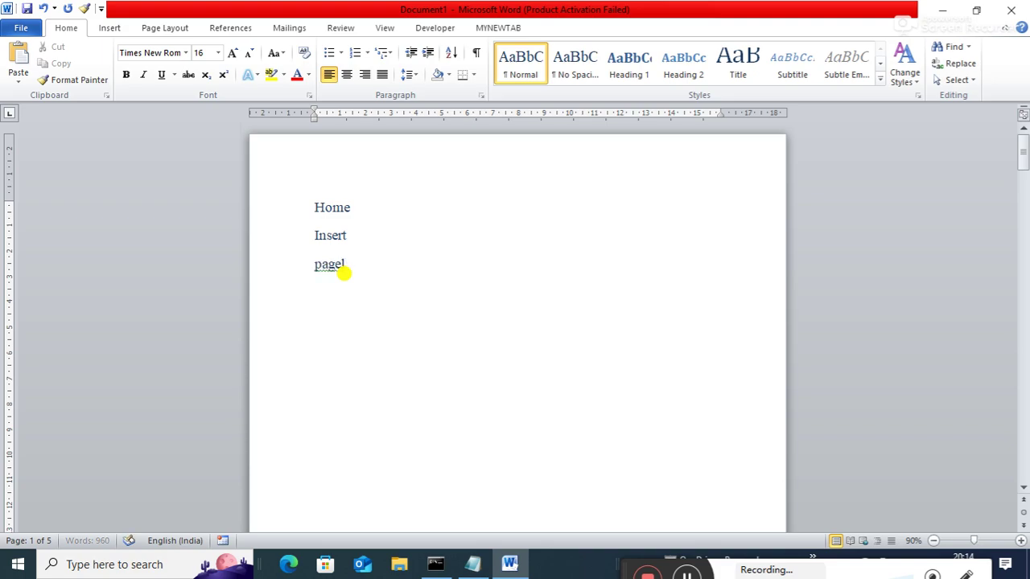
{"action": "key", "text": "BackSpace"}
{"action": "type", "text": "layout"}
{"action": "key", "text": "Return"}
{"action": "type", "text": "refere"}
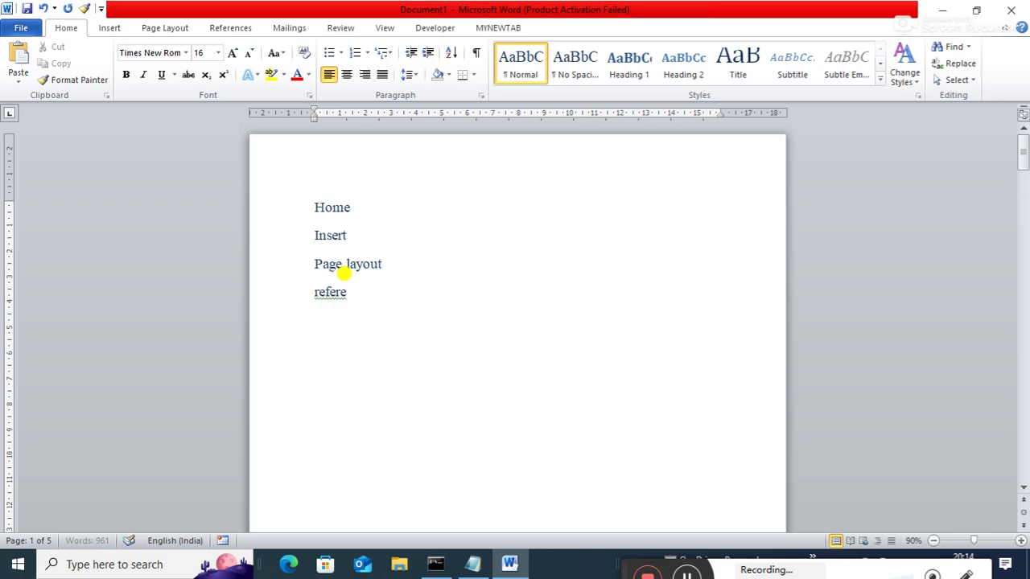
{"action": "type", "text": "nces"}
{"action": "key", "text": "Return"}
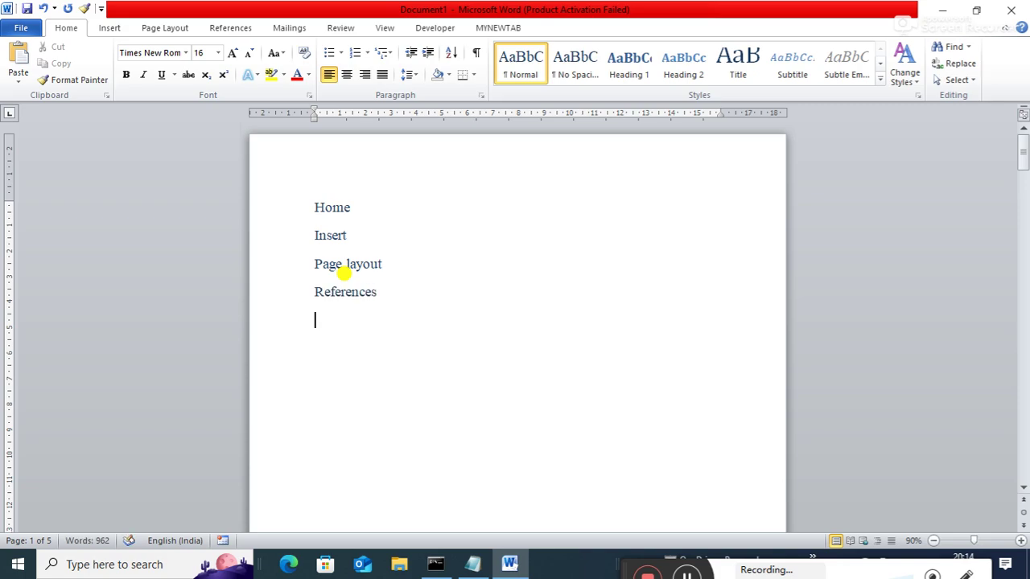
Add two lines above the list on page 1 and enter the centered title "Table of content" on the first
{"action": "key", "text": "Return"}
{"action": "key", "text": "Return"}
{"action": "left_click", "coordinate": [313, 208]}
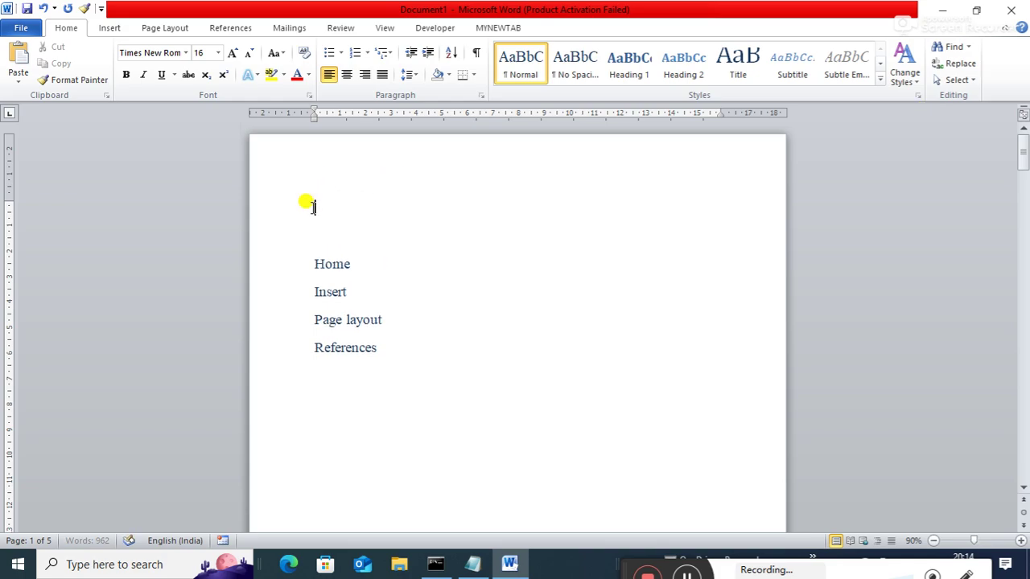
{"action": "type", "text": "Table of"}
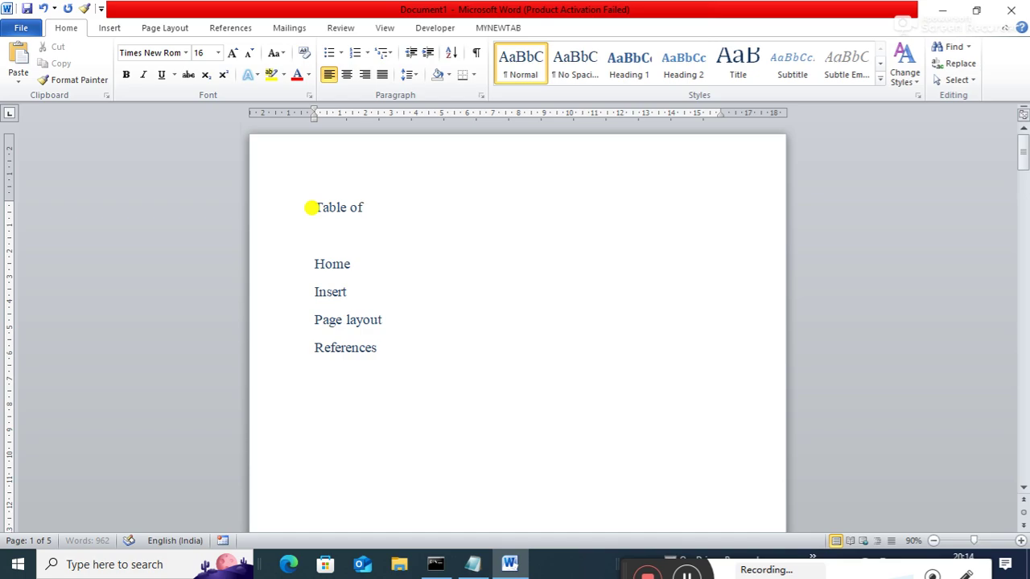
{"action": "type", "text": " content"}
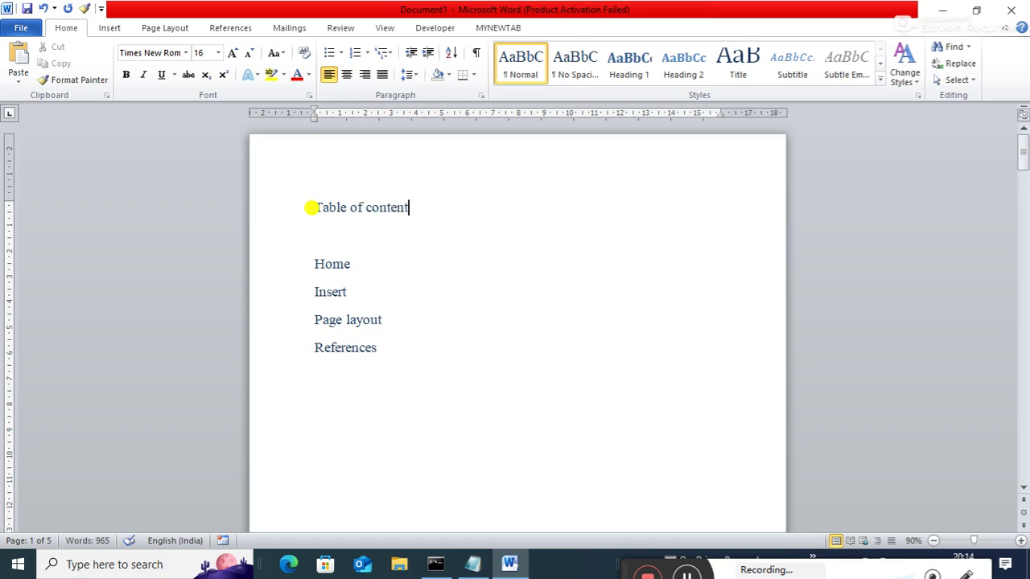
{"action": "key", "text": "ctrl+e"}
{"action": "left_click", "coordinate": [471, 291]}
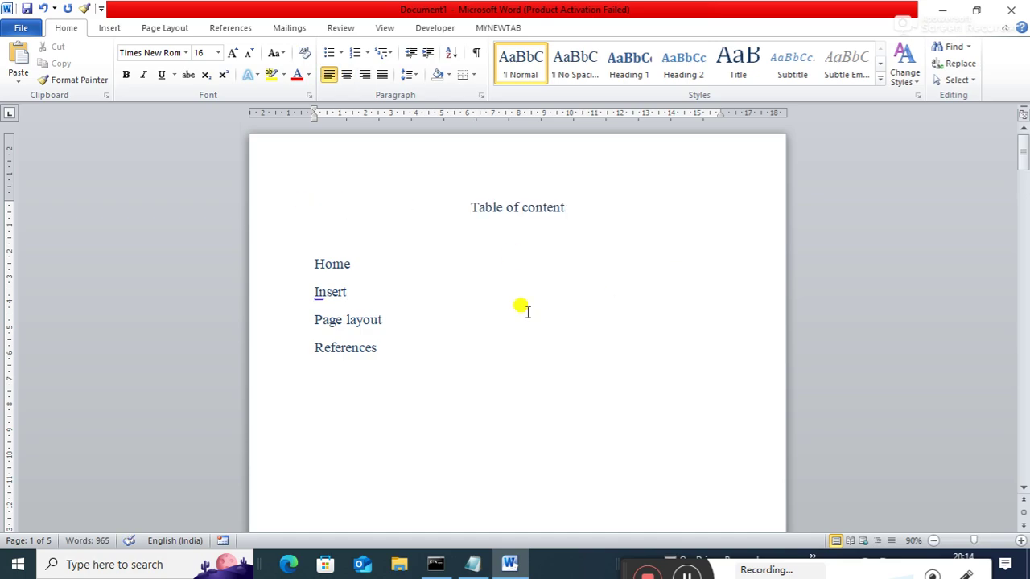
{"action": "left_click", "coordinate": [434, 312]}
{"action": "left_click_drag", "start_coordinate": [313, 262], "coordinate": [366, 263]}
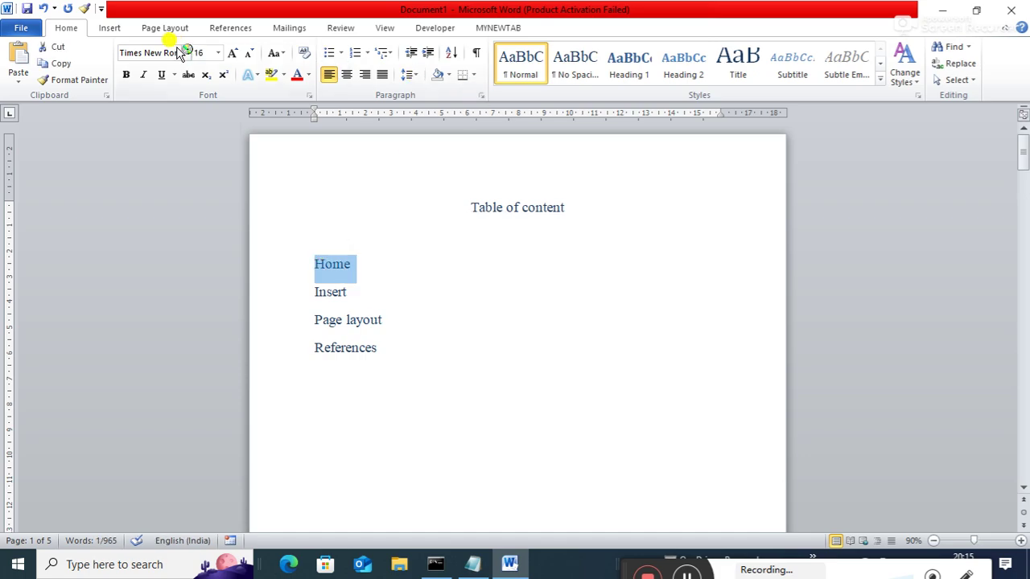
{"action": "left_click", "coordinate": [116, 27]}
{"action": "left_click", "coordinate": [474, 64]}
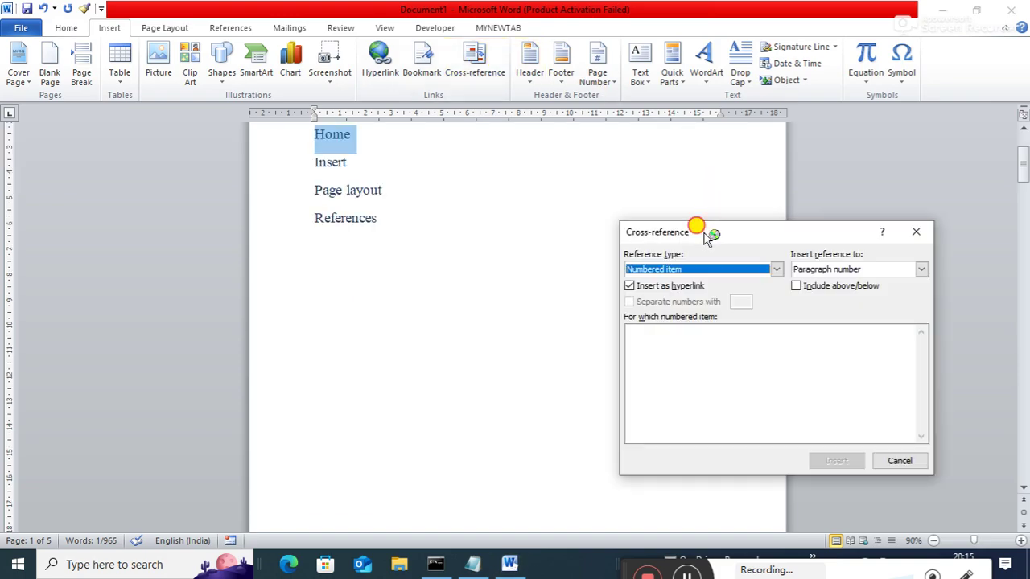
{"action": "left_click_drag", "start_coordinate": [693, 227], "coordinate": [684, 188]}
{"action": "left_click_drag", "start_coordinate": [1022, 163], "coordinate": [1021, 148]}
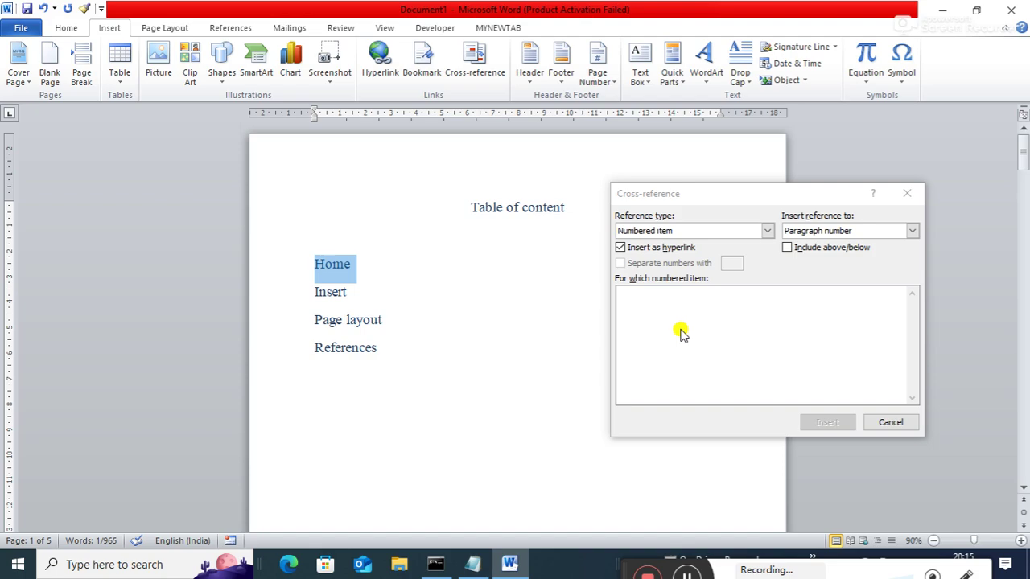
{"action": "left_click", "coordinate": [883, 420]}
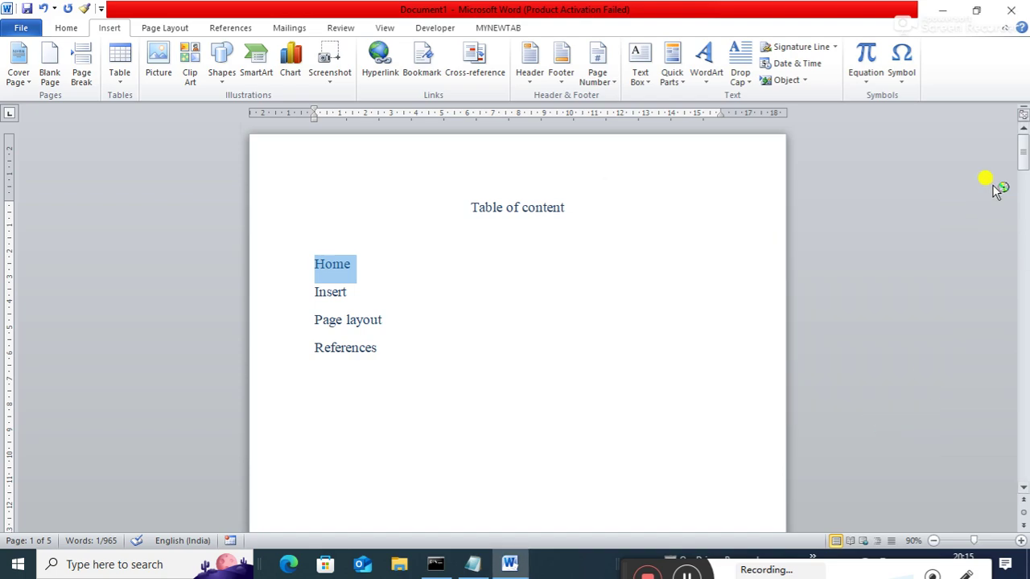
Insert a page break after the last sample paragraph on page 5 to add a sixth page
{"action": "left_click_drag", "start_coordinate": [1020, 131], "coordinate": [1025, 472]}
{"action": "left_click", "coordinate": [715, 357]}
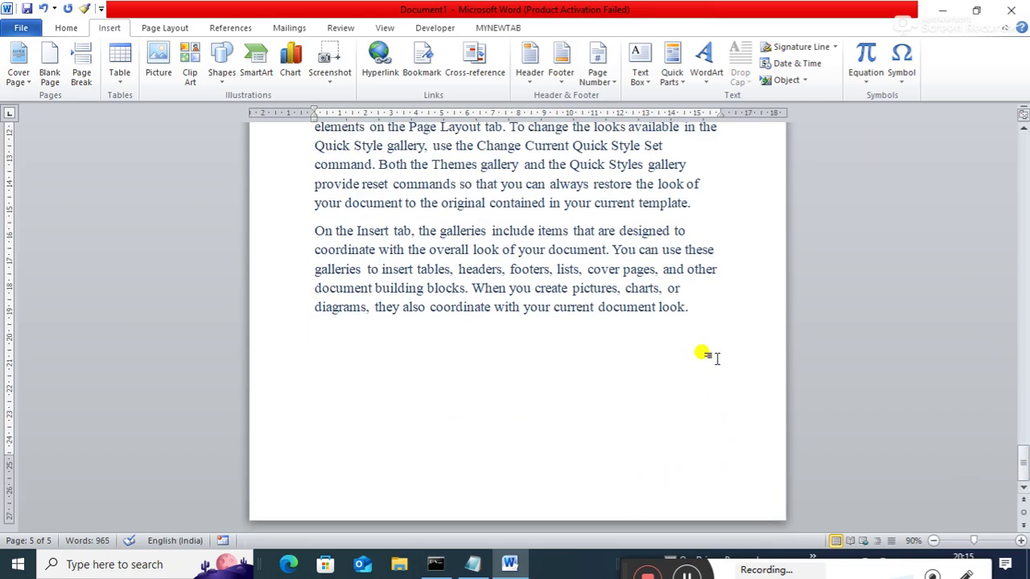
{"action": "key", "text": "ctrl+Return"}
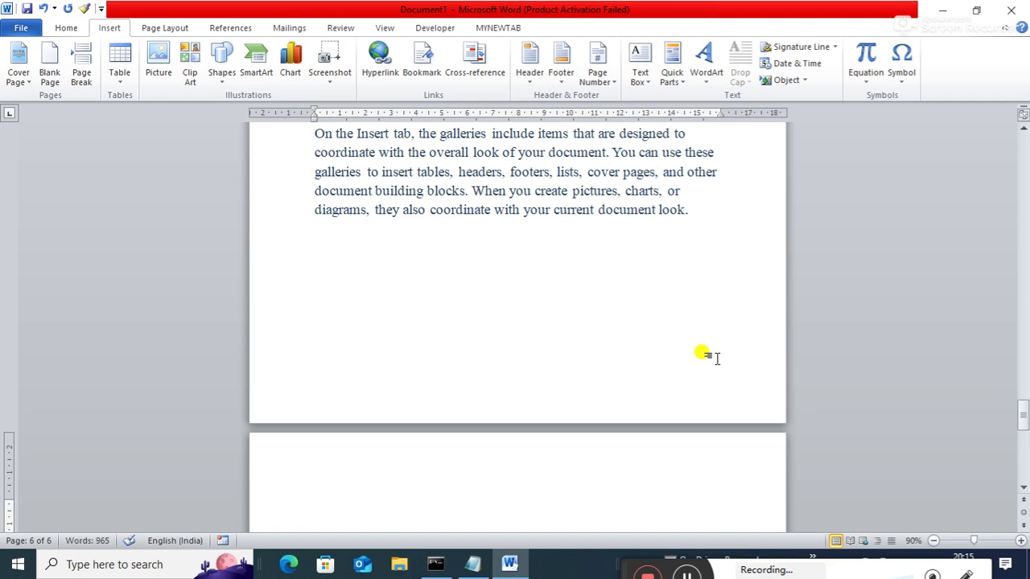
{"action": "type", "text": "1."}
{"action": "key", "text": "space"}
{"action": "key", "text": "BackSpace"}
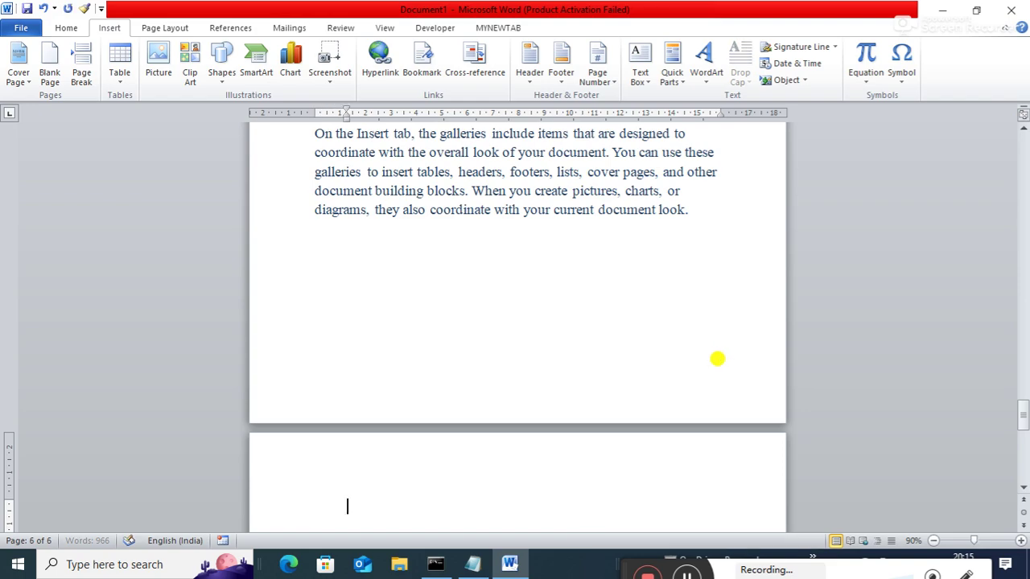
{"action": "key", "text": "BackSpace"}
{"action": "type", "text": "out"}
{"action": "key", "text": "BackSpace"}
{"action": "key", "text": "BackSpace"}
{"action": "key", "text": "BackSpace"}
Enter the line "List of our courses" on page 6 and start a numbered list below it with Python, Java and Javascript
{"action": "type", "text": "List of"}
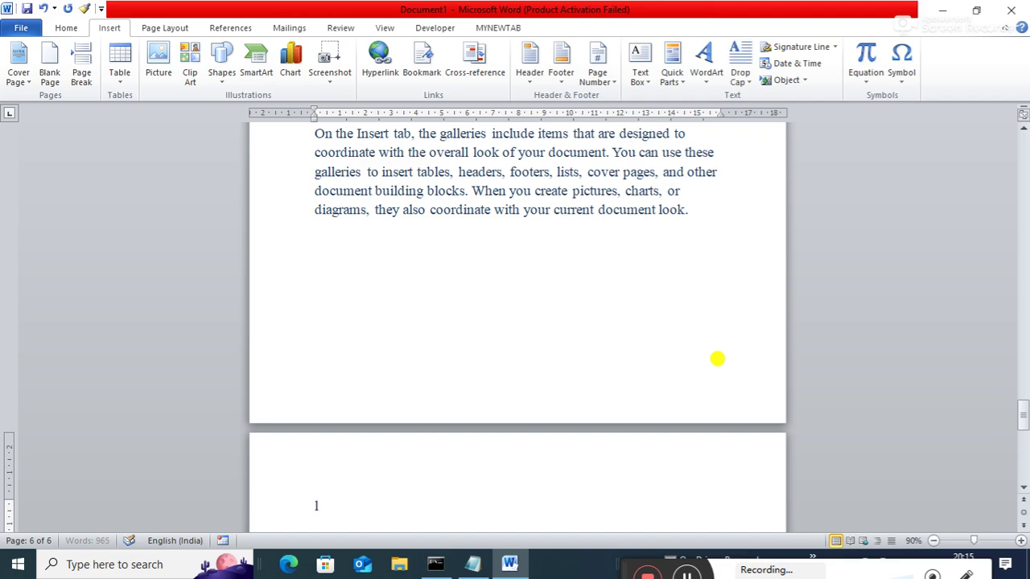
{"action": "type", "text": " our courses"}
{"action": "key", "text": "Return"}
{"action": "type", "text": "1"}
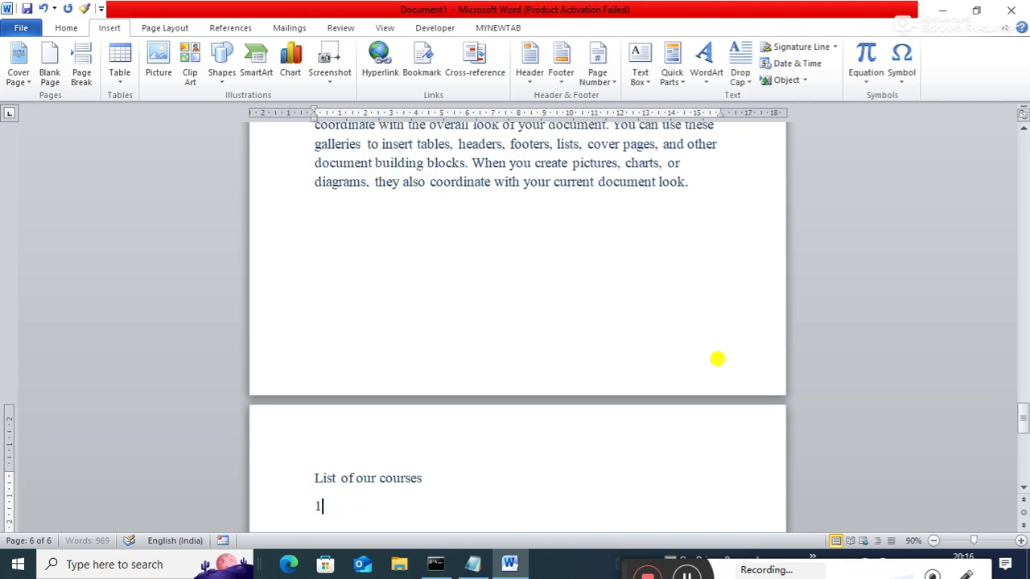
{"action": "type", "text": ". python"}
{"action": "key", "text": "Return"}
{"action": "type", "text": "java"}
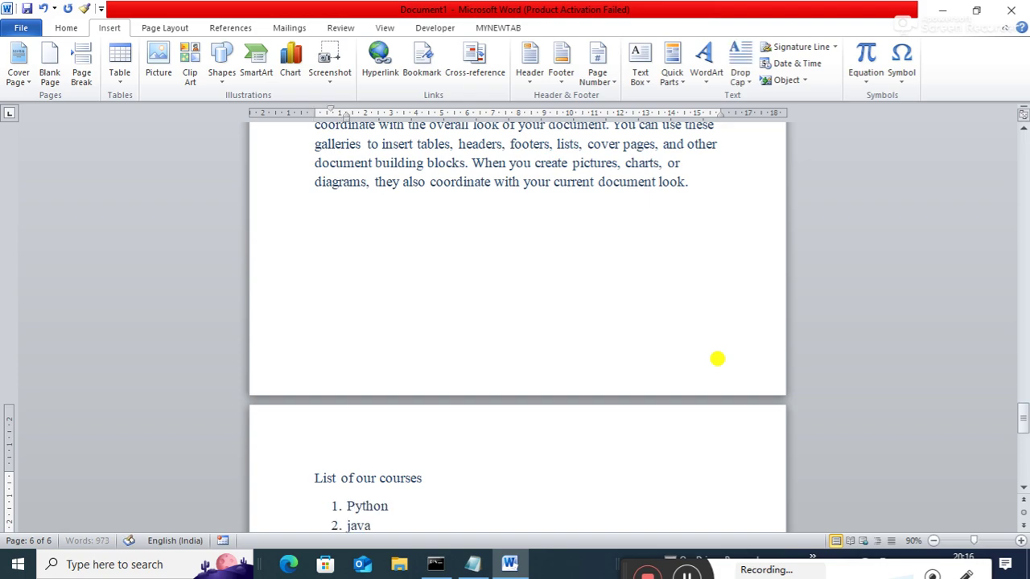
{"action": "key", "text": "Return"}
{"action": "type", "text": "javascript"}
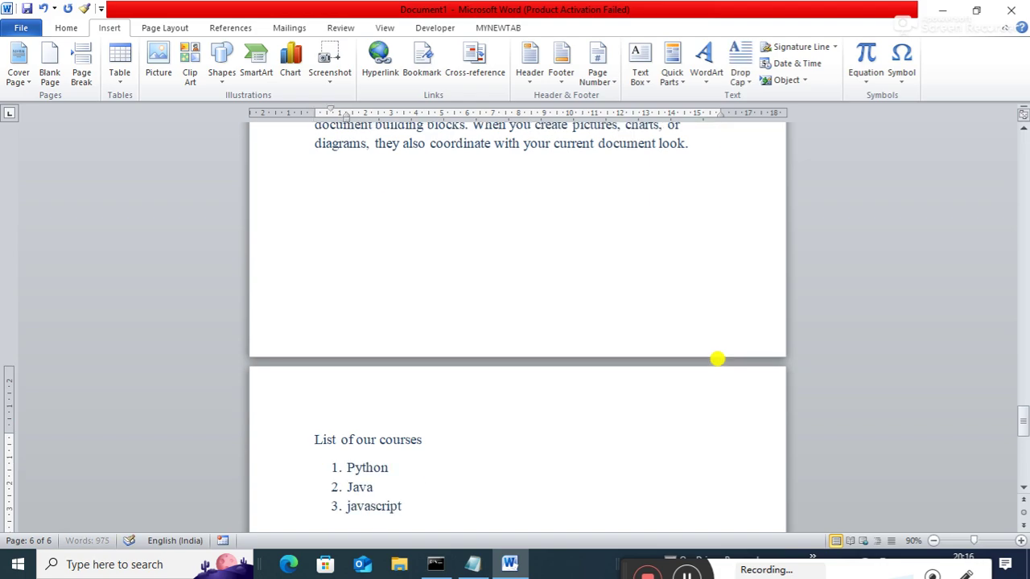
{"action": "key", "text": "Return"}
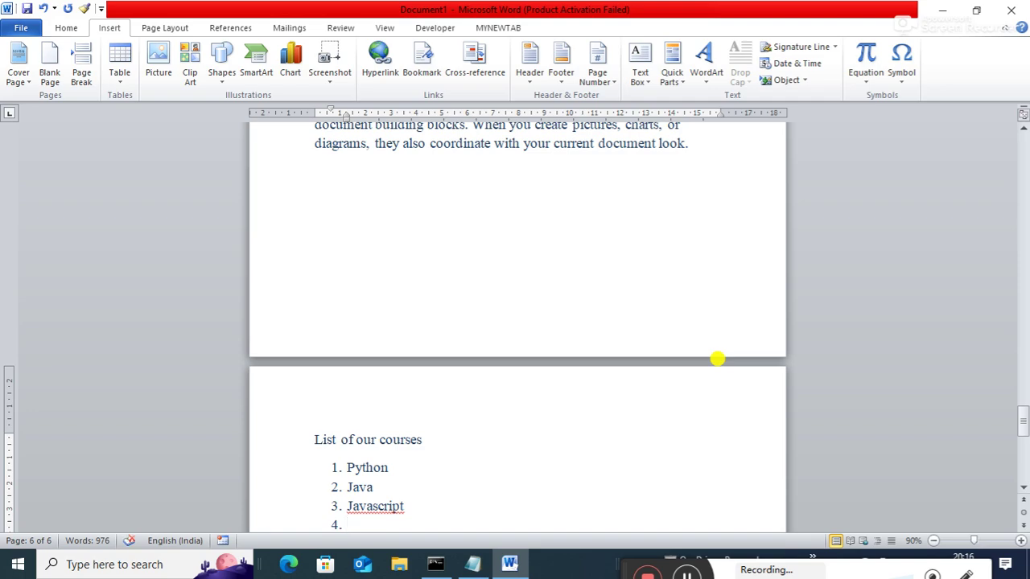
Add Excel as the fourth item of the course list, correcting its spelling
{"action": "type", "text": "exe"}
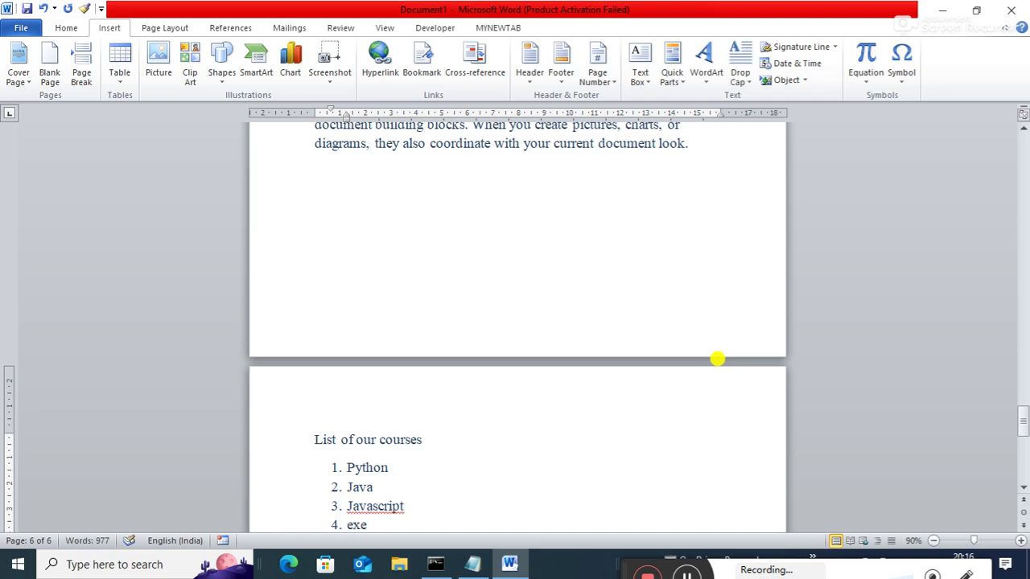
{"action": "type", "text": "cle"}
{"action": "key", "text": "Return"}
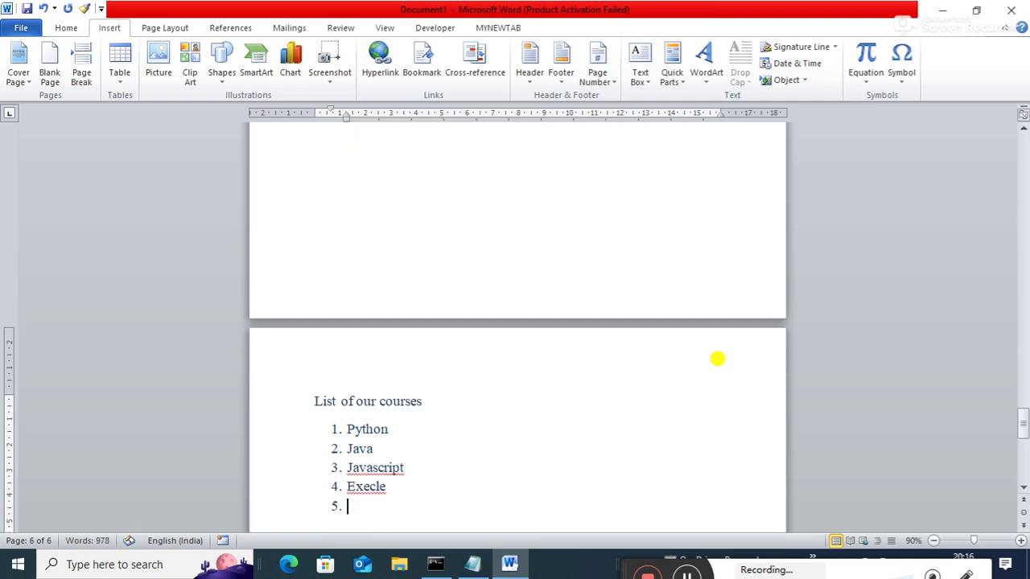
{"action": "key", "text": "BackSpace"}
{"action": "key", "text": "BackSpace"}
{"action": "key", "text": "BackSpace"}
{"action": "key", "text": "BackSpace"}
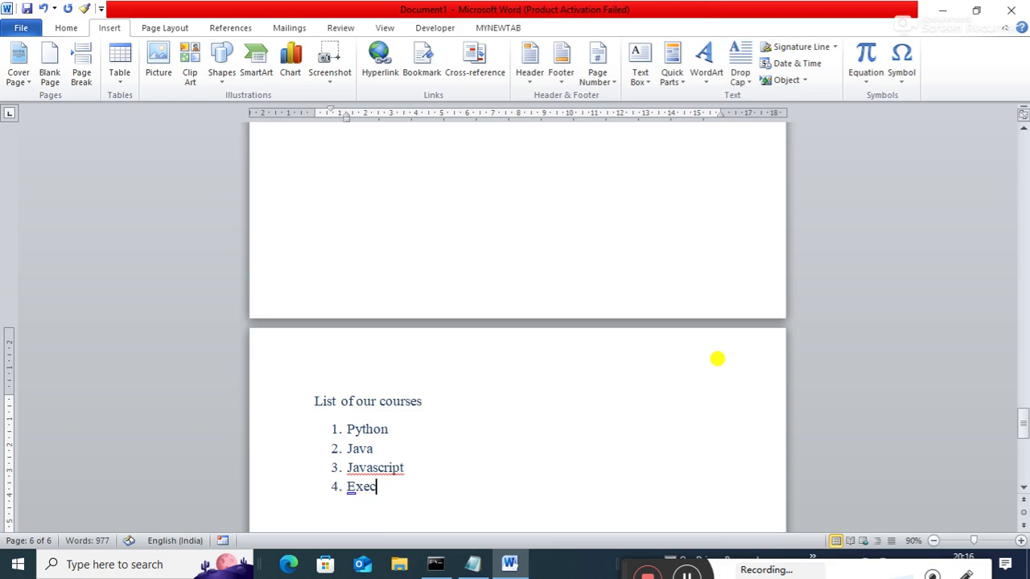
{"action": "type", "text": "el"}
{"action": "key", "text": "Return"}
{"action": "key", "text": "BackSpace"}
{"action": "key", "text": "BackSpace"}
{"action": "key", "text": "BackSpace"}
{"action": "key", "text": "BackSpace"}
{"action": "key", "text": "BackSpace"}
{"action": "key", "text": "BackSpace"}
{"action": "type", "text": "cel"}
{"action": "key", "text": "Return"}
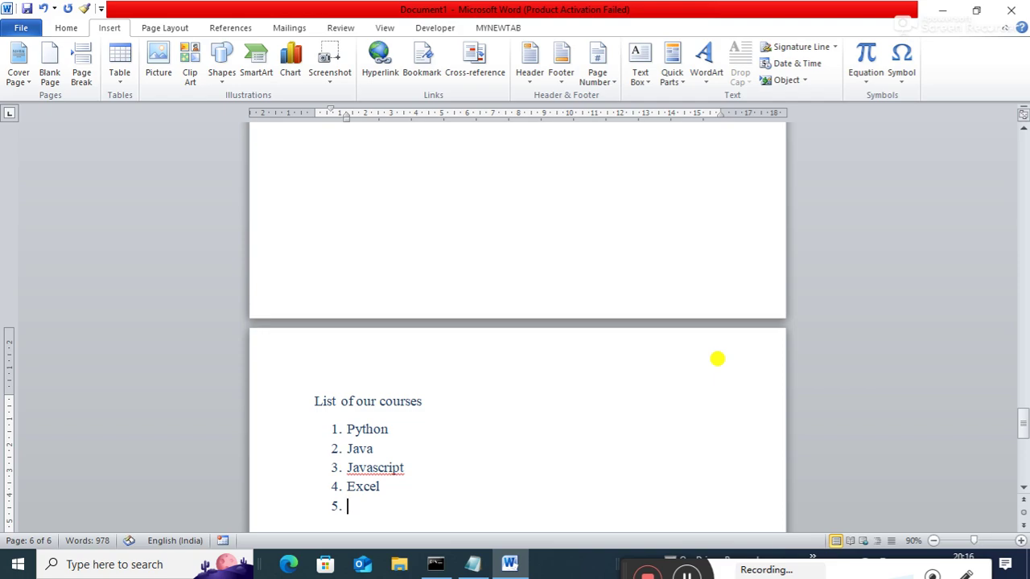
Add Adca as the fifth course and end the numbering on the line after it
{"action": "type", "text": "adca"}
{"action": "key", "text": "Return"}
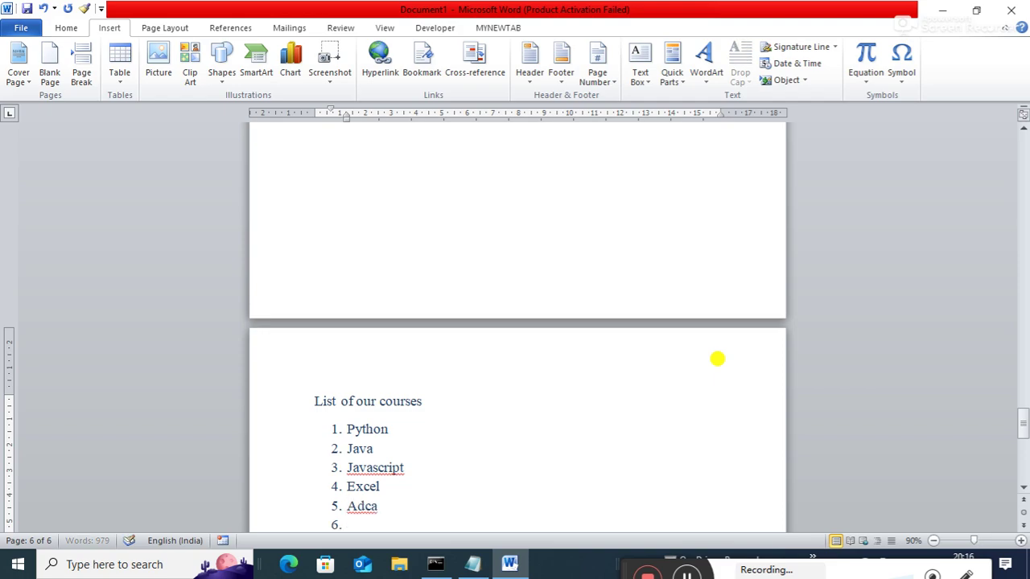
{"action": "key", "text": "BackSpace"}
{"action": "scroll", "coordinate": [717, 359], "scroll_direction": "down", "scroll_amount": 1}
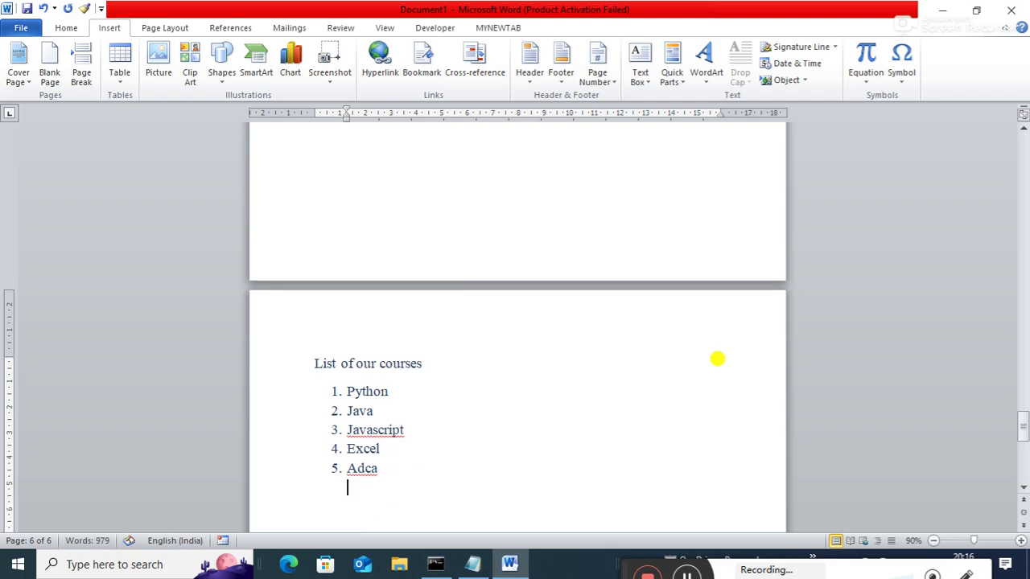
Leave a blank line below the course list and enter the line "Top programming language in 2025"
{"action": "key", "text": "Return"}
{"action": "type", "text": "1"}
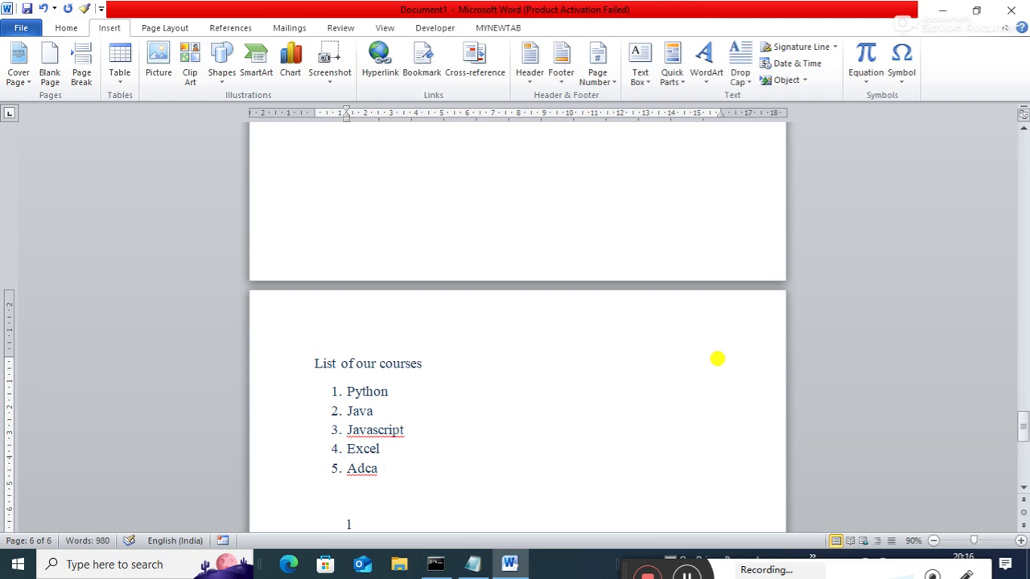
{"action": "key", "text": "BackSpace"}
{"action": "type", "text": "top programm"}
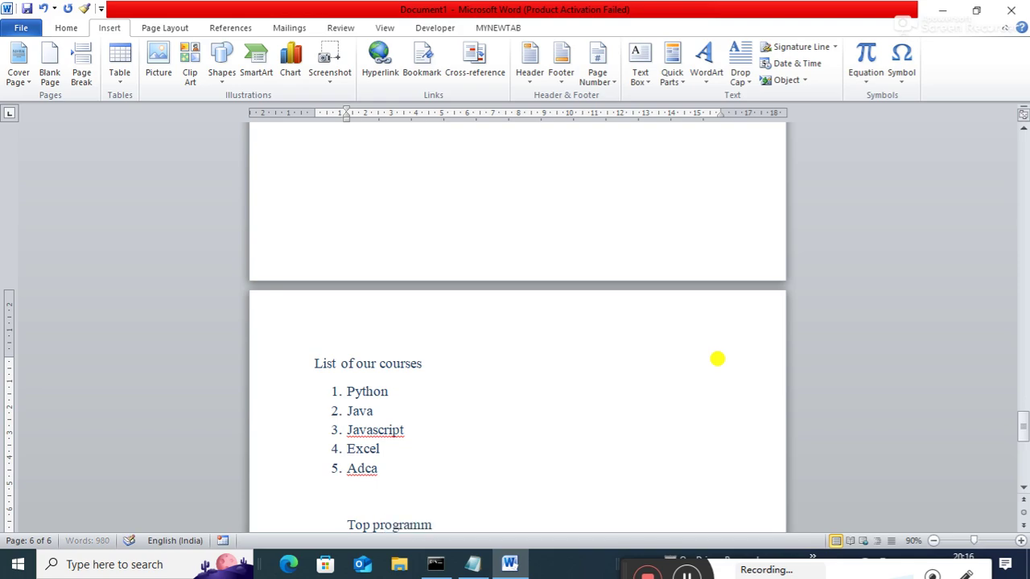
{"action": "type", "text": "ing langue"}
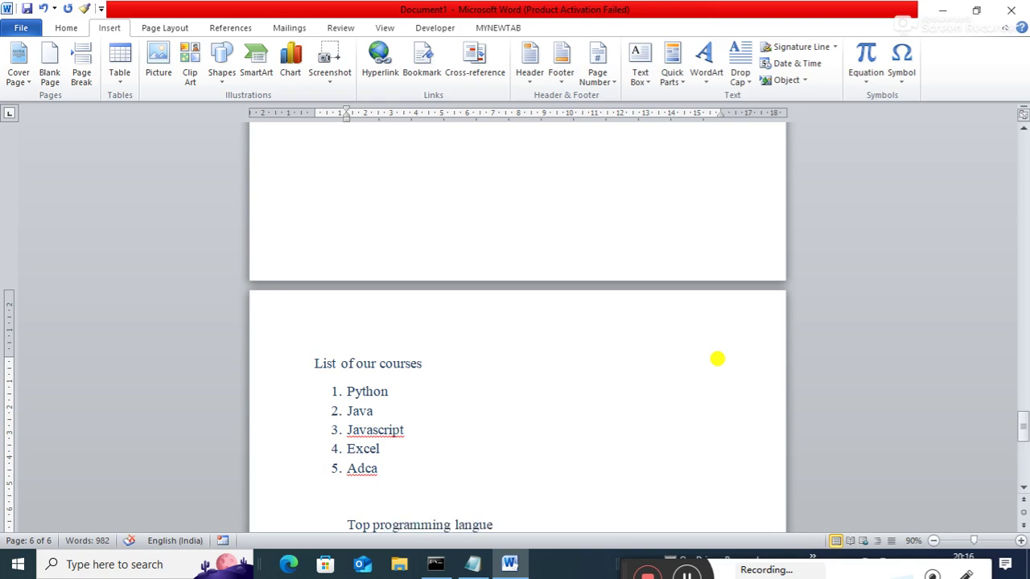
{"action": "type", "text": "ge ein"}
{"action": "key", "text": "BackSpace"}
{"action": "key", "text": "BackSpace"}
{"action": "key", "text": "BackSpace"}
{"action": "type", "text": "in 2025"}
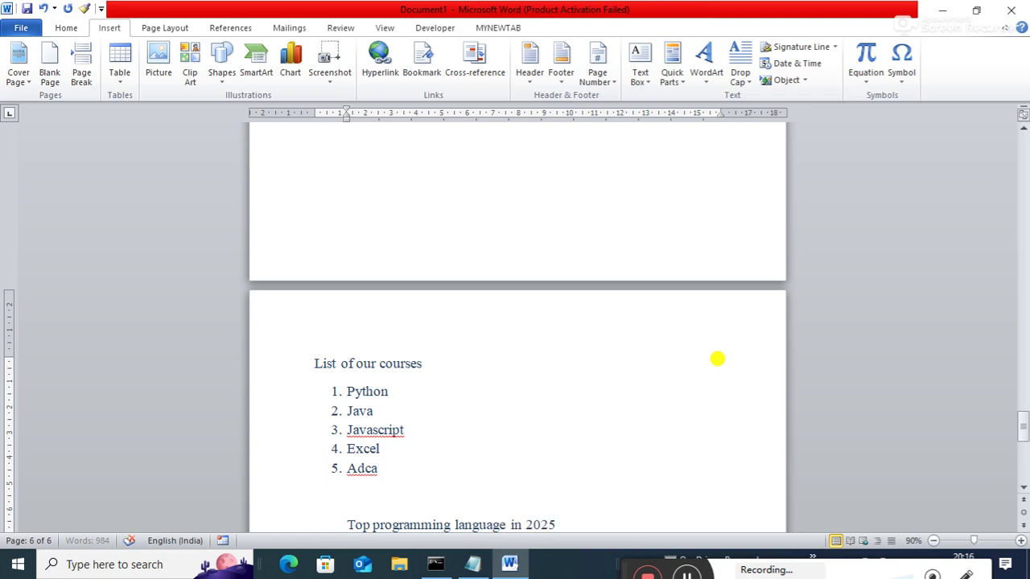
{"action": "key", "text": "Return"}
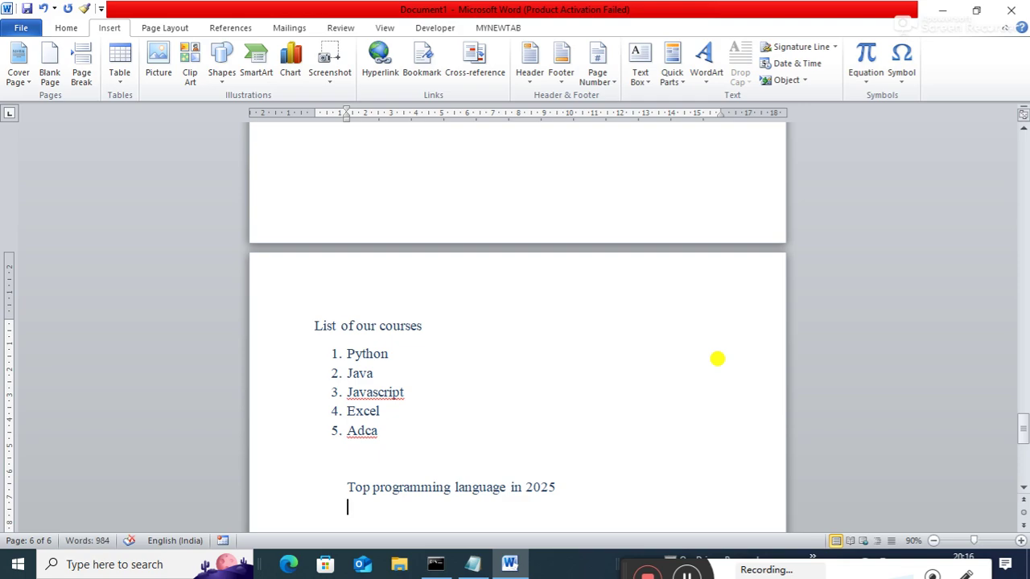
Create an arrow-bulleted list with Python, Javascript and C++ under the "Top programming language in 2025" line
{"action": "type", "text": "> python"}
{"action": "key", "text": "Return"}
{"action": "type", "text": "j"}
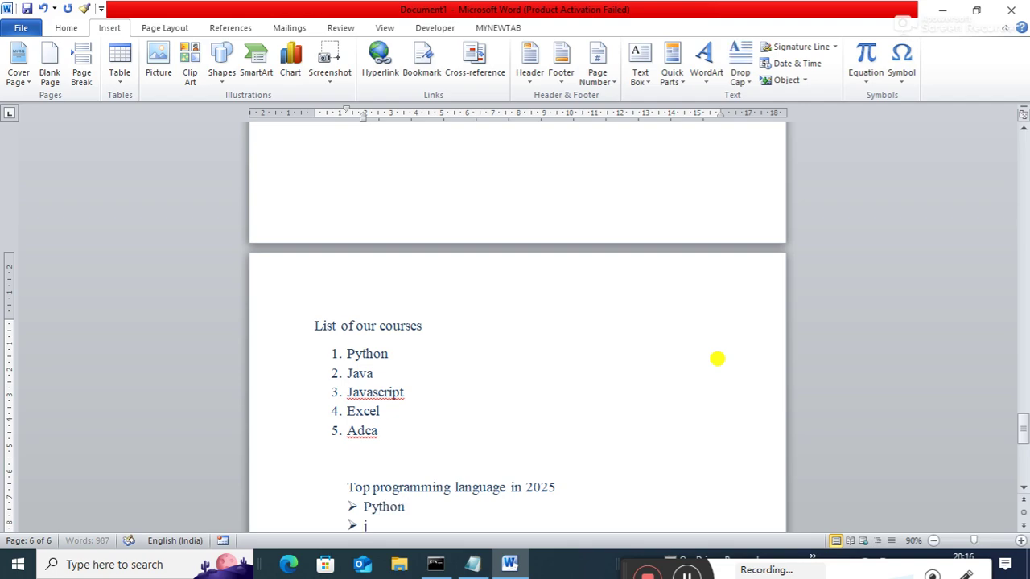
{"action": "type", "text": "avascript"}
{"action": "key", "text": "Return"}
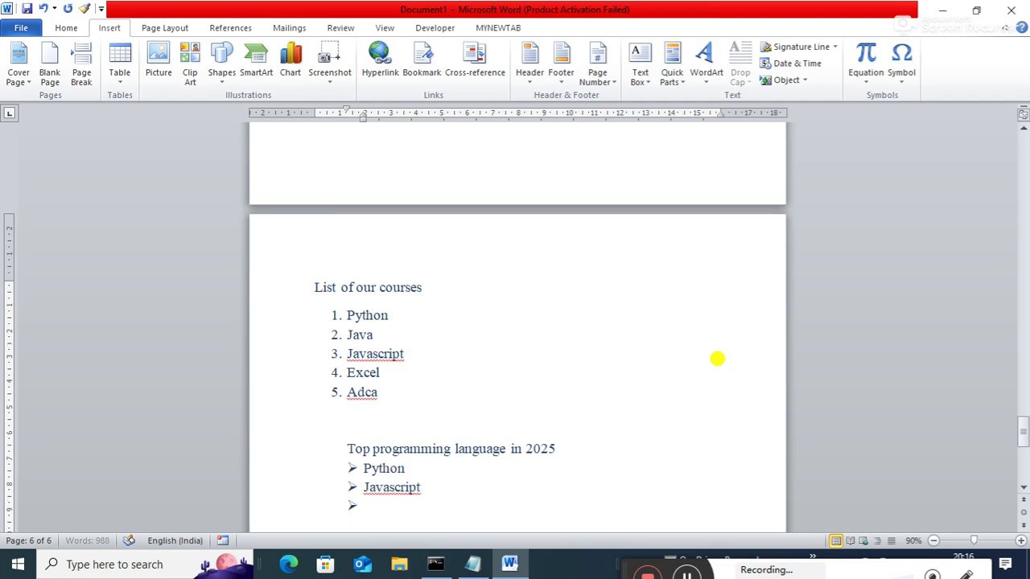
{"action": "type", "text": "C++"}
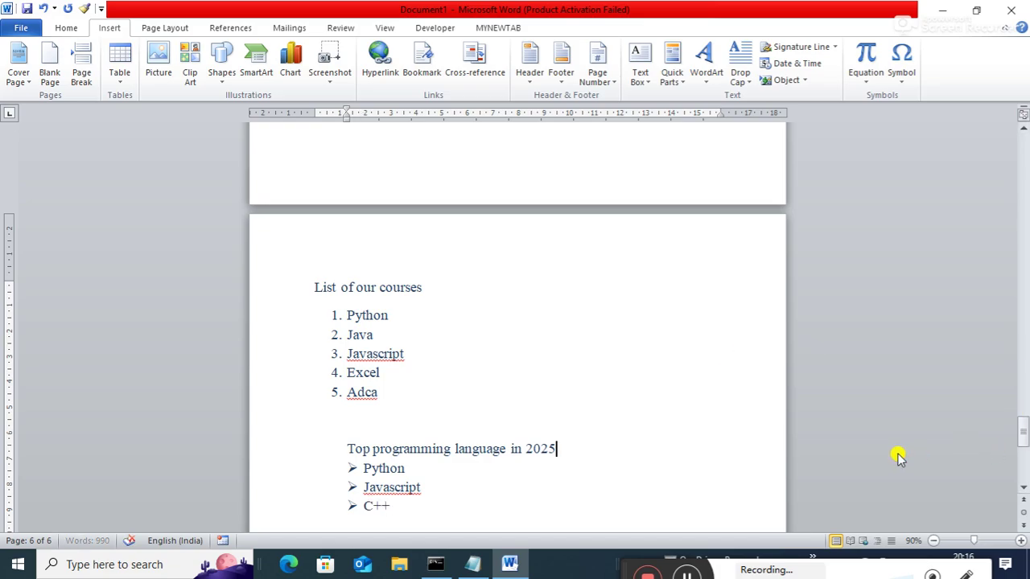
Start inserting a cross-reference right after "Home" in the table of content on page 1
{"action": "left_click", "coordinate": [598, 336]}
{"action": "left_click_drag", "start_coordinate": [1022, 432], "coordinate": [990, 112]}
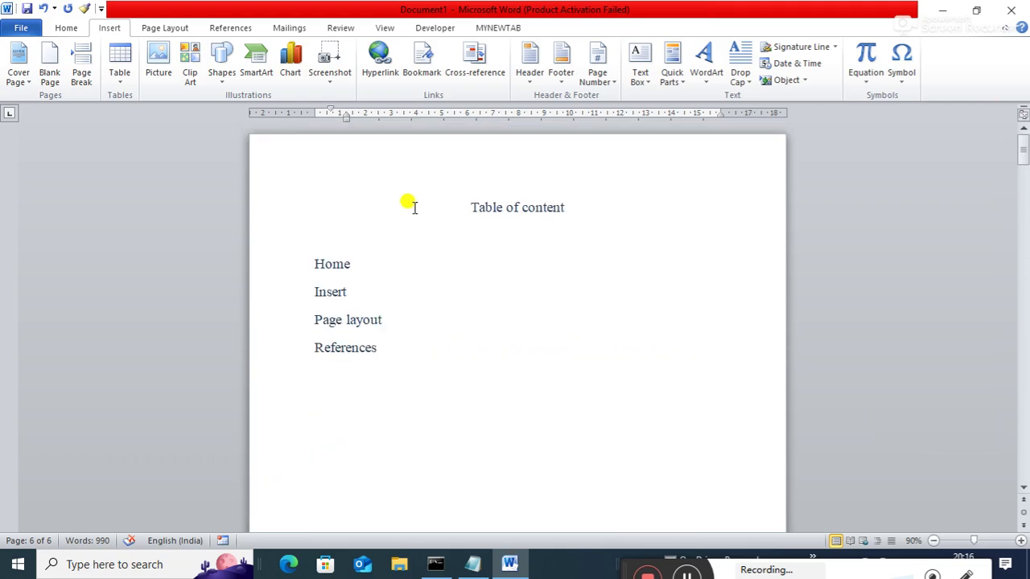
{"action": "left_click", "coordinate": [398, 288]}
{"action": "left_click", "coordinate": [380, 261]}
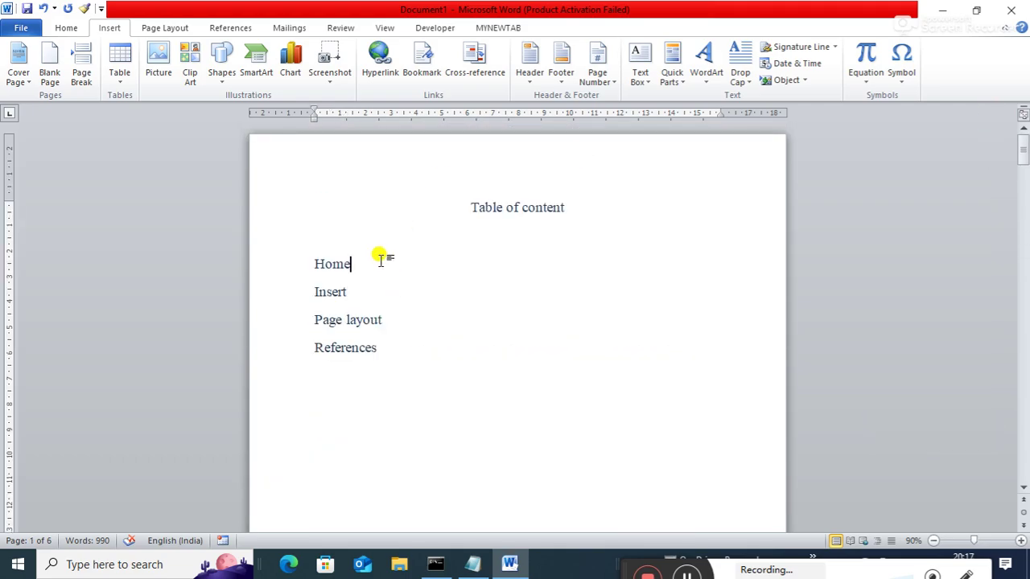
{"action": "left_click", "coordinate": [475, 57]}
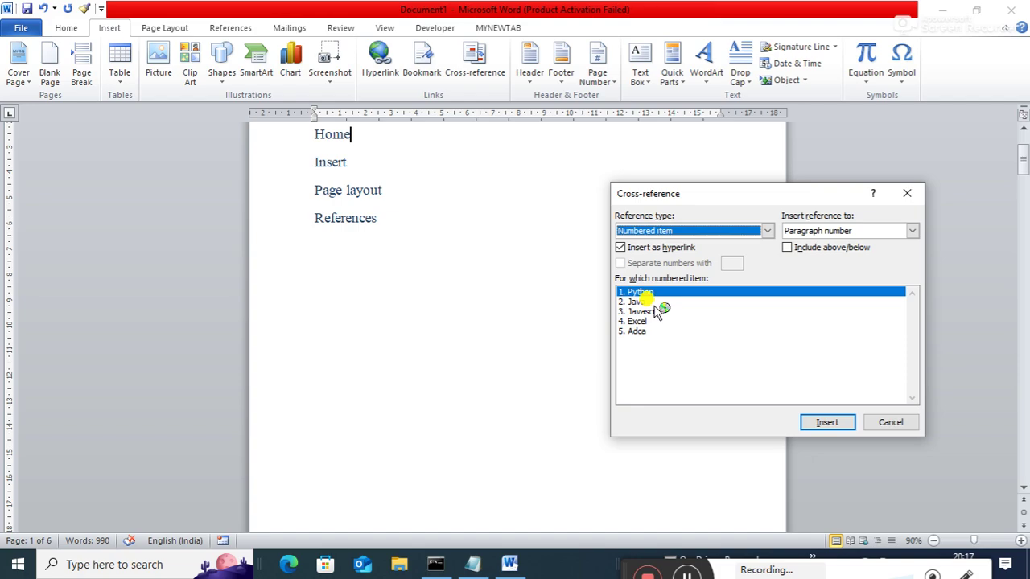
Examine the items offered for the Heading, Bookmark, Footnote, Endnote, Equation and Numbered item reference types
{"action": "left_click", "coordinate": [767, 233]}
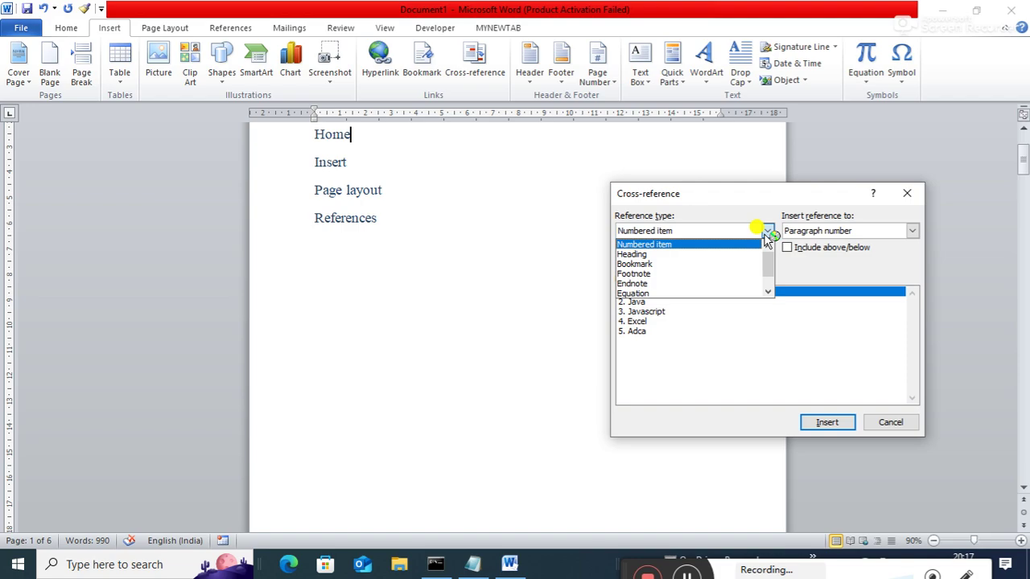
{"action": "left_click", "coordinate": [656, 253]}
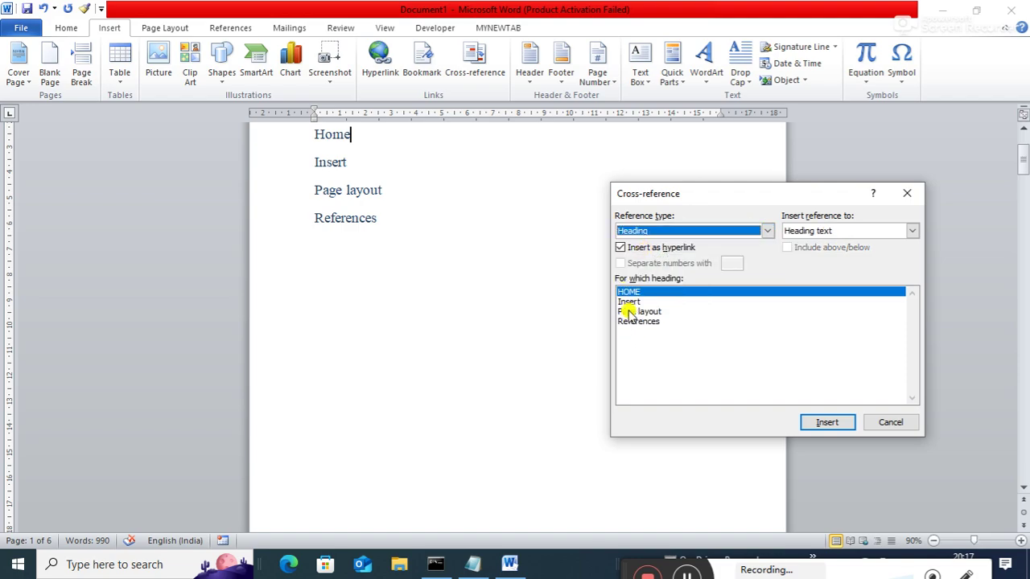
{"action": "left_click", "coordinate": [766, 231]}
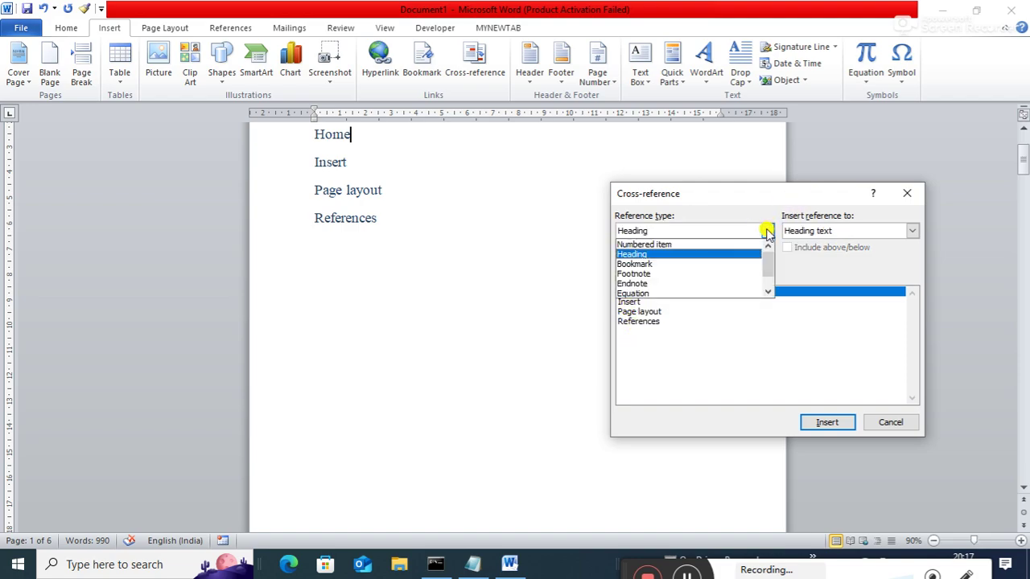
{"action": "left_click", "coordinate": [651, 264]}
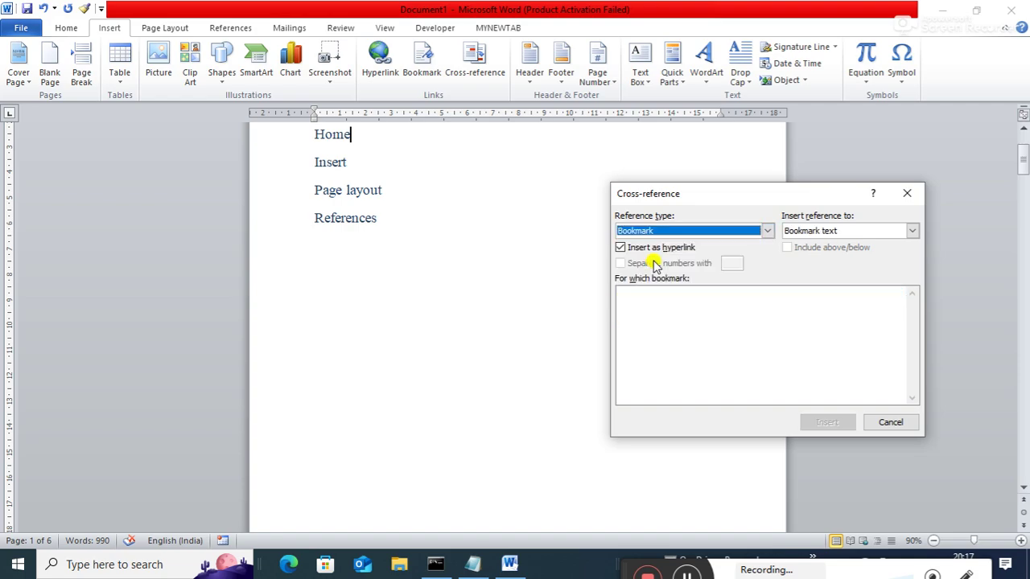
{"action": "left_click", "coordinate": [770, 232]}
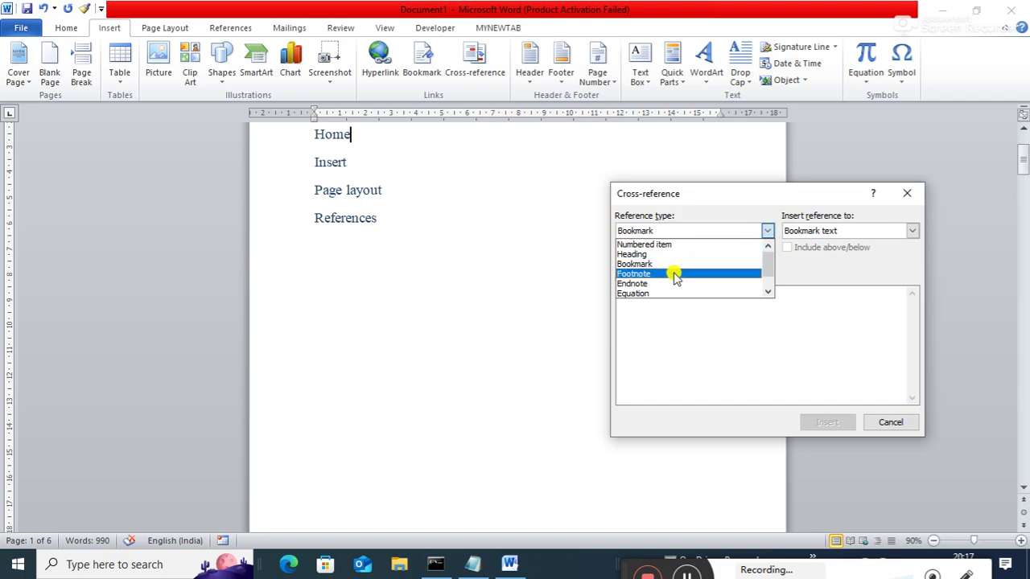
{"action": "left_click", "coordinate": [676, 273]}
{"action": "left_click", "coordinate": [767, 230]}
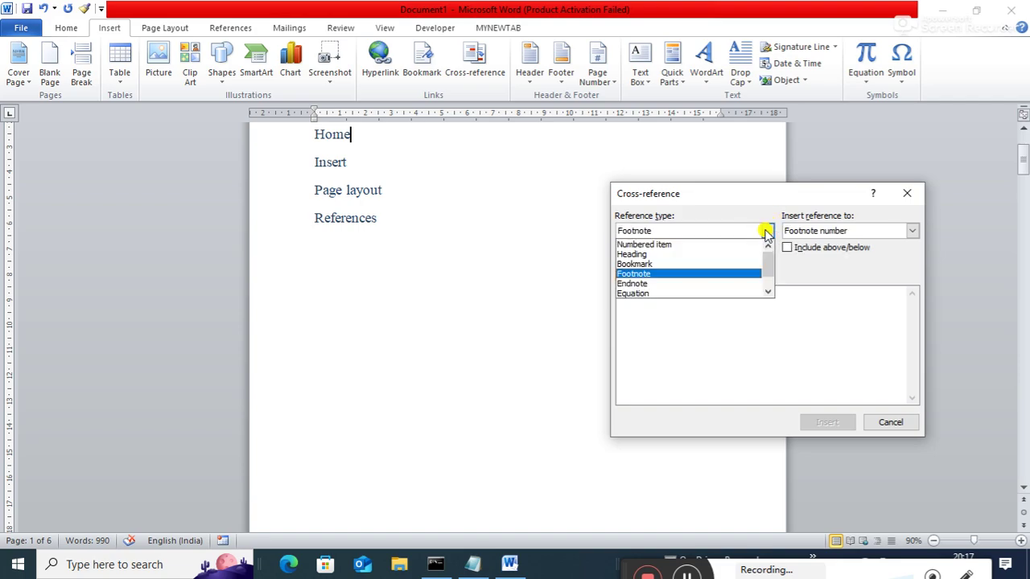
{"action": "left_click", "coordinate": [662, 284]}
{"action": "left_click", "coordinate": [768, 231]}
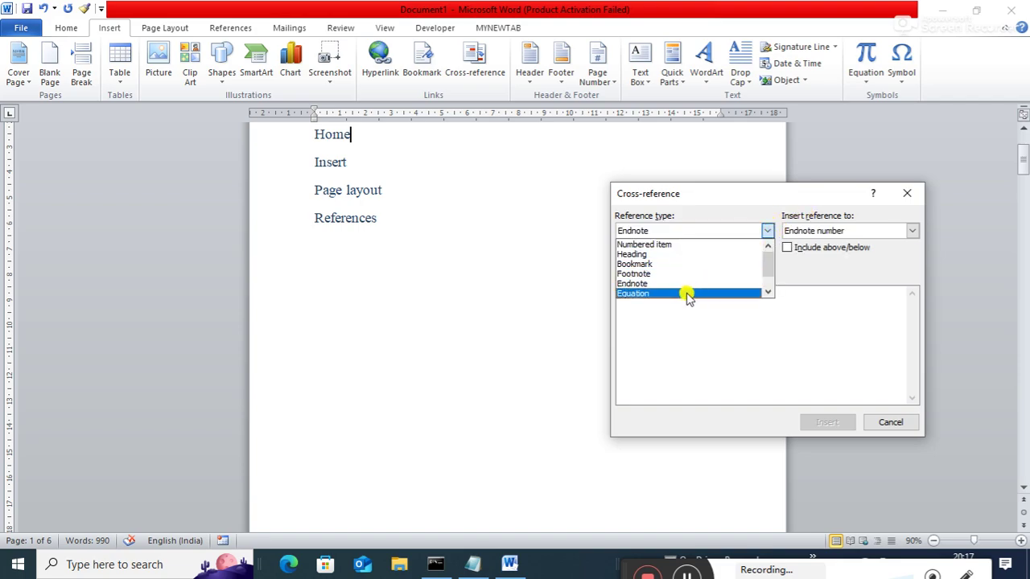
{"action": "left_click", "coordinate": [684, 294]}
{"action": "left_click", "coordinate": [768, 231]}
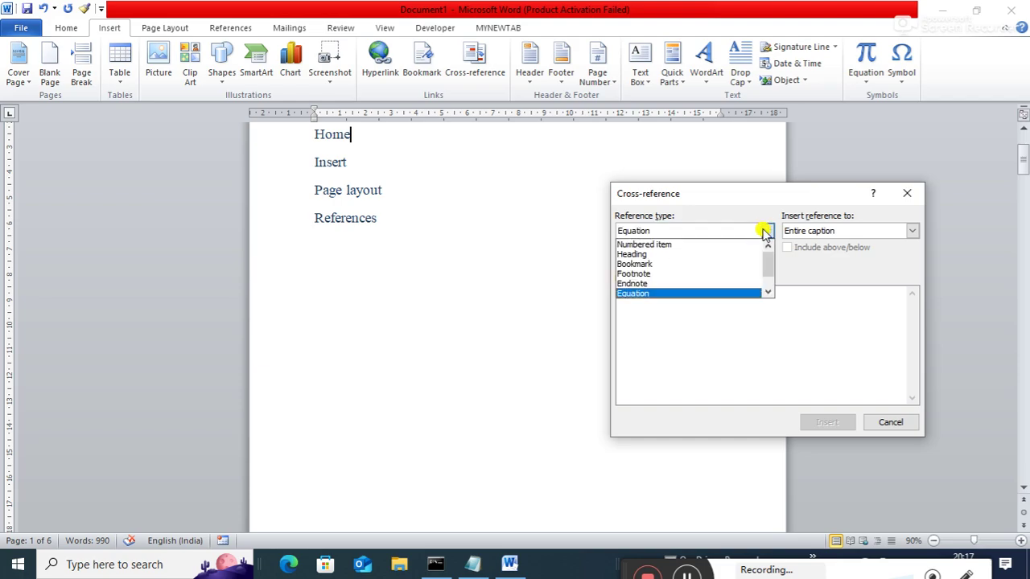
{"action": "left_click", "coordinate": [669, 242]}
Insert a hyperlinked cross-reference to the page number of the HOME heading right after "Home" in the table of content
{"action": "left_click", "coordinate": [767, 231]}
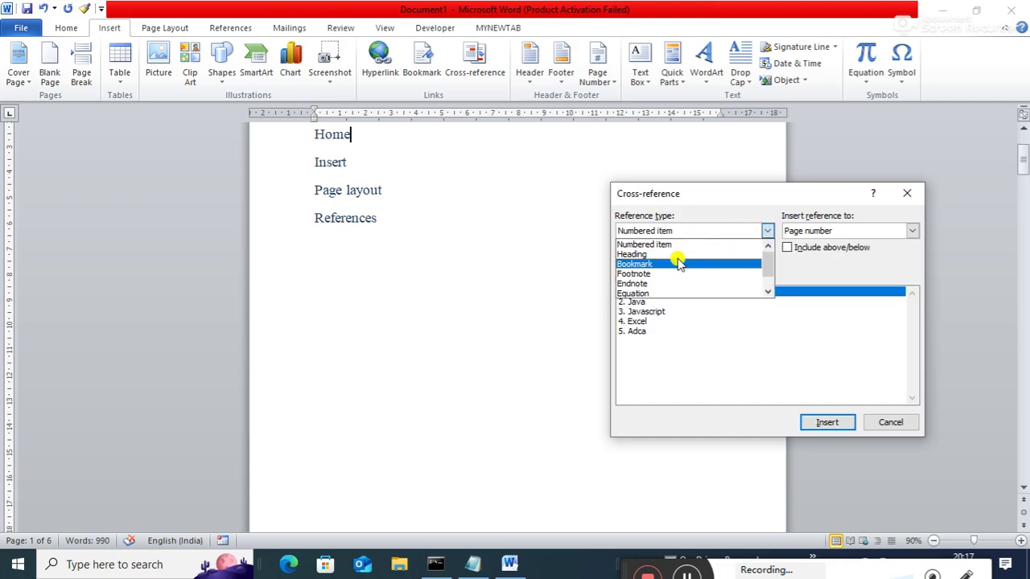
{"action": "left_click", "coordinate": [660, 254]}
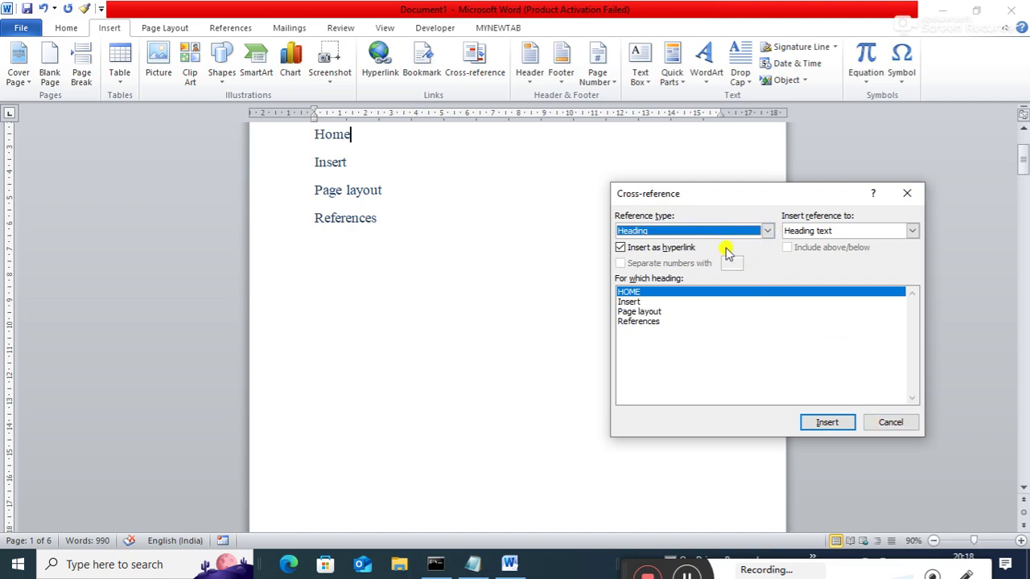
{"action": "left_click", "coordinate": [635, 293]}
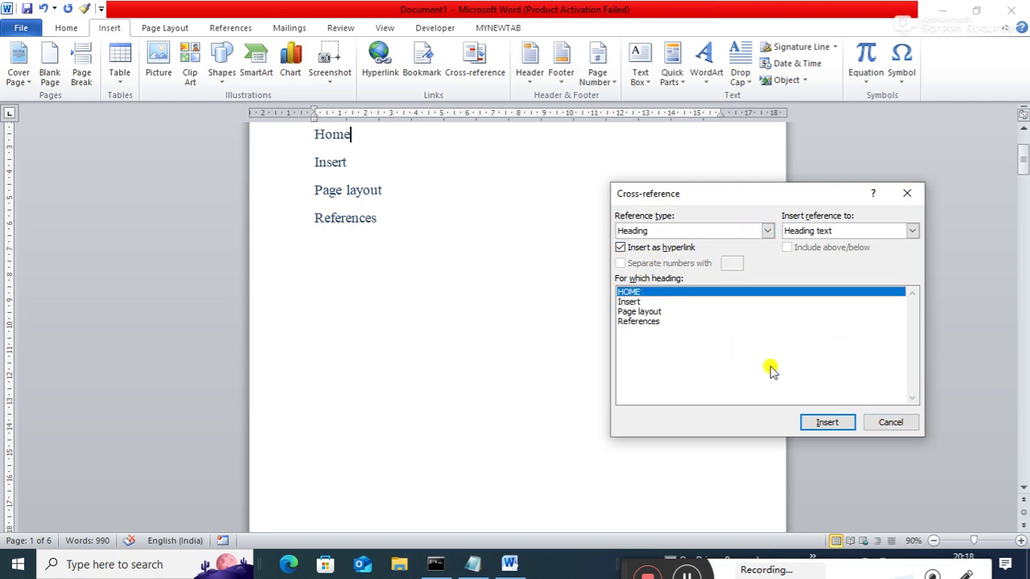
{"action": "left_click", "coordinate": [903, 232]}
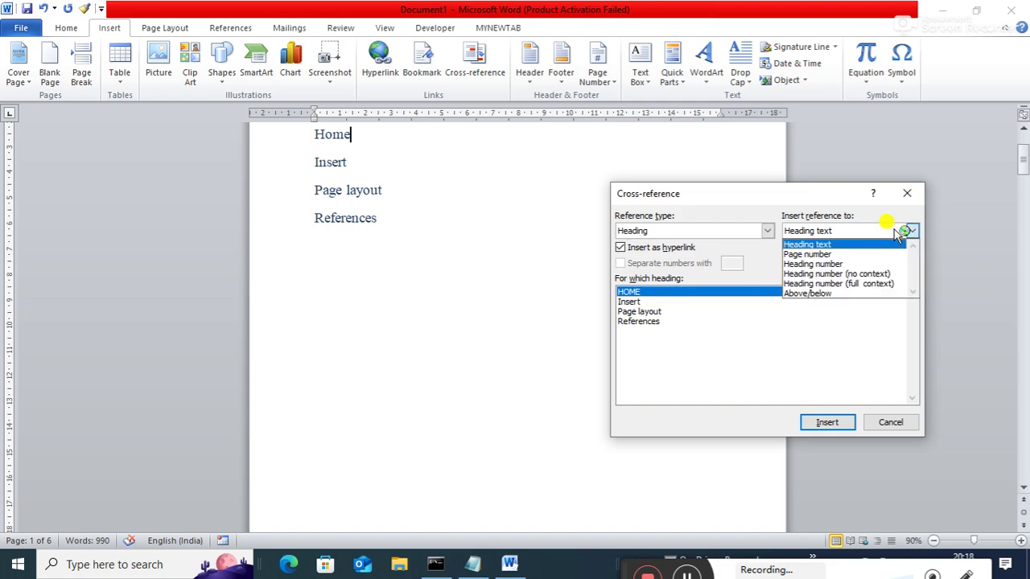
{"action": "left_click", "coordinate": [849, 255]}
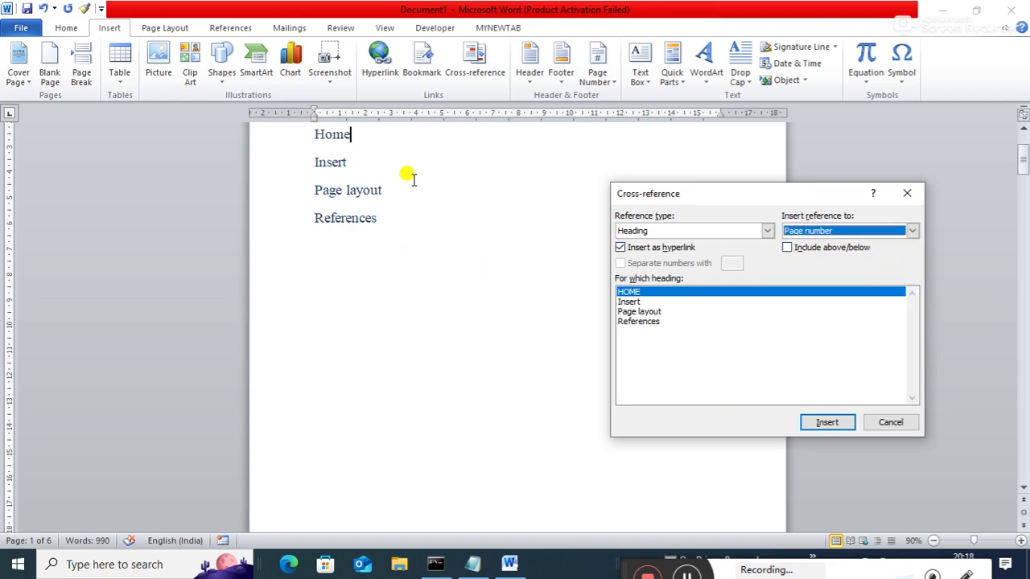
{"action": "left_click", "coordinate": [824, 427]}
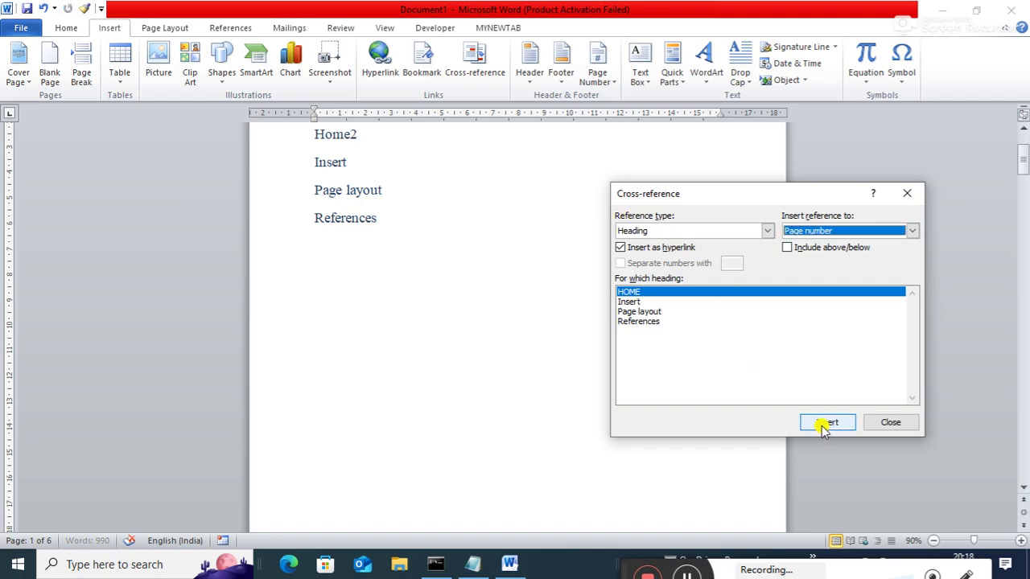
{"action": "left_click", "coordinate": [897, 423]}
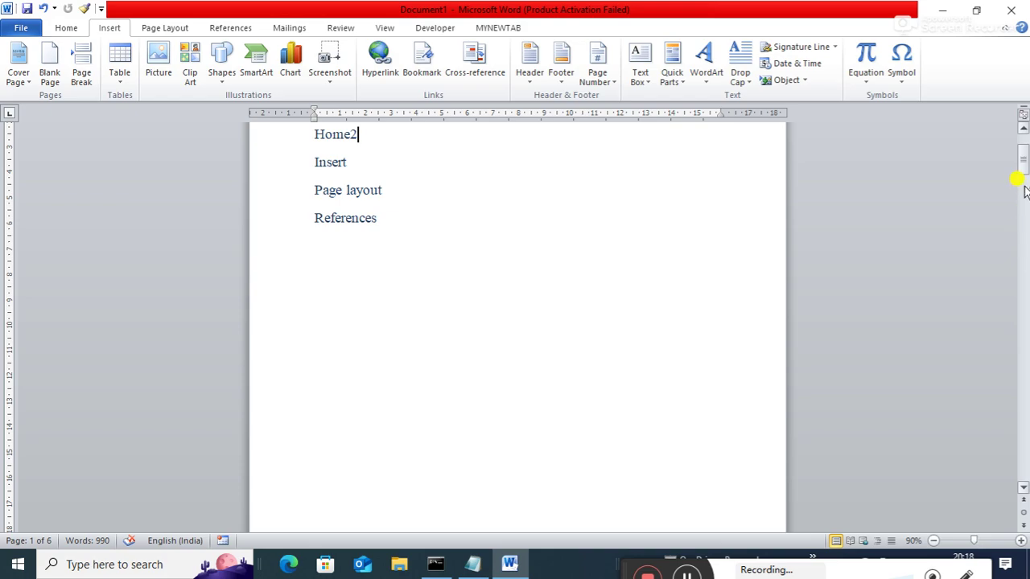
Add a long dashed leader line between "Home" and its page number, with a space at each end
{"action": "left_click_drag", "start_coordinate": [1020, 156], "coordinate": [1011, 104]}
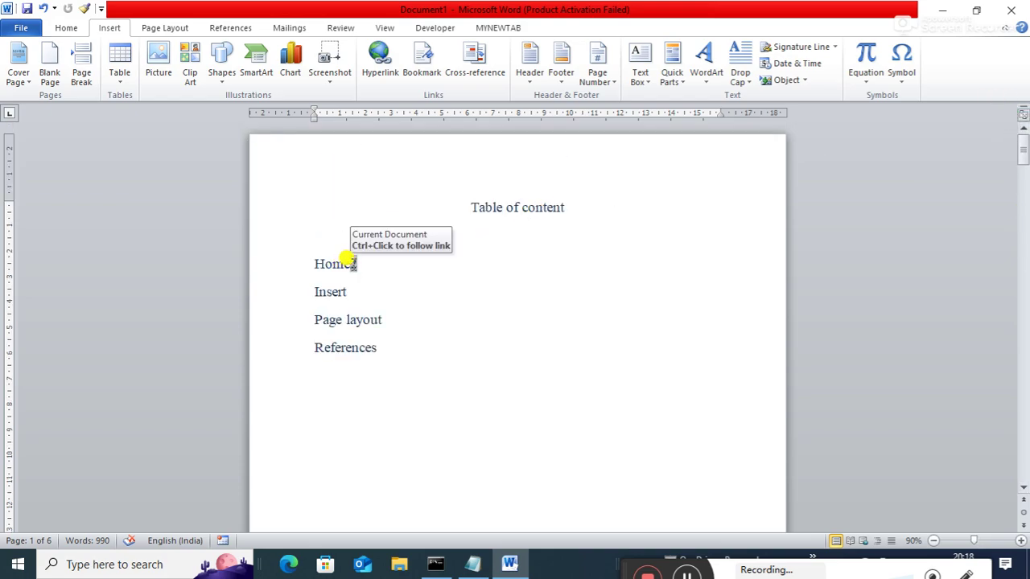
{"action": "type", "text": "------------------------------"}
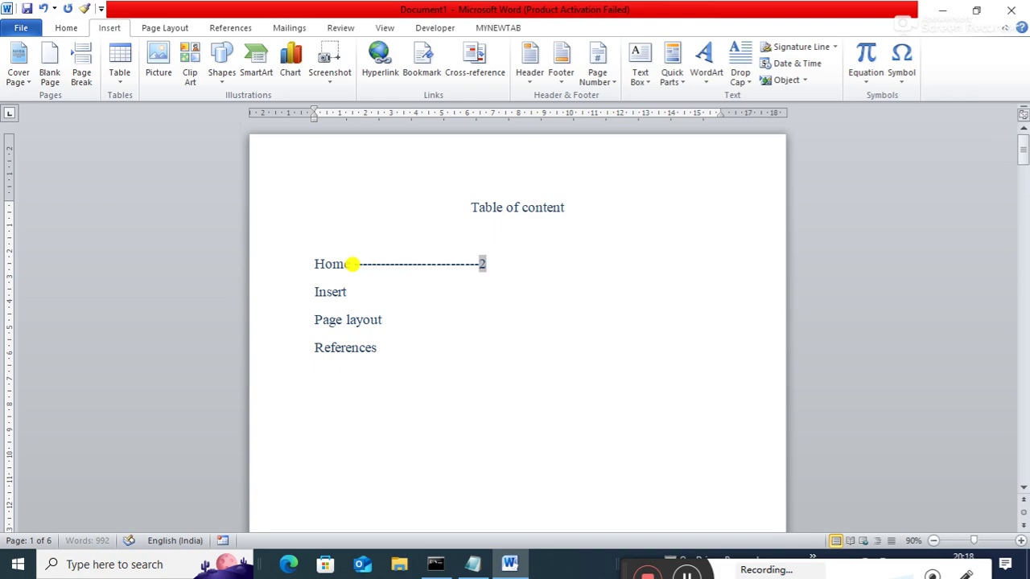
{"action": "type", "text": "-----------------------------------------------"}
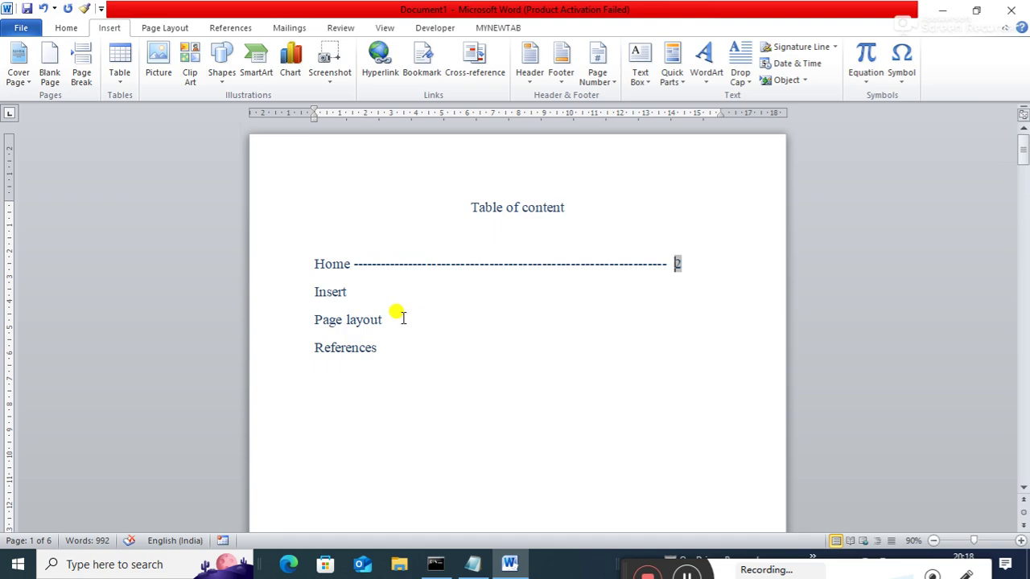
Add a dashed leader line after the "Insert" entry, about as long as the one in the Home line
{"action": "left_click", "coordinate": [376, 292]}
{"action": "type", "text": "-"}
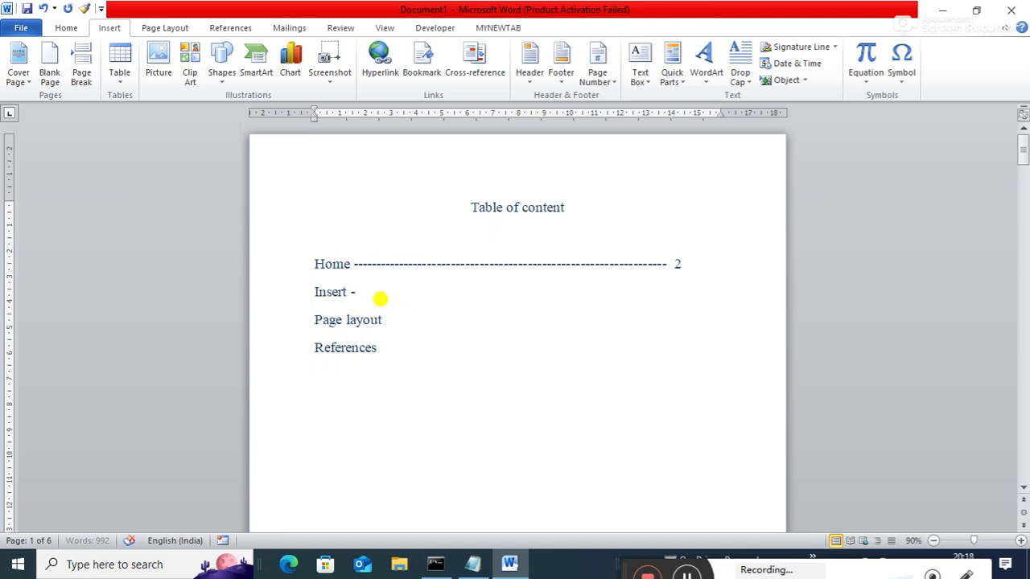
{"action": "type", "text": "-----------------------------------------------"}
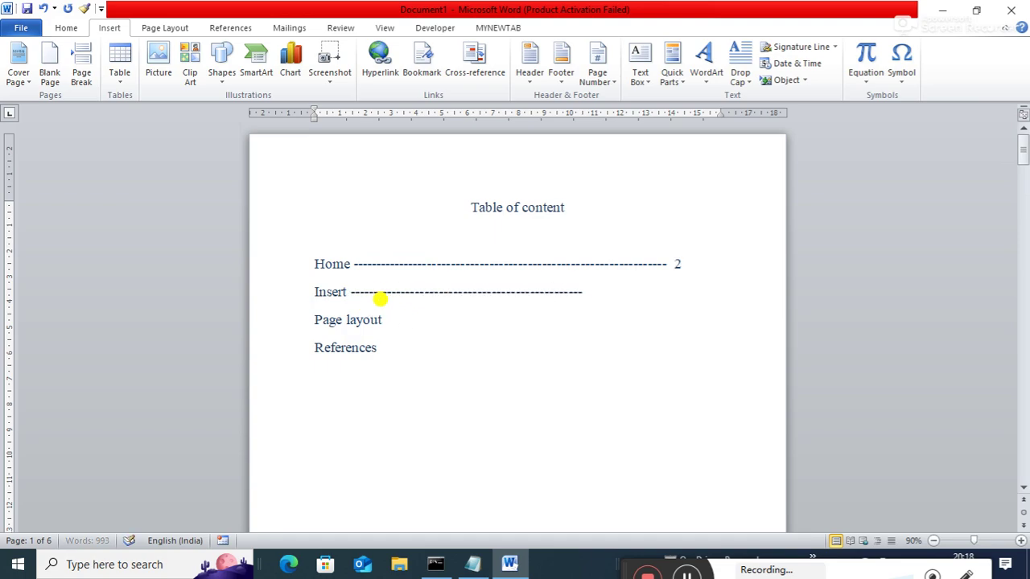
{"action": "type", "text": "-------------------"}
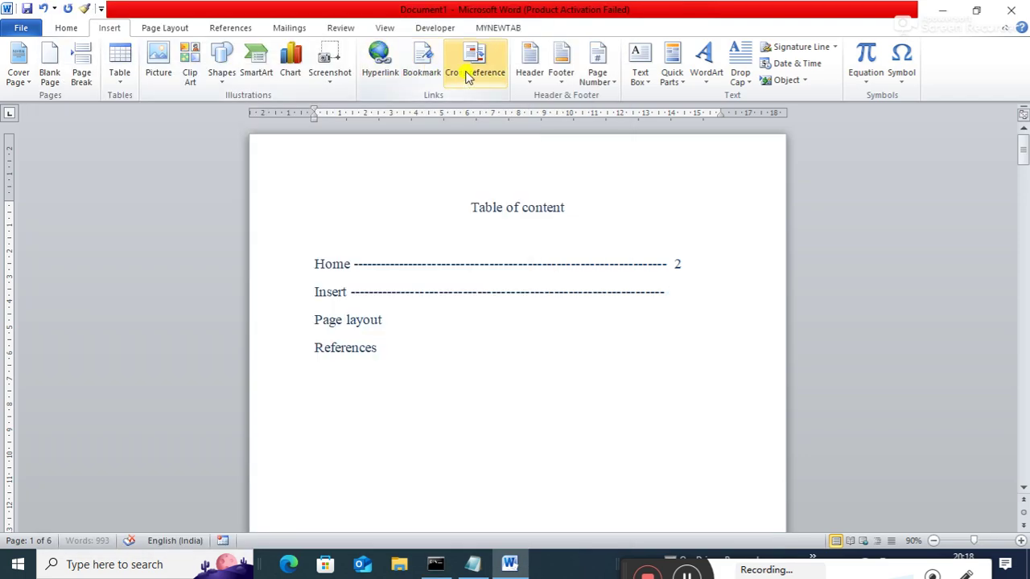
Insert a hyperlinked page number cross-reference to the Insert heading at the end of the "Insert" line
{"action": "left_click", "coordinate": [468, 76]}
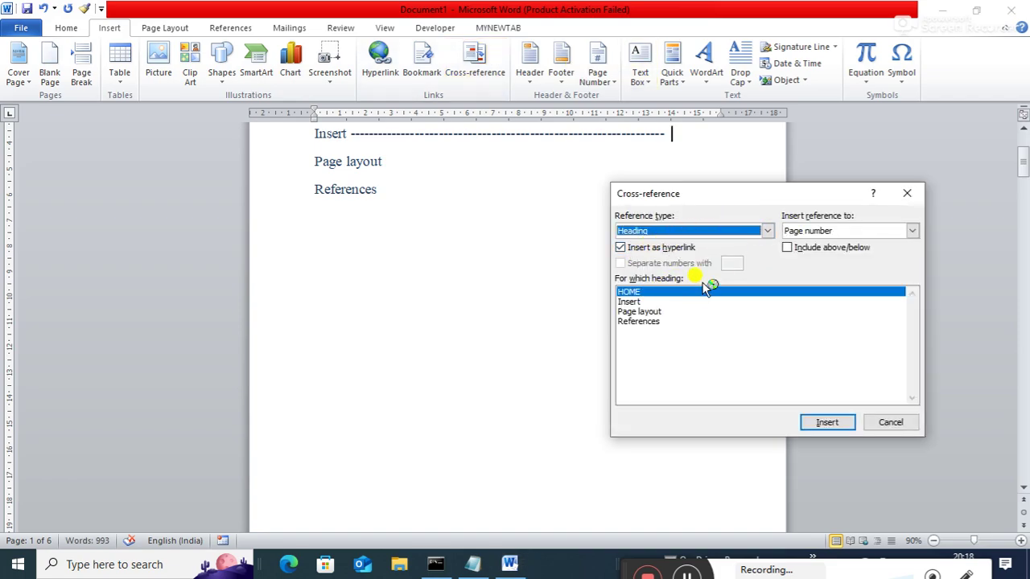
{"action": "left_click", "coordinate": [638, 302]}
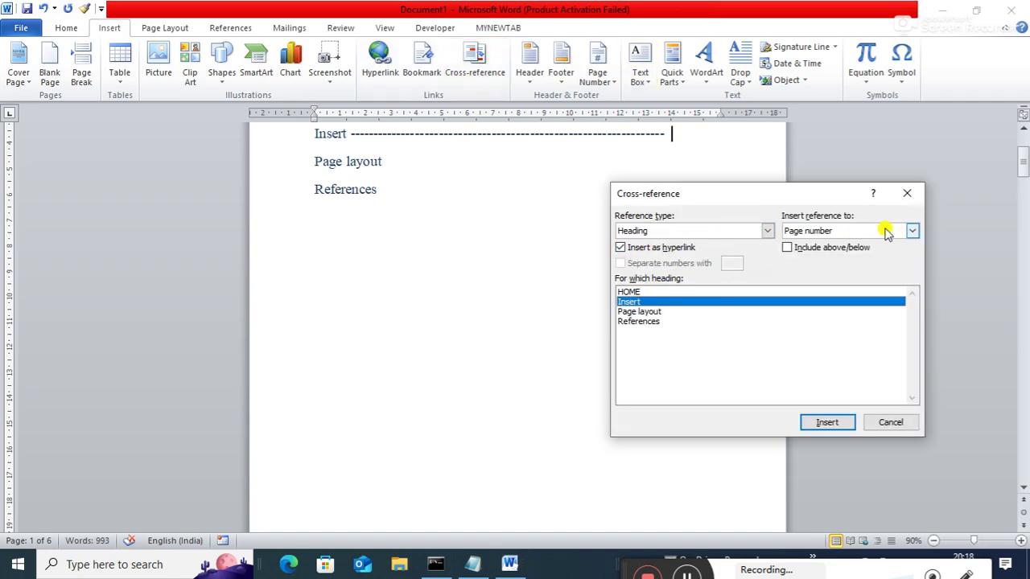
{"action": "left_click", "coordinate": [822, 423]}
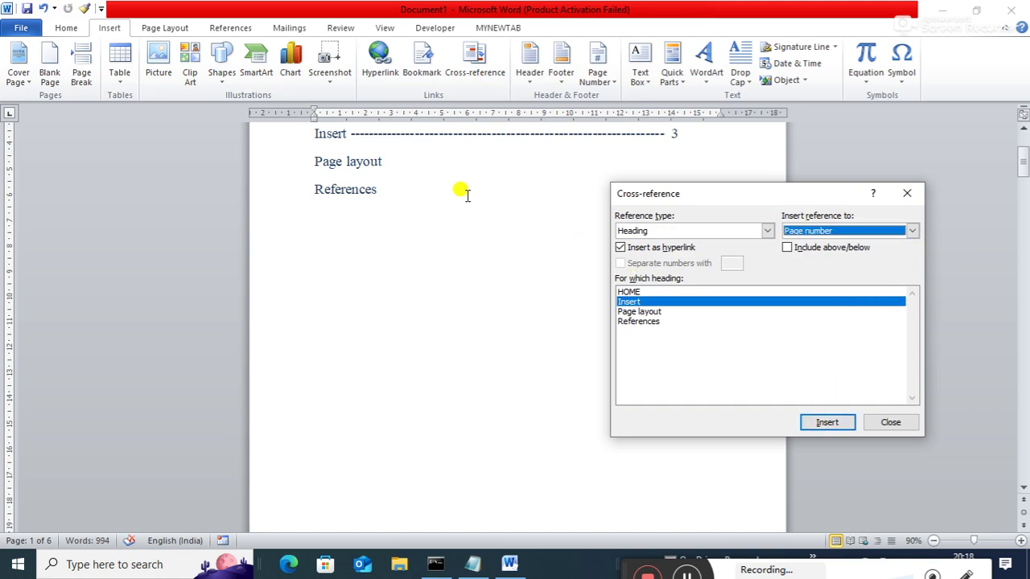
{"action": "left_click", "coordinate": [888, 422]}
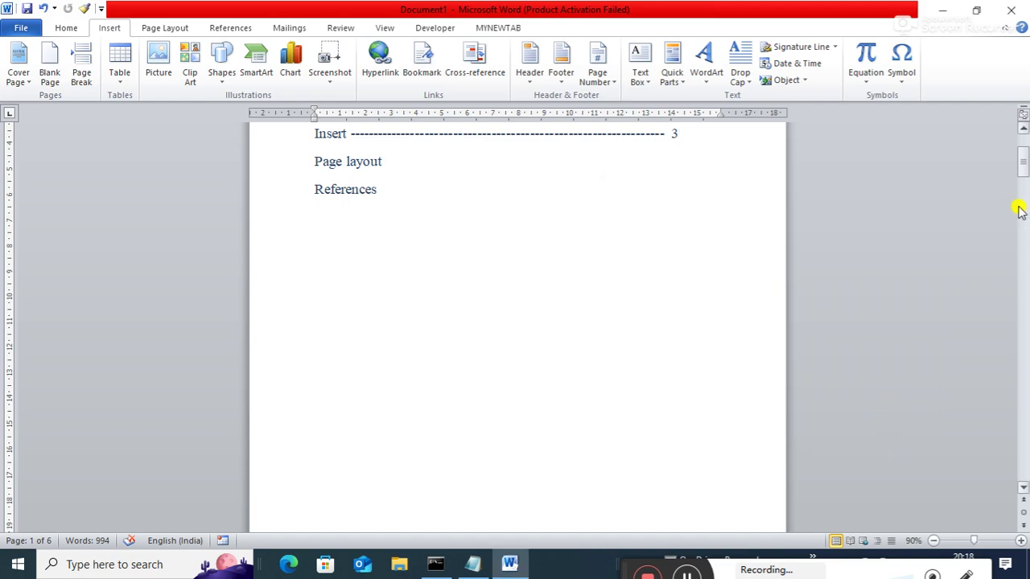
Add a dashed leader line after "Page layout" and end it with a hyperlinked page number cross-reference to the Page layout heading
{"action": "left_click_drag", "start_coordinate": [1022, 167], "coordinate": [1022, 145]}
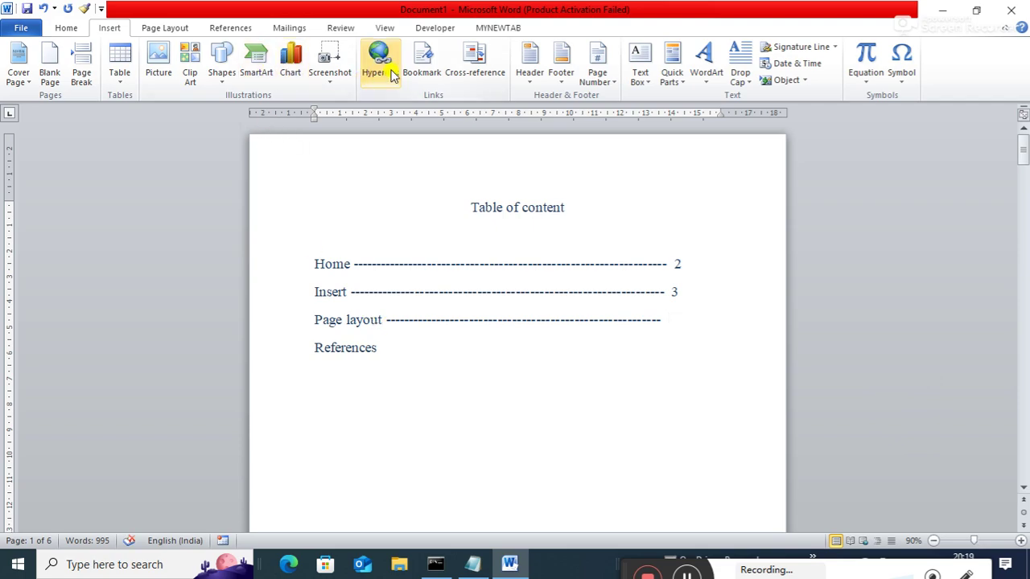
{"action": "left_click", "coordinate": [477, 74]}
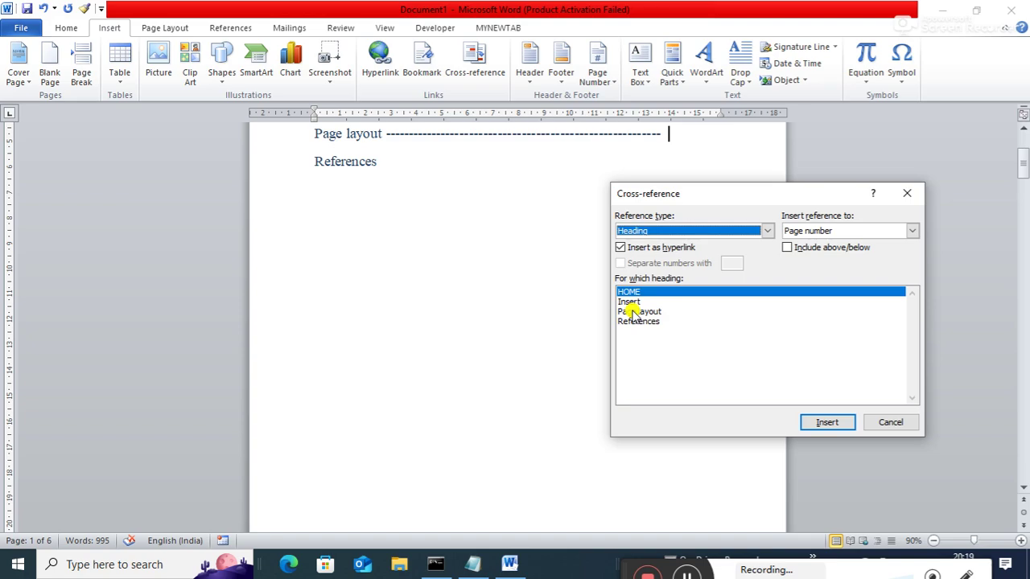
{"action": "left_click", "coordinate": [633, 312]}
{"action": "left_click", "coordinate": [830, 422]}
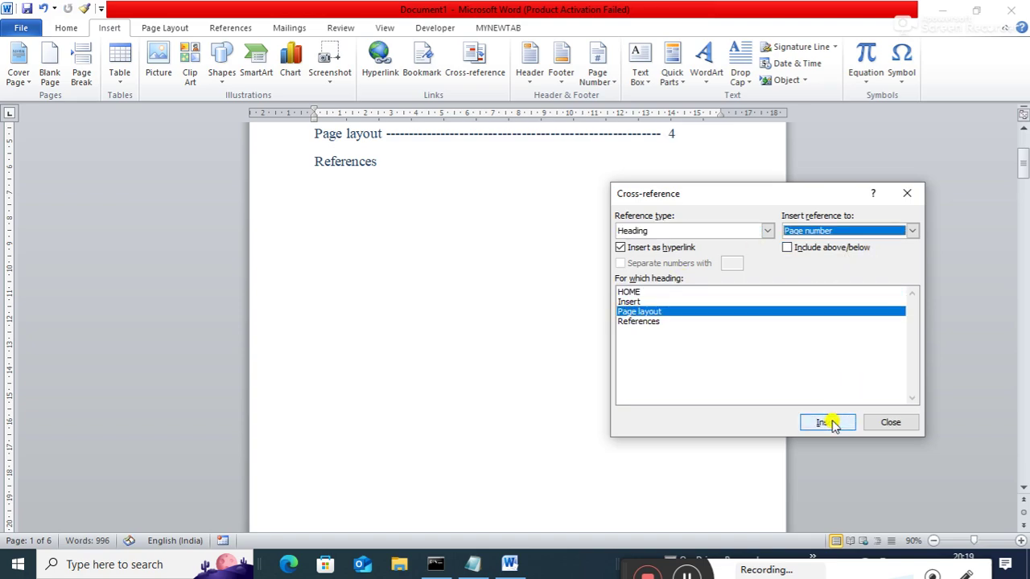
{"action": "left_click", "coordinate": [891, 423]}
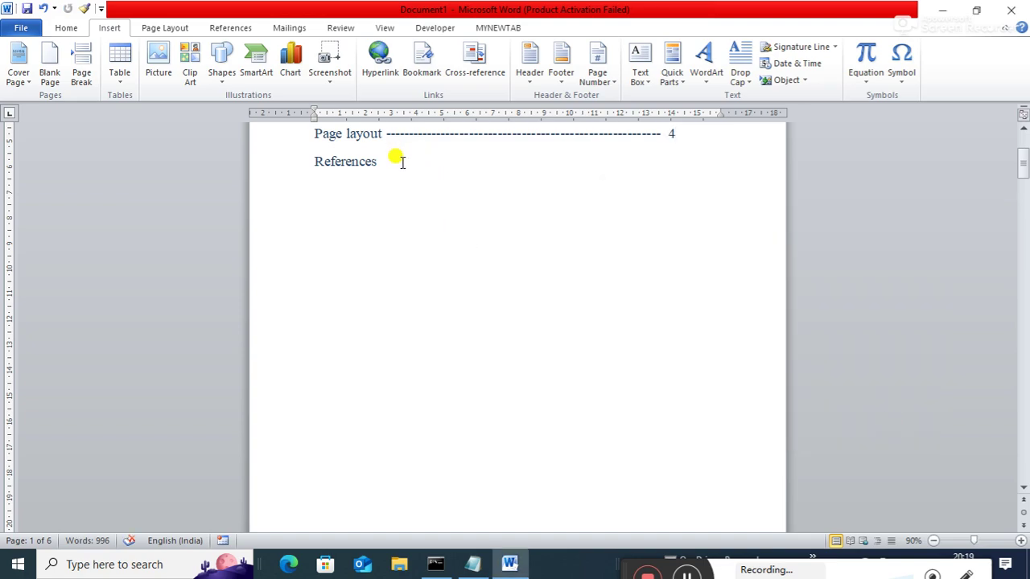
Add a dashed leader line after "References" and end it with a hyperlinked page number cross-reference to the References heading
{"action": "left_click", "coordinate": [403, 161]}
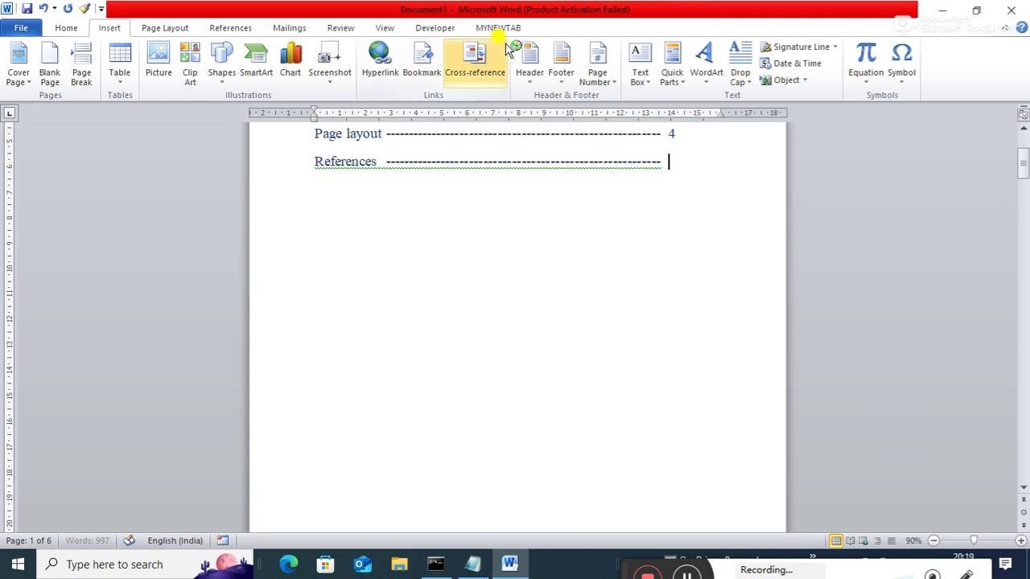
{"action": "left_click", "coordinate": [469, 76]}
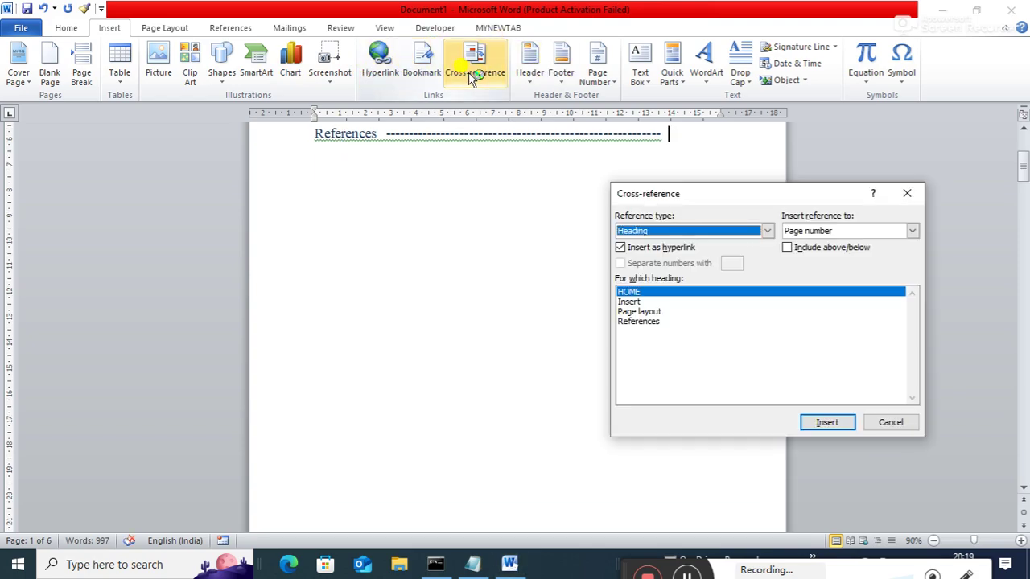
{"action": "left_click", "coordinate": [637, 322]}
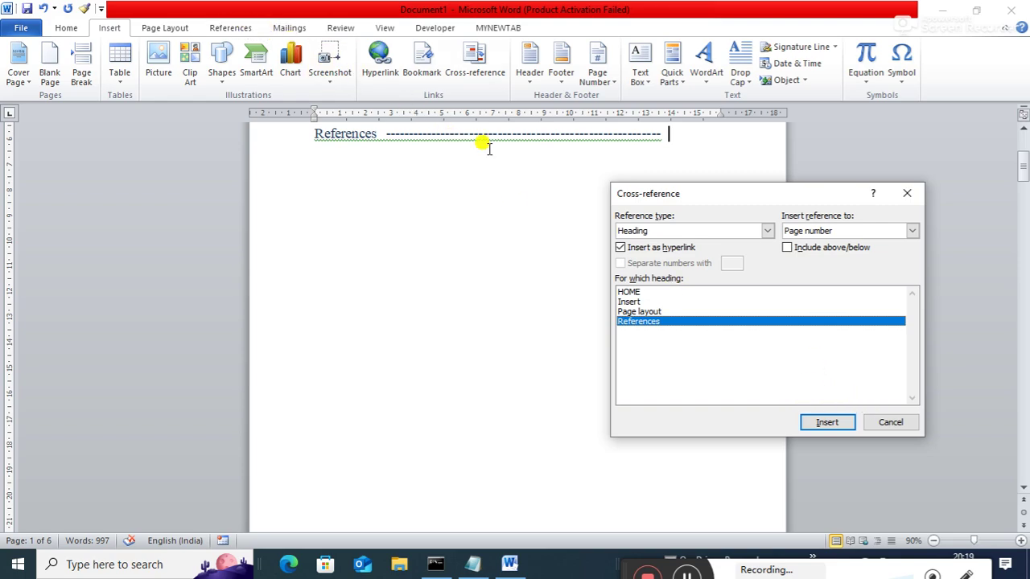
{"action": "left_click", "coordinate": [828, 424]}
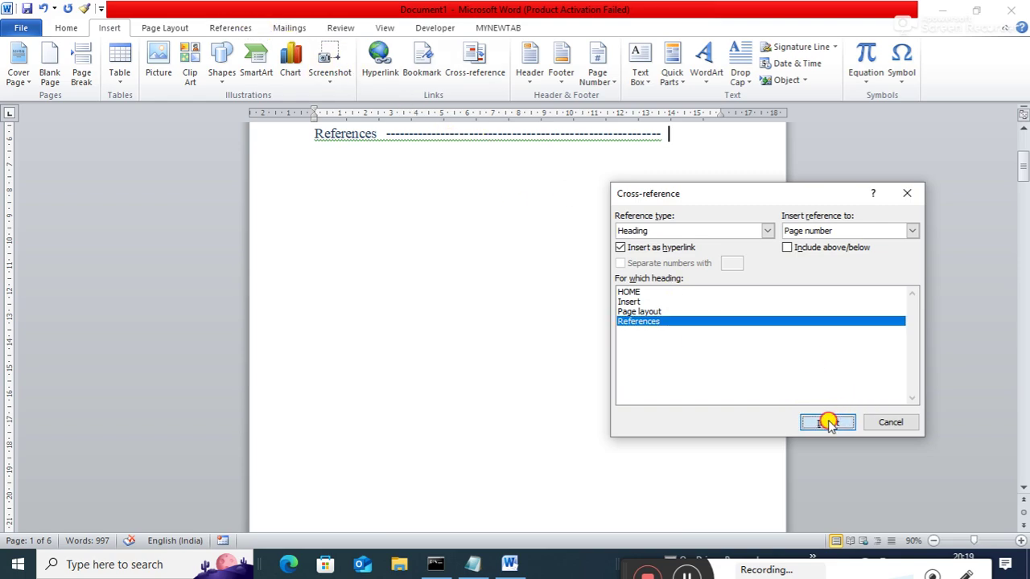
{"action": "left_click", "coordinate": [892, 422]}
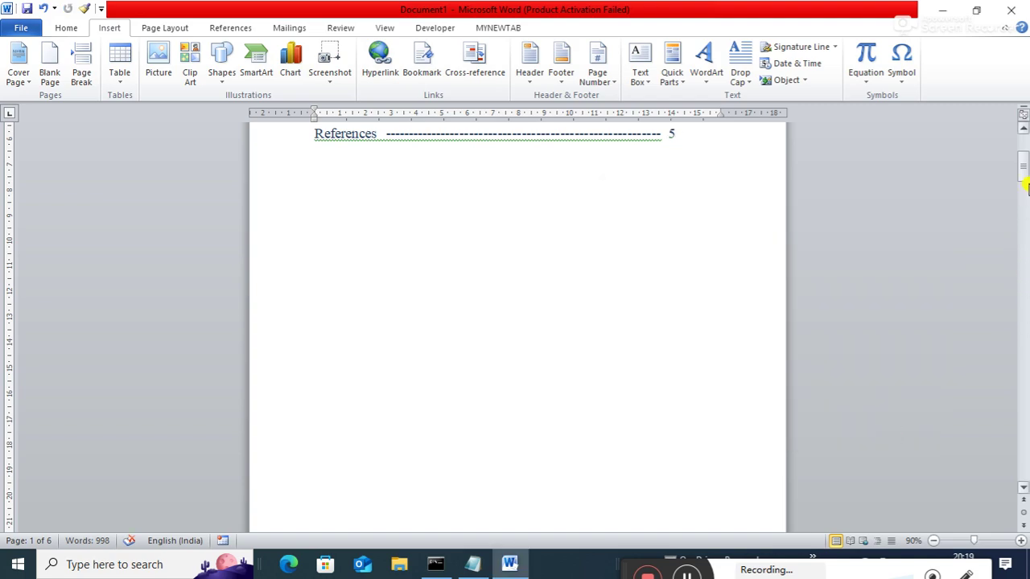
Adjust the spaces before the page numbers in the table of content so that the numbers line up
{"action": "left_click_drag", "start_coordinate": [1026, 187], "coordinate": [1024, 137]}
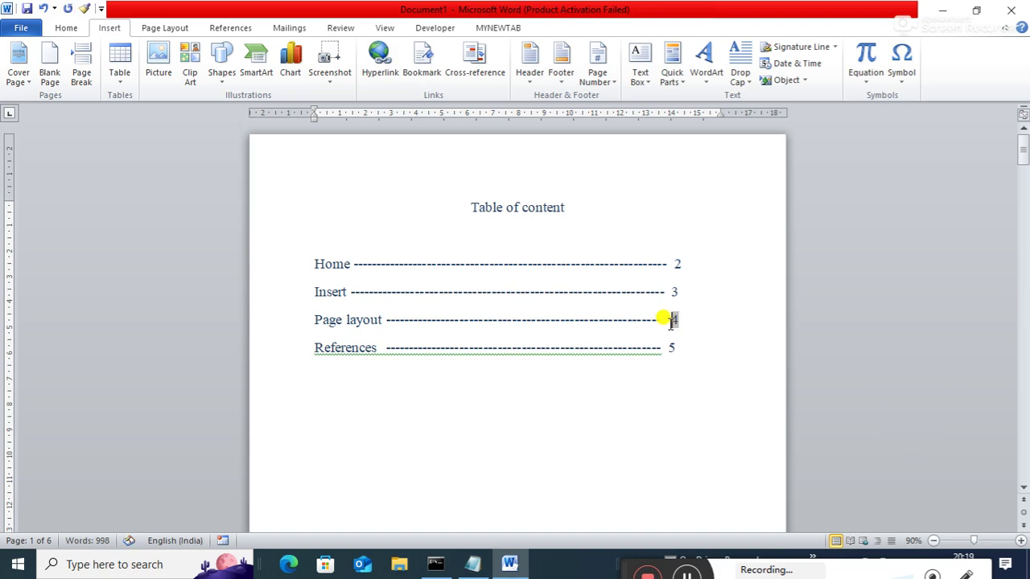
{"action": "left_click", "coordinate": [672, 347]}
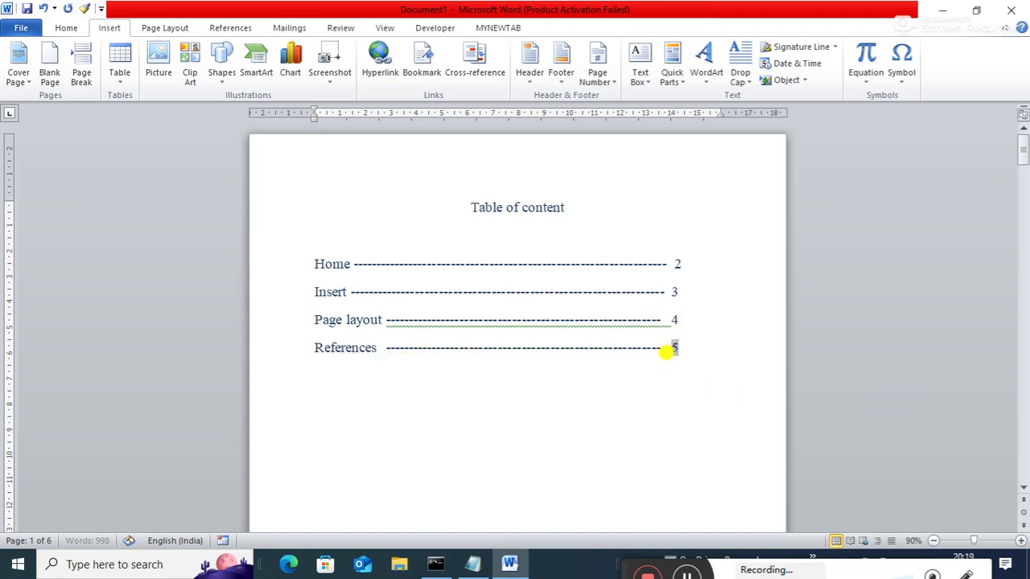
{"action": "left_click", "coordinate": [673, 265]}
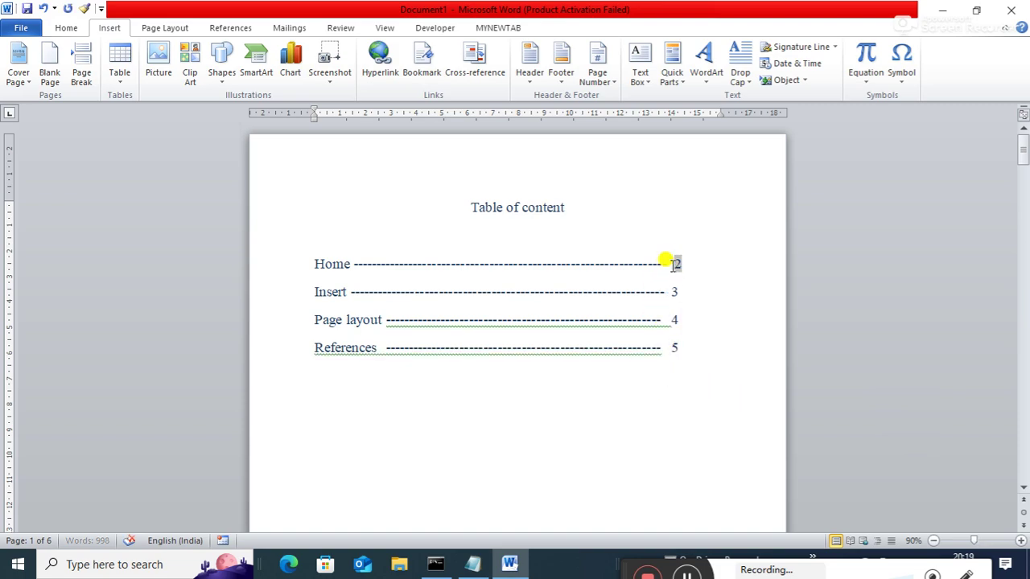
{"action": "key", "text": "BackSpace"}
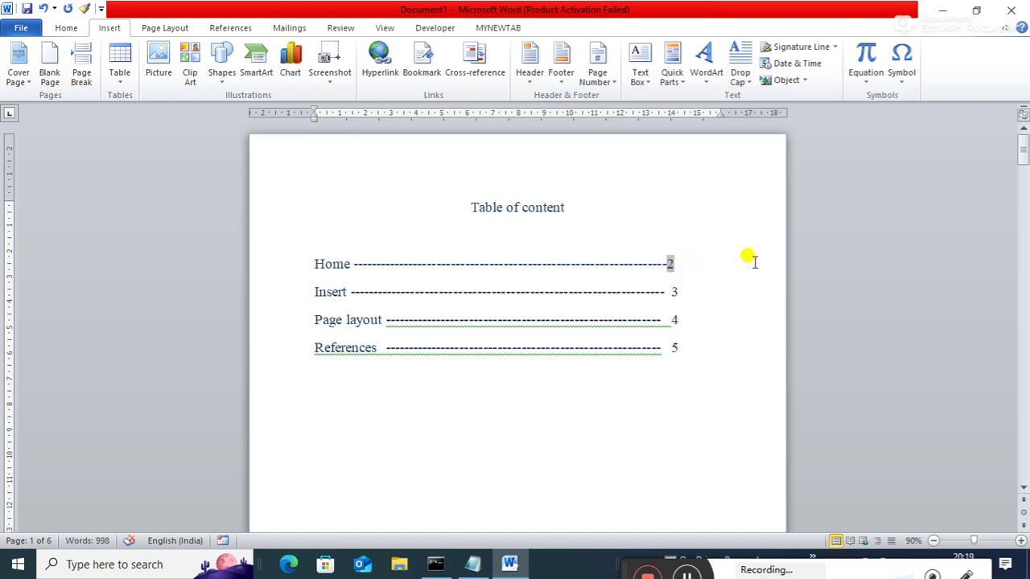
{"action": "key", "text": "Down"}
Test the Home and Page layout page number links by following each one, returning to the table of content each time
{"action": "left_click", "coordinate": [677, 264], "text": "ctrl"}
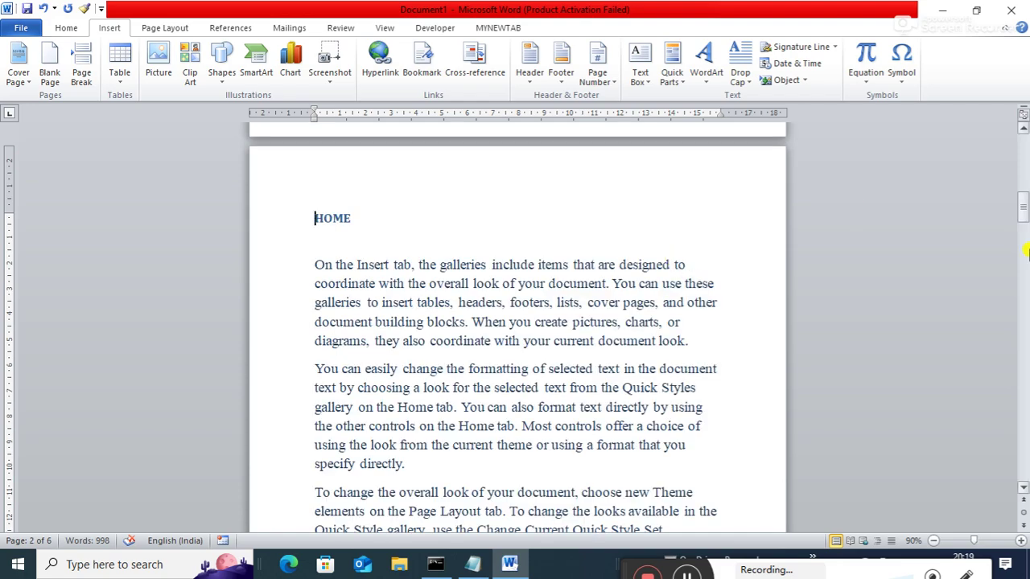
{"action": "left_click_drag", "start_coordinate": [1021, 209], "coordinate": [1018, 139]}
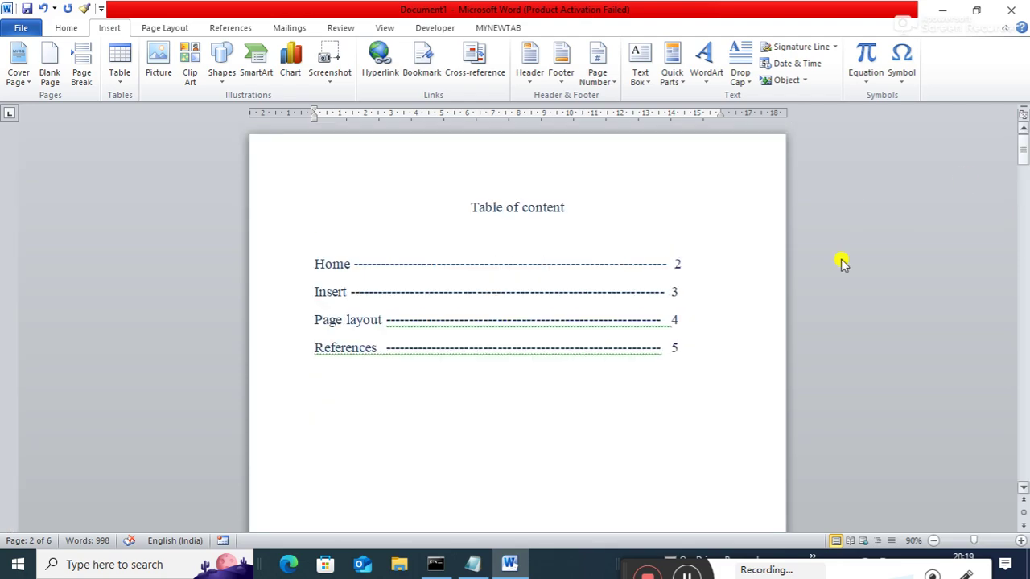
{"action": "left_click", "coordinate": [673, 323], "text": "ctrl"}
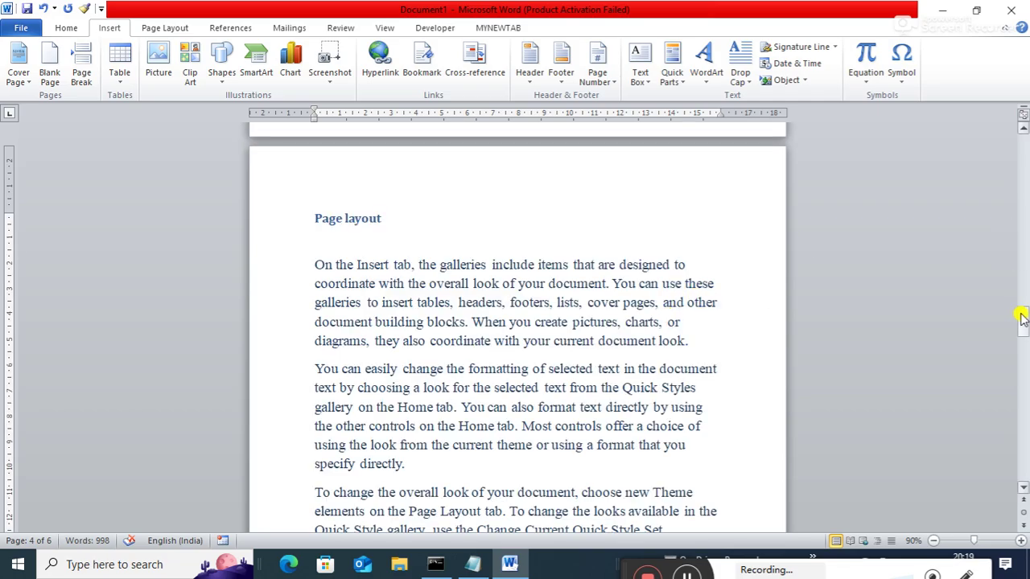
{"action": "left_click_drag", "start_coordinate": [1021, 318], "coordinate": [1000, 145]}
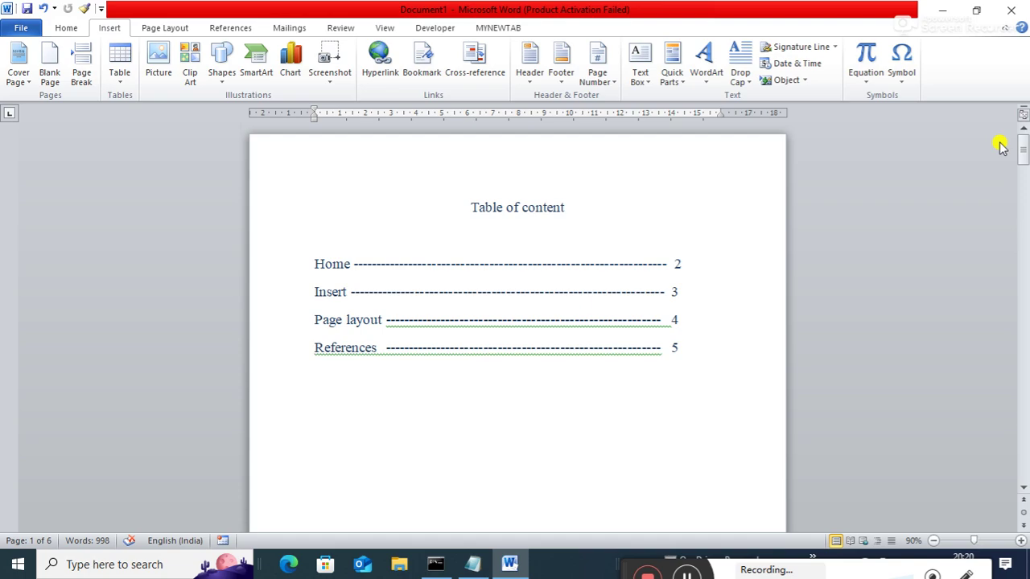
{"action": "left_click", "coordinate": [393, 423]}
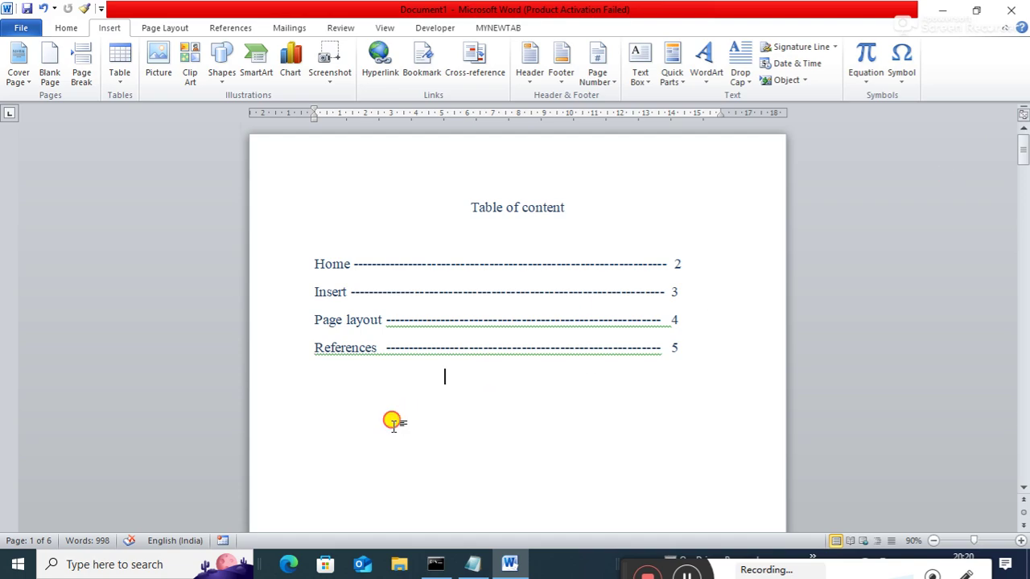
Add a line reading "Python" at the start of page 2, above the HOME heading
{"action": "scroll", "coordinate": [393, 427], "scroll_direction": "down", "scroll_amount": 5}
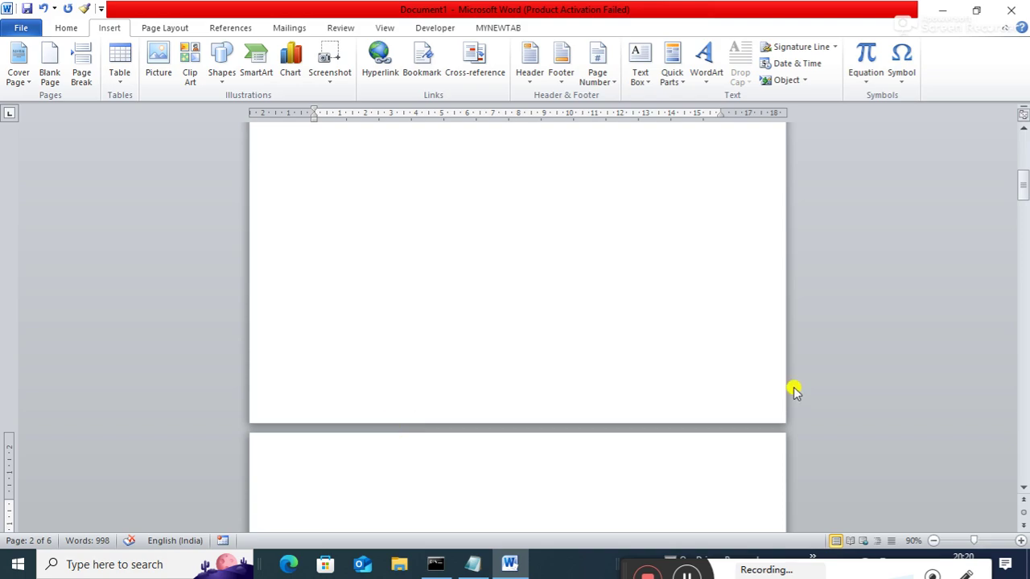
{"action": "left_click_drag", "start_coordinate": [1023, 184], "coordinate": [1018, 145]}
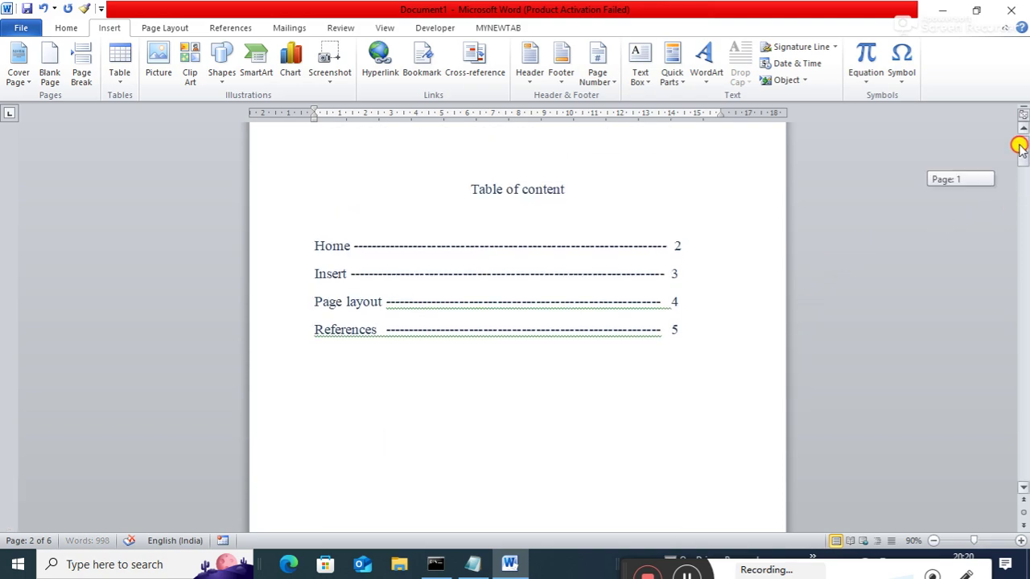
{"action": "left_click", "coordinate": [481, 356]}
{"action": "scroll", "coordinate": [473, 380], "scroll_direction": "down", "scroll_amount": 10}
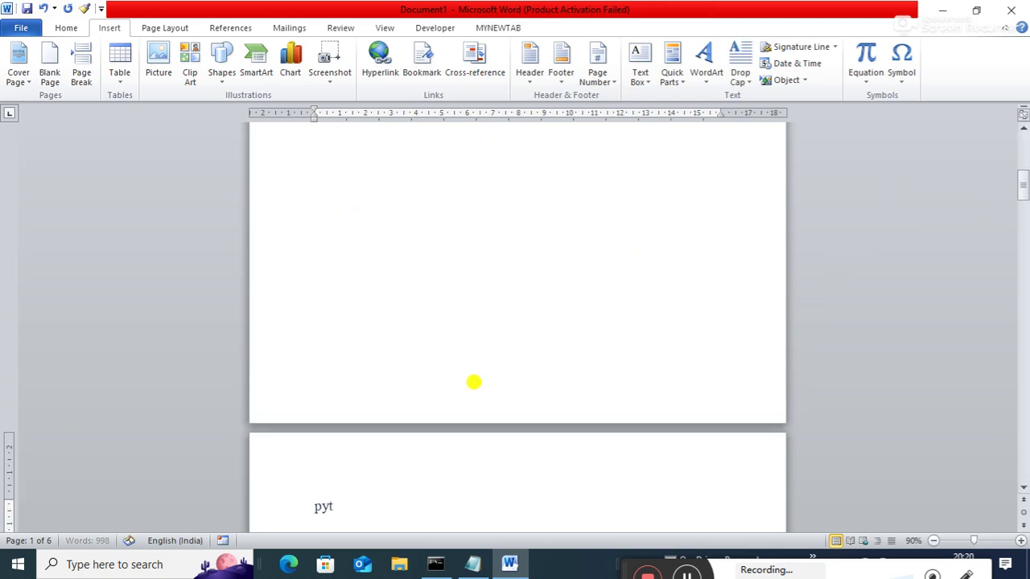
{"action": "key", "text": "Return"}
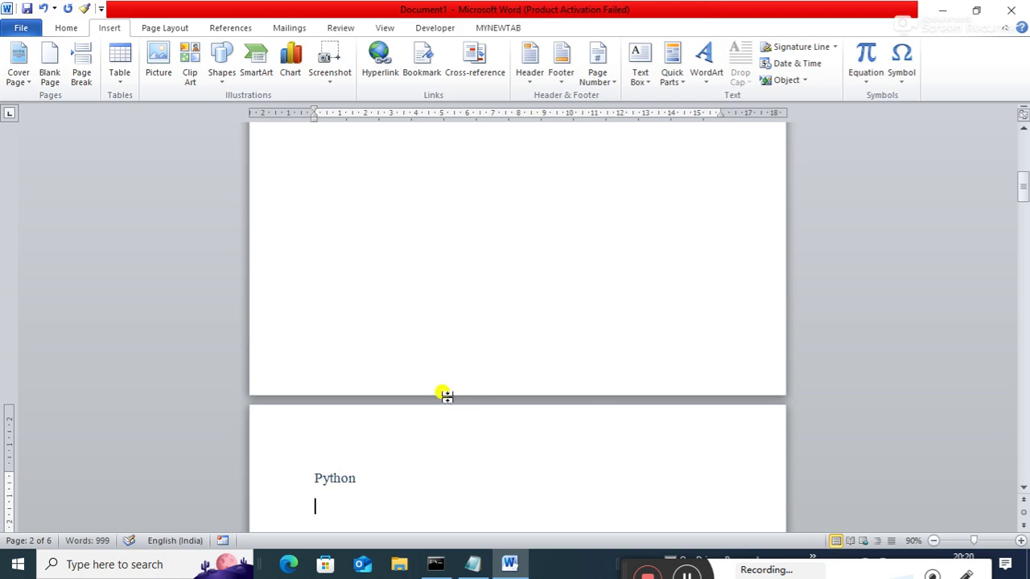
Select the word "Python" above the HOME heading and set up a cross-reference to the numbered item "1. Python"
{"action": "mouse_move", "coordinate": [1023, 185]}
{"action": "left_mouse_down"}
{"action": "mouse_move", "coordinate": [1023, 208]}
{"action": "mouse_move", "coordinate": [1019, 159]}
{"action": "mouse_move", "coordinate": [1018, 184]}
{"action": "left_mouse_up"}
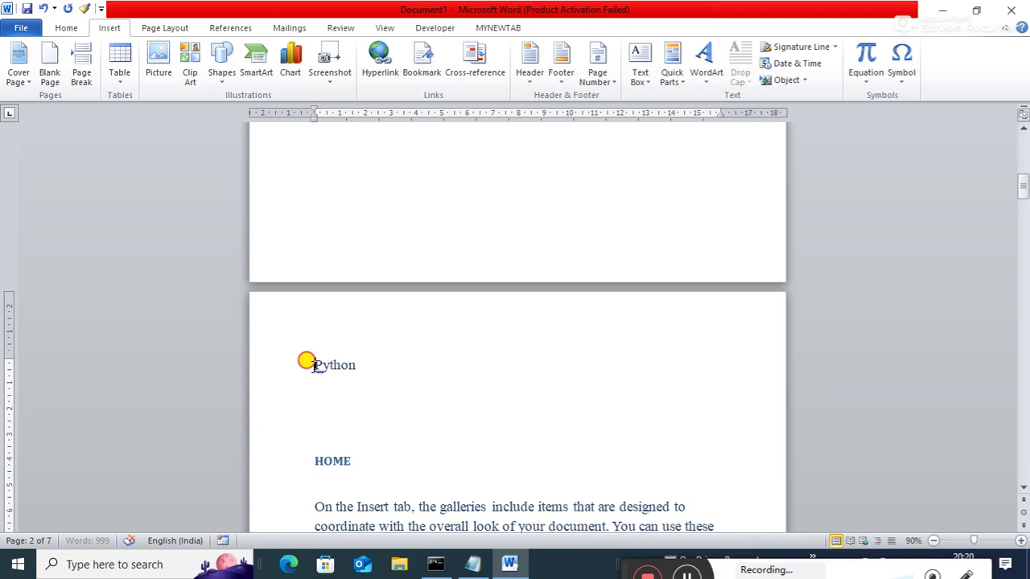
{"action": "left_click_drag", "start_coordinate": [315, 364], "coordinate": [359, 373]}
{"action": "left_click", "coordinate": [476, 63]}
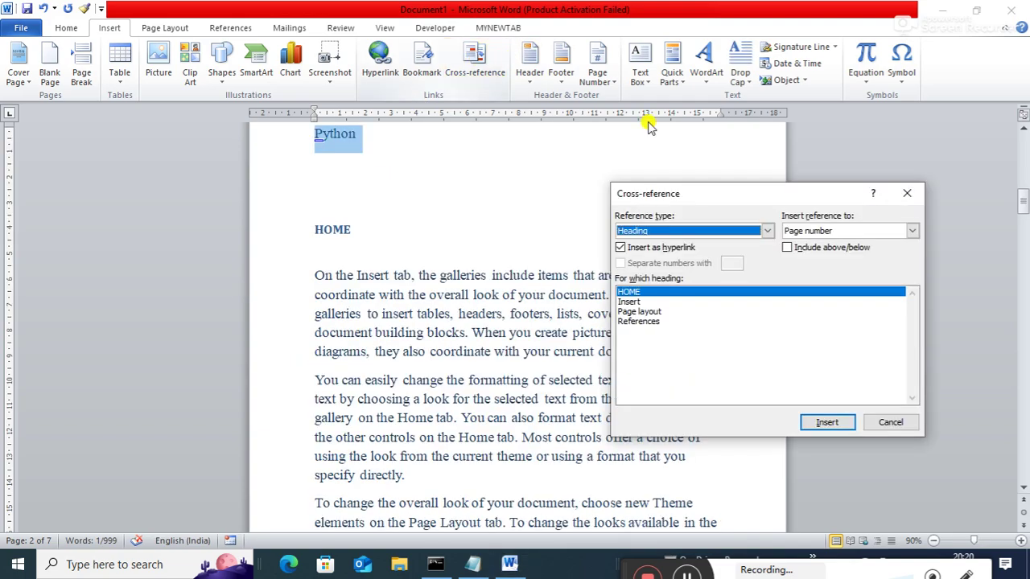
{"action": "left_click", "coordinate": [766, 230]}
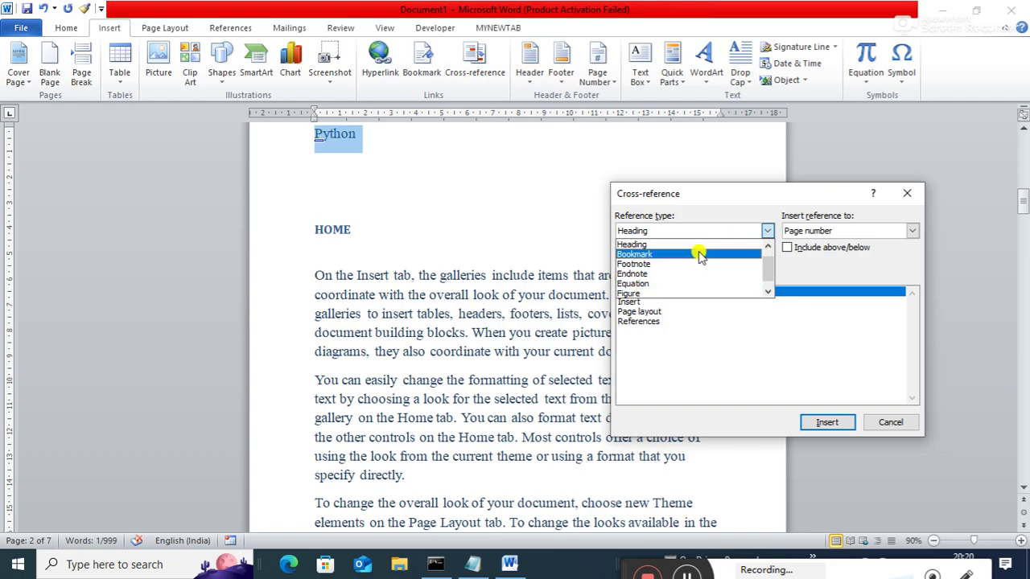
{"action": "scroll", "coordinate": [768, 252], "scroll_direction": "up", "scroll_amount": 1}
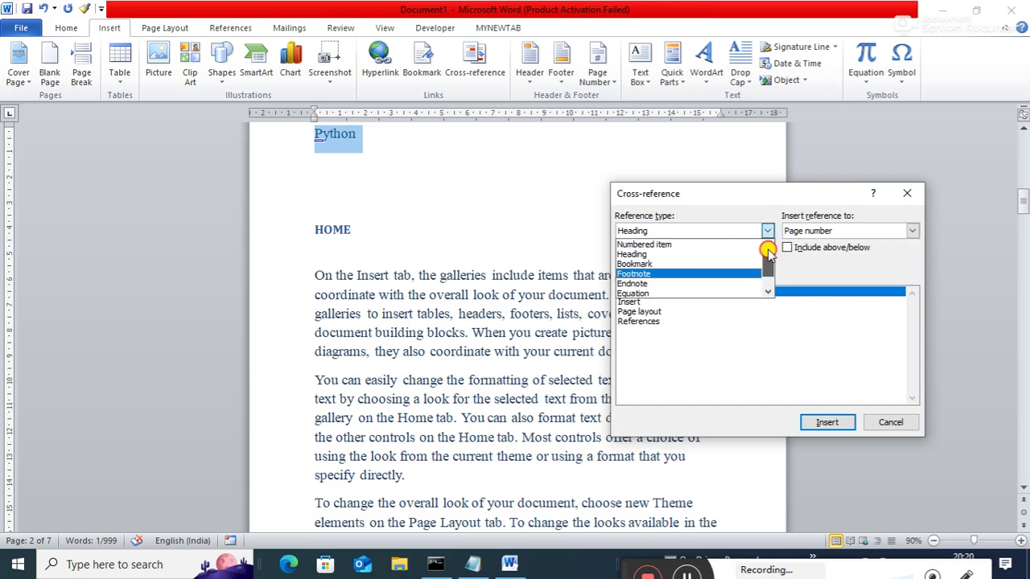
{"action": "mouse_move", "coordinate": [768, 252]}
{"action": "left_mouse_down"}
{"action": "mouse_move", "coordinate": [773, 285]}
{"action": "mouse_move", "coordinate": [768, 249]}
{"action": "left_mouse_up"}
{"action": "left_click", "coordinate": [756, 244]}
{"action": "left_click", "coordinate": [643, 292]}
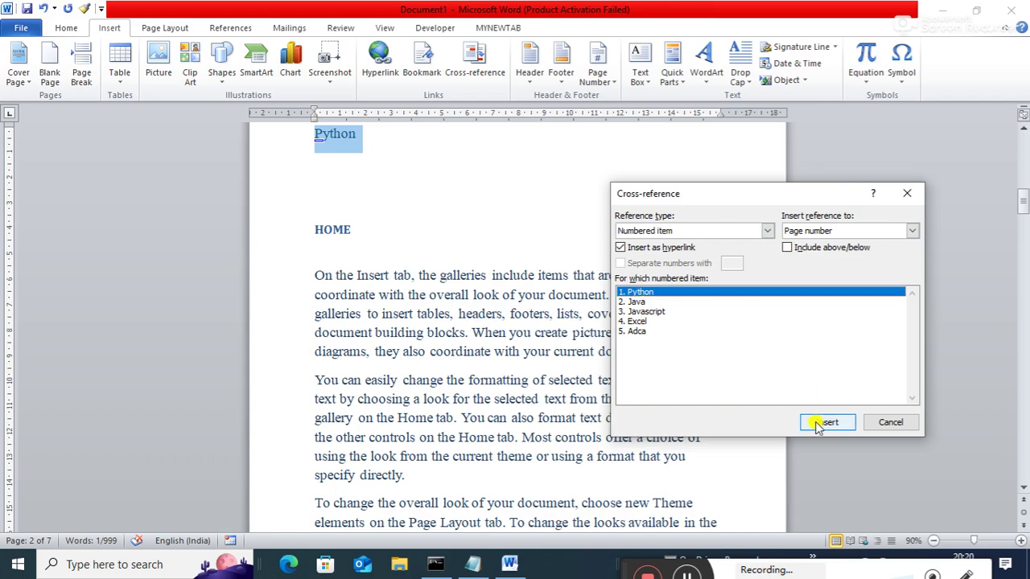
Insert the reference as a hyperlinked page number in place of the selected word and follow it to the numbered course list
{"action": "left_click", "coordinate": [910, 231]}
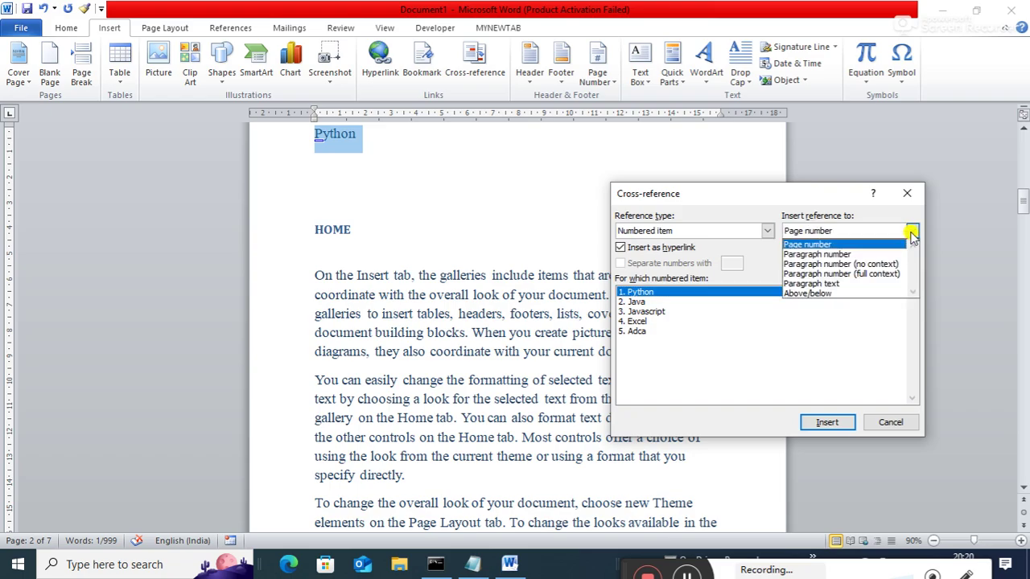
{"action": "left_click", "coordinate": [911, 232]}
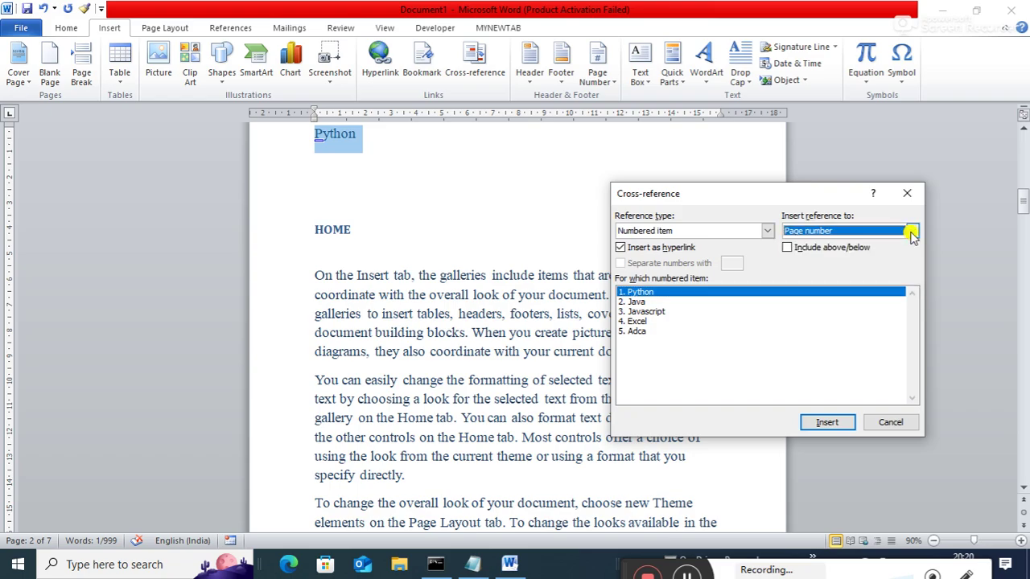
{"action": "left_click", "coordinate": [822, 422]}
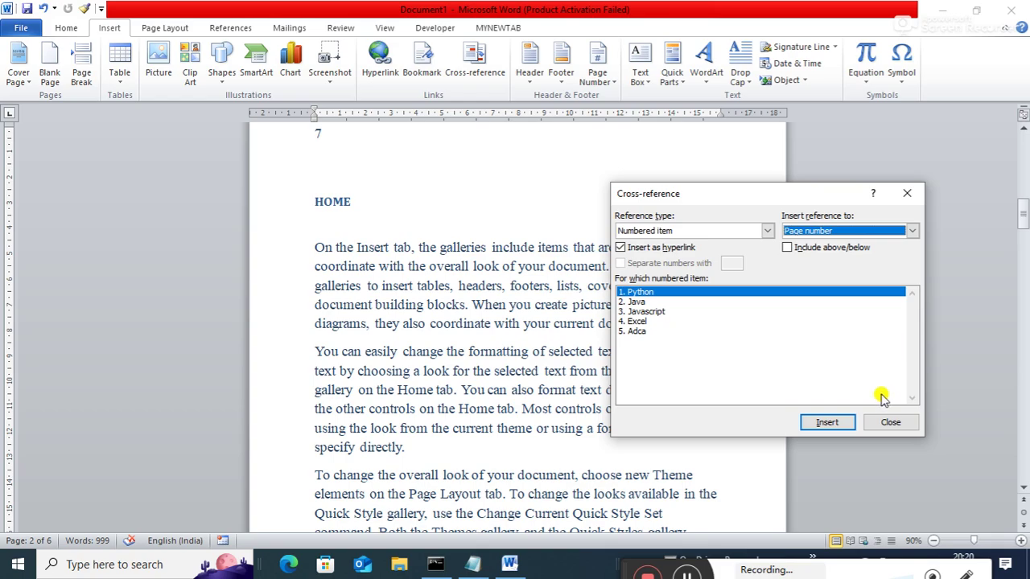
{"action": "left_click", "coordinate": [889, 422]}
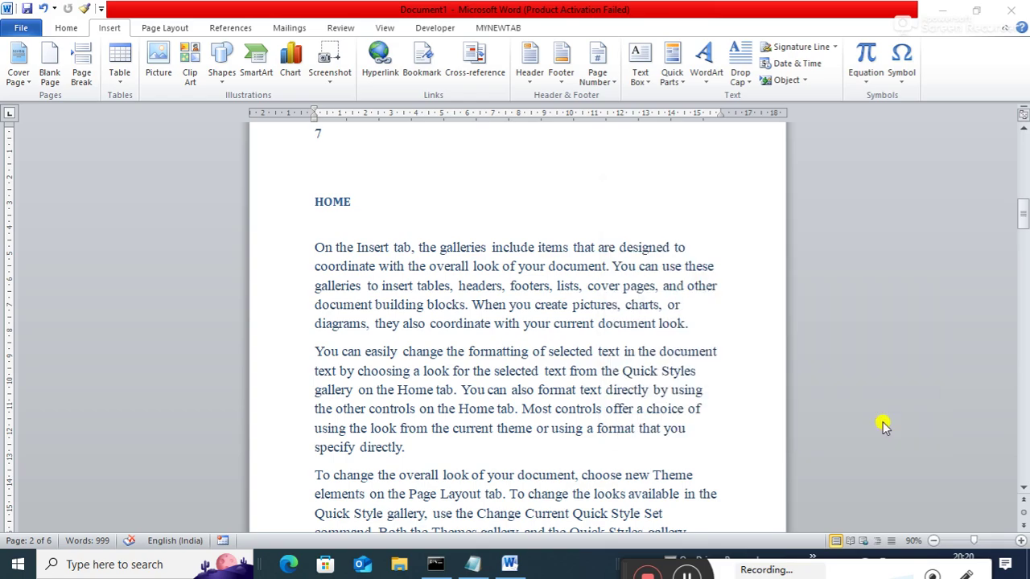
{"action": "left_click", "coordinate": [318, 137], "text": "ctrl"}
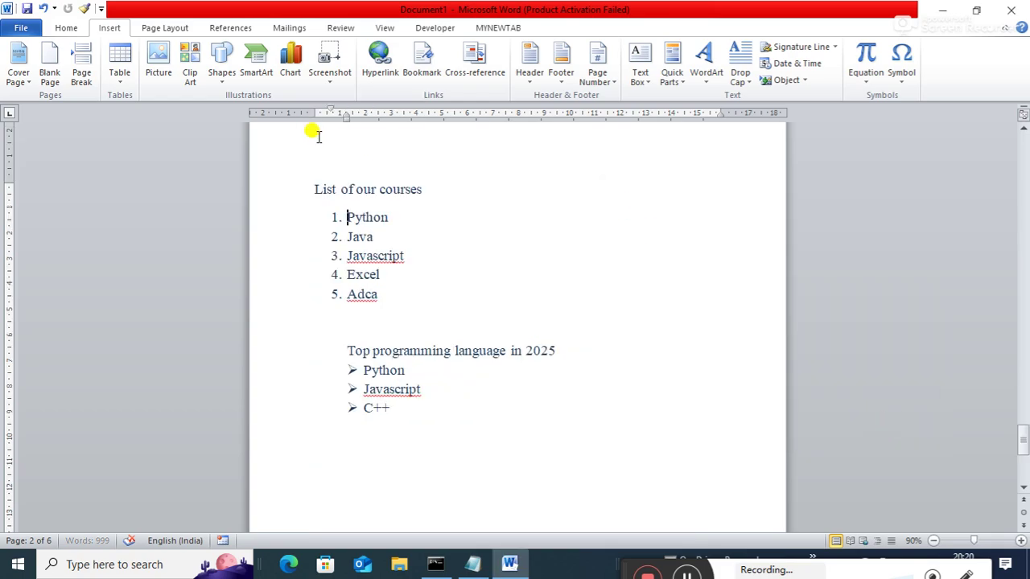